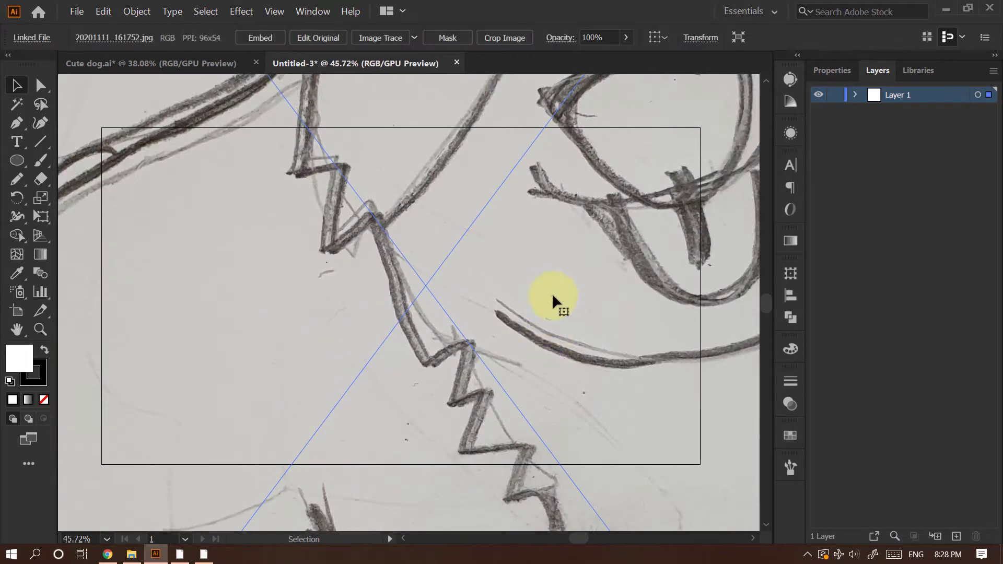
# Scale the placed dog sketch down to fit the artboard's height and position it near the artboard's centre
pyautogui.moveTo(572, 252); pyautogui.dragTo(429, 353)
pyautogui.moveTo(598, 236); pyautogui.dragTo(490, 318)
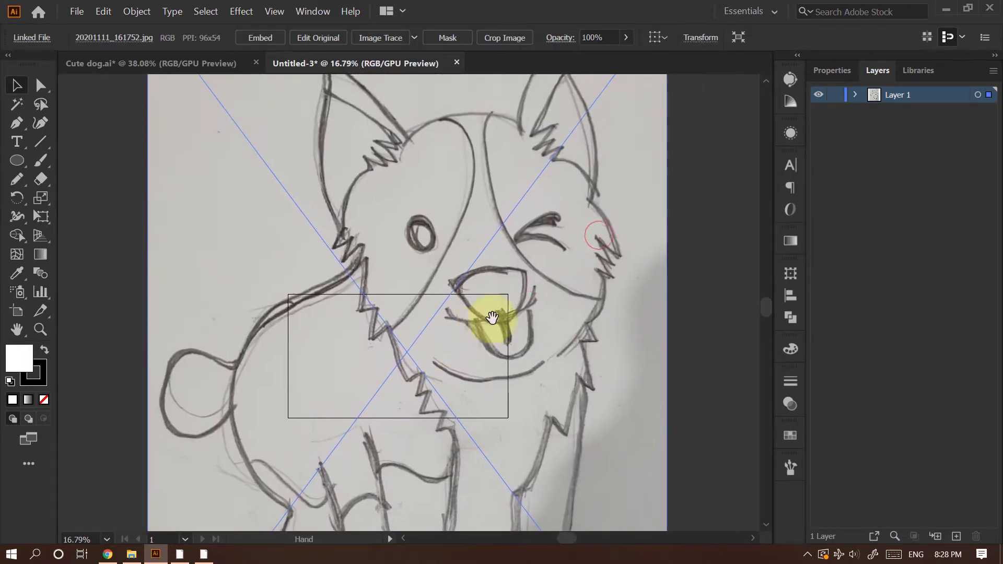
pyautogui.moveTo(543, 267); pyautogui.dragTo(472, 326)
pyautogui.moveTo(619, 111); pyautogui.dragTo(613, 261)
pyautogui.moveTo(557, 306); pyautogui.dragTo(558, 261)
pyautogui.moveTo(488, 267); pyautogui.dragTo(585, 222)
pyautogui.moveTo(459, 256); pyautogui.dragTo(490, 212)
pyautogui.moveTo(464, 253); pyautogui.dragTo(460, 278)
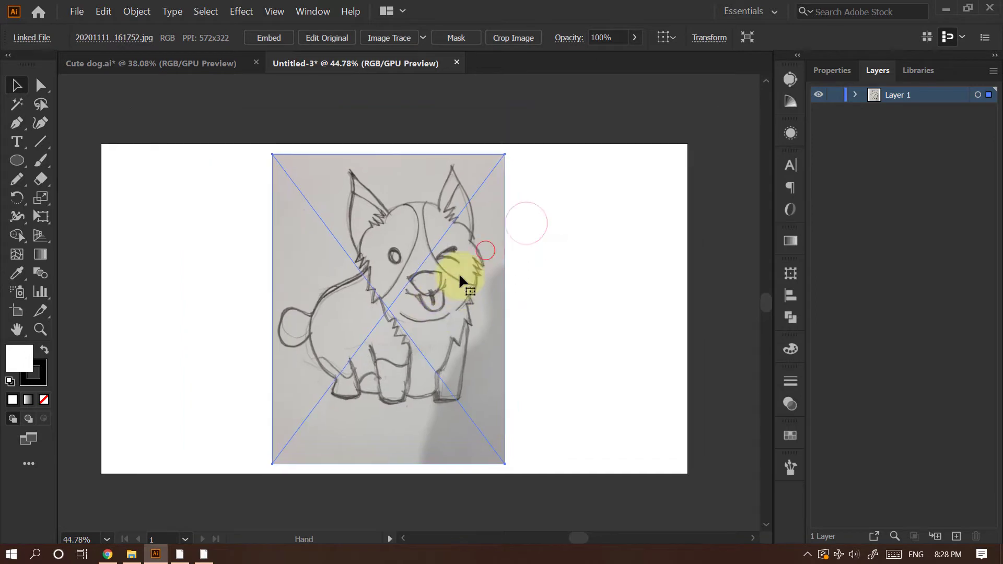
pyautogui.scroll(2, 470, 272)
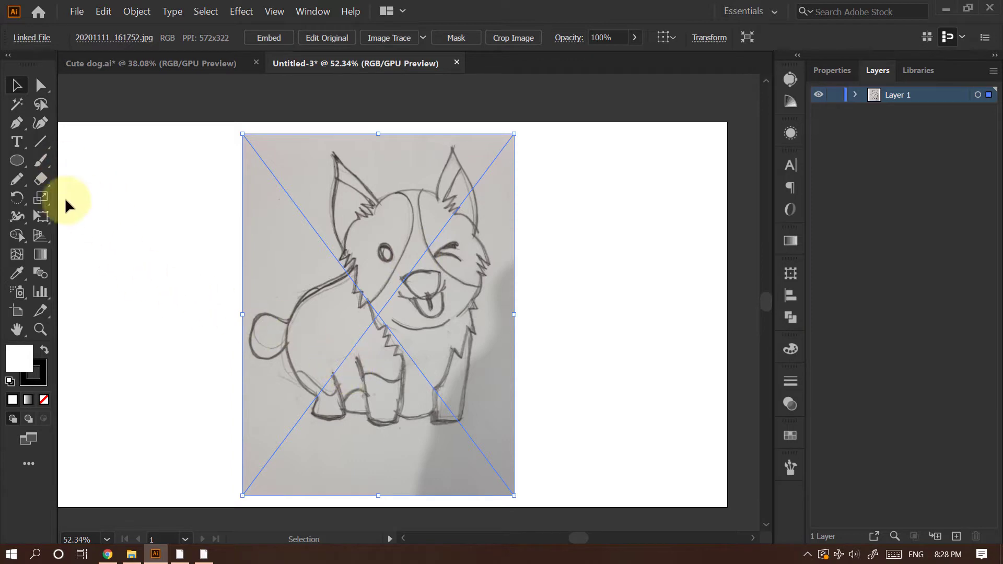
# Activate the Paintbrush tool and start a new calligraphic brush
pyautogui.click(42, 164)
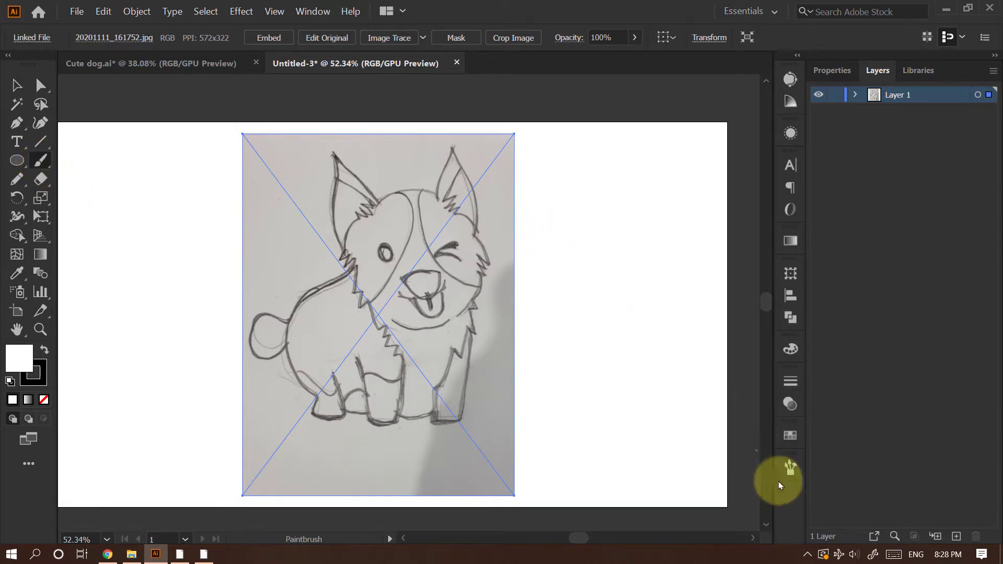
pyautogui.click(791, 468)
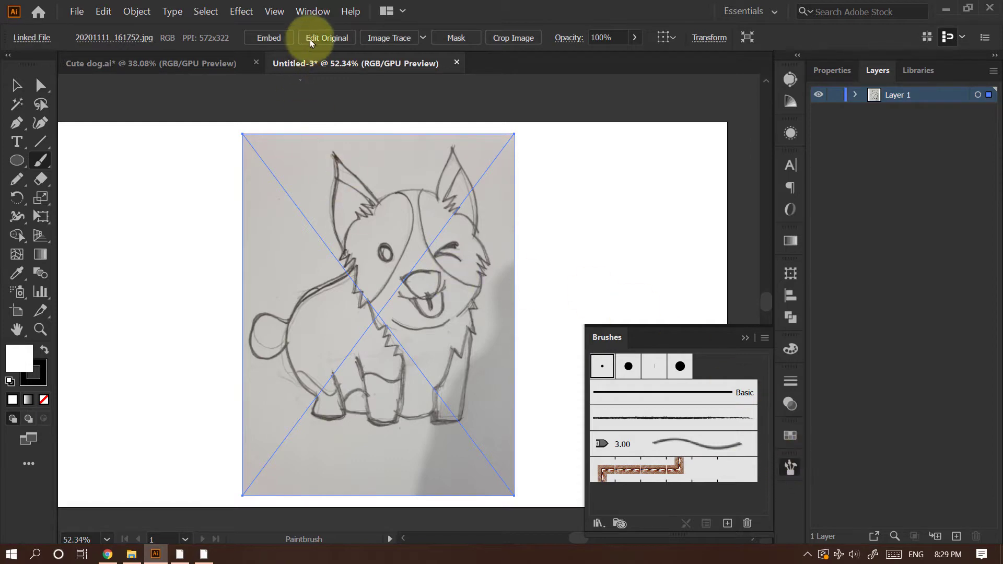
pyautogui.click(313, 12)
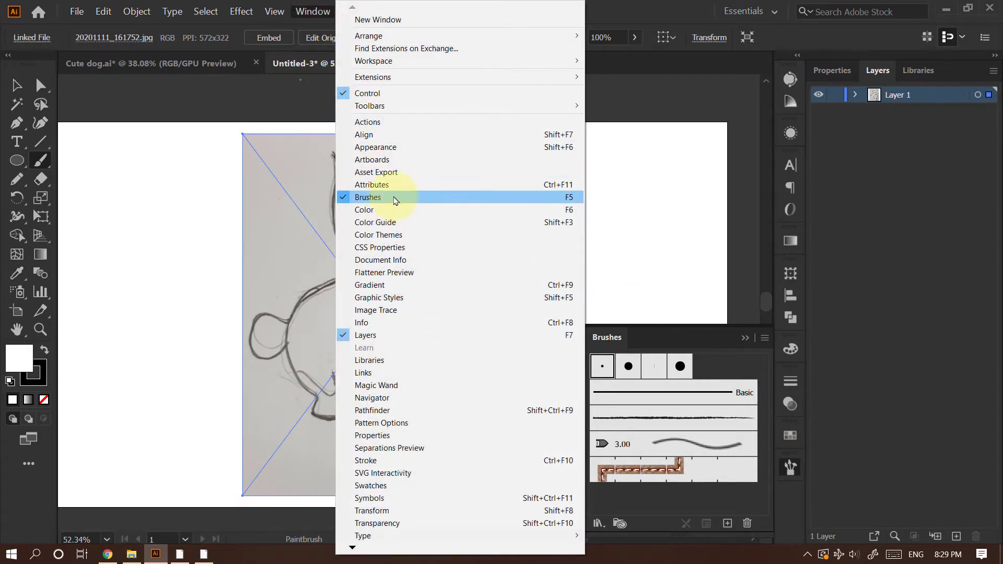
pyautogui.click(729, 341)
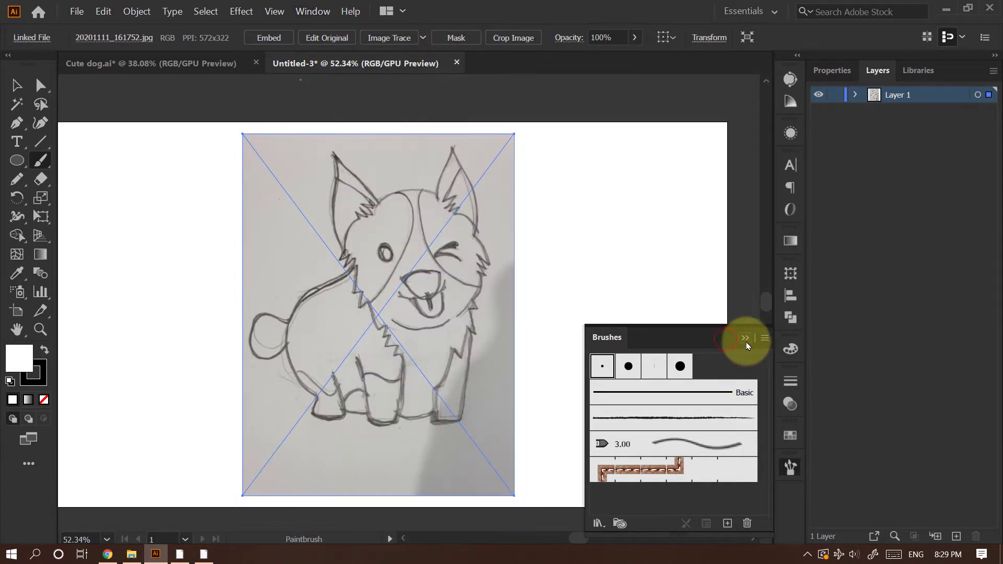
pyautogui.click(728, 524)
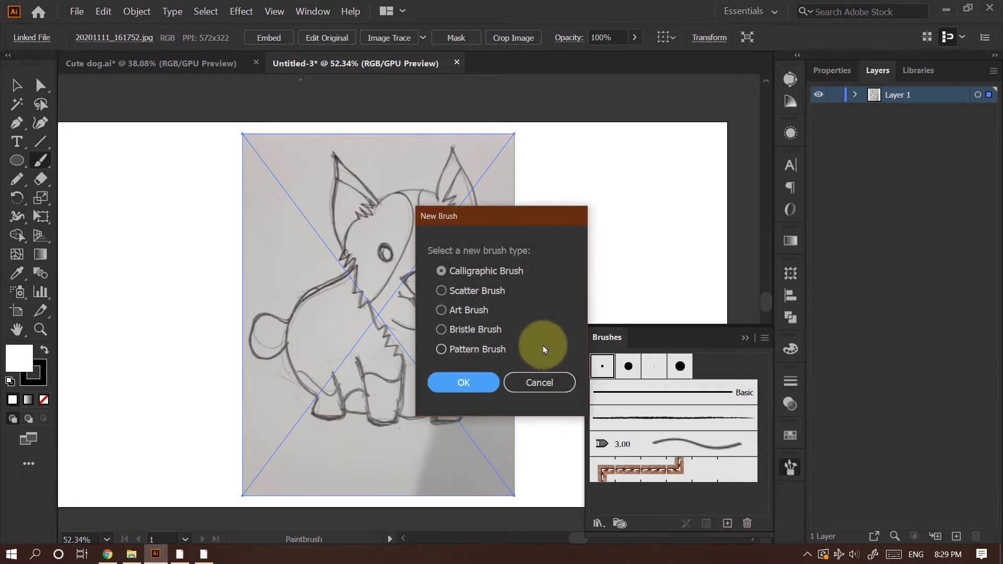
pyautogui.click(469, 383)
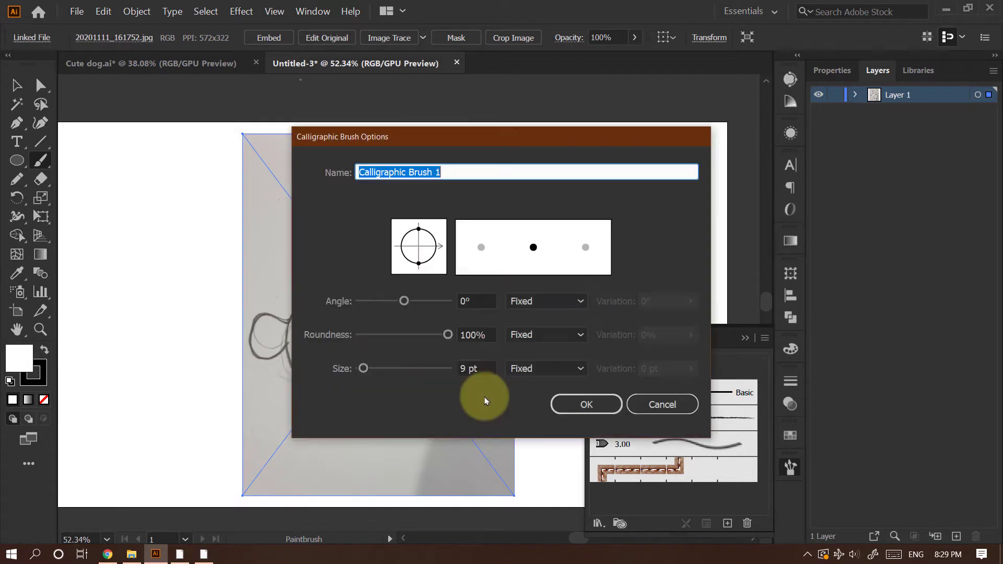
# Create the calligraphic brush with a 3 pt size controlled by pressure and a 3 pt variation
pyautogui.click(530, 369)
pyautogui.moveTo(538, 140); pyautogui.dragTo(469, 121)
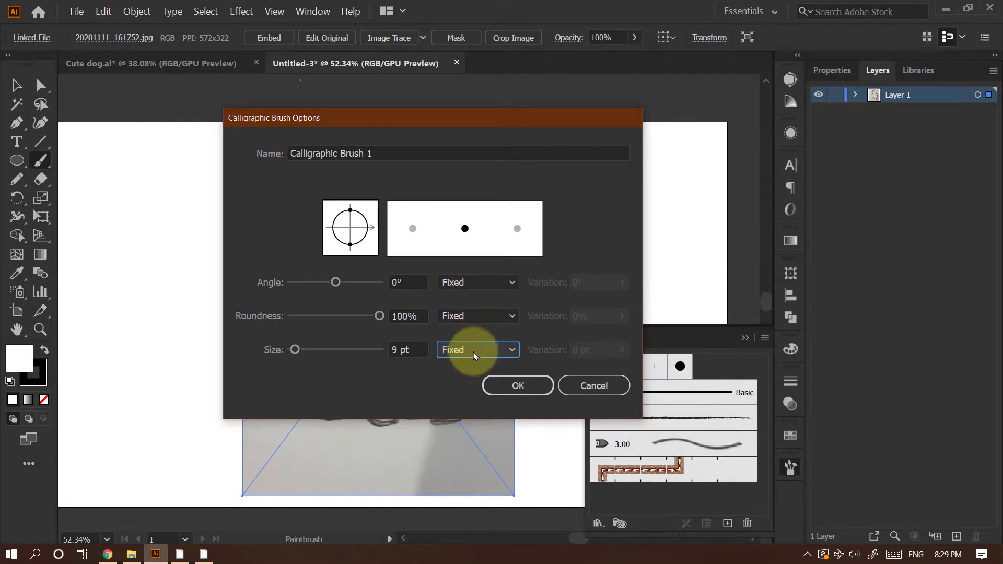
pyautogui.click(458, 353)
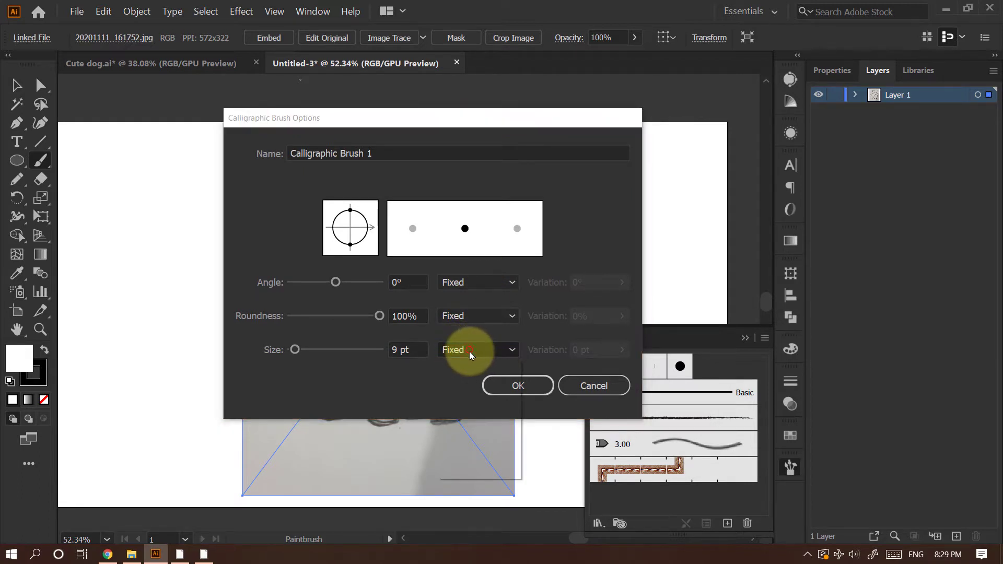
pyautogui.click(471, 402)
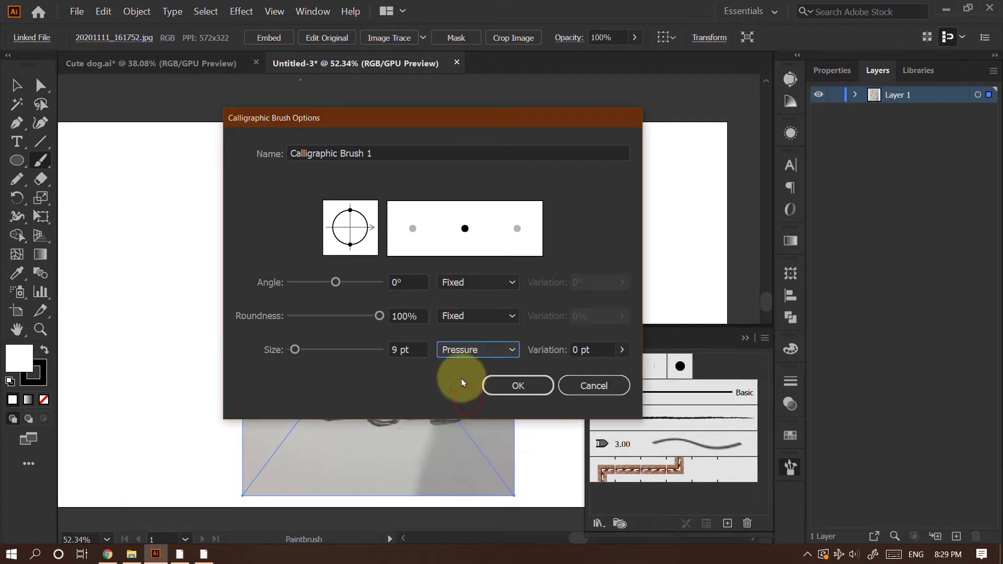
pyautogui.click(400, 350)
pyautogui.moveTo(399, 353); pyautogui.dragTo(387, 353)
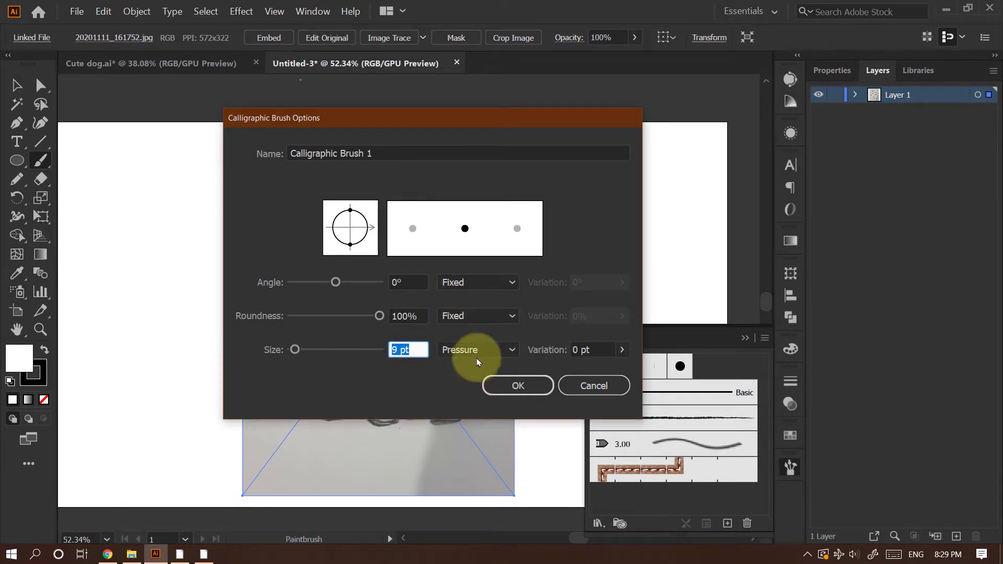
pyautogui.write('3')
pyautogui.click(621, 351)
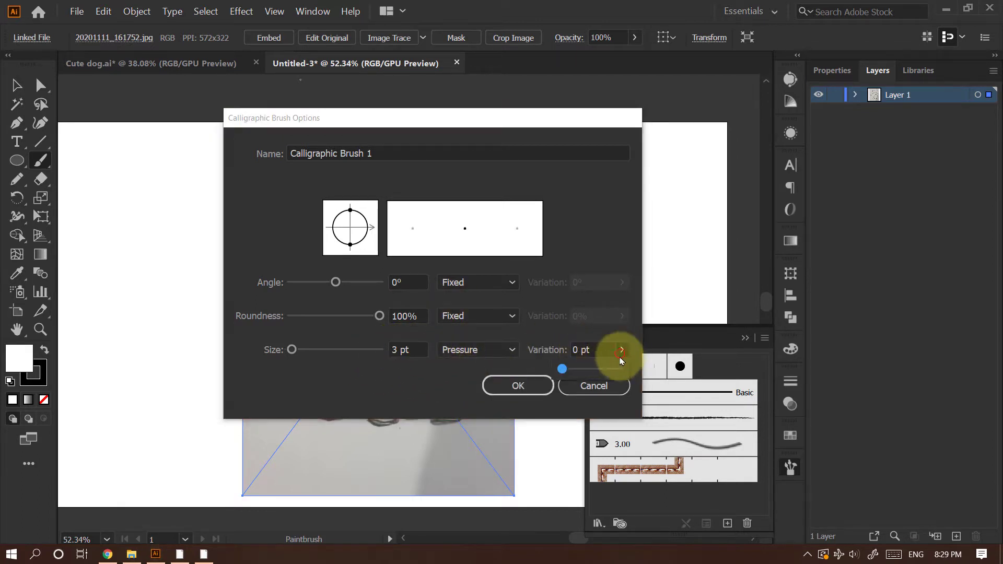
pyautogui.moveTo(566, 374); pyautogui.dragTo(629, 369)
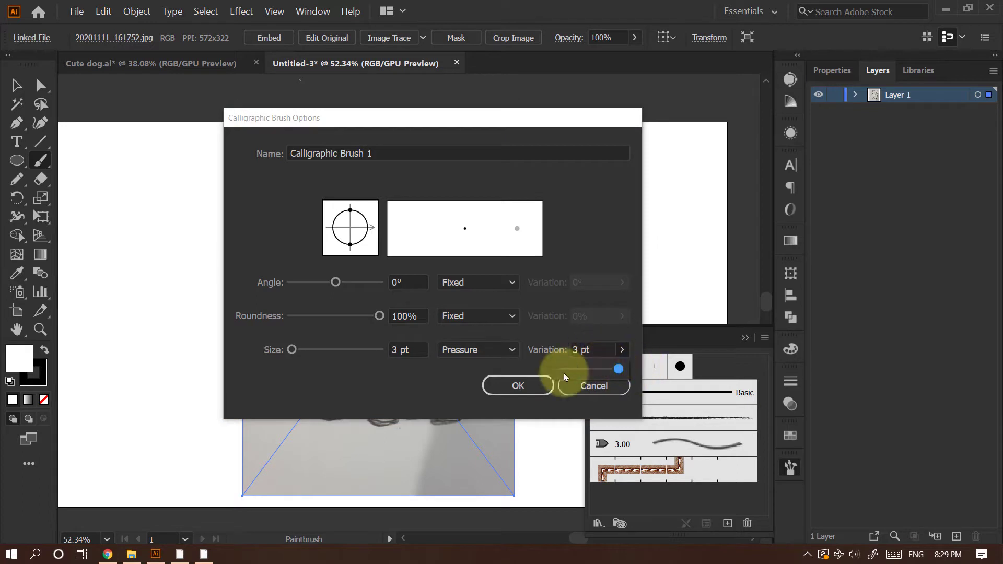
pyautogui.click(530, 386)
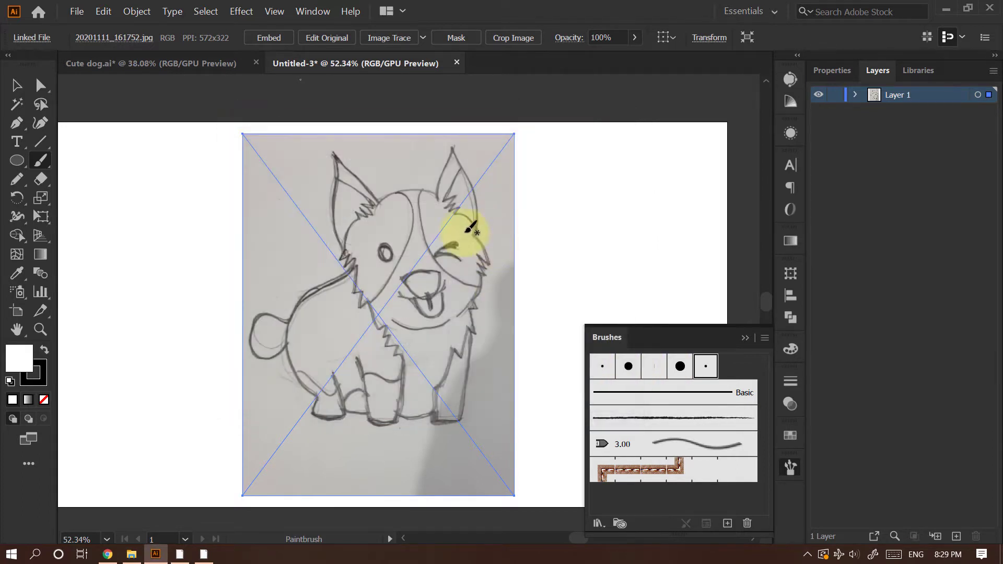
# Test the new brush with freehand strokes on the blank artboard beside the sketch and remove them again
pyautogui.moveTo(561, 229)
pyautogui.mouseDown()
pyautogui.moveTo(617, 209)
pyautogui.moveTo(611, 192)
pyautogui.moveTo(581, 178)
pyautogui.moveTo(657, 166)
pyautogui.moveTo(640, 150)
pyautogui.moveTo(604, 147)
pyautogui.moveTo(649, 134)
pyautogui.mouseUp()
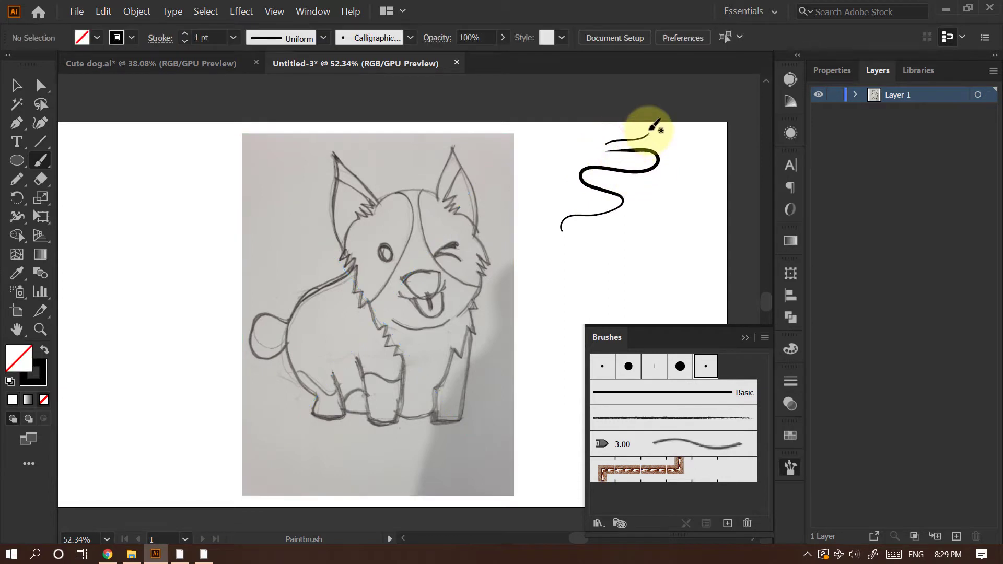
pyautogui.moveTo(669, 170)
pyautogui.mouseDown()
pyautogui.moveTo(537, 205)
pyautogui.moveTo(558, 190)
pyautogui.moveTo(525, 313)
pyautogui.moveTo(544, 351)
pyautogui.mouseUp()
pyautogui.hotkey('ctrl', 'z')
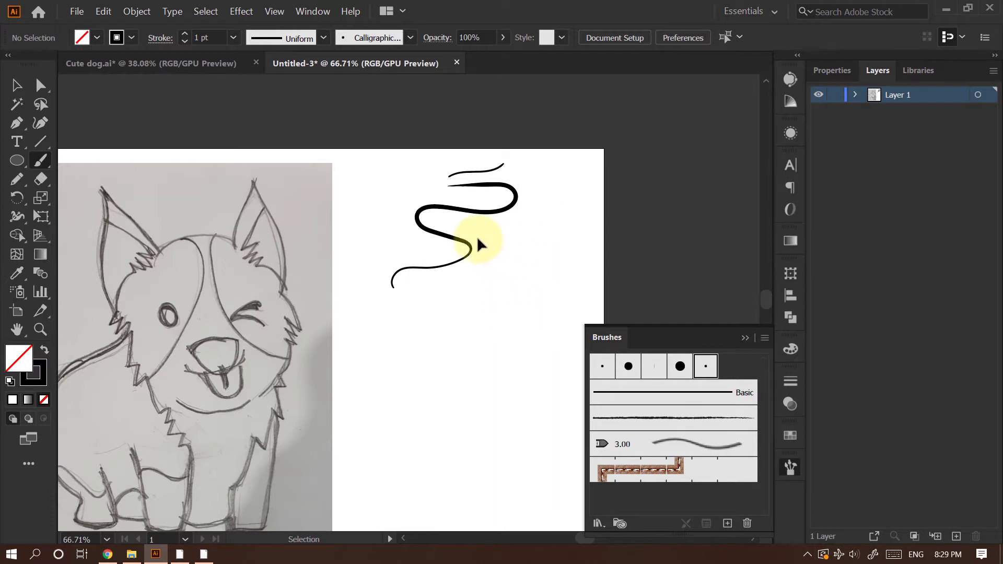
pyautogui.moveTo(534, 238)
pyautogui.mouseDown()
pyautogui.moveTo(491, 349)
pyautogui.moveTo(444, 368)
pyautogui.mouseUp()
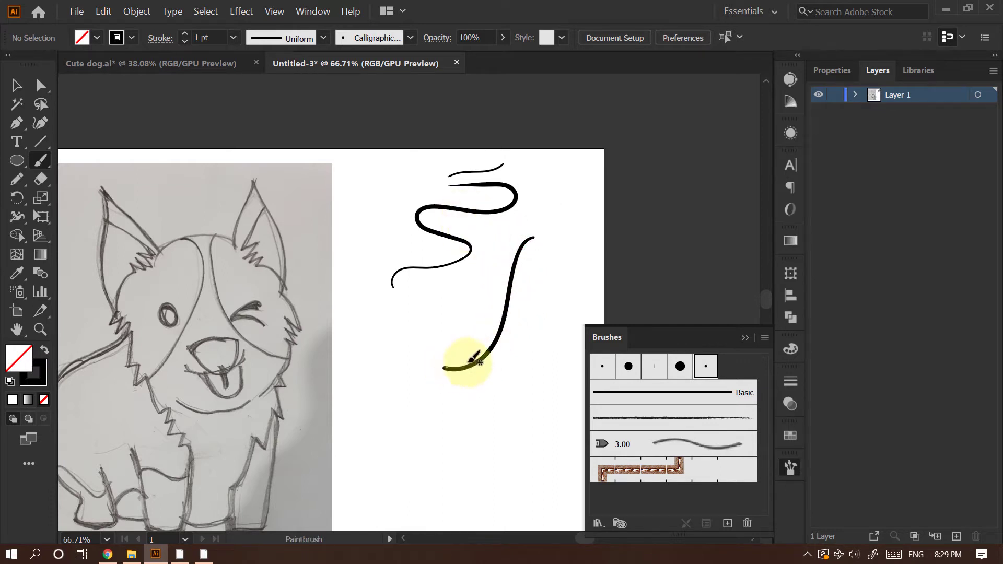
pyautogui.moveTo(559, 283)
pyautogui.mouseDown()
pyautogui.moveTo(563, 186)
pyautogui.moveTo(550, 171)
pyautogui.moveTo(532, 316)
pyautogui.moveTo(563, 342)
pyautogui.moveTo(577, 298)
pyautogui.moveTo(548, 195)
pyautogui.moveTo(558, 187)
pyautogui.moveTo(545, 174)
pyautogui.moveTo(560, 164)
pyautogui.moveTo(532, 154)
pyautogui.moveTo(568, 147)
pyautogui.moveTo(546, 142)
pyautogui.moveTo(501, 164)
pyautogui.moveTo(524, 192)
pyautogui.moveTo(526, 216)
pyautogui.moveTo(547, 214)
pyautogui.mouseUp()
pyautogui.hotkey('ctrl', 'z')
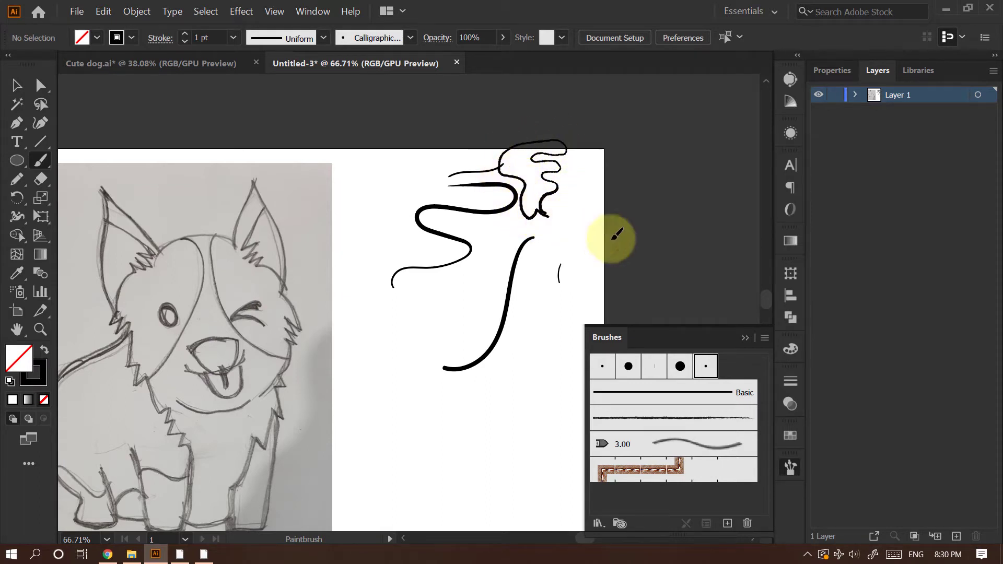
pyautogui.hotkey('ctrl', 'z')
pyautogui.hotkey('ctrl', 'z')
pyautogui.hotkey('ctrl', 'z')
pyautogui.hotkey('ctrl', 'z')
pyautogui.hotkey('ctrl', 'z')
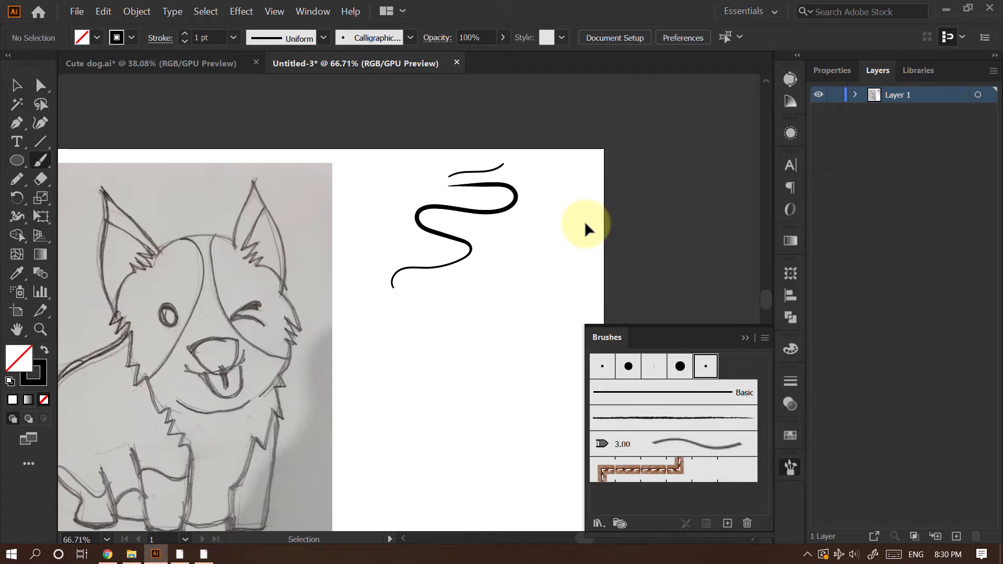
pyautogui.moveTo(544, 212)
pyautogui.mouseDown()
pyautogui.moveTo(468, 262)
pyautogui.moveTo(444, 267)
pyautogui.moveTo(476, 231)
pyautogui.moveTo(439, 185)
pyautogui.mouseUp()
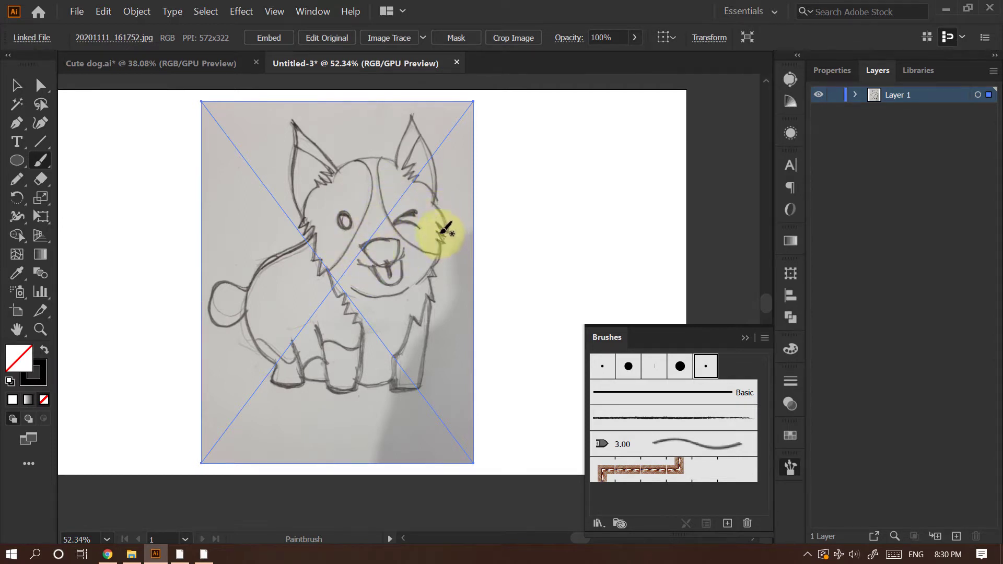
# Turn Layer 1 with the sketch into a template layer with images dimmed to 50%
pyautogui.click(835, 97)
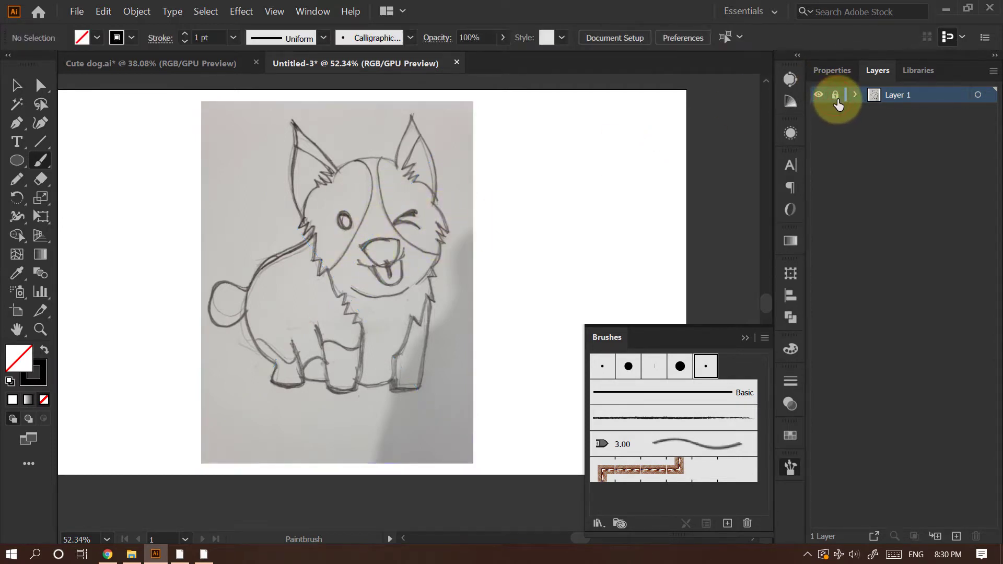
pyautogui.click(836, 96)
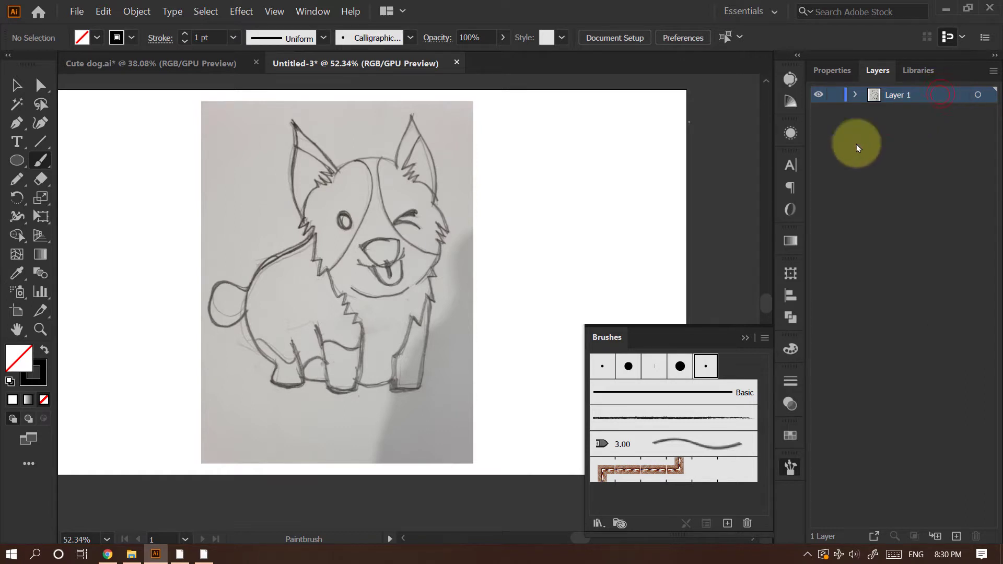
pyautogui.click(426, 270)
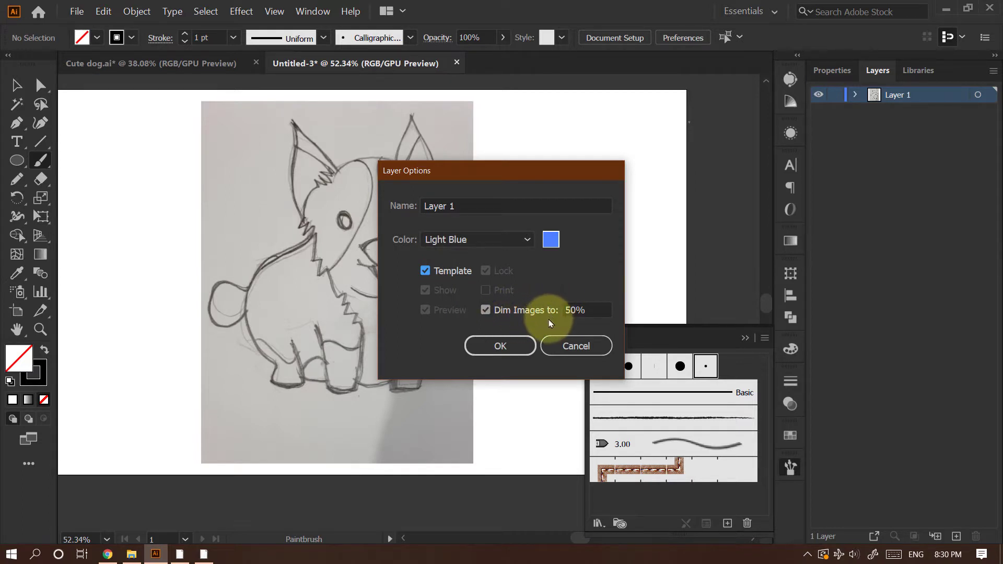
pyautogui.click(505, 355)
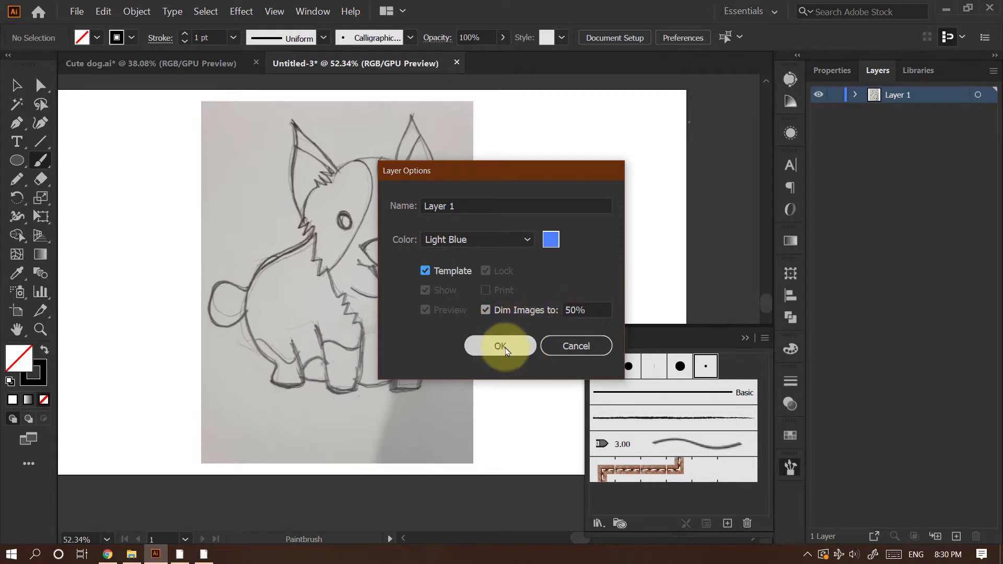
# Add a new layer above the template layer and name it Linework
pyautogui.click(953, 535)
pyautogui.doubleClick(897, 95)
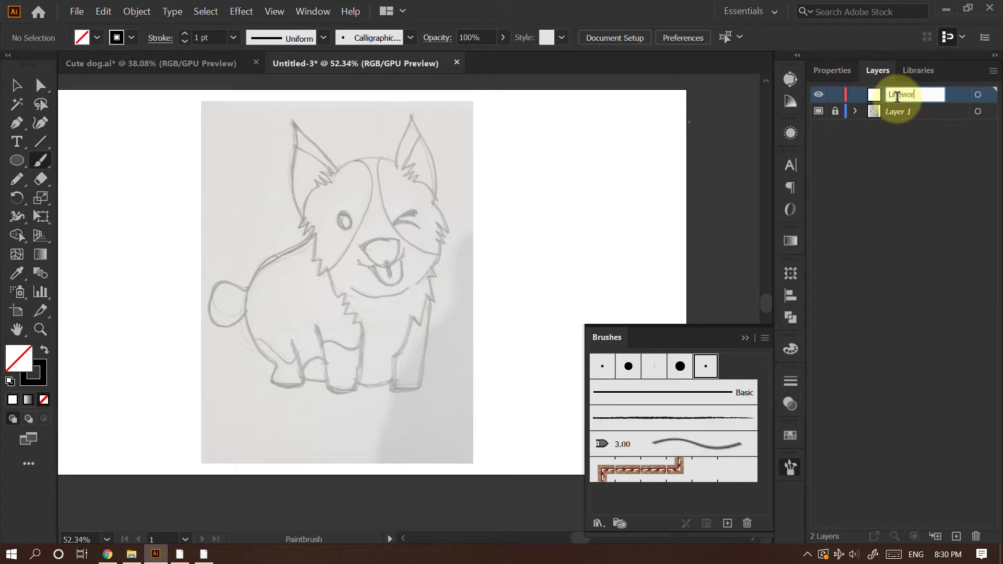
pyautogui.press('Return')
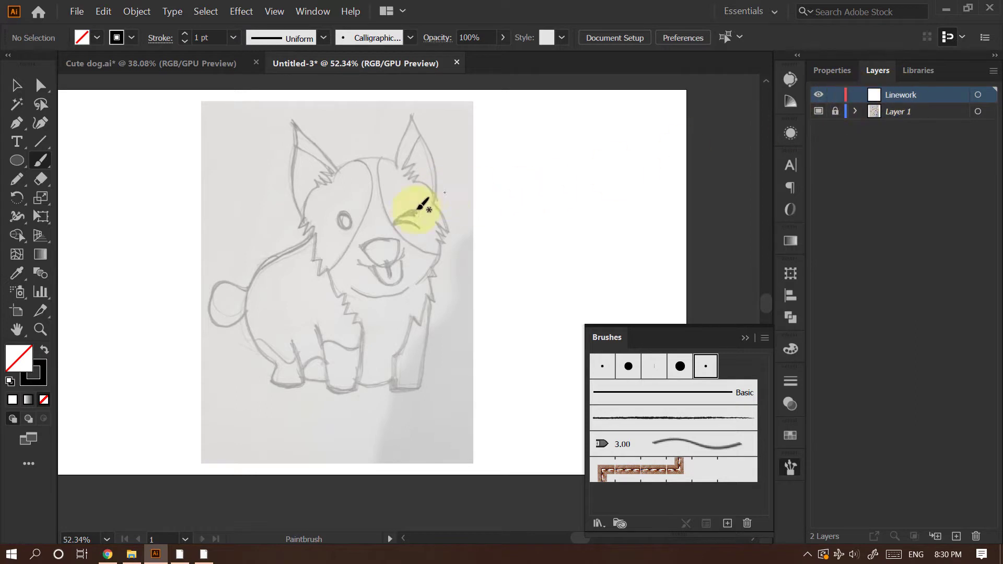
# Trace the dog's left ear with the Paintbrush, including its outer edges and the zigzag fur at its base
pyautogui.scroll(2, 424, 212)
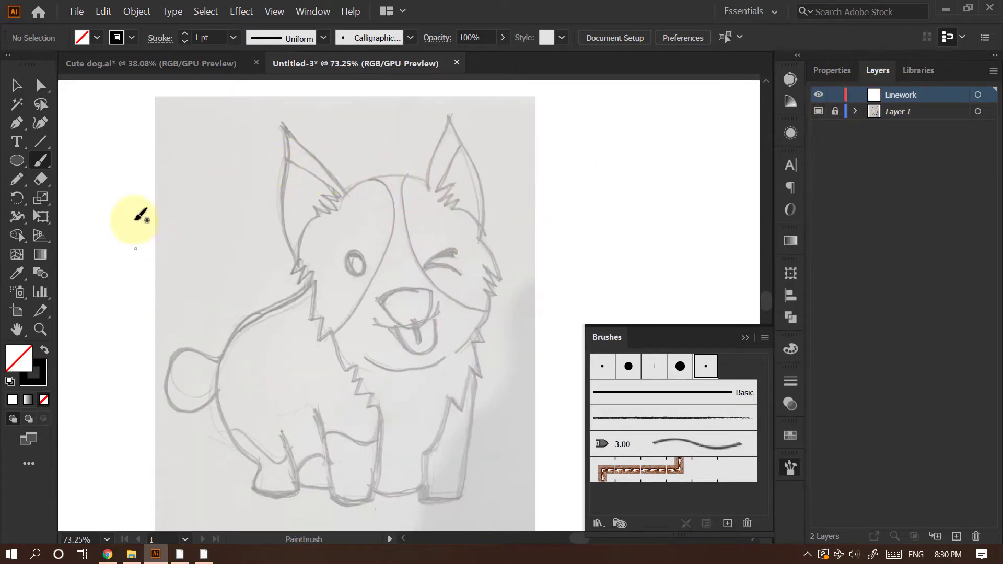
pyautogui.scroll(1, 301, 130)
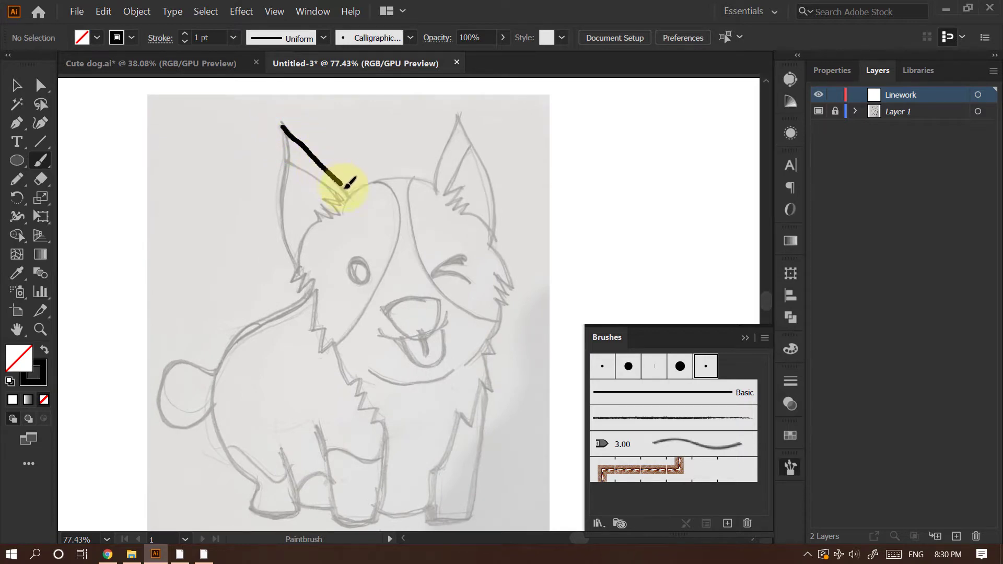
pyautogui.moveTo(345, 185); pyautogui.dragTo(350, 196)
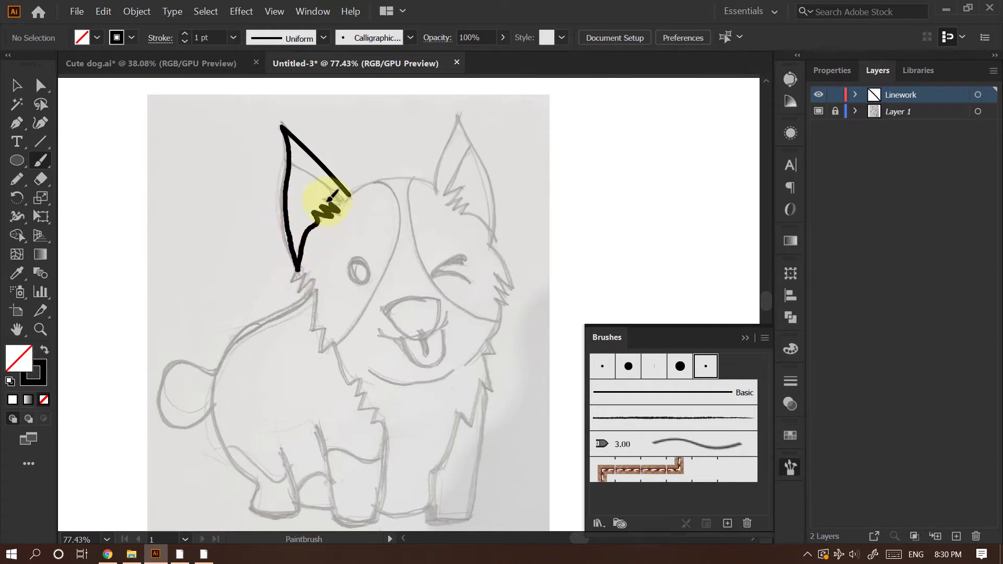
pyautogui.moveTo(350, 193); pyautogui.dragTo(348, 195)
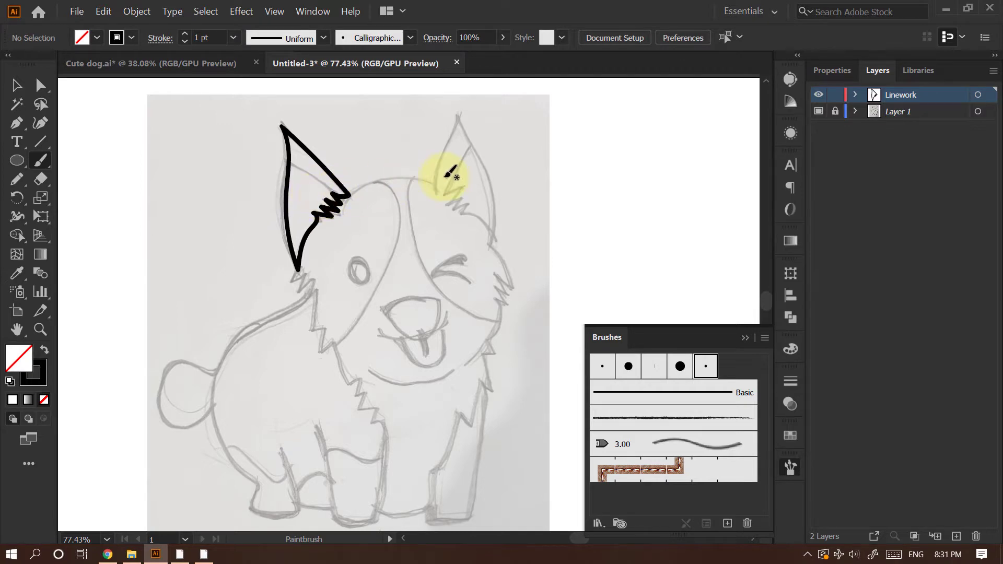
# Review the Paintbrush tool's fidelity, fill and path-editing options and accept them
pyautogui.press('Return')
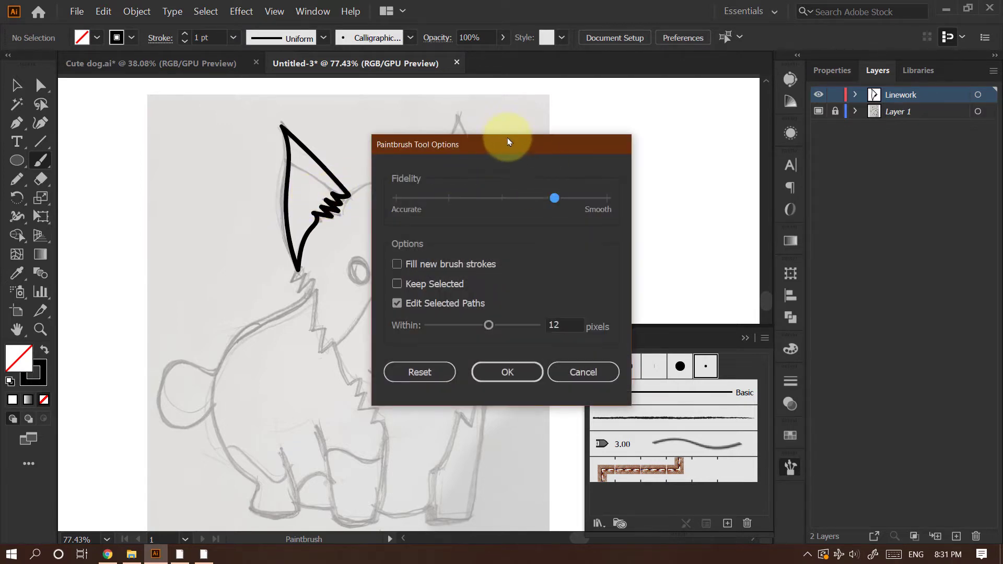
pyautogui.moveTo(516, 140); pyautogui.dragTo(510, 149)
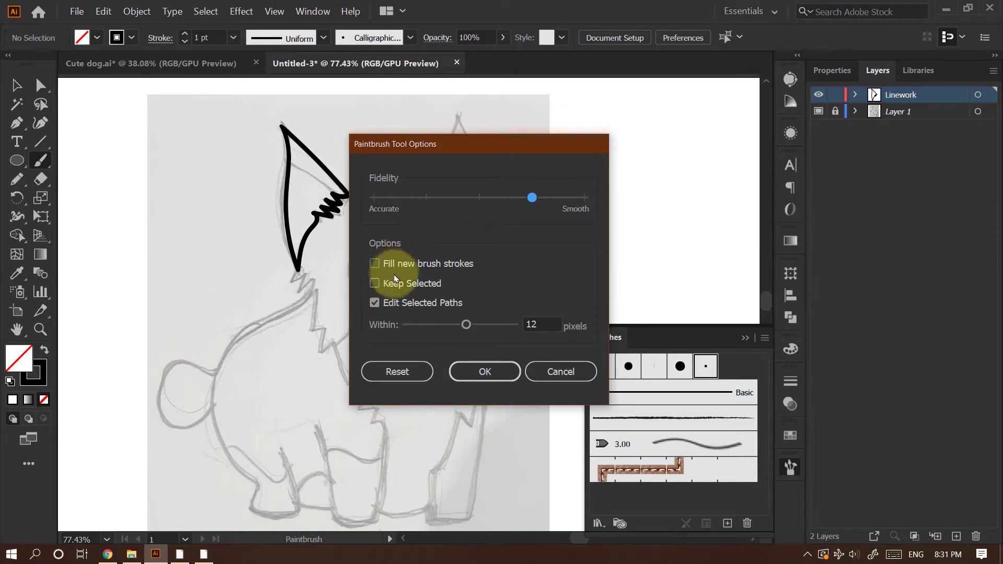
pyautogui.click(491, 374)
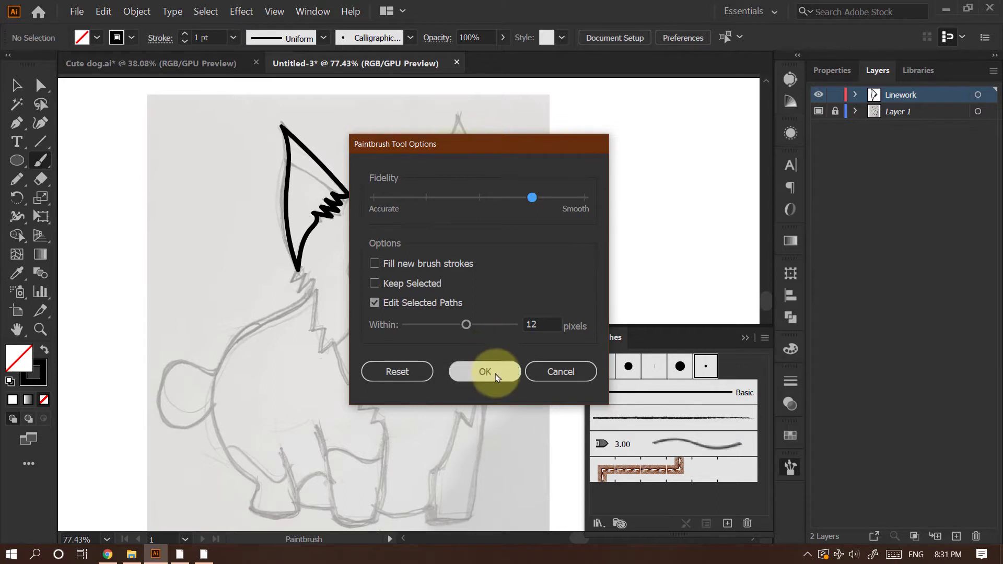
# Trace the dog's right ear with the Paintbrush, including its outer edges and the zigzag fur at its base
pyautogui.click(492, 374)
pyautogui.moveTo(463, 192); pyautogui.dragTo(407, 235)
pyautogui.moveTo(412, 211); pyautogui.dragTo(434, 206)
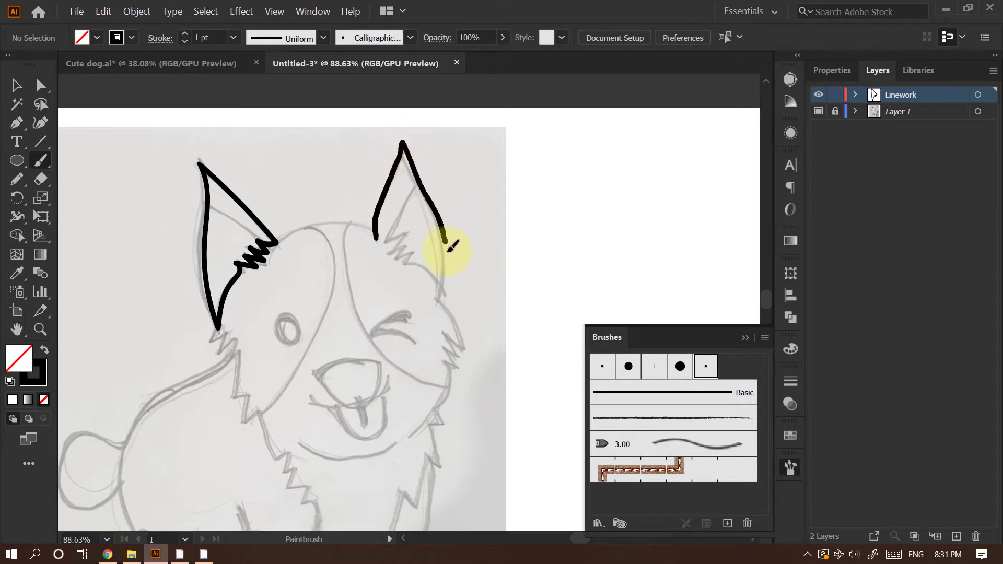
pyautogui.moveTo(431, 270)
pyautogui.mouseDown()
pyautogui.moveTo(395, 248)
pyautogui.moveTo(402, 233)
pyautogui.moveTo(377, 240)
pyautogui.mouseUp()
pyautogui.moveTo(450, 217); pyautogui.dragTo(439, 219)
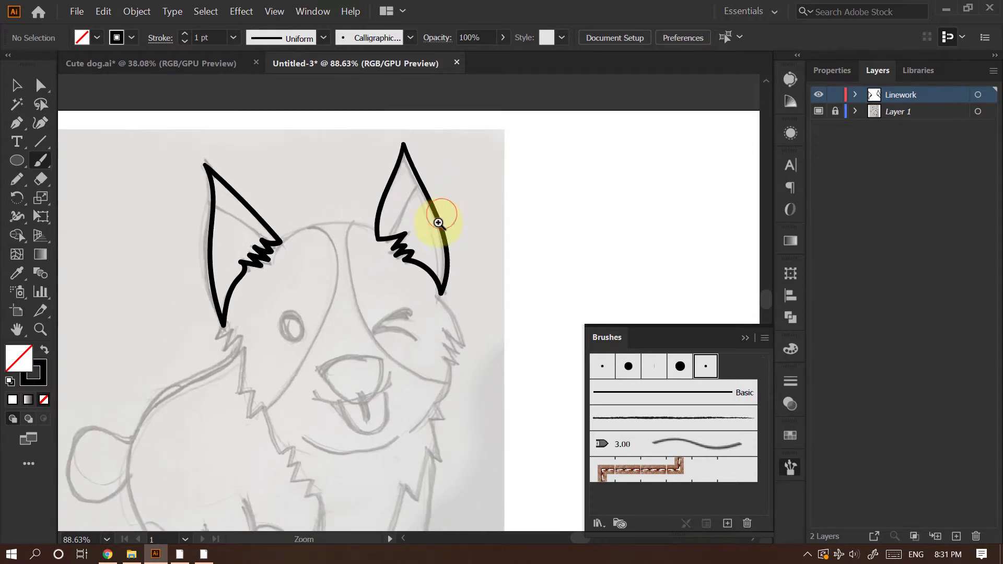
pyautogui.moveTo(399, 251); pyautogui.dragTo(409, 217)
# Draw the inner fold line in both ears and the curve joining the ears across the top of the head
pyautogui.moveTo(228, 171); pyautogui.dragTo(289, 207)
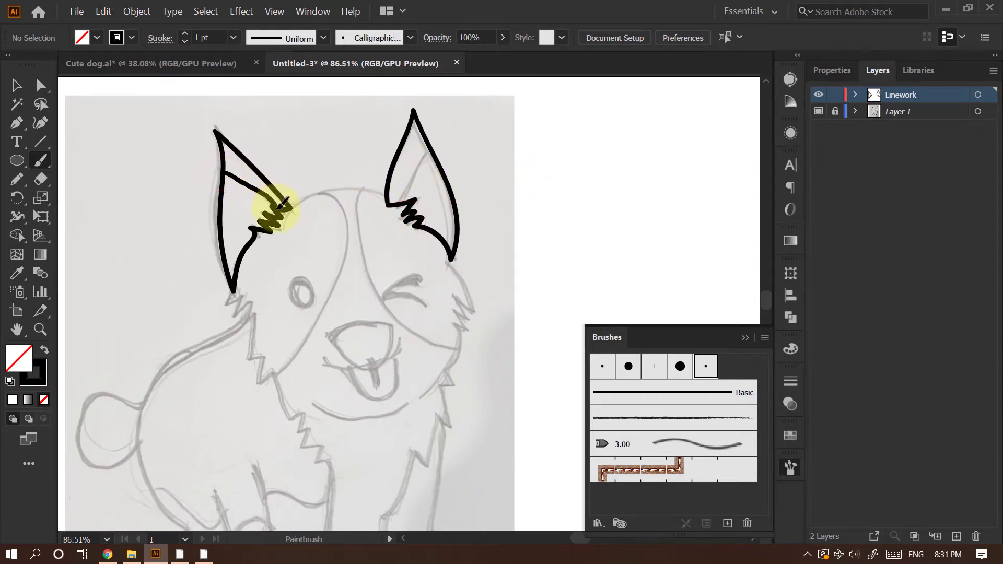
pyautogui.moveTo(401, 199); pyautogui.dragTo(431, 150)
pyautogui.moveTo(545, 252); pyautogui.dragTo(558, 222)
pyautogui.moveTo(553, 205); pyautogui.dragTo(521, 218)
pyautogui.moveTo(315, 169)
pyautogui.mouseDown()
pyautogui.moveTo(348, 153)
pyautogui.moveTo(413, 164)
pyautogui.mouseUp()
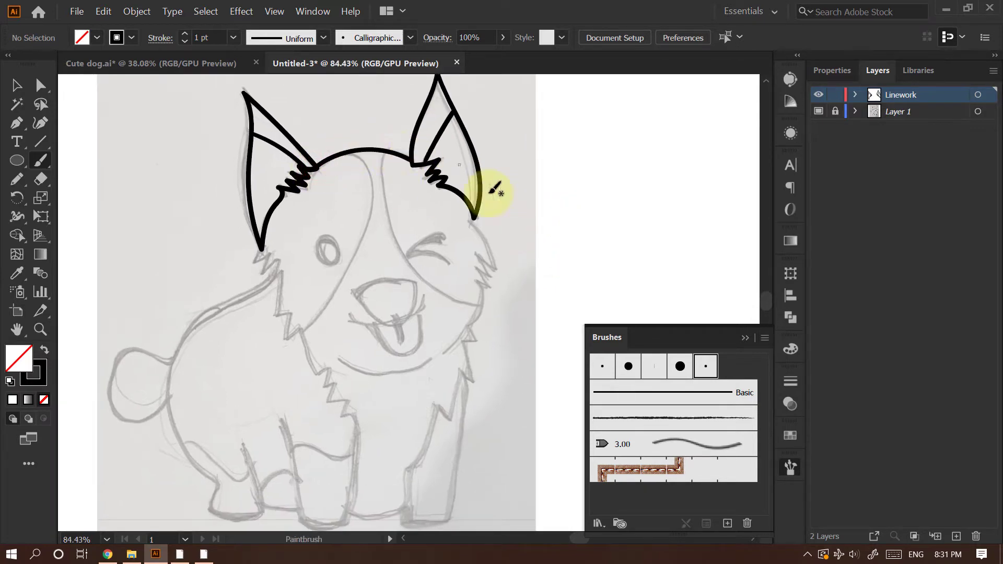
# Trace the zigzag fur down both cheeks and the curved chin line
pyautogui.moveTo(475, 218)
pyautogui.mouseDown()
pyautogui.moveTo(496, 267)
pyautogui.moveTo(482, 266)
pyautogui.moveTo(486, 299)
pyautogui.moveTo(475, 340)
pyautogui.mouseUp()
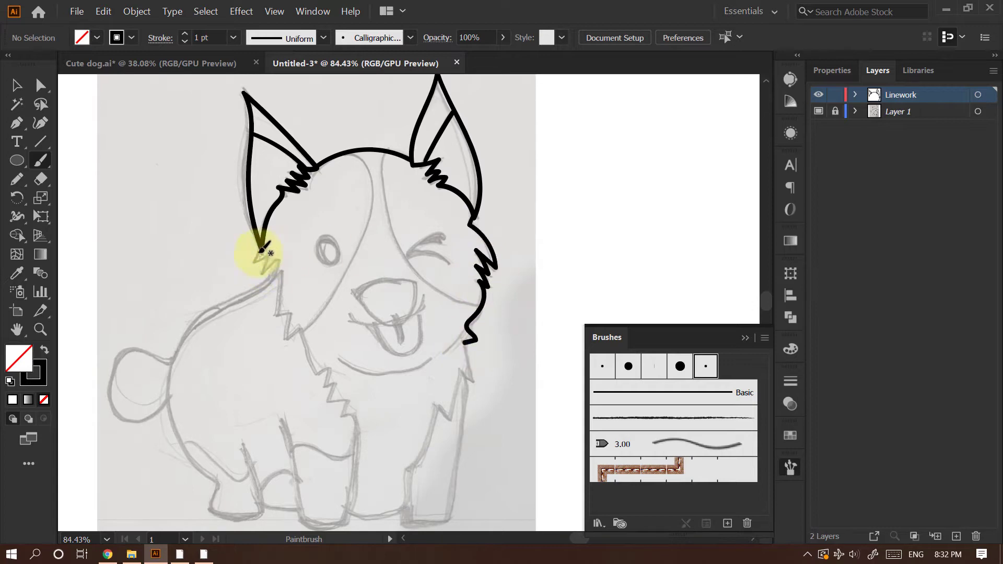
pyautogui.moveTo(271, 255); pyautogui.dragTo(281, 259)
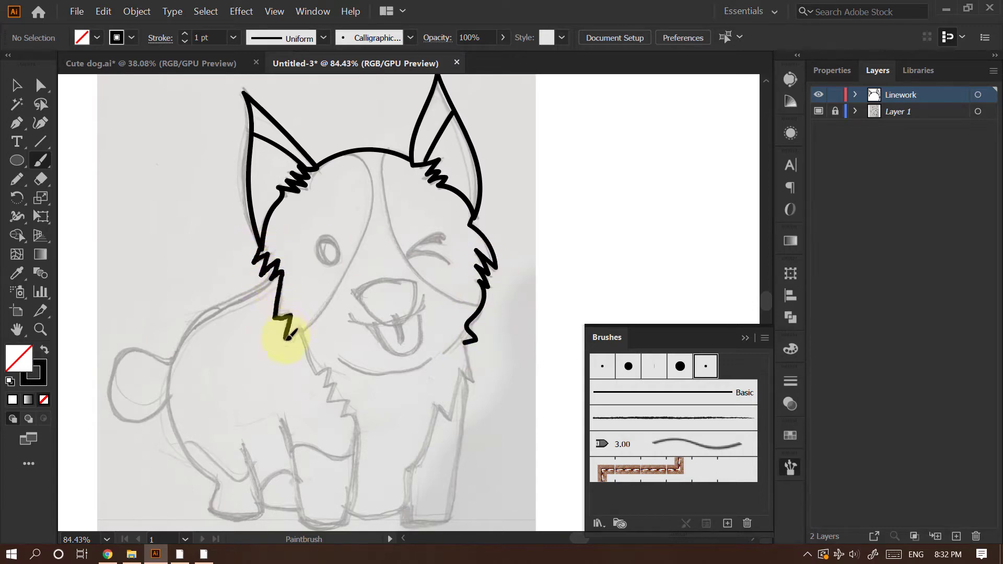
pyautogui.moveTo(347, 354); pyautogui.dragTo(324, 318)
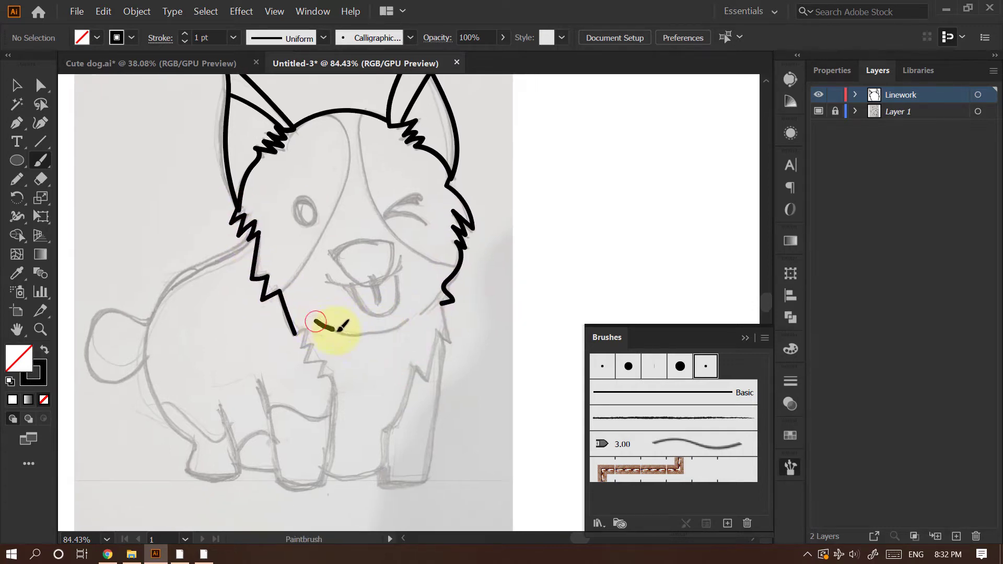
pyautogui.scroll(-1, 468, 286)
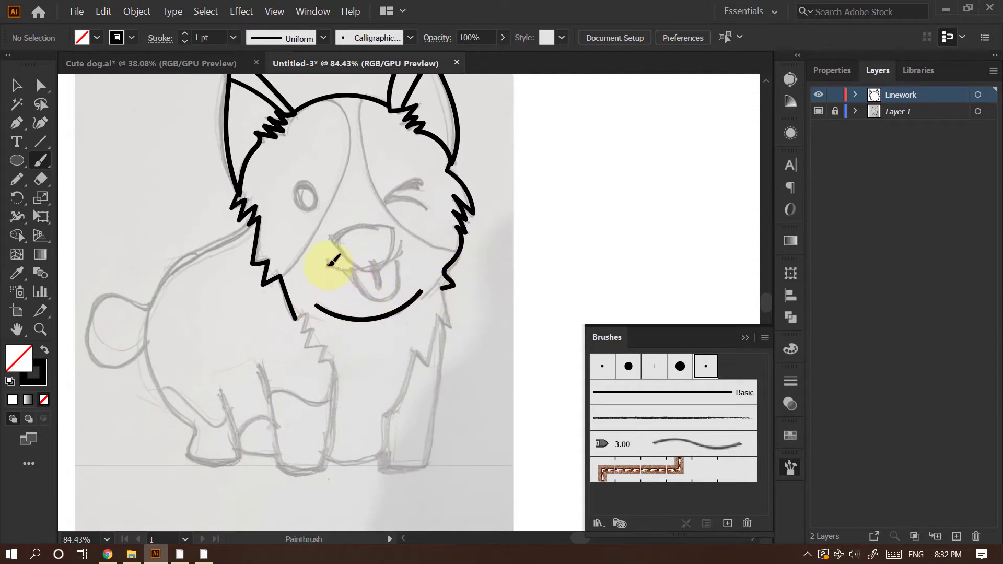
# Trace the nose, the smiling mouth with its tongue, and the winking eye
pyautogui.moveTo(366, 290)
pyautogui.mouseDown()
pyautogui.moveTo(402, 280)
pyautogui.moveTo(401, 250)
pyautogui.moveTo(378, 273)
pyautogui.moveTo(363, 260)
pyautogui.moveTo(373, 259)
pyautogui.moveTo(360, 267)
pyautogui.moveTo(343, 233)
pyautogui.mouseUp()
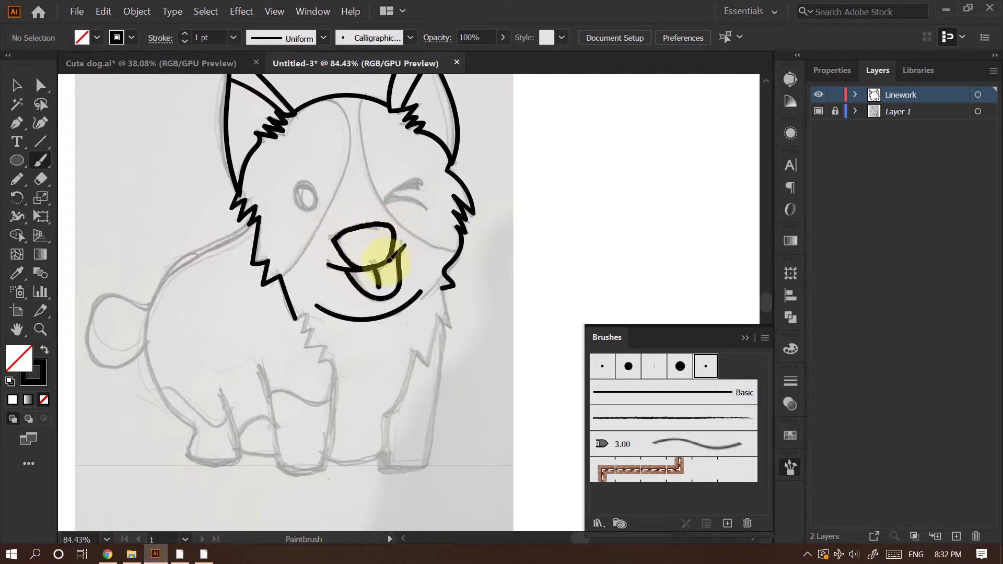
pyautogui.moveTo(389, 260); pyautogui.dragTo(361, 266)
pyautogui.moveTo(493, 218)
pyautogui.mouseDown()
pyautogui.moveTo(435, 275)
pyautogui.moveTo(421, 232)
pyautogui.moveTo(432, 253)
pyautogui.moveTo(410, 259)
pyautogui.mouseUp()
pyautogui.moveTo(449, 261); pyautogui.dragTo(451, 214)
# Trace the back from the left cheek fur down to the hind paw, and add the hind leg's front edge
pyautogui.moveTo(306, 245); pyautogui.dragTo(332, 243)
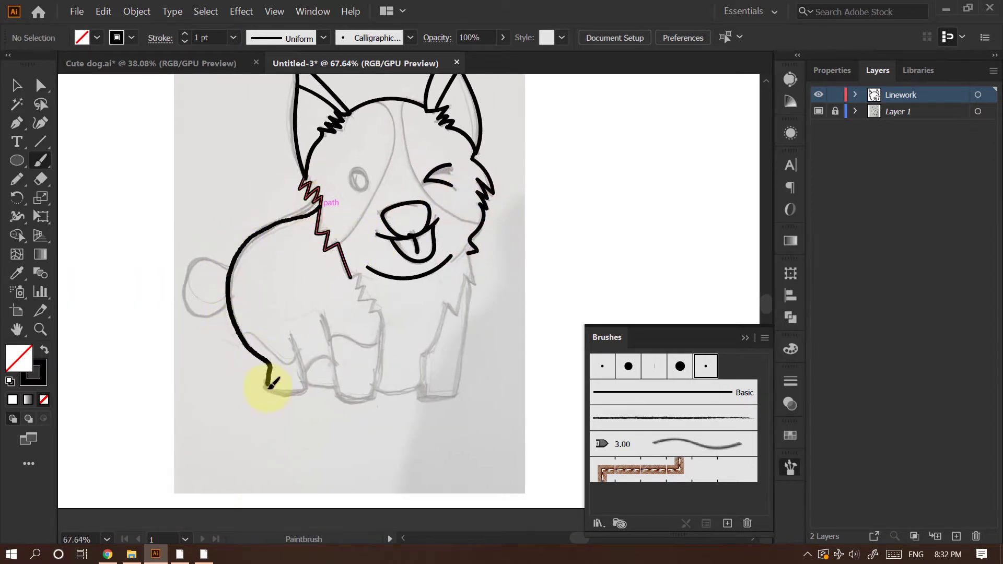
pyautogui.moveTo(309, 372); pyautogui.dragTo(309, 372)
pyautogui.moveTo(292, 343); pyautogui.dragTo(293, 344)
pyautogui.hotkey('ctrl', 'z')
pyautogui.moveTo(320, 390); pyautogui.dragTo(359, 349)
pyautogui.moveTo(313, 381); pyautogui.dragTo(320, 325)
pyautogui.moveTo(291, 277); pyautogui.dragTo(306, 317)
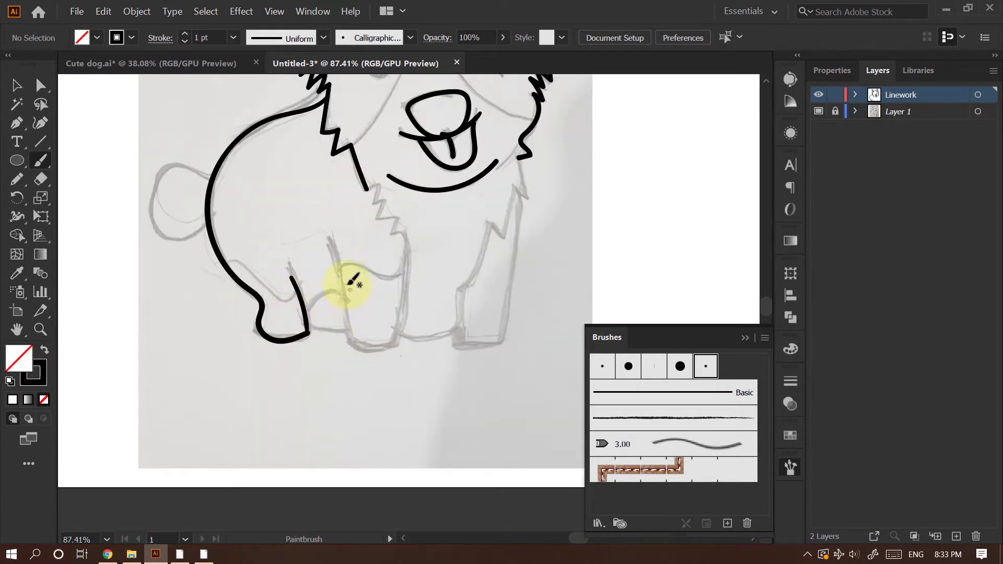
# Trace the bottoms of both front paws and the lower body lines connecting the legs
pyautogui.moveTo(346, 329); pyautogui.dragTo(349, 328)
pyautogui.moveTo(372, 340)
pyautogui.mouseDown()
pyautogui.moveTo(362, 299)
pyautogui.moveTo(389, 290)
pyautogui.mouseUp()
pyautogui.moveTo(431, 296)
pyautogui.mouseDown()
pyautogui.moveTo(363, 308)
pyautogui.moveTo(421, 313)
pyautogui.mouseUp()
pyautogui.moveTo(472, 238); pyautogui.dragTo(409, 293)
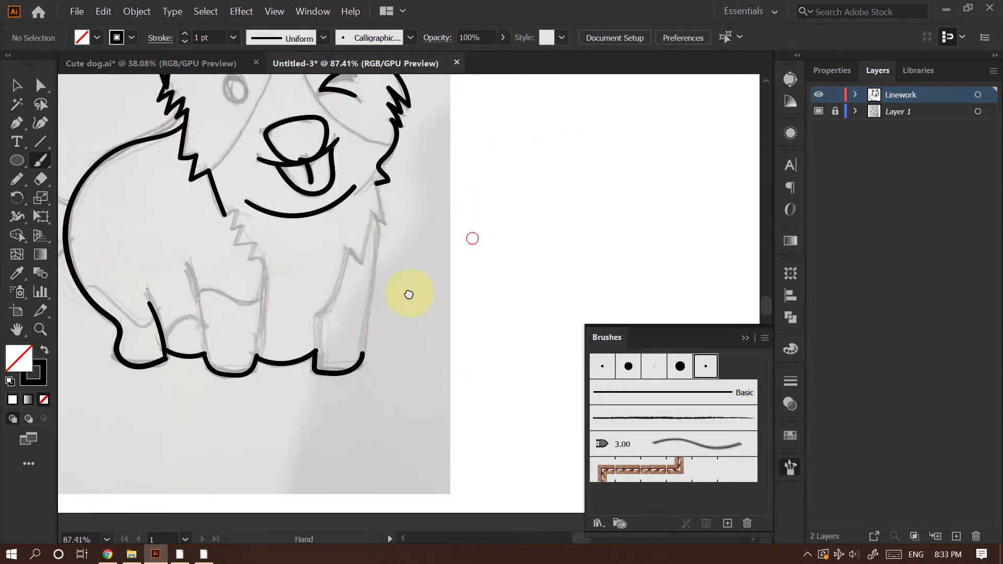
pyautogui.moveTo(377, 182); pyautogui.dragTo(377, 183)
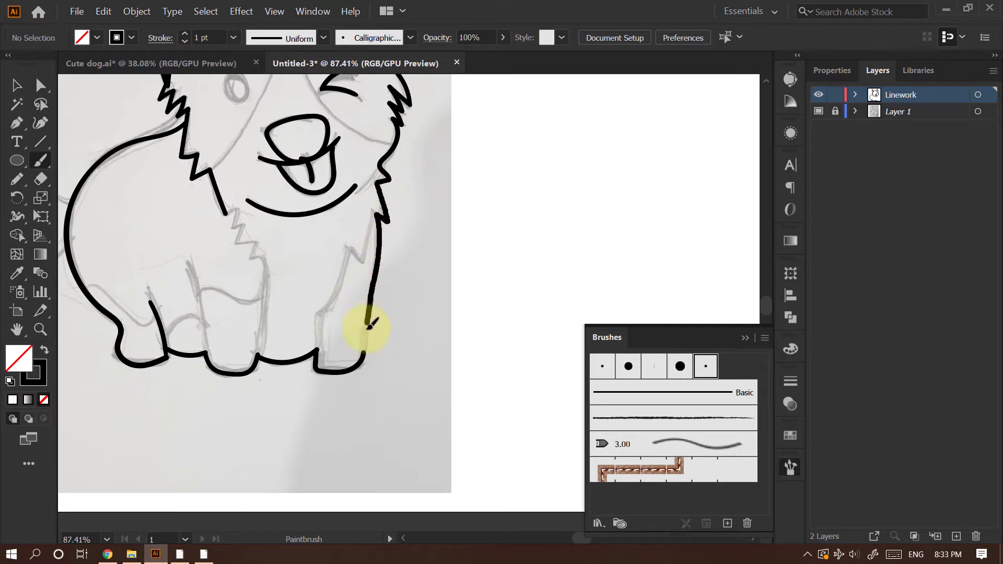
pyautogui.scroll(3, 364, 350)
pyautogui.moveTo(350, 368); pyautogui.dragTo(365, 329)
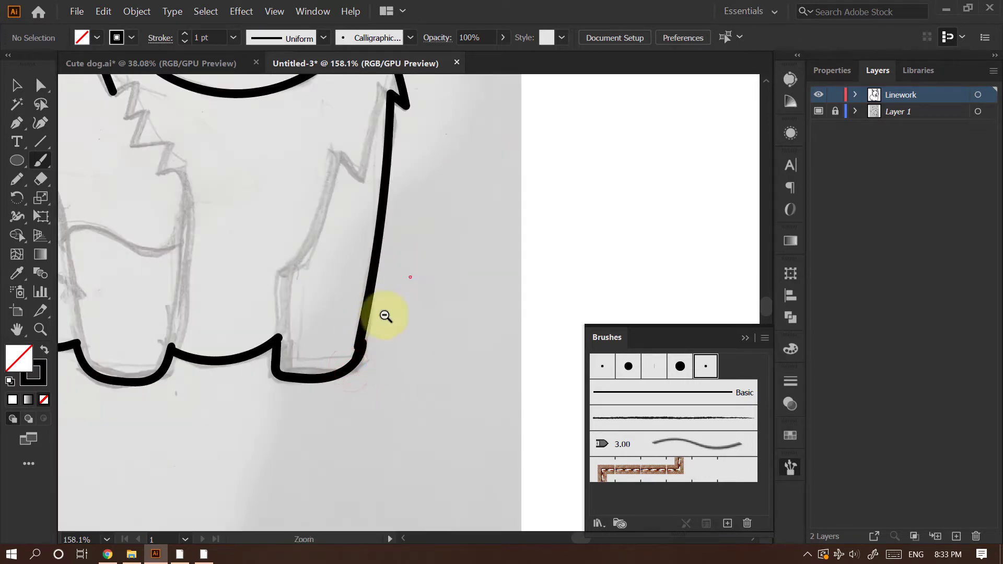
pyautogui.moveTo(410, 276); pyautogui.dragTo(384, 315)
pyautogui.hotkey('ctrl', 'z')
pyautogui.moveTo(425, 150); pyautogui.dragTo(428, 233)
pyautogui.moveTo(396, 145); pyautogui.dragTo(401, 204)
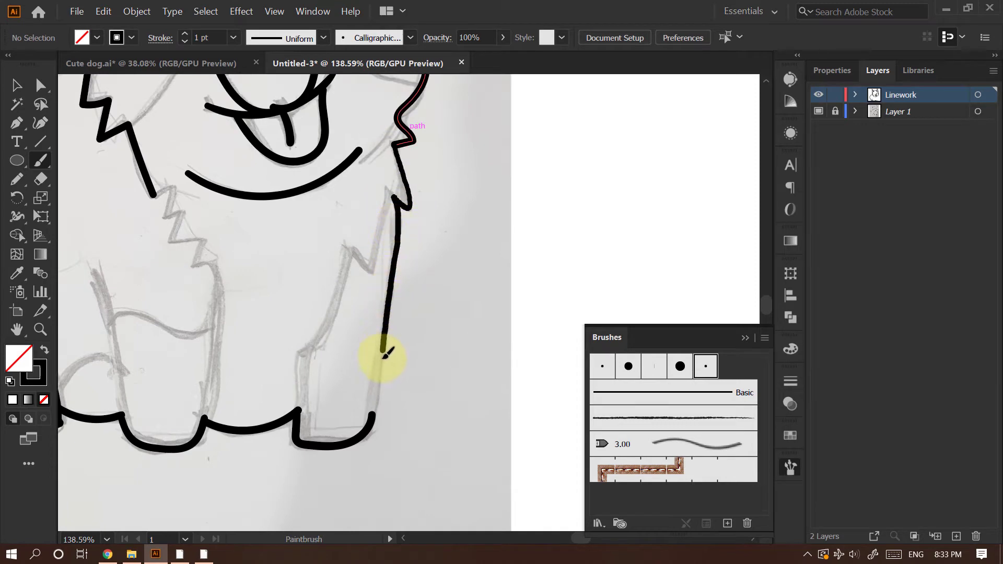
pyautogui.moveTo(378, 410); pyautogui.dragTo(372, 419)
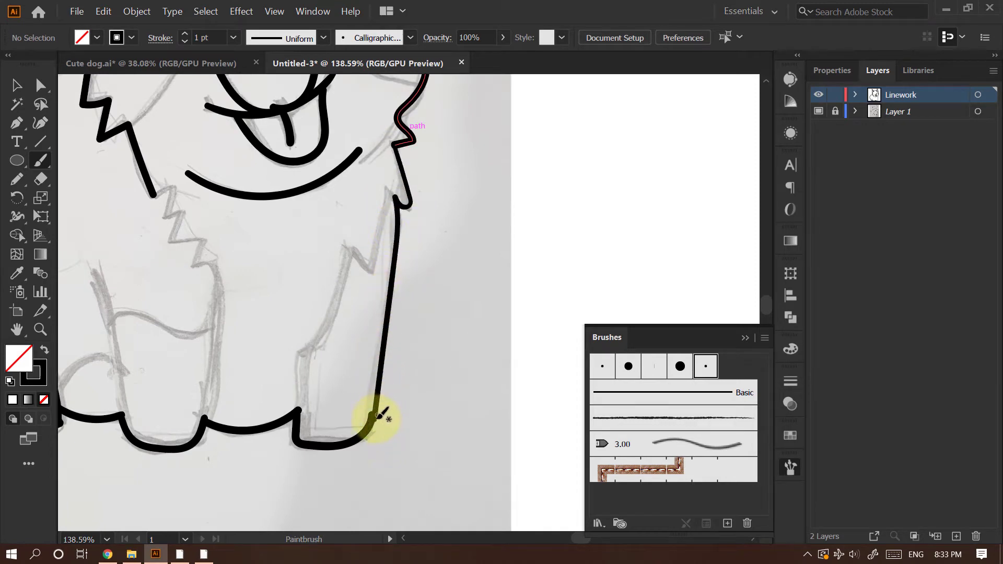
pyautogui.hotkey('ctrl', 'z')
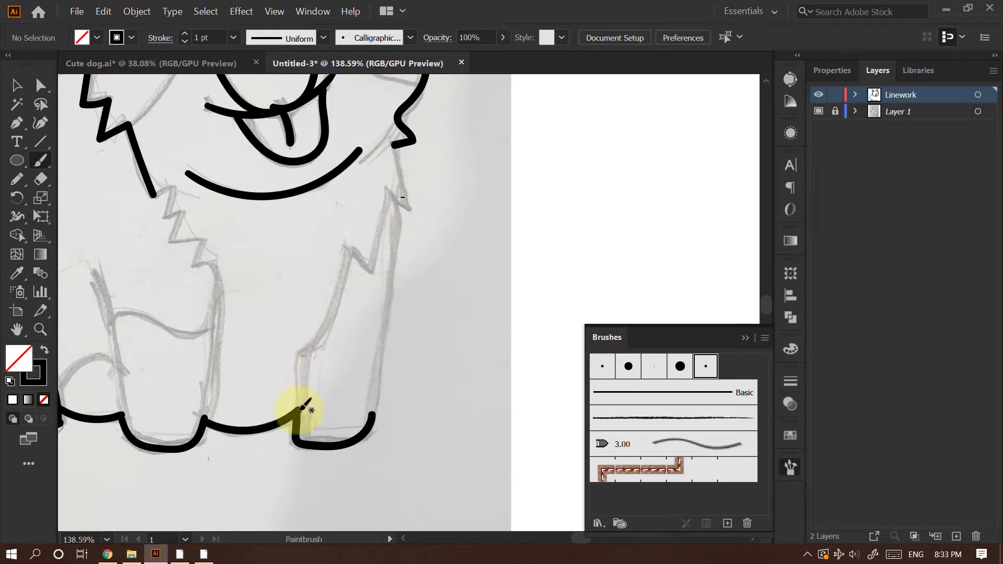
# Trace the right front leg's outer edge below the cheek fur and its inner edge with the pointed chest fur
pyautogui.moveTo(442, 291); pyautogui.dragTo(389, 337)
pyautogui.moveTo(455, 277); pyautogui.dragTo(430, 330)
pyautogui.click(431, 311)
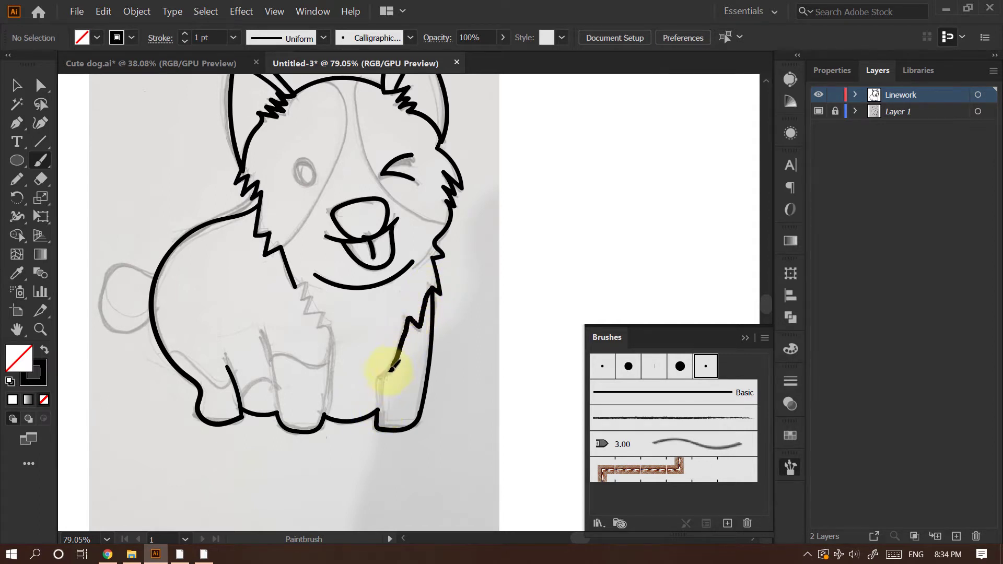
pyautogui.moveTo(379, 387); pyautogui.dragTo(379, 415)
# Trace both edges of the middle front leg and the zigzag chest fur leading up to the neck
pyautogui.moveTo(263, 334); pyautogui.dragTo(280, 417)
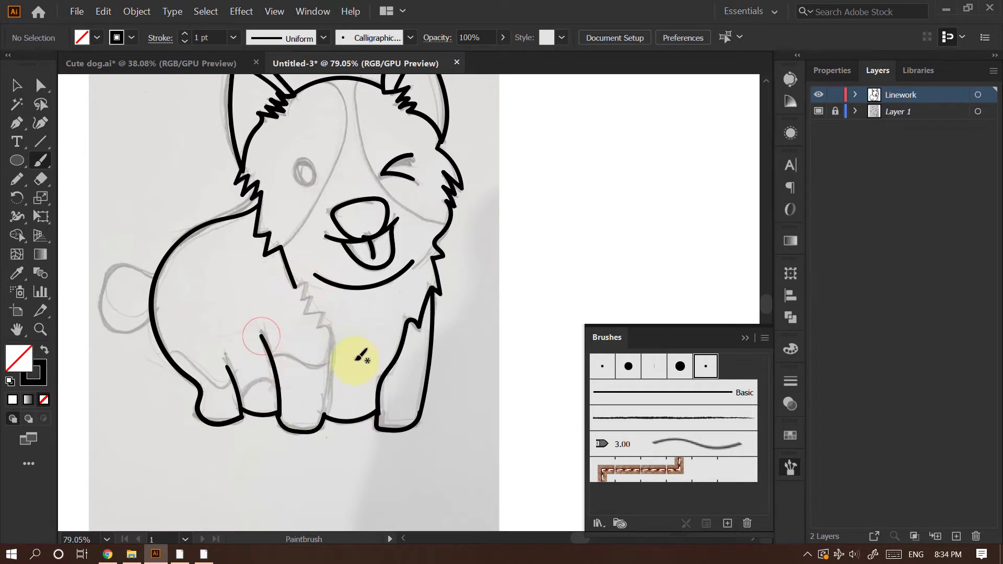
pyautogui.moveTo(332, 337); pyautogui.dragTo(325, 416)
pyautogui.keyDown('ctrl'); pyautogui.moveTo(497, 265); pyautogui.dragTo(464, 319); pyautogui.keyUp('ctrl')
pyautogui.moveTo(371, 331); pyautogui.dragTo(371, 199)
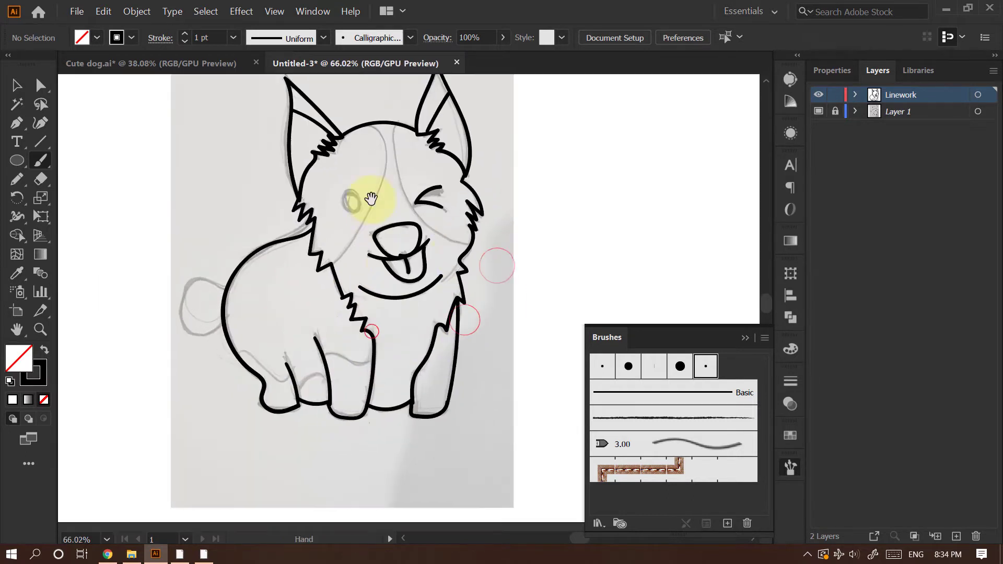
# Trace the two curved face-marking lines from the forehead to the cheeks and outline the open eye
pyautogui.moveTo(389, 158); pyautogui.dragTo(336, 283)
pyautogui.moveTo(398, 128)
pyautogui.mouseDown()
pyautogui.moveTo(399, 166)
pyautogui.moveTo(459, 242)
pyautogui.mouseUp()
pyautogui.moveTo(554, 188)
pyautogui.keyDown('ctrl'); pyautogui.mouseDown()
pyautogui.moveTo(460, 189)
pyautogui.moveTo(502, 193)
pyautogui.mouseUp(); pyautogui.keyUp('ctrl')
pyautogui.moveTo(373, 260)
pyautogui.mouseDown()
pyautogui.moveTo(363, 249)
pyautogui.moveTo(372, 262)
pyautogui.mouseUp()
pyautogui.keyDown('ctrl'); pyautogui.moveTo(573, 208); pyautogui.dragTo(557, 259); pyautogui.keyUp('ctrl')
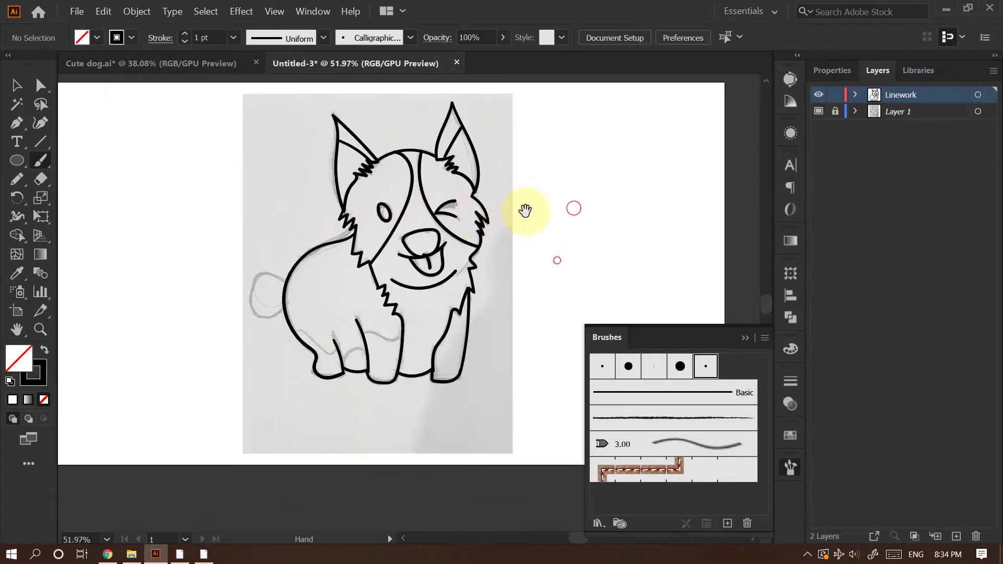
pyautogui.keyDown('ctrl'); pyautogui.moveTo(456, 198); pyautogui.dragTo(522, 201); pyautogui.keyUp('ctrl')
pyautogui.press('v')
pyautogui.moveTo(444, 223); pyautogui.dragTo(452, 198)
pyautogui.click(612, 192)
pyautogui.keyDown('ctrl'); pyautogui.moveTo(601, 173); pyautogui.dragTo(564, 204); pyautogui.keyUp('ctrl')
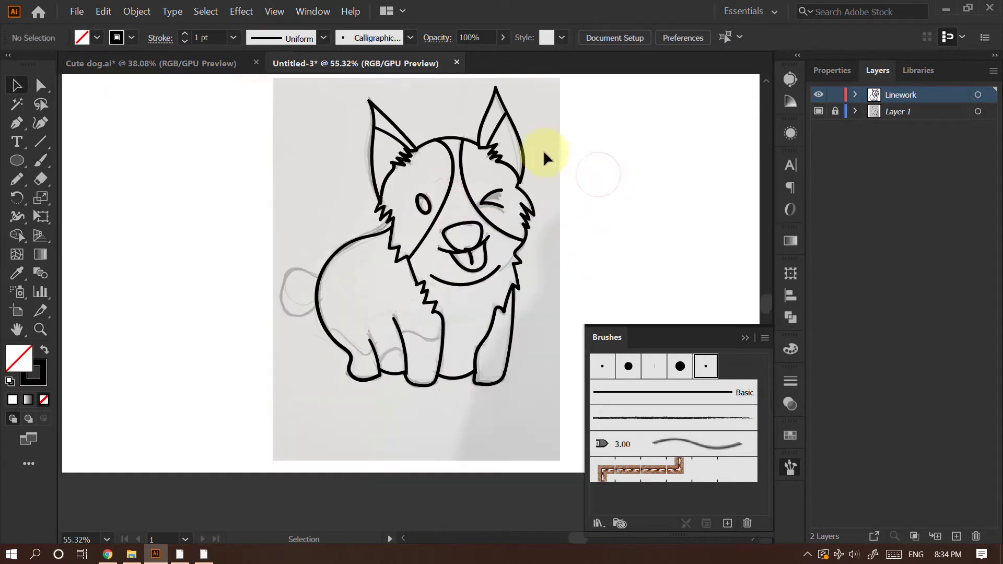
# Trace the rounded tail on the dog's rear with the Paintbrush, redoing the stroke as needed
pyautogui.press('n')
pyautogui.press('b')
pyautogui.moveTo(320, 275)
pyautogui.mouseDown()
pyautogui.moveTo(283, 280)
pyautogui.moveTo(296, 315)
pyautogui.moveTo(318, 301)
pyautogui.mouseUp()
pyautogui.hotkey('ctrl', 'z')
pyautogui.moveTo(555, 268); pyautogui.dragTo(546, 218)
pyautogui.keyDown('ctrl'); pyautogui.moveTo(440, 266); pyautogui.dragTo(489, 251); pyautogui.keyUp('ctrl')
pyautogui.keyDown('ctrl'); pyautogui.moveTo(334, 245); pyautogui.dragTo(300, 292); pyautogui.keyUp('ctrl')
pyautogui.moveTo(446, 238); pyautogui.dragTo(440, 273)
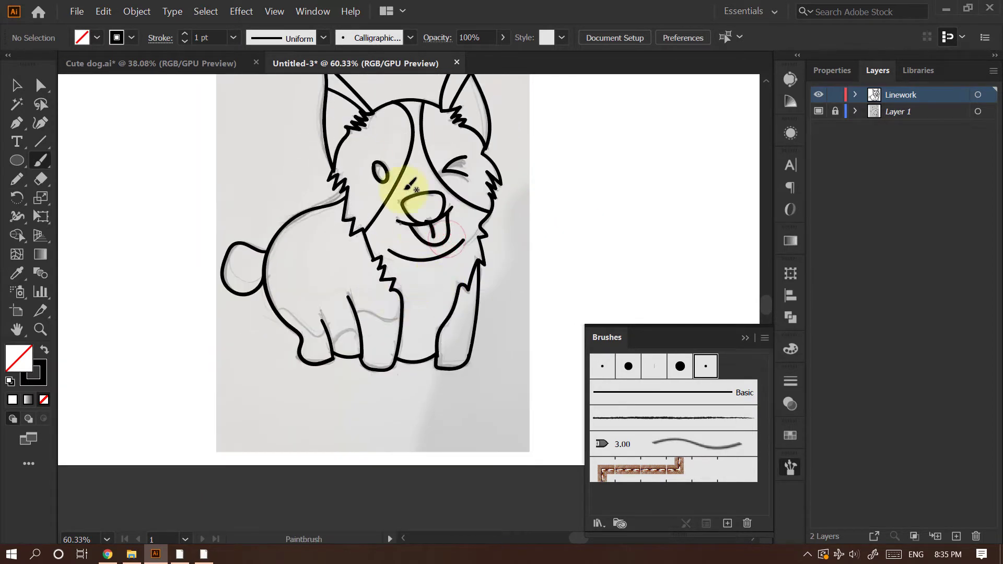
# Trace the wavy fur markings on the middle front leg and hind leg, and the curved line between these legs
pyautogui.moveTo(376, 310)
pyautogui.keyDown('ctrl'); pyautogui.mouseDown()
pyautogui.moveTo(401, 327)
pyautogui.moveTo(343, 296)
pyautogui.mouseUp(); pyautogui.keyUp('ctrl')
pyautogui.hotkey('ctrl', 'z')
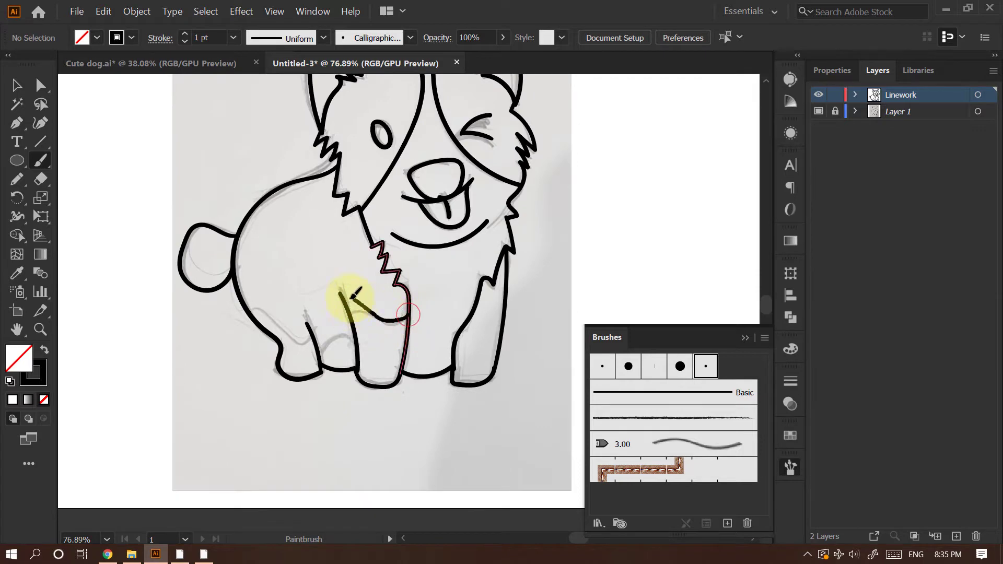
pyautogui.moveTo(522, 248); pyautogui.dragTo(471, 251)
pyautogui.keyDown('ctrl'); pyautogui.moveTo(507, 225); pyautogui.dragTo(501, 226); pyautogui.keyUp('ctrl')
pyautogui.moveTo(480, 242); pyautogui.dragTo(468, 305)
pyautogui.moveTo(259, 414)
pyautogui.mouseDown()
pyautogui.moveTo(275, 394)
pyautogui.moveTo(242, 373)
pyautogui.moveTo(249, 400)
pyautogui.moveTo(195, 372)
pyautogui.mouseUp()
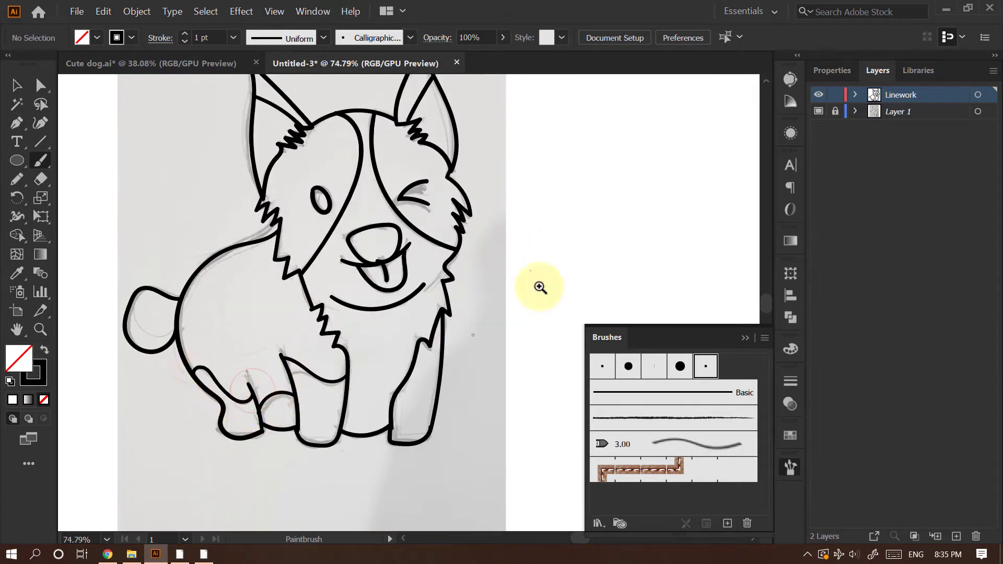
# Hide the Layer 1 sketch template and look over the finished linework on its own
pyautogui.keyDown('ctrl'); pyautogui.moveTo(538, 284); pyautogui.dragTo(524, 282); pyautogui.keyUp('ctrl')
pyautogui.moveTo(452, 195)
pyautogui.mouseDown()
pyautogui.moveTo(463, 224)
pyautogui.moveTo(522, 226)
pyautogui.mouseUp()
pyautogui.press('v')
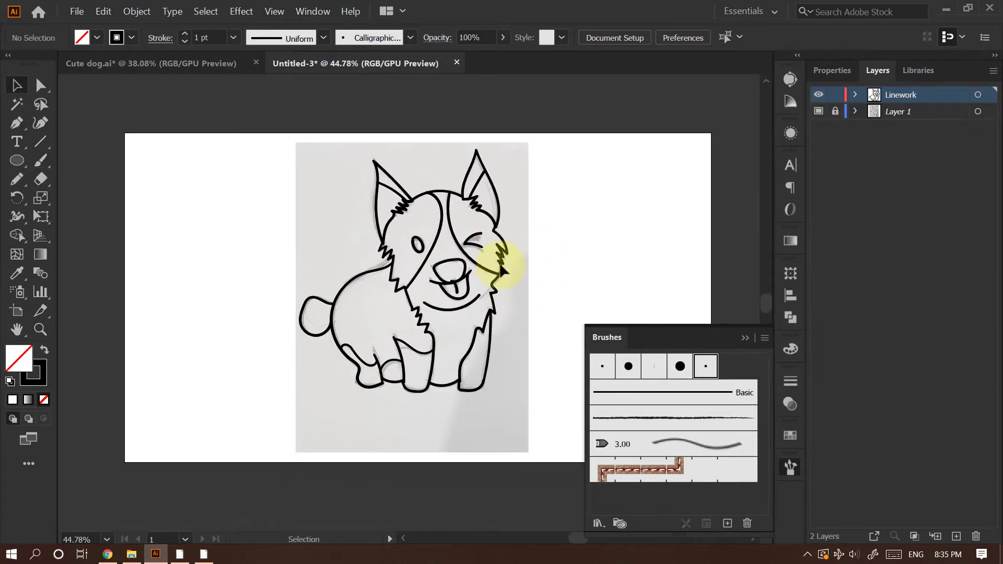
pyautogui.keyDown('ctrl'); pyautogui.click(483, 230); pyautogui.keyUp('ctrl')
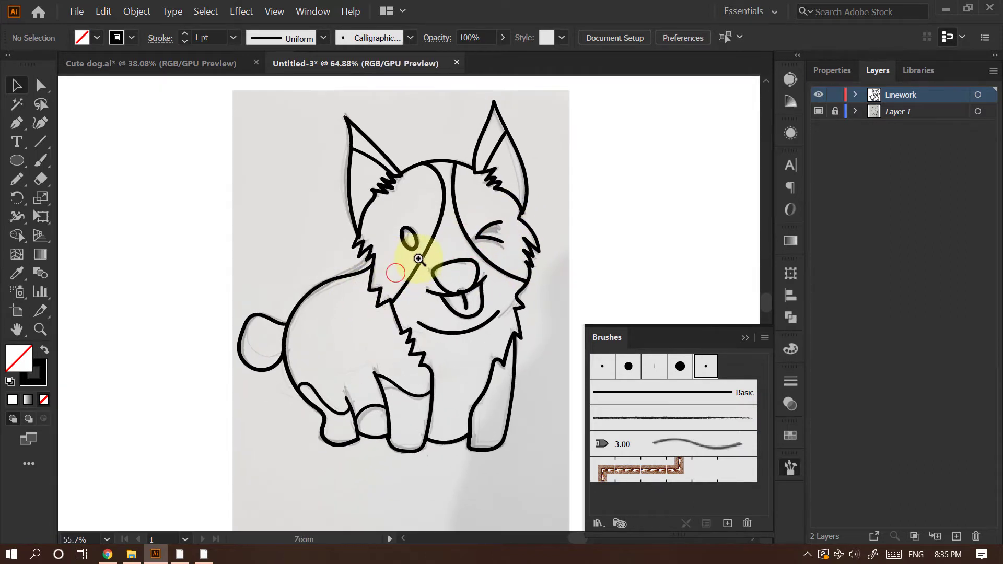
pyautogui.keyDown('ctrl'); pyautogui.click(408, 259); pyautogui.keyUp('ctrl')
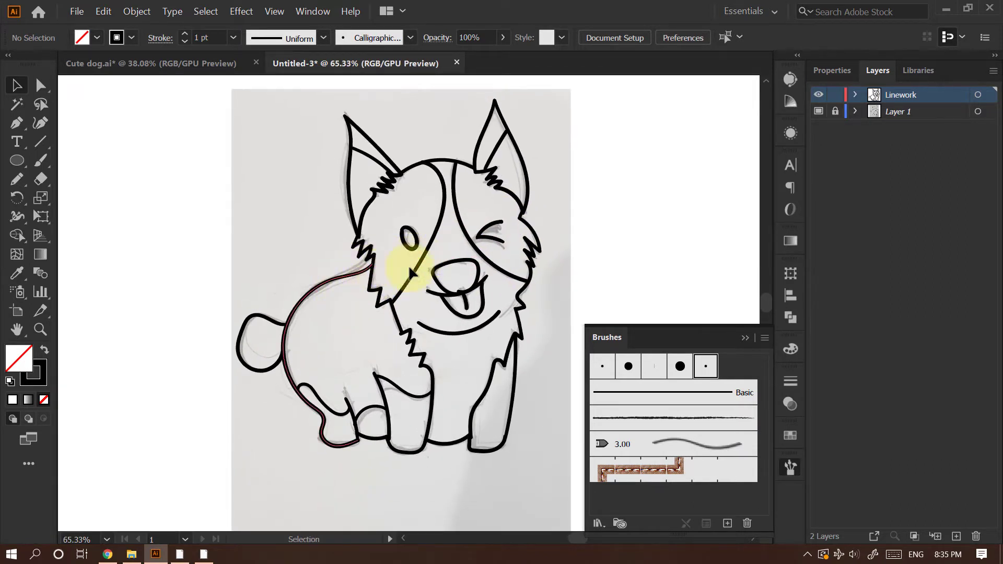
pyautogui.click(818, 112)
pyautogui.keyDown('ctrl'); pyautogui.keyDown('alt'); pyautogui.click(604, 186); pyautogui.keyUp('alt'); pyautogui.keyUp('ctrl')
pyautogui.keyDown('ctrl'); pyautogui.keyDown('alt'); pyautogui.click(568, 221); pyautogui.keyUp('alt'); pyautogui.keyUp('ctrl')
pyautogui.keyDown('ctrl'); pyautogui.click(506, 229); pyautogui.keyUp('ctrl')
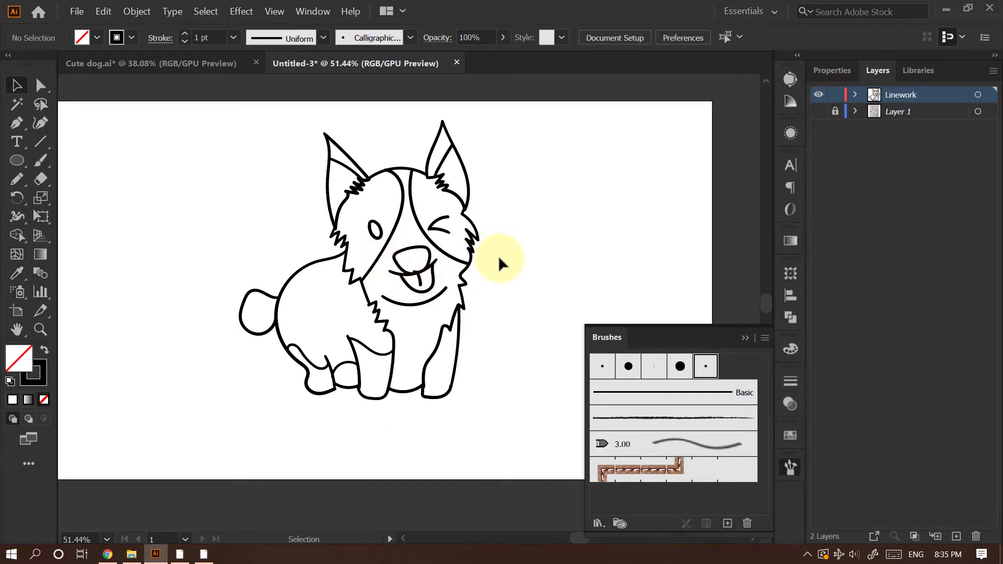
pyautogui.hotkey('ctrl', 'space')
pyautogui.moveTo(470, 331); pyautogui.dragTo(531, 244)
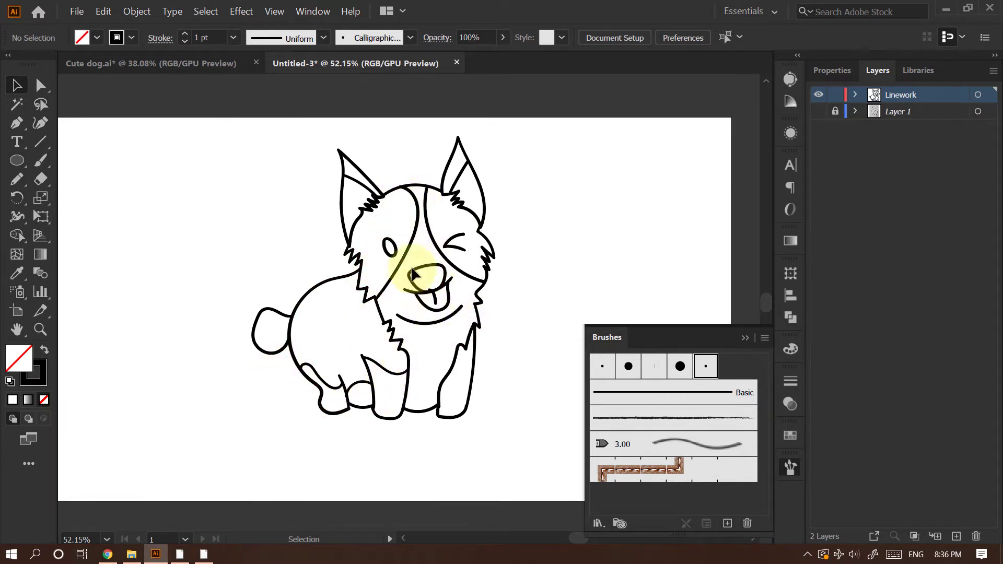
pyautogui.moveTo(218, 147); pyautogui.dragTo(515, 453)
pyautogui.click(835, 95)
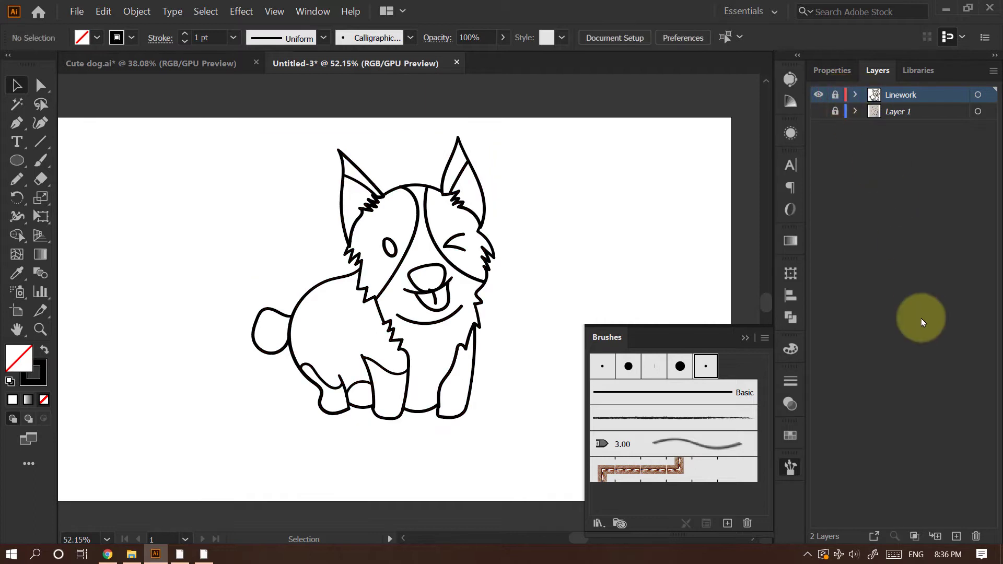
pyautogui.click(958, 533)
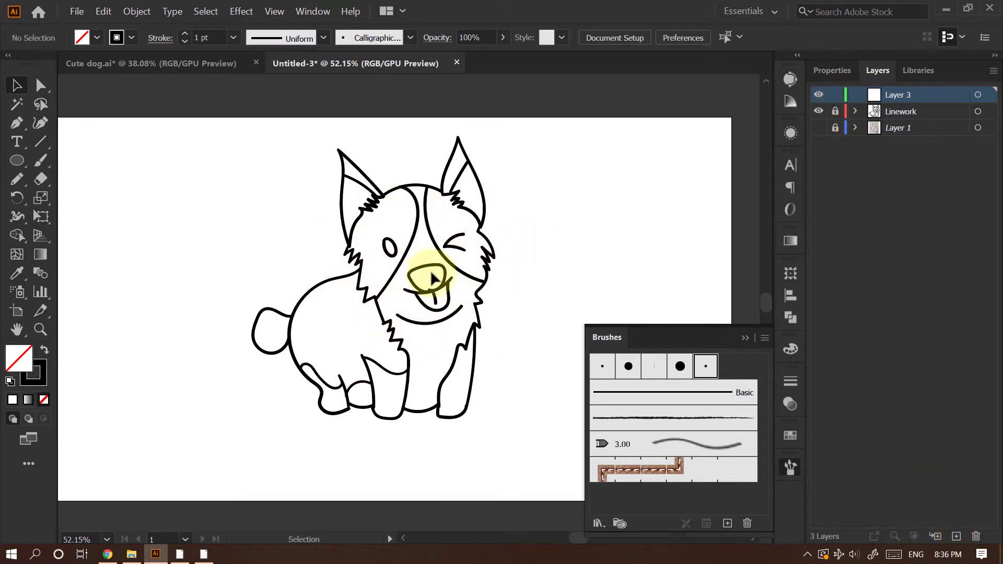
pyautogui.hotkey('ctrl', 'z')
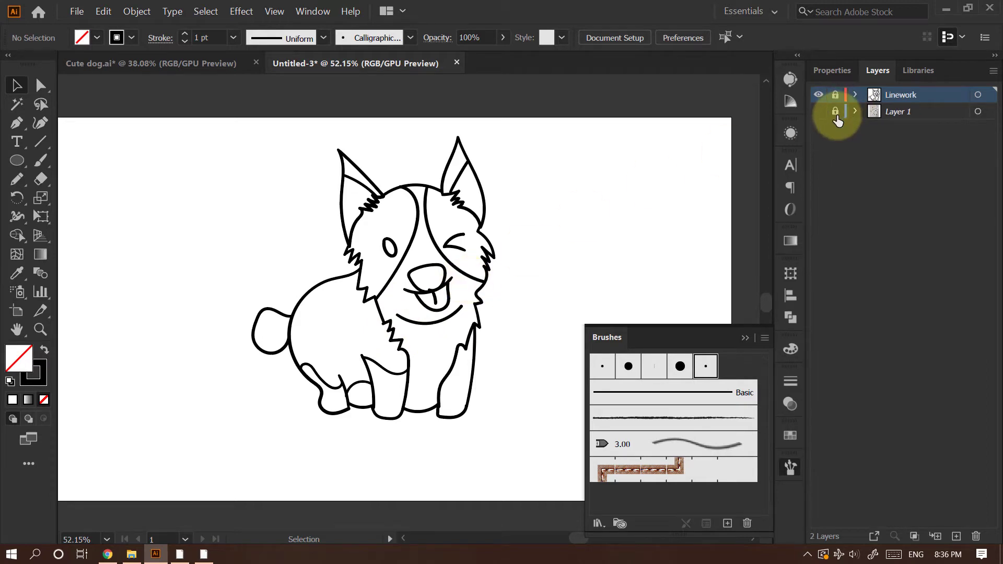
pyautogui.hotkey('ctrl', 'z')
# Move the upper end of the back outline higher along the cheek fur so it meets the fur zigzag
pyautogui.moveTo(377, 274); pyautogui.dragTo(466, 223)
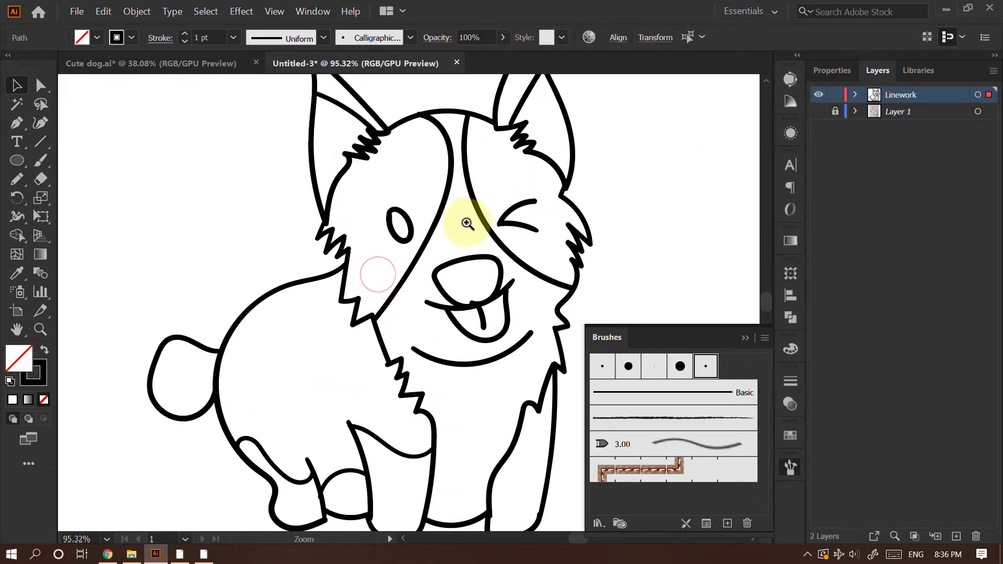
pyautogui.press('a')
pyautogui.moveTo(342, 254); pyautogui.dragTo(496, 234)
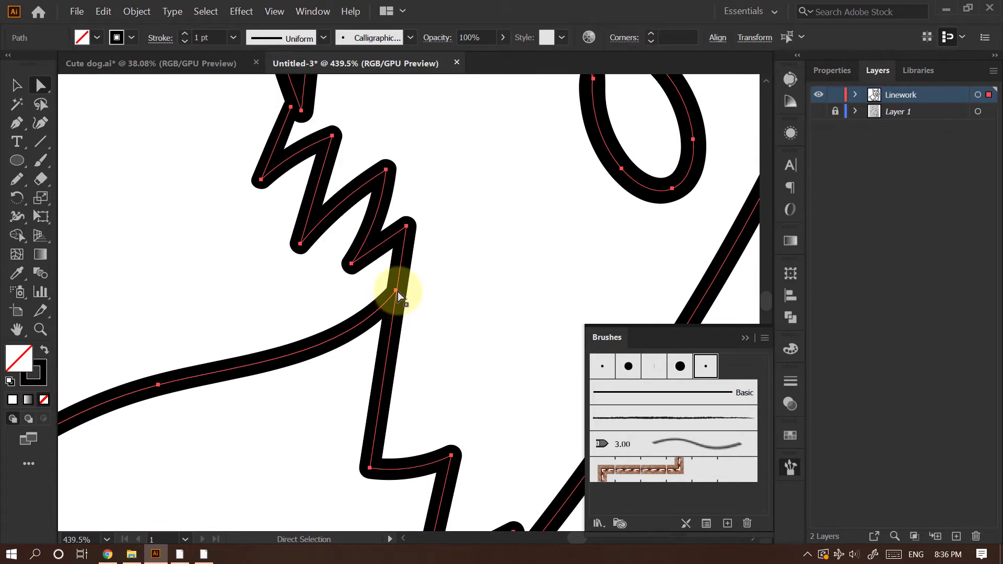
pyautogui.moveTo(397, 292); pyautogui.dragTo(400, 233)
pyautogui.moveTo(541, 211); pyautogui.dragTo(391, 310)
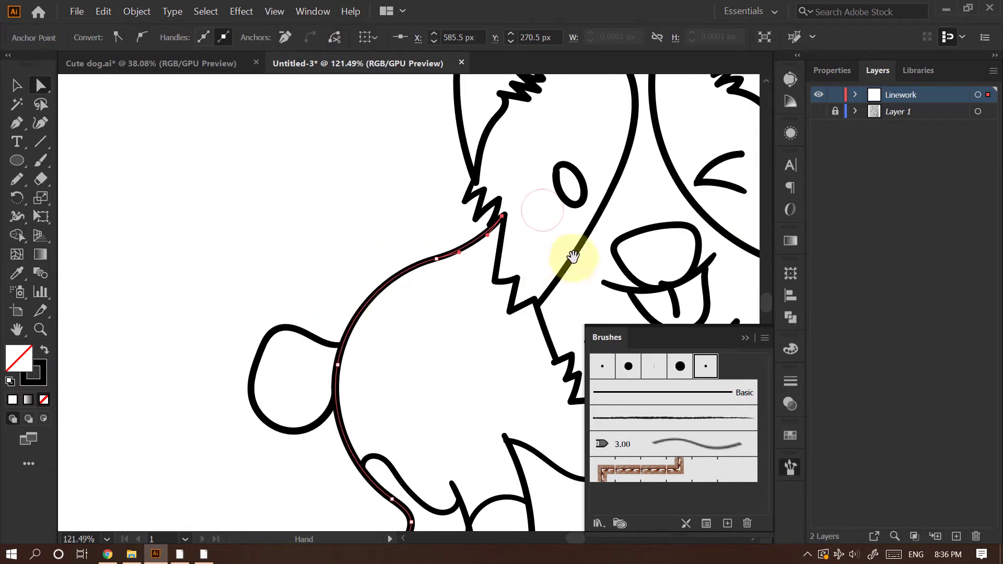
pyautogui.moveTo(567, 255); pyautogui.dragTo(410, 286)
pyautogui.moveTo(555, 240); pyautogui.dragTo(429, 293)
pyautogui.moveTo(531, 273); pyautogui.dragTo(398, 281)
pyautogui.moveTo(466, 252); pyautogui.dragTo(512, 250)
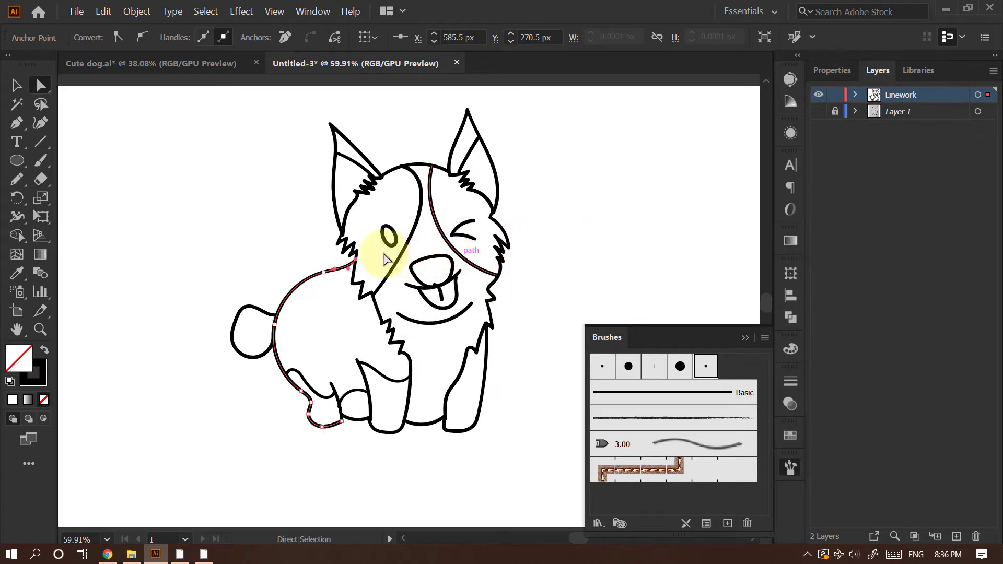
# Shift the lowest tip of the upper fur tuft on the open-eye cheek slightly outward, then deselect the path
pyautogui.moveTo(360, 240); pyautogui.dragTo(446, 231)
pyautogui.moveTo(367, 267); pyautogui.dragTo(376, 264)
pyautogui.click(313, 281)
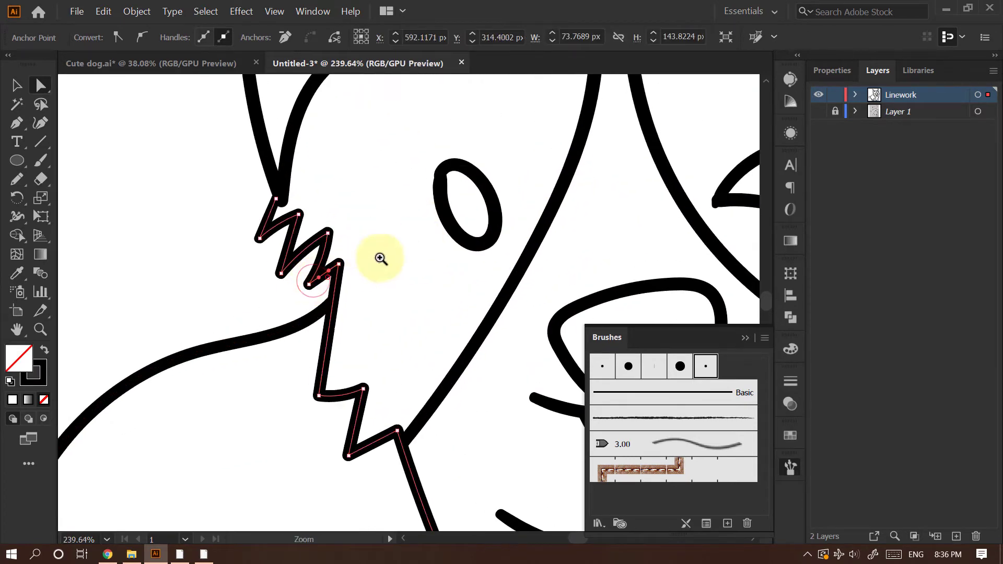
pyautogui.moveTo(316, 281); pyautogui.dragTo(379, 258)
pyautogui.moveTo(306, 290); pyautogui.dragTo(301, 290)
pyautogui.hotkey('ctrl', 'z')
pyautogui.click(305, 288)
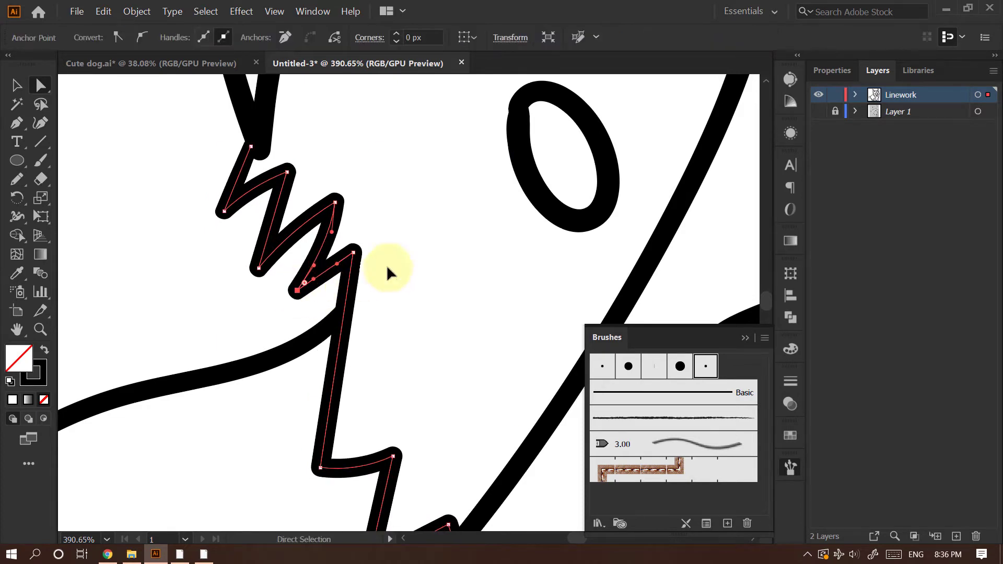
pyautogui.moveTo(512, 231); pyautogui.dragTo(465, 248)
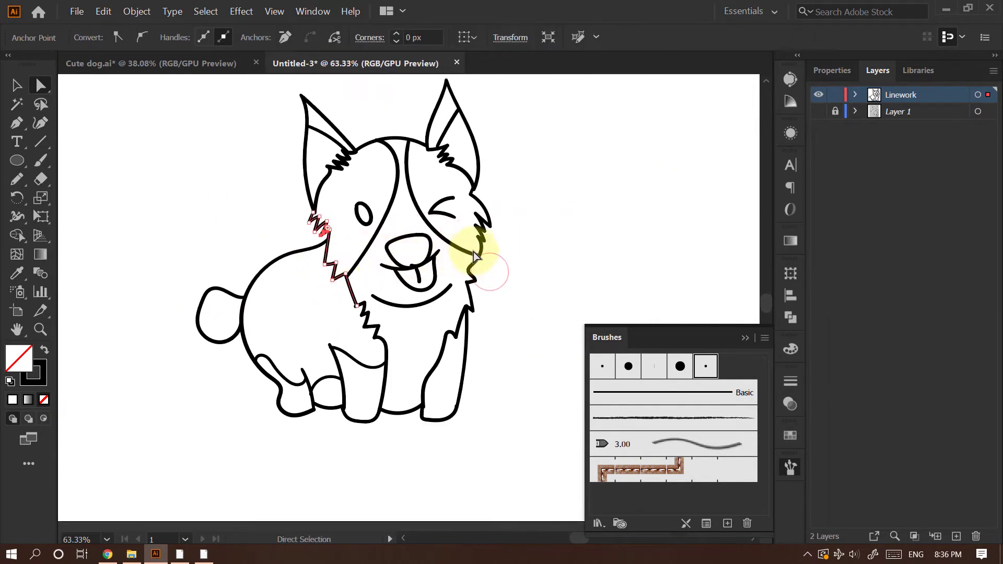
pyautogui.press('v')
pyautogui.click(594, 219)
pyautogui.moveTo(532, 222); pyautogui.dragTo(496, 249)
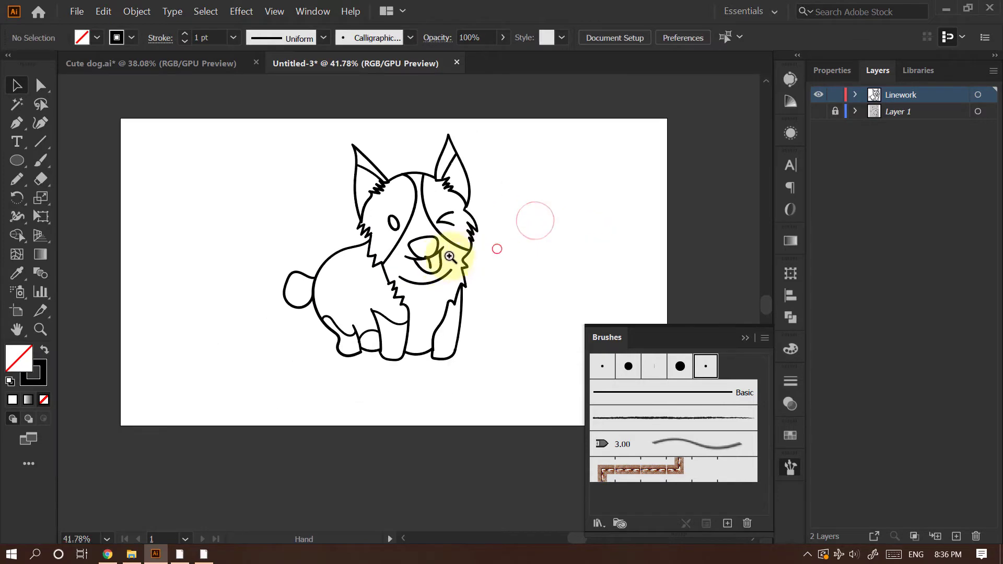
# Snap the lower end of the open-eye face-marking line onto the cheek fur outline
pyautogui.moveTo(407, 257); pyautogui.dragTo(601, 188)
pyautogui.moveTo(342, 274)
pyautogui.mouseDown()
pyautogui.moveTo(357, 267)
pyautogui.moveTo(331, 287)
pyautogui.mouseUp()
pyautogui.click(357, 267)
pyautogui.press('a')
pyautogui.click(333, 277)
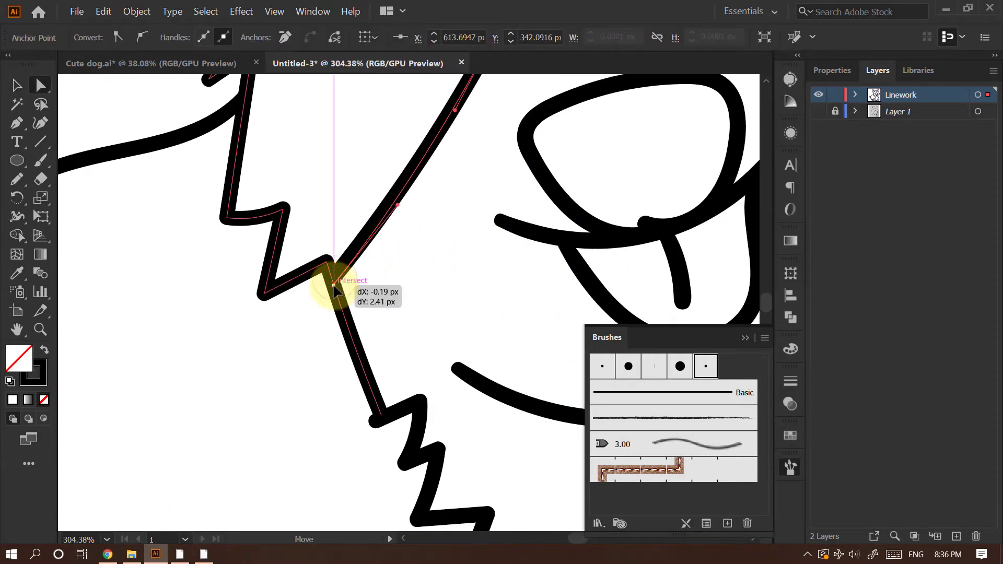
pyautogui.click(266, 335)
pyautogui.press('v')
pyautogui.click(360, 253)
pyautogui.click(271, 353)
pyautogui.moveTo(474, 259); pyautogui.dragTo(266, 362)
pyautogui.moveTo(504, 288); pyautogui.dragTo(355, 276)
# Adjust the overlapping end anchors at the base of the nose outline so they follow the mouth line smoothly
pyautogui.moveTo(425, 223); pyautogui.dragTo(547, 193)
pyautogui.moveTo(341, 278); pyautogui.dragTo(436, 261)
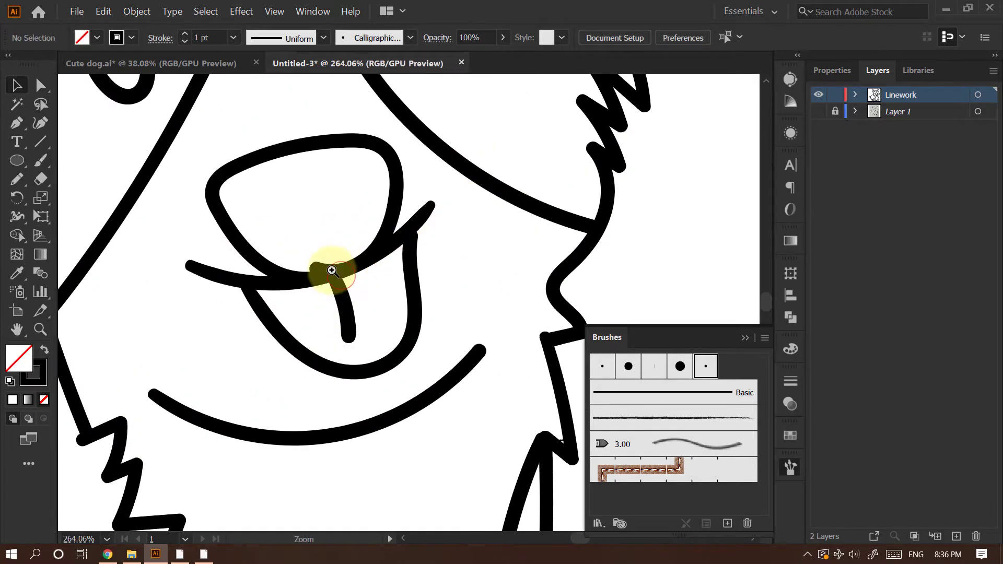
pyautogui.scroll(1, 334, 277)
pyautogui.click(318, 274)
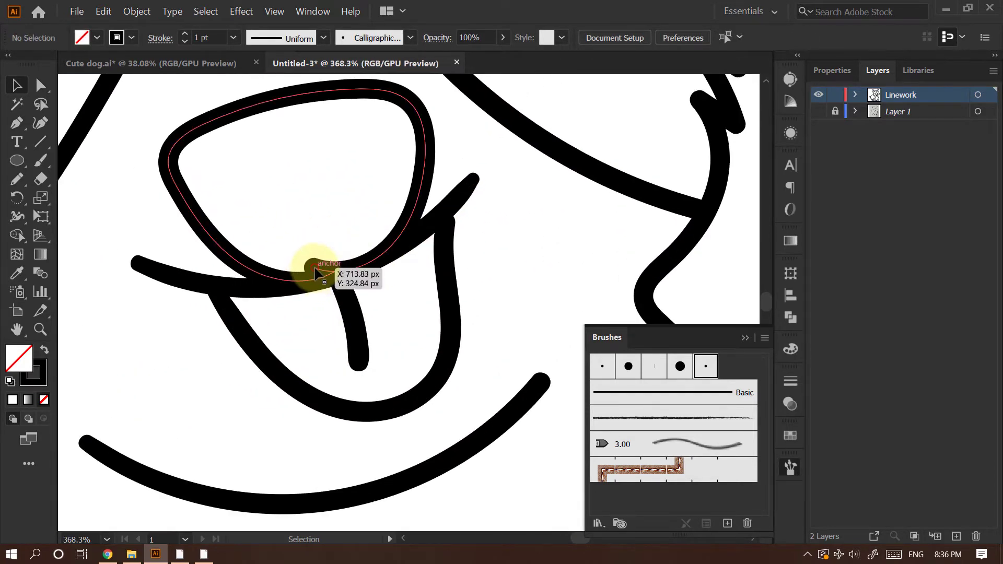
pyautogui.click(41, 86)
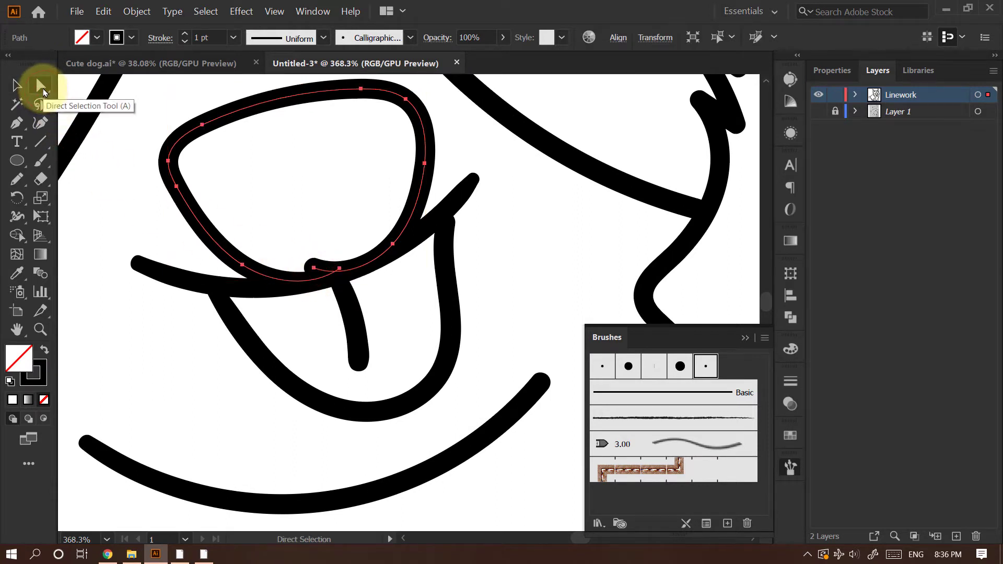
pyautogui.click(314, 271)
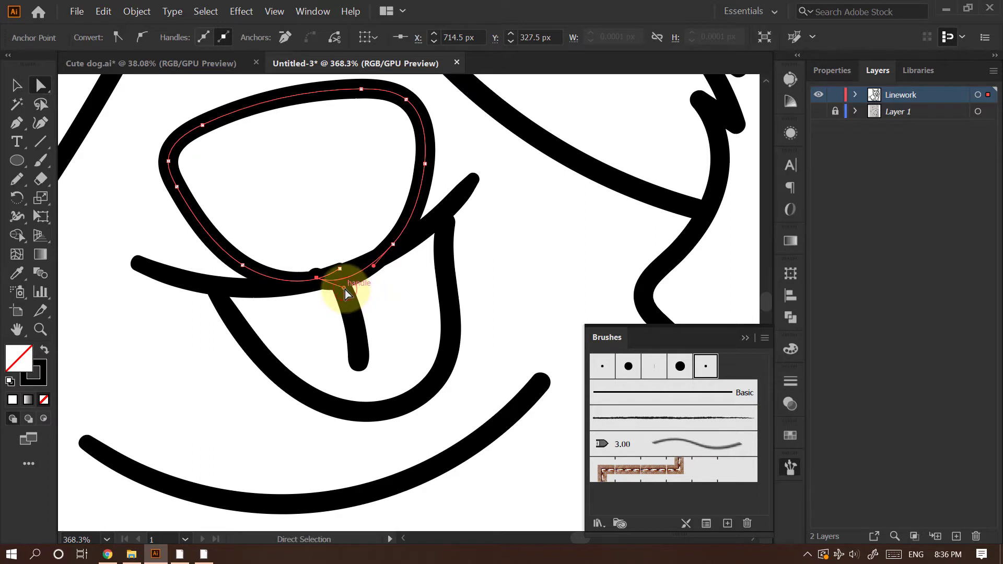
pyautogui.moveTo(344, 288)
pyautogui.mouseDown()
pyautogui.moveTo(335, 276)
pyautogui.moveTo(345, 270)
pyautogui.mouseUp()
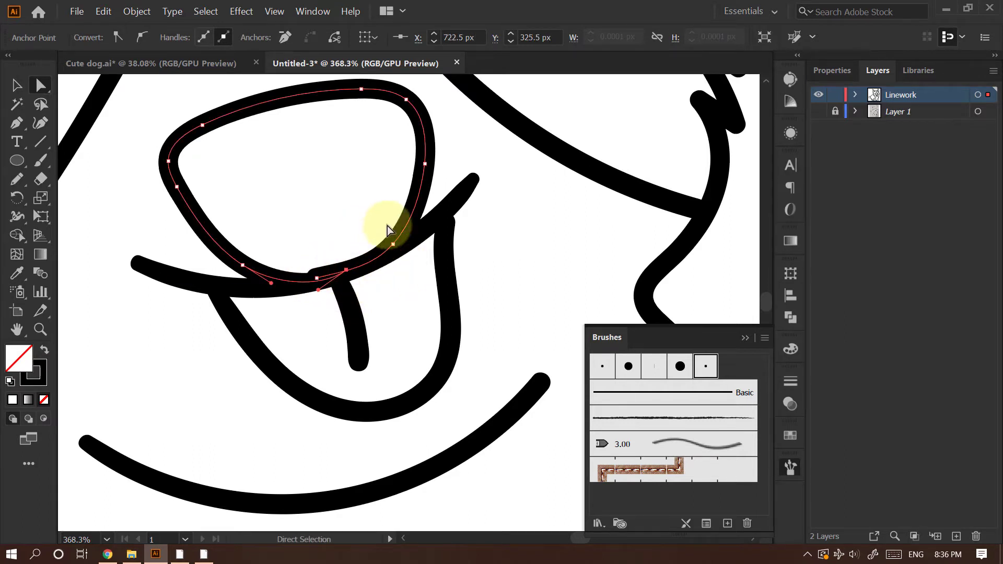
pyautogui.moveTo(461, 215); pyautogui.dragTo(385, 251)
pyautogui.moveTo(438, 234); pyautogui.dragTo(355, 303)
pyautogui.moveTo(496, 200); pyautogui.dragTo(450, 227)
pyautogui.moveTo(437, 225); pyautogui.dragTo(472, 294)
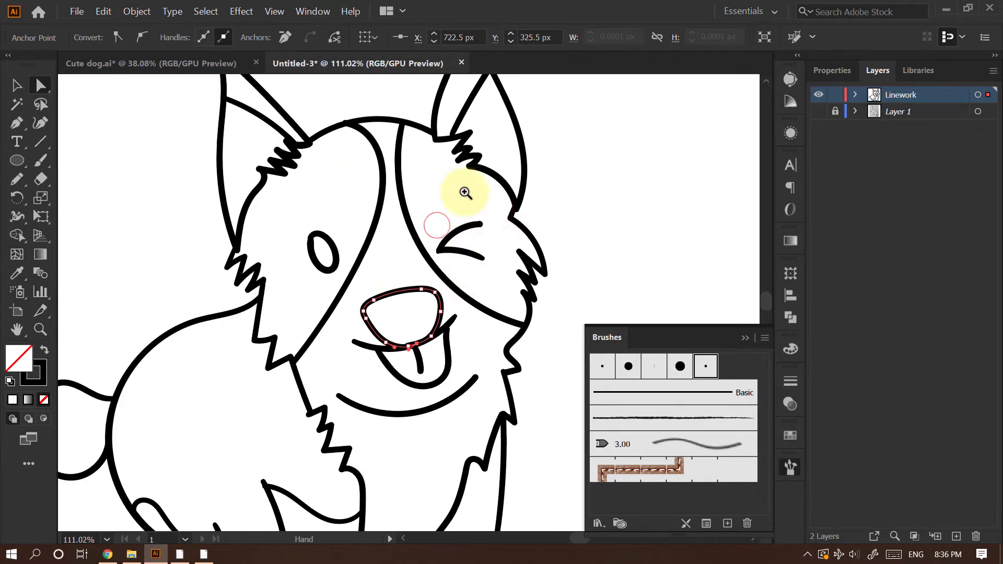
# Extend the inner line of the ear above the winking eye down onto the fur outline and deselect it
pyautogui.moveTo(449, 161); pyautogui.dragTo(489, 244)
pyautogui.moveTo(465, 193); pyautogui.dragTo(567, 201)
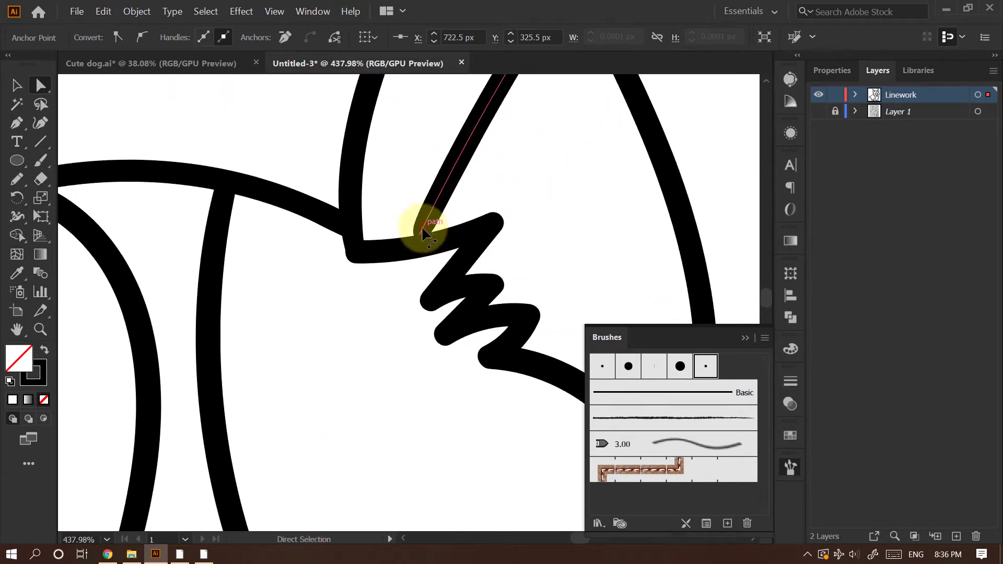
pyautogui.moveTo(421, 226); pyautogui.dragTo(417, 245)
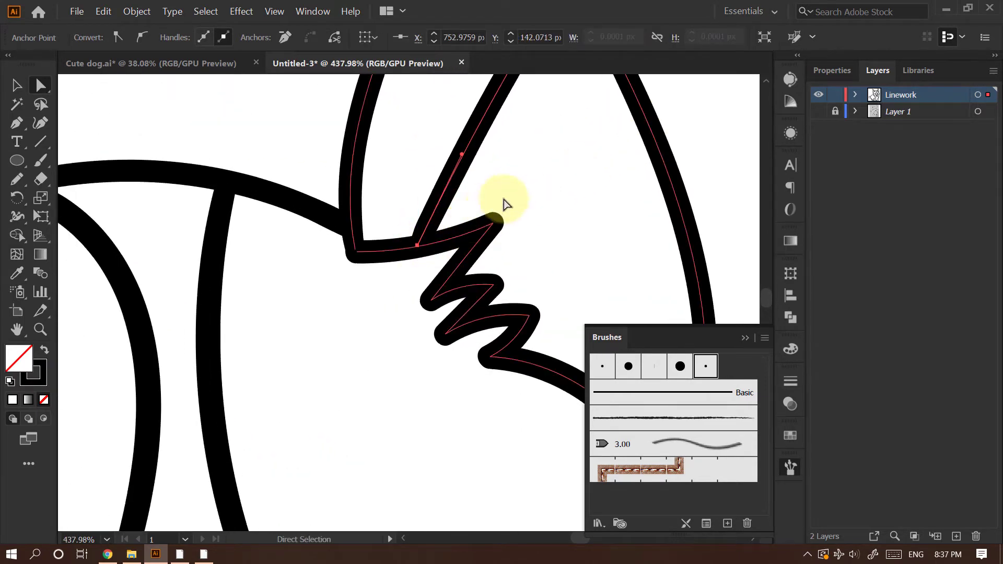
pyautogui.click(546, 167)
# Examine the line joins at the forehead and across the rest of the dog for remaining gaps or overlaps
pyautogui.moveTo(532, 181); pyautogui.dragTo(430, 207)
pyautogui.moveTo(497, 230); pyautogui.dragTo(482, 260)
pyautogui.moveTo(538, 231); pyautogui.dragTo(453, 252)
pyautogui.moveTo(473, 268); pyautogui.dragTo(458, 251)
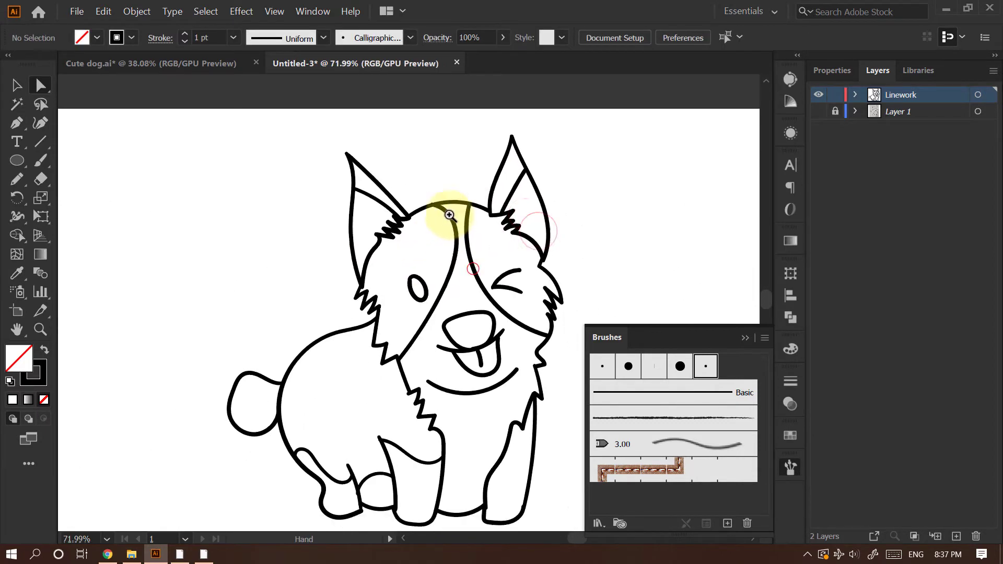
pyautogui.moveTo(438, 211); pyautogui.dragTo(600, 154)
pyautogui.moveTo(444, 183); pyautogui.dragTo(404, 264)
pyautogui.click(445, 206)
pyautogui.moveTo(535, 193); pyautogui.dragTo(375, 270)
pyautogui.moveTo(493, 274); pyautogui.dragTo(420, 232)
pyautogui.moveTo(543, 236); pyautogui.dragTo(427, 276)
pyautogui.moveTo(511, 284); pyautogui.dragTo(498, 207)
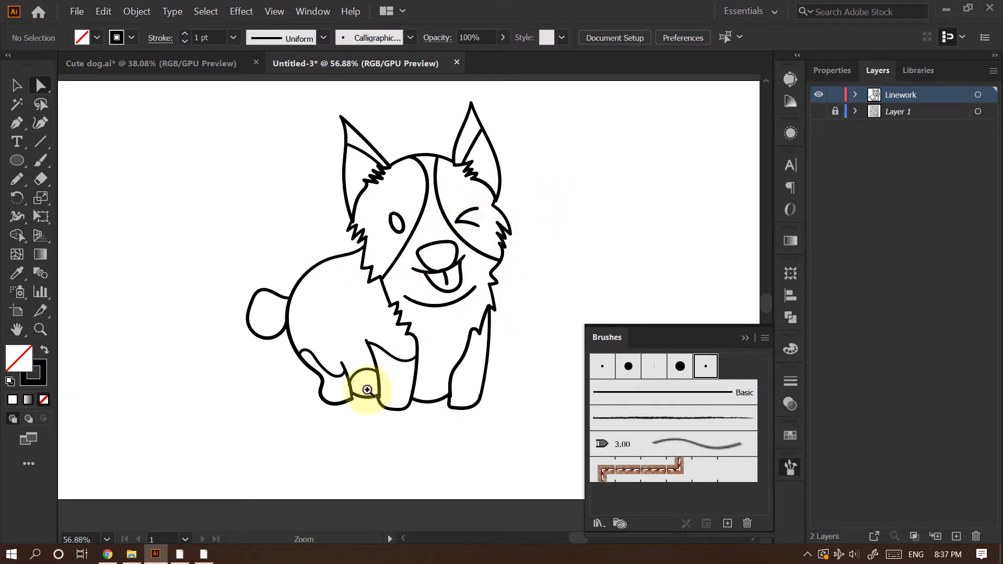
# Align the lower end of the hind leg line with the end of the hind paw outline so they share a corner
pyautogui.moveTo(354, 402); pyautogui.dragTo(532, 327)
pyautogui.click(342, 385)
pyautogui.click(339, 378)
pyautogui.moveTo(339, 378); pyautogui.dragTo(341, 387)
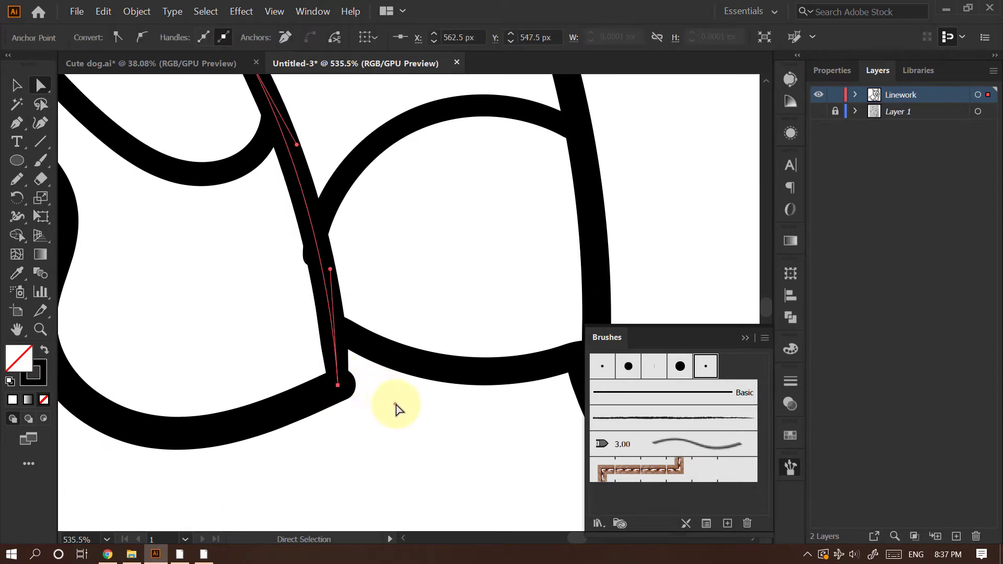
pyautogui.click(395, 404)
pyautogui.click(338, 387)
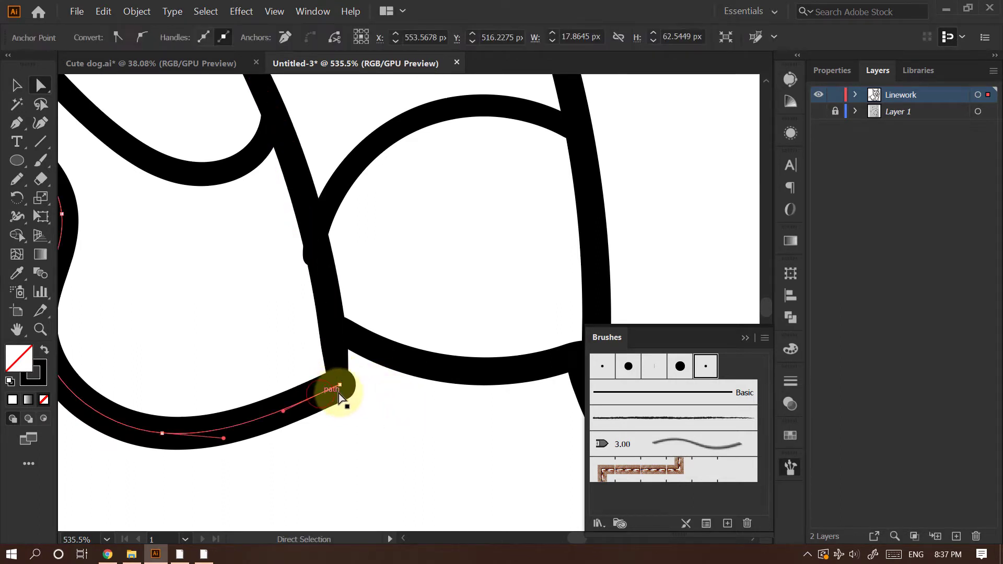
pyautogui.moveTo(340, 387); pyautogui.dragTo(338, 389)
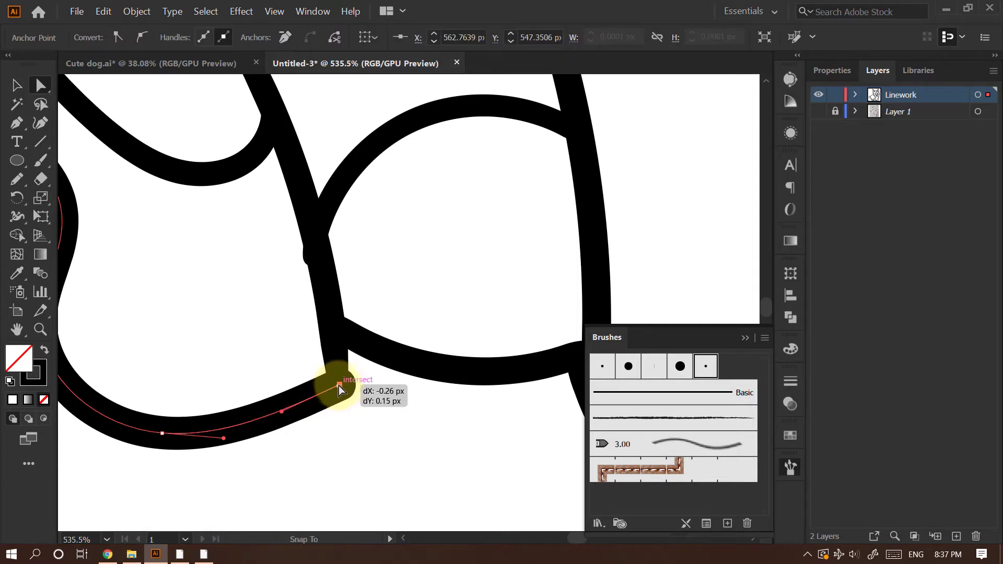
pyautogui.click(393, 403)
pyautogui.moveTo(446, 330); pyautogui.dragTo(261, 397)
pyautogui.moveTo(497, 318); pyautogui.dragTo(318, 347)
pyautogui.moveTo(434, 300); pyautogui.dragTo(332, 354)
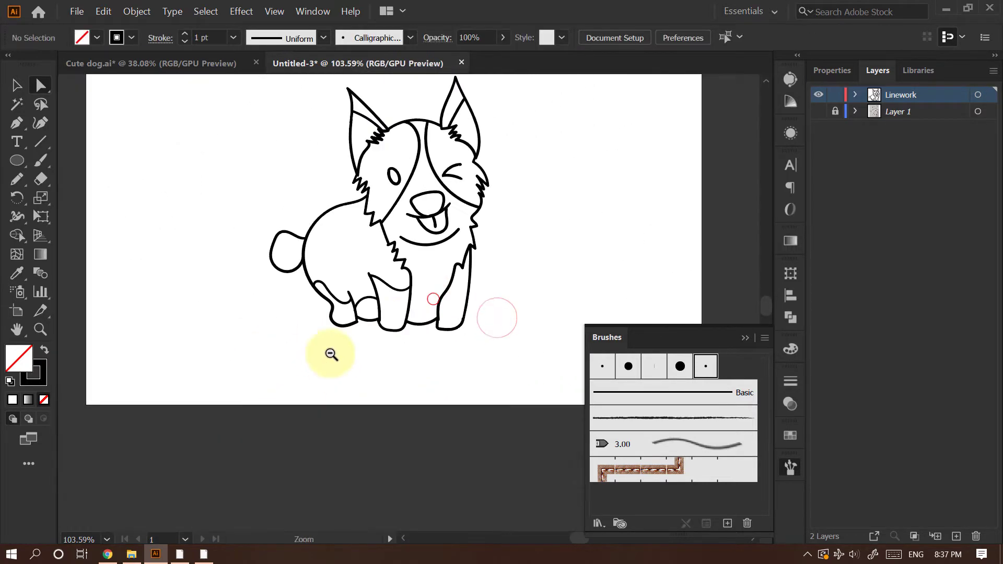
# Move the lower end of the outer front leg's inner line onto the paw outline and deselect the path
pyautogui.moveTo(398, 323); pyautogui.dragTo(648, 309)
pyautogui.moveTo(415, 386); pyautogui.dragTo(564, 311)
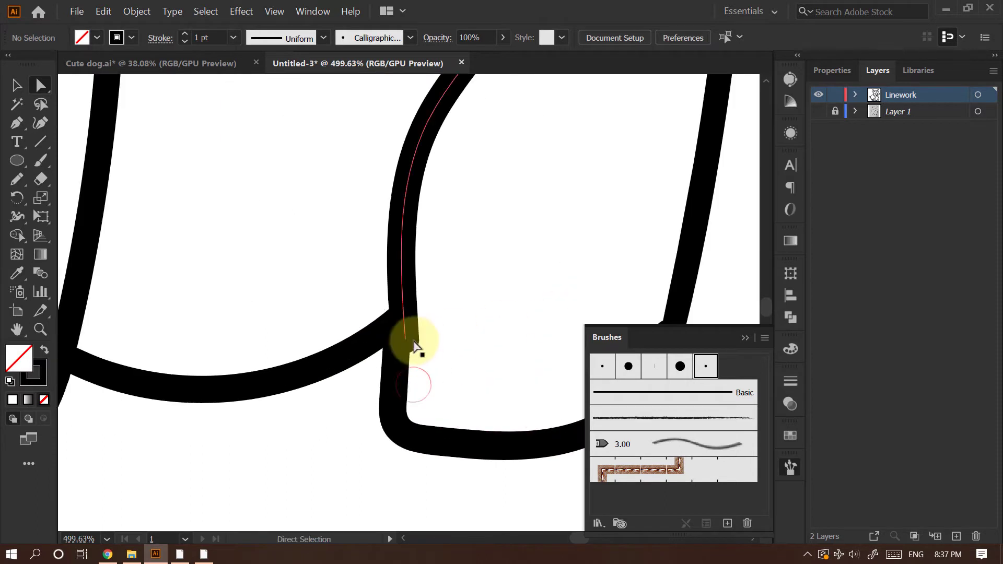
pyautogui.moveTo(407, 340); pyautogui.dragTo(402, 346)
pyautogui.moveTo(488, 269); pyautogui.dragTo(325, 357)
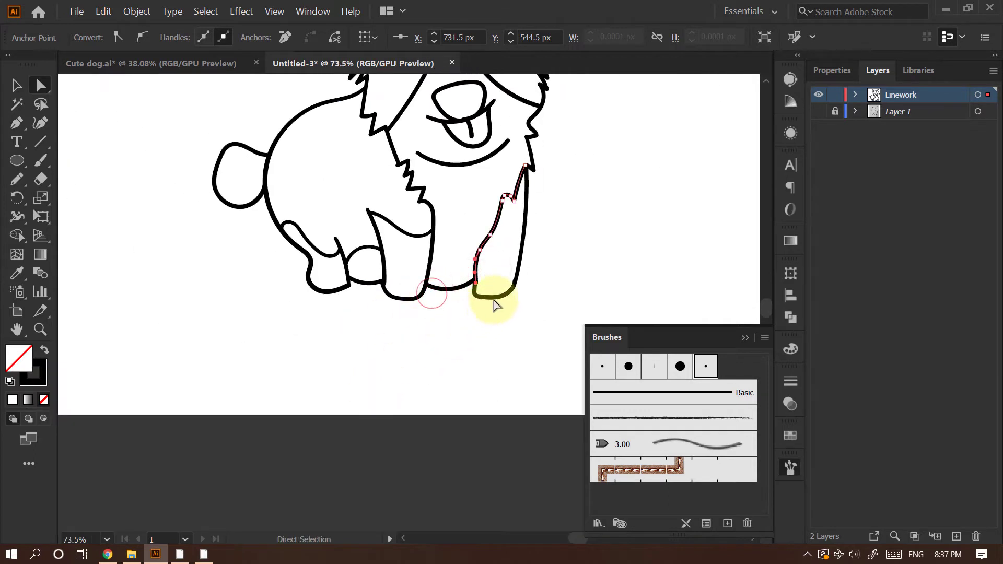
pyautogui.press('v')
pyautogui.click(544, 254)
pyautogui.moveTo(573, 213); pyautogui.dragTo(505, 261)
pyautogui.moveTo(495, 242); pyautogui.dragTo(409, 332)
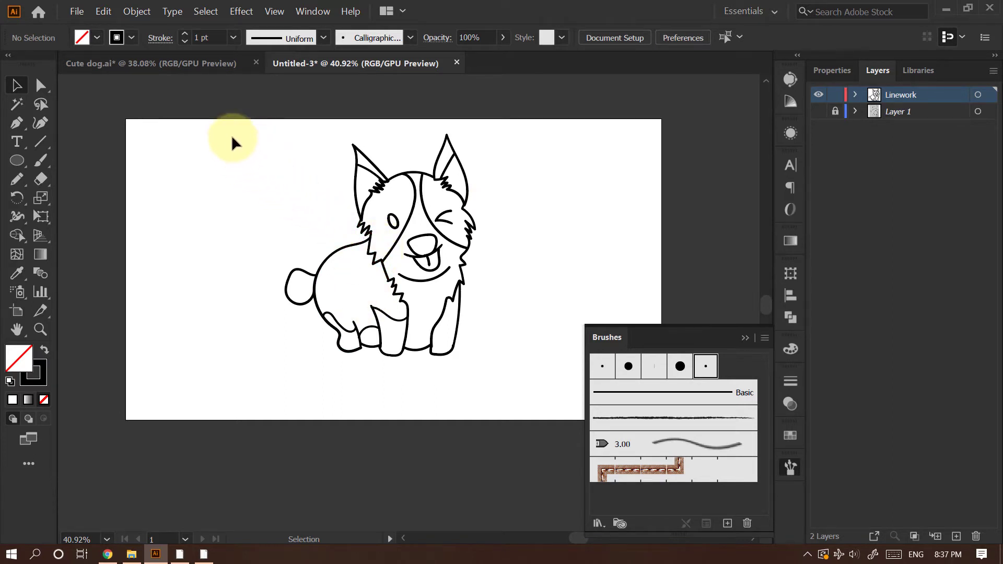
# Select all the dog linework and expand its appearance to turn the brush strokes into filled shapes
pyautogui.moveTo(233, 137); pyautogui.dragTo(504, 405)
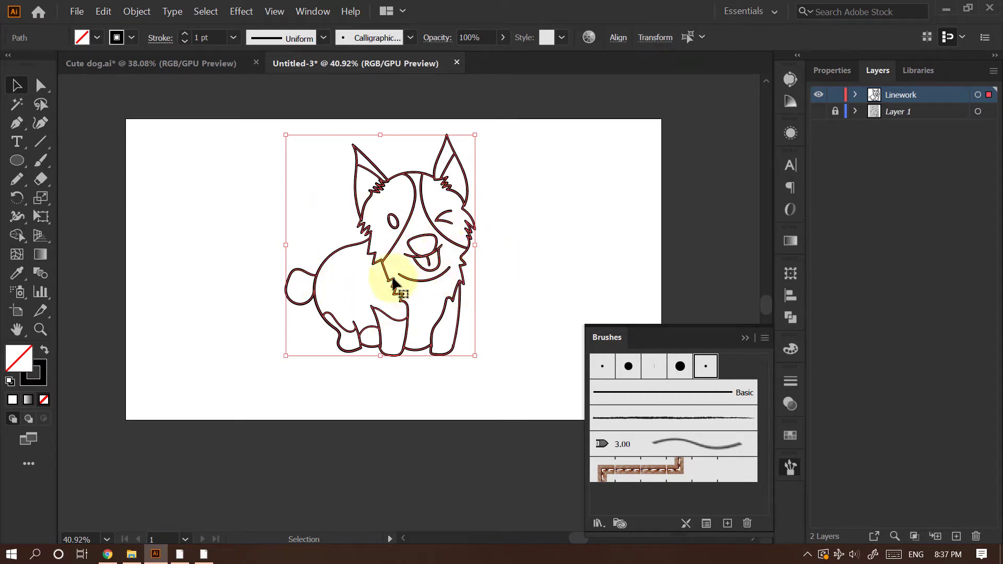
pyautogui.click(136, 11)
pyautogui.click(166, 159)
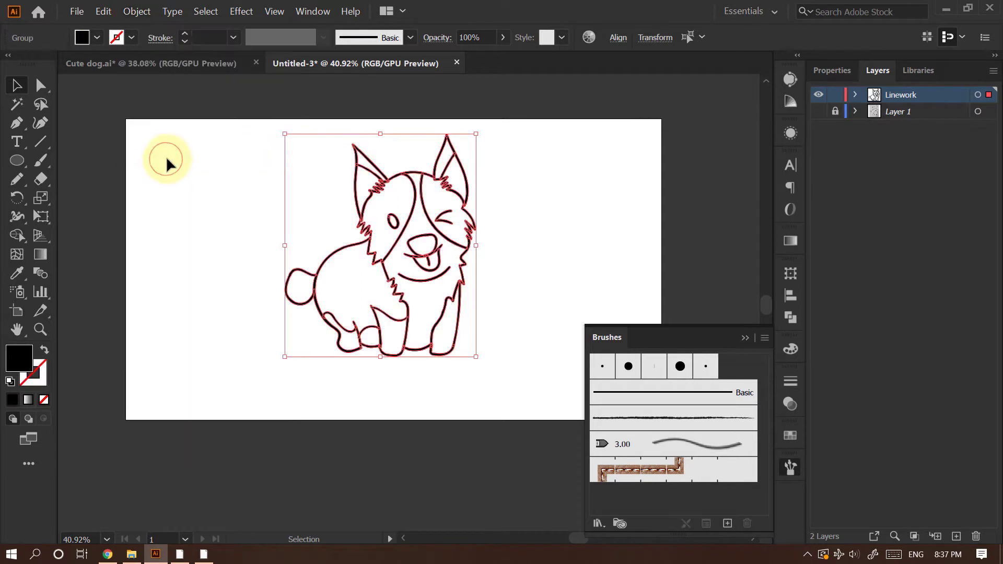
pyautogui.click(520, 200)
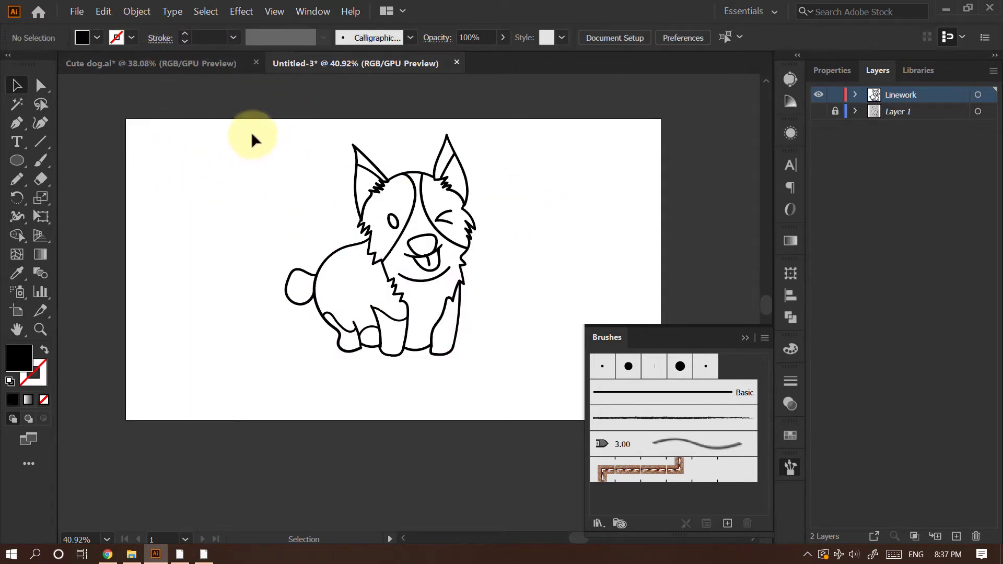
# Select the expanded dog artwork, add a new layer and place it directly below the Linework layer
pyautogui.moveTo(252, 138); pyautogui.dragTo(507, 382)
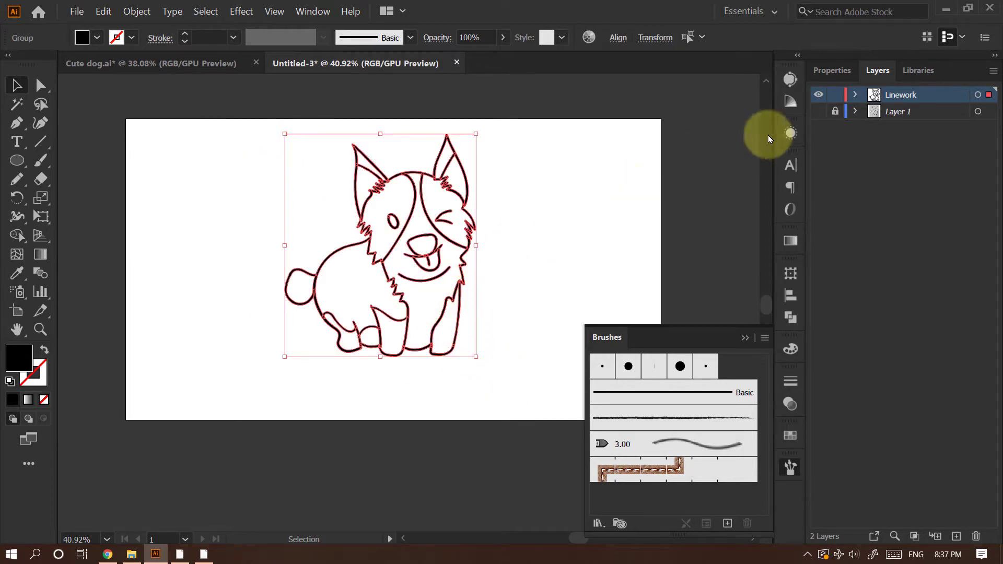
pyautogui.click(956, 536)
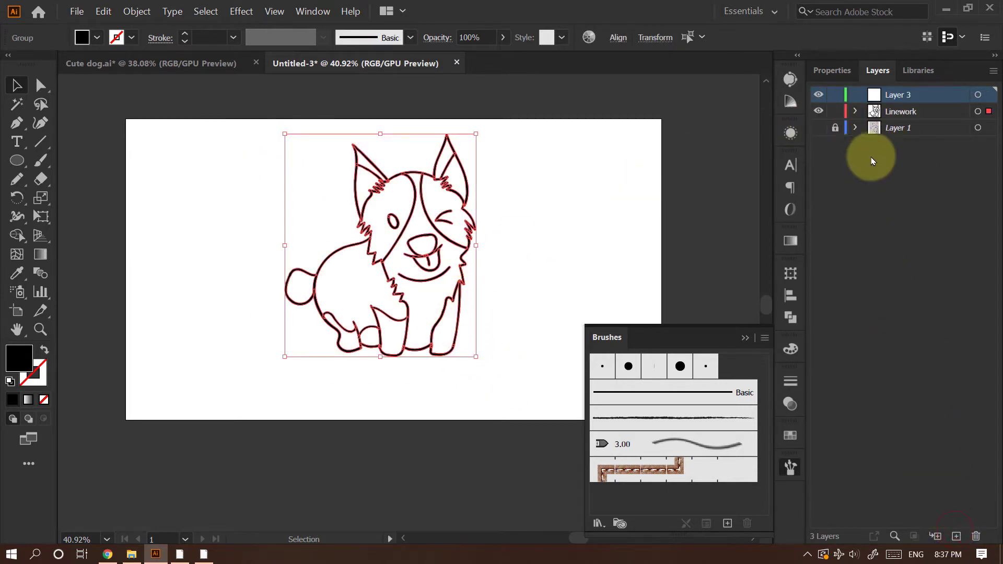
pyautogui.moveTo(899, 95); pyautogui.dragTo(894, 119)
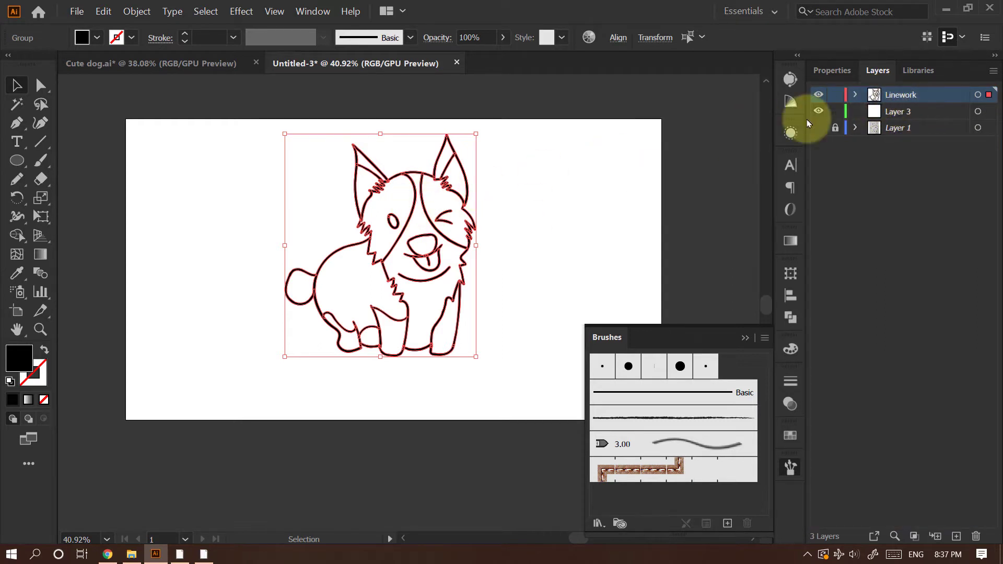
# Duplicate the Linework layer into the empty layer beneath it
pyautogui.click(856, 95)
pyautogui.click(859, 95)
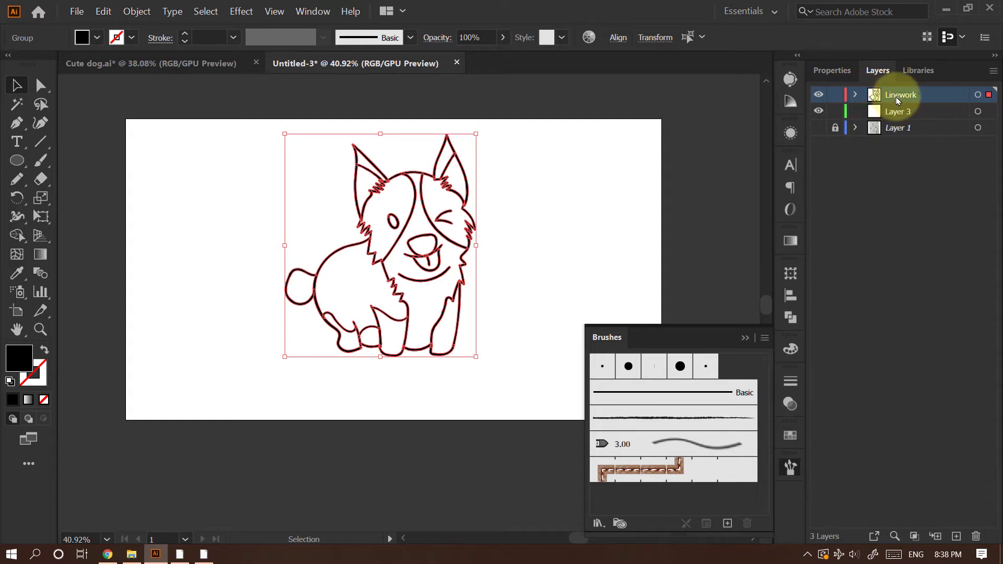
pyautogui.moveTo(898, 97); pyautogui.dragTo(897, 99)
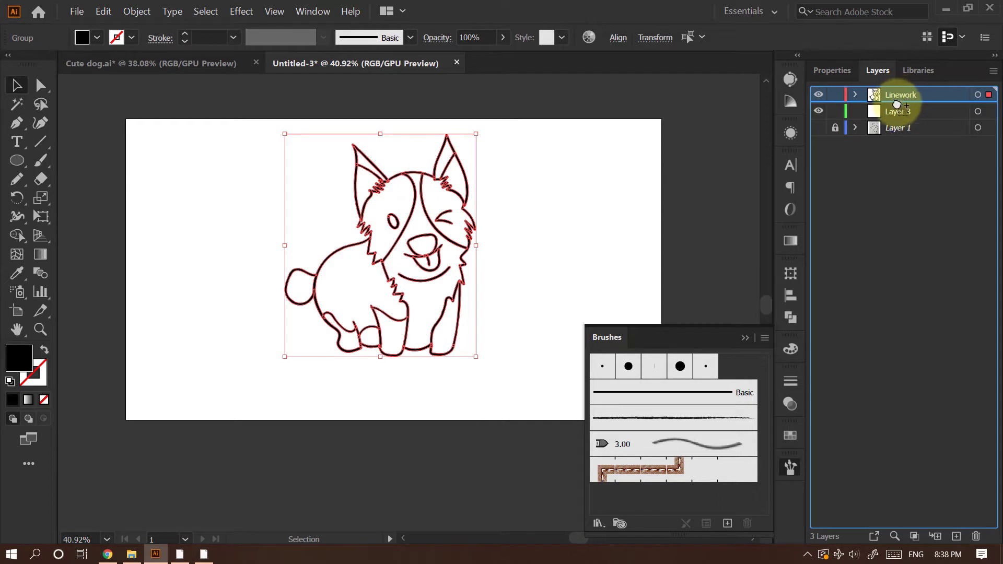
pyautogui.moveTo(896, 104); pyautogui.dragTo(886, 118)
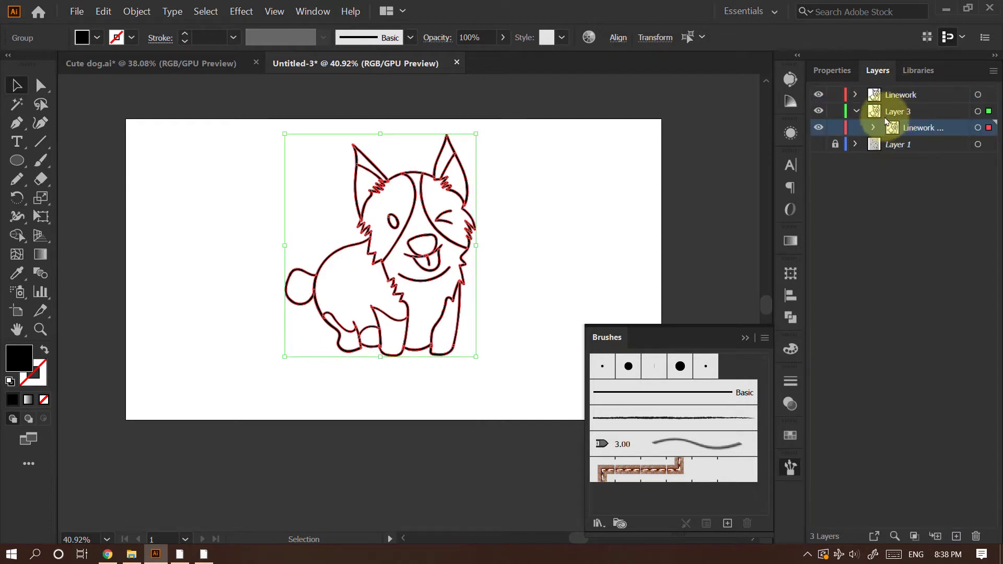
# Rename the duplicated linework's layer below Linework to Coloring and deselect the artwork
pyautogui.click(856, 111)
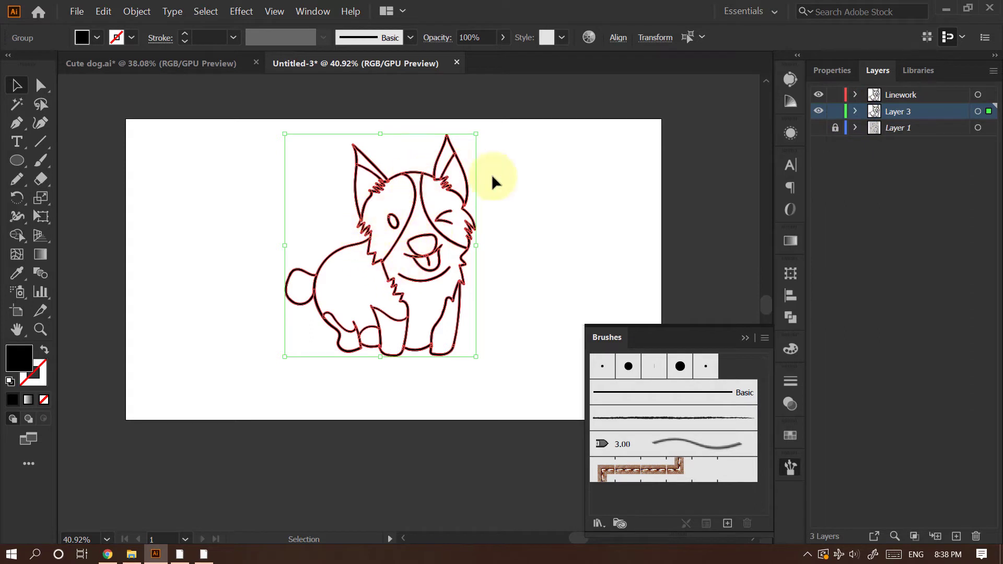
pyautogui.click(834, 128)
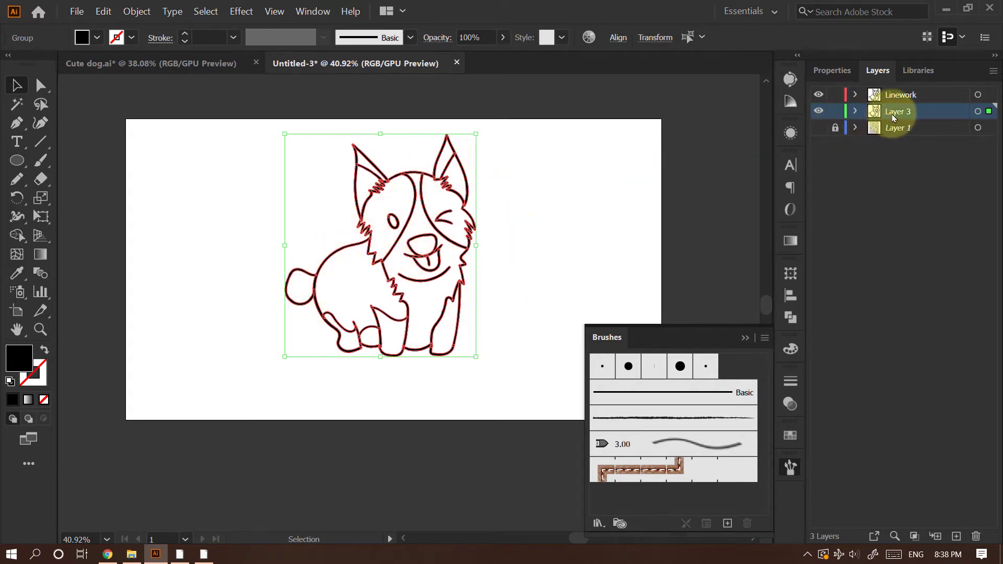
pyautogui.click(819, 111)
pyautogui.click(818, 111)
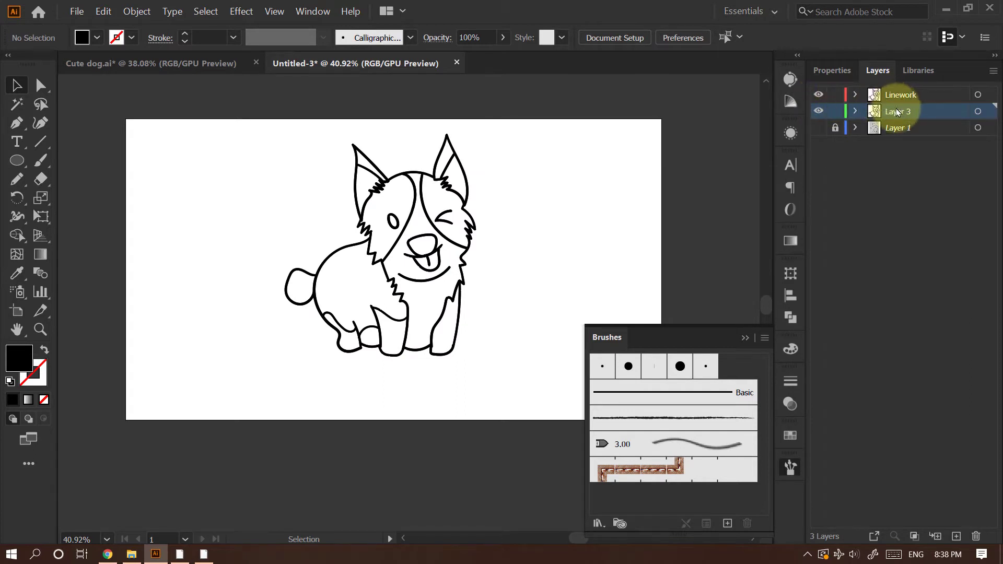
pyautogui.moveTo(384, 227); pyautogui.dragTo(503, 375)
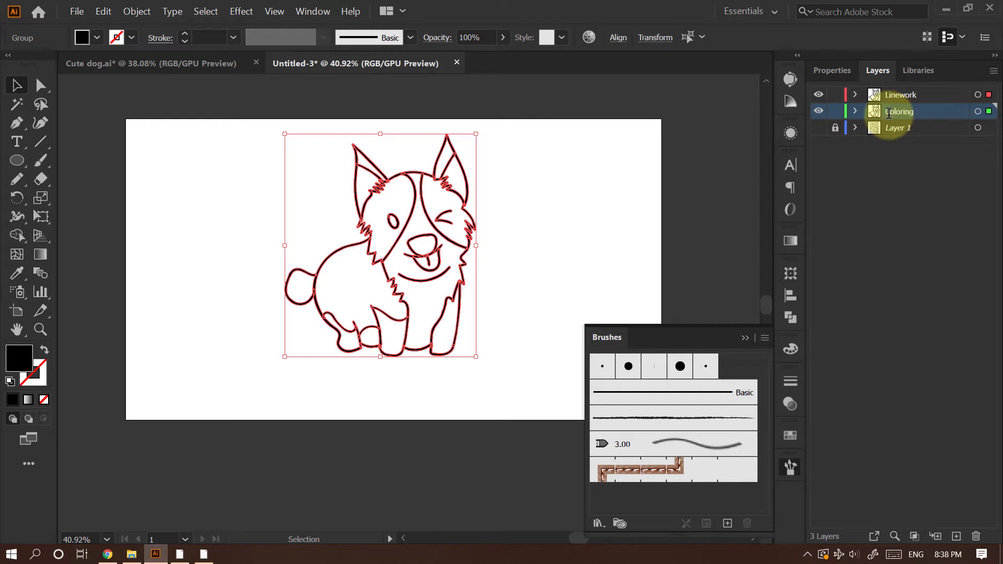
pyautogui.click(564, 202)
pyautogui.moveTo(454, 213); pyautogui.dragTo(524, 196)
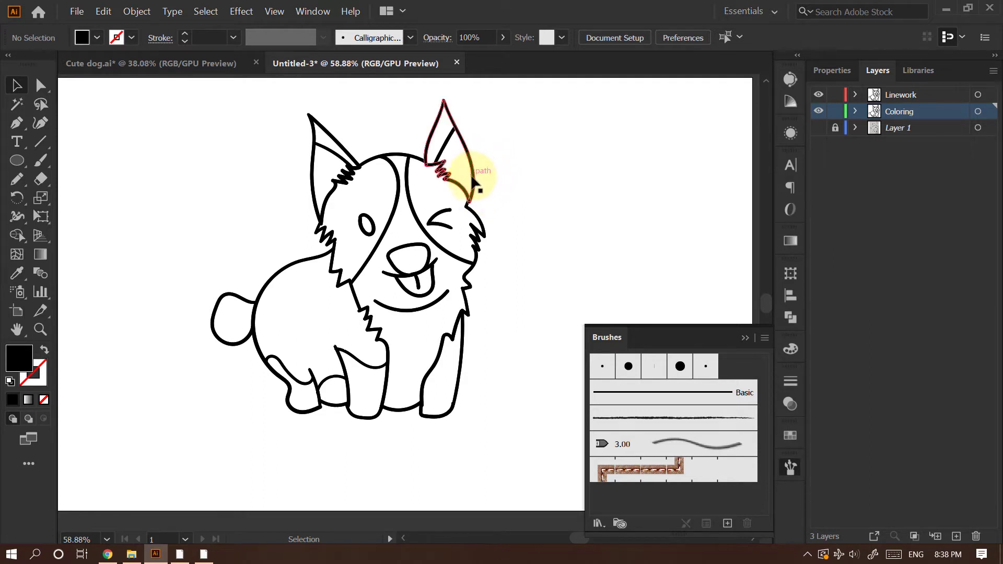
pyautogui.click(26, 180)
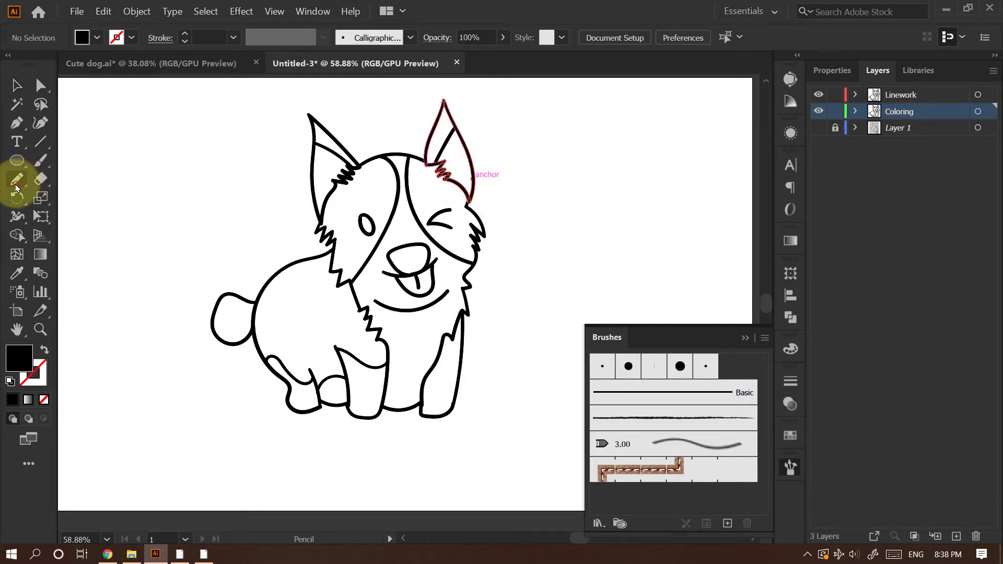
pyautogui.moveTo(15, 187)
pyautogui.mouseDown()
pyautogui.moveTo(17, 180)
pyautogui.moveTo(78, 198)
pyautogui.mouseUp()
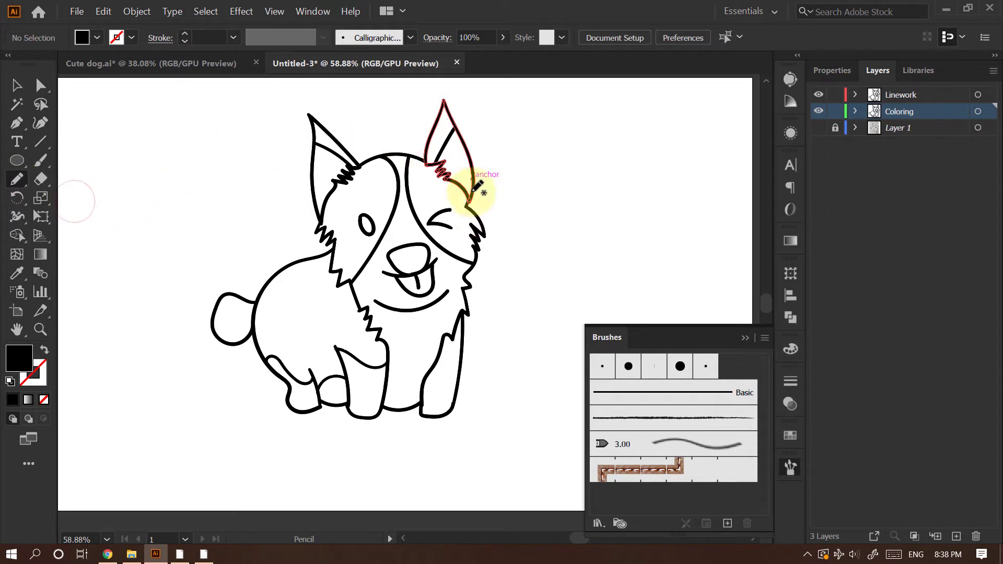
pyautogui.hotkey('ctrl', 'space')
pyautogui.moveTo(471, 171); pyautogui.dragTo(179, 134)
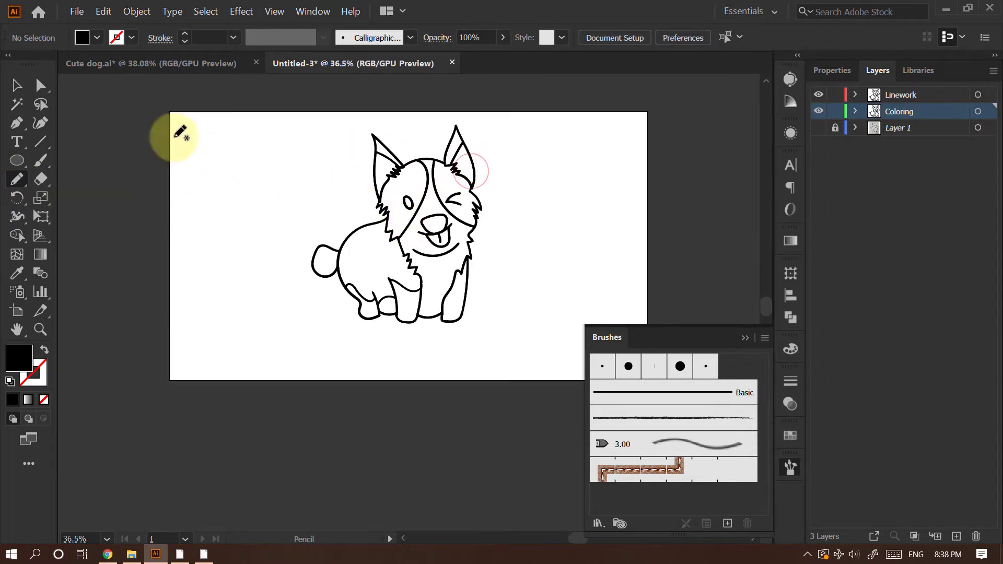
pyautogui.click(16, 84)
# Copy the five colour swatch squares above the artboard in Cute dog.ai and return to the Untitled-3 document
pyautogui.click(157, 64)
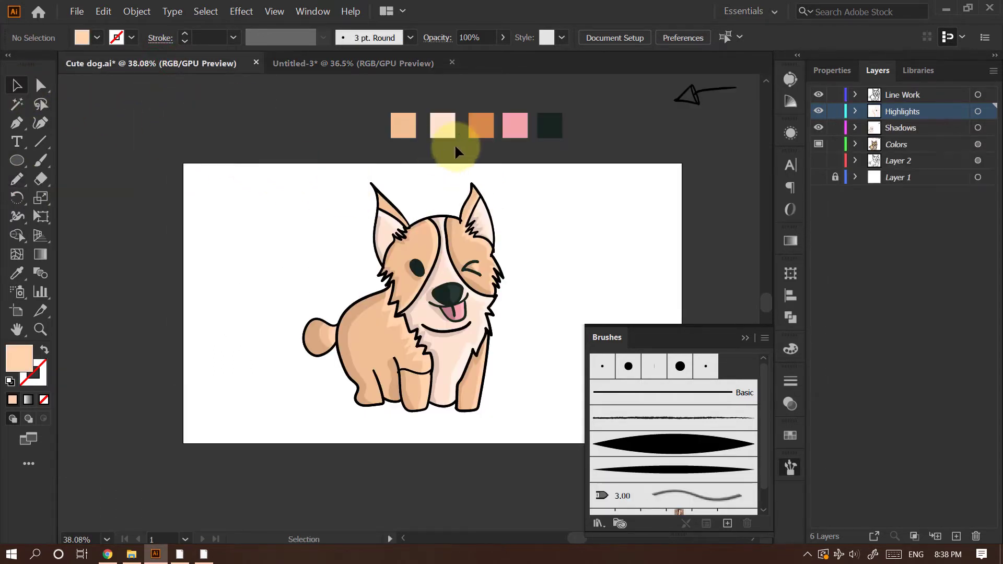
pyautogui.hscroll(2, 455, 145)
pyautogui.click(482, 148)
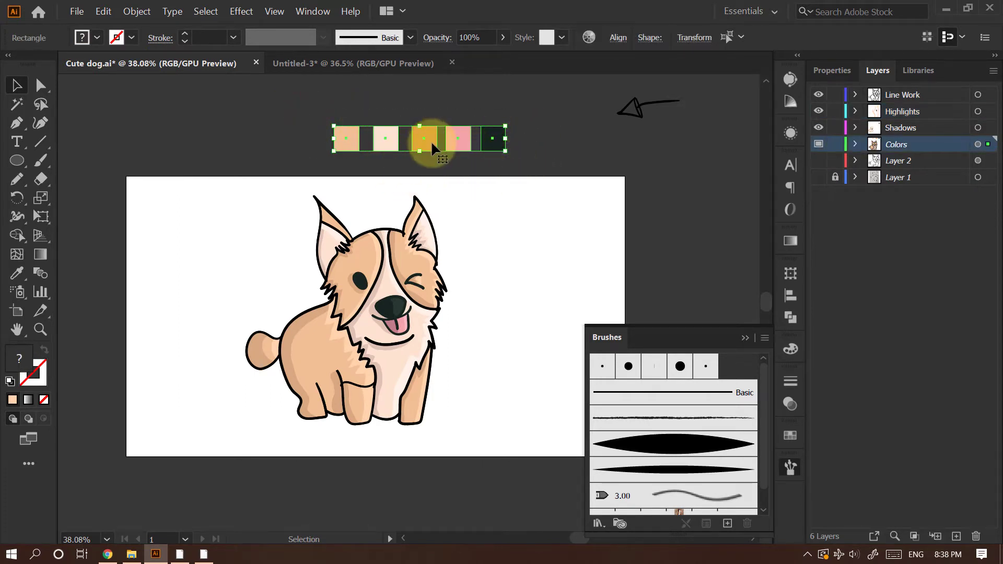
pyautogui.moveTo(430, 140); pyautogui.dragTo(386, 74)
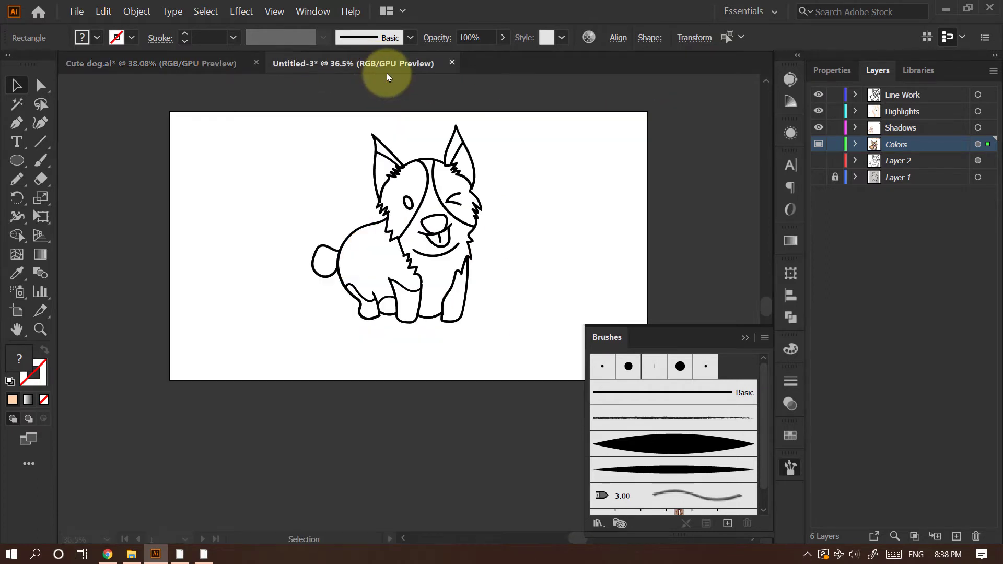
pyautogui.click(212, 63)
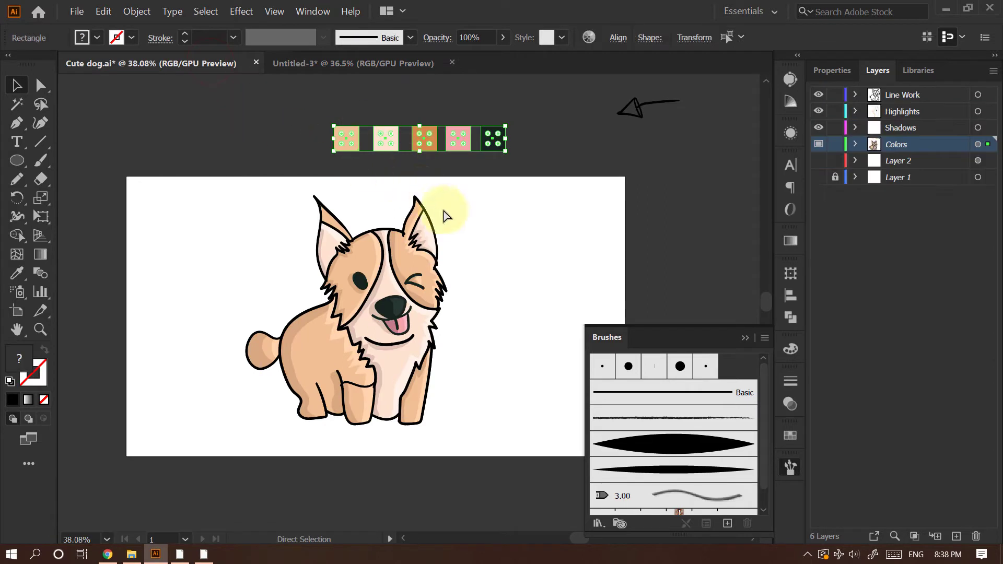
pyautogui.click(368, 65)
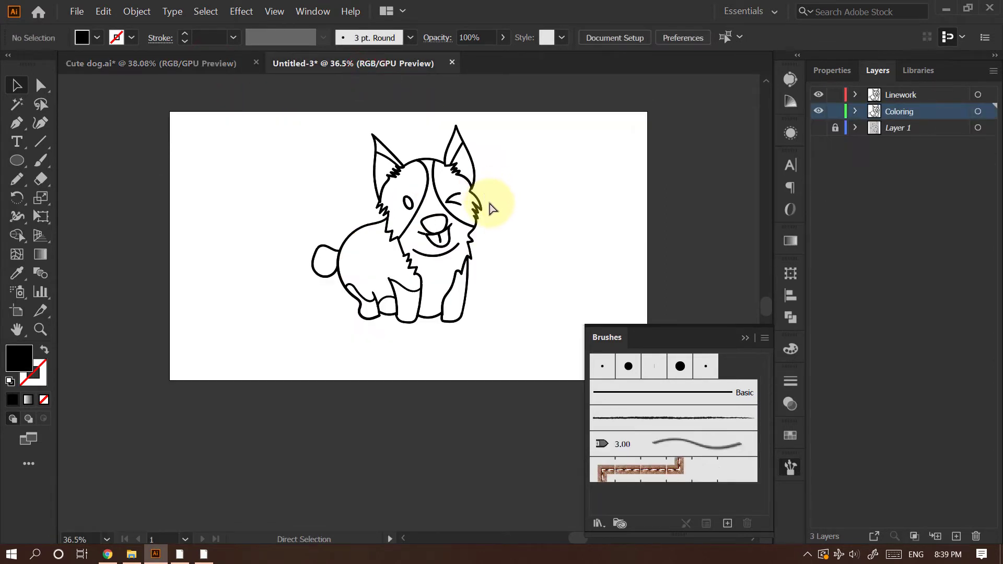
# Paste the five colour swatches into the Coloring layer, place them above the artboard and deselect them
pyautogui.hotkey('ctrl', 'v')
pyautogui.moveTo(490, 210); pyautogui.dragTo(499, 295)
pyautogui.moveTo(461, 385); pyautogui.dragTo(467, 151)
pyautogui.moveTo(541, 205); pyautogui.dragTo(495, 204)
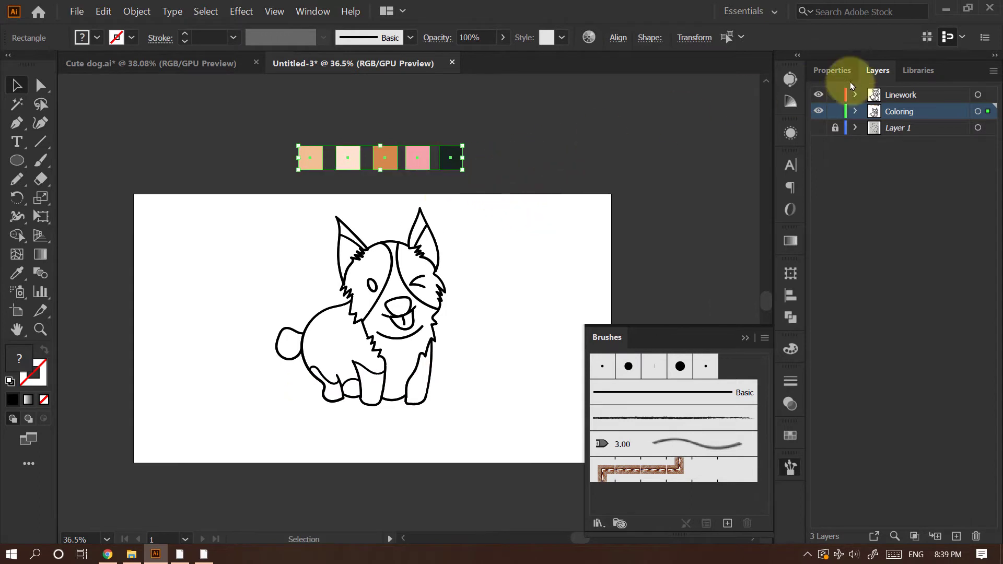
pyautogui.click(564, 151)
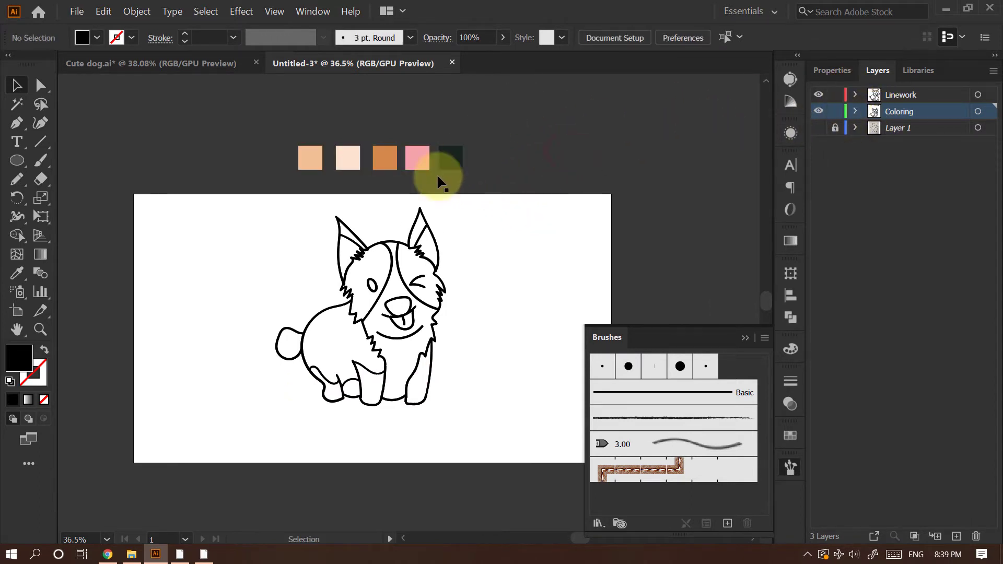
pyautogui.moveTo(412, 273); pyautogui.dragTo(480, 246)
pyautogui.moveTo(460, 283); pyautogui.dragTo(463, 263)
pyautogui.moveTo(473, 256); pyautogui.dragTo(415, 302)
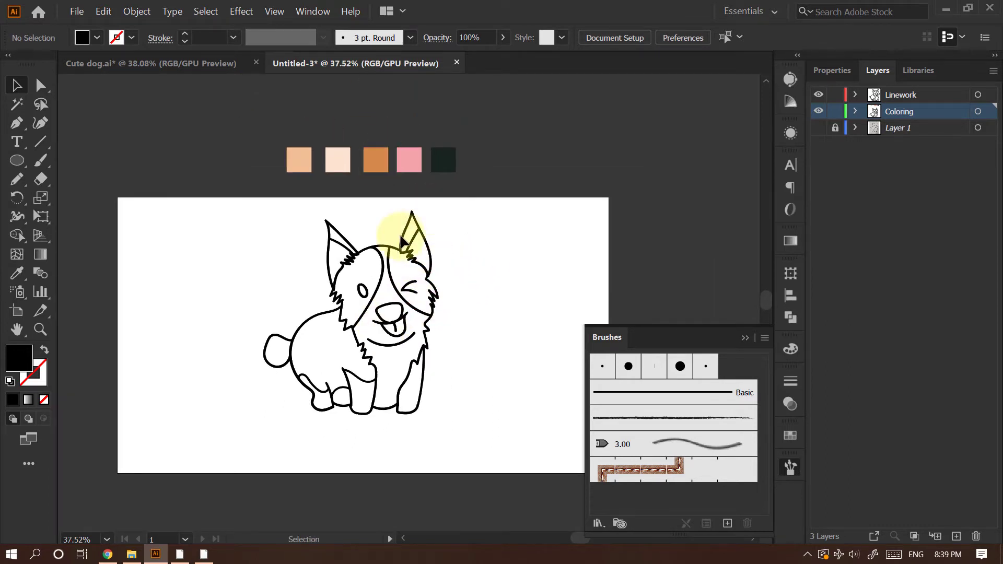
pyautogui.press('n')
pyautogui.moveTo(421, 261); pyautogui.dragTo(413, 241)
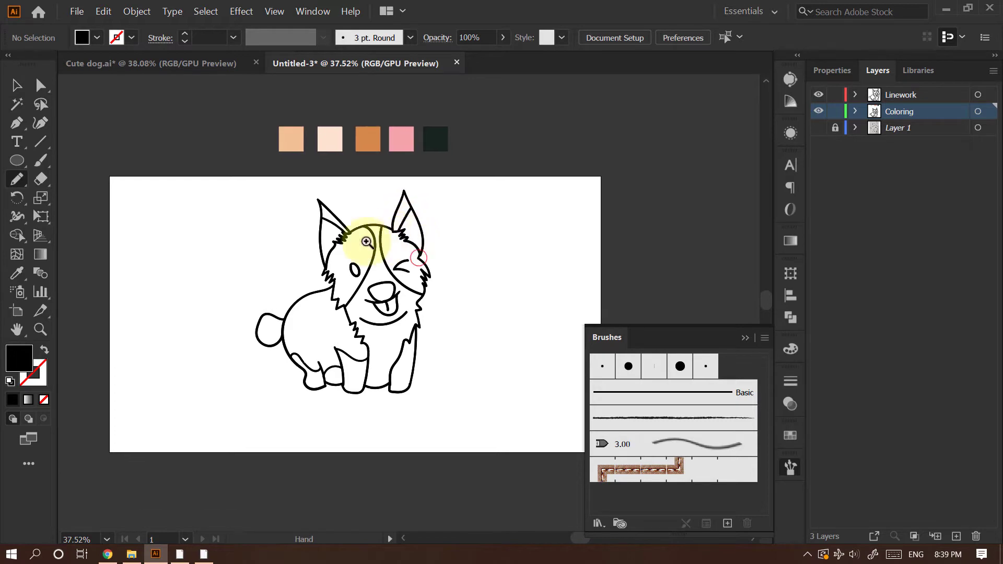
pyautogui.moveTo(346, 232)
pyautogui.mouseDown()
pyautogui.moveTo(417, 210)
pyautogui.moveTo(411, 256)
pyautogui.mouseUp()
pyautogui.press('v')
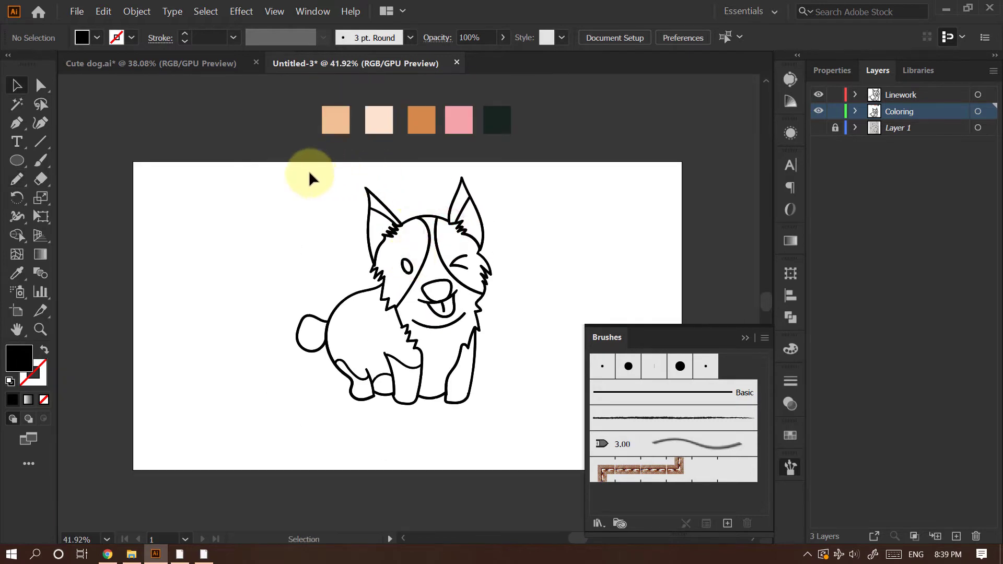
# Lock the Linework layer and select the dog linework copy in the Coloring layer
pyautogui.moveTo(443, 327); pyautogui.dragTo(519, 425)
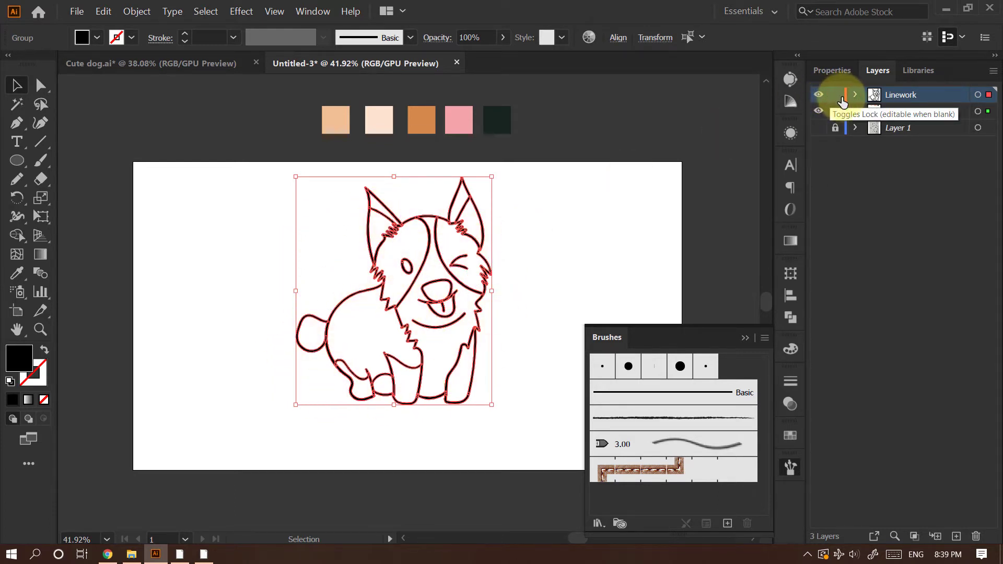
pyautogui.click(840, 96)
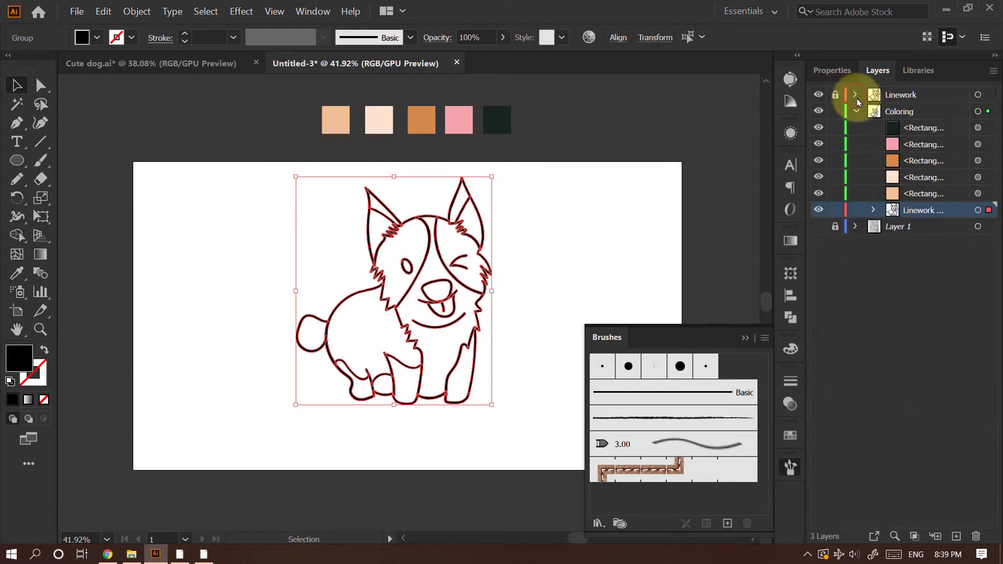
pyautogui.click(857, 111)
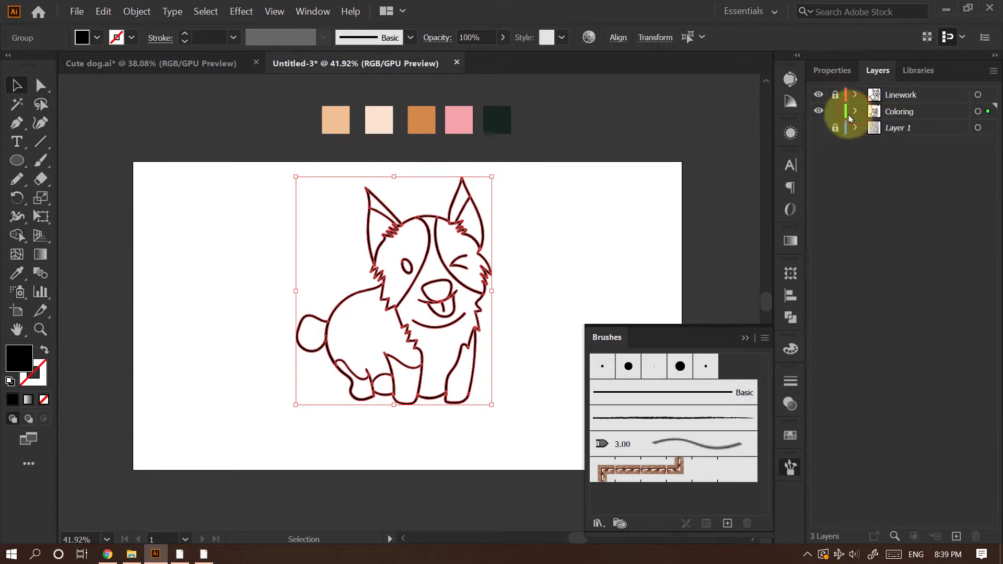
pyautogui.click(515, 171)
pyautogui.moveTo(268, 190); pyautogui.dragTo(510, 430)
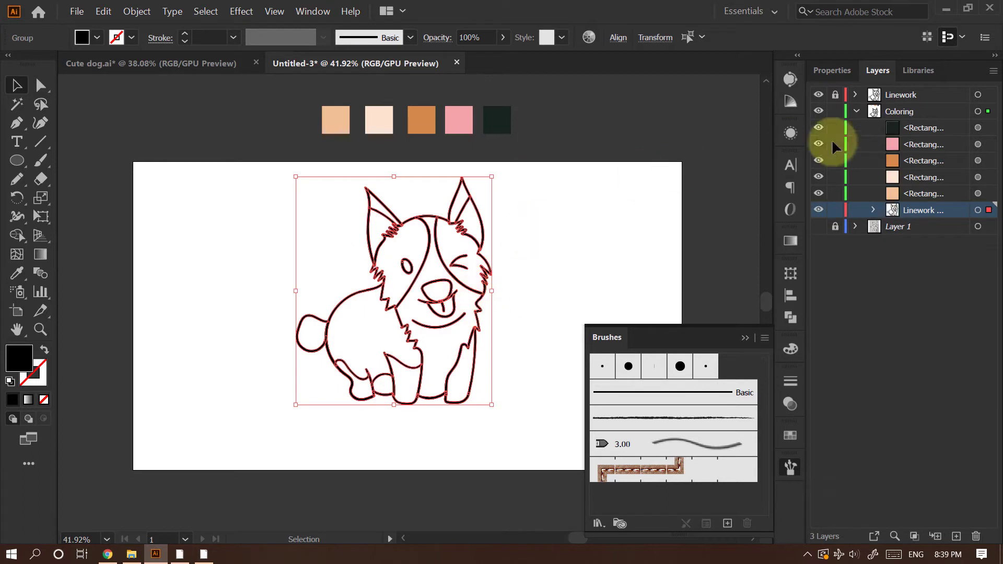
pyautogui.click(857, 112)
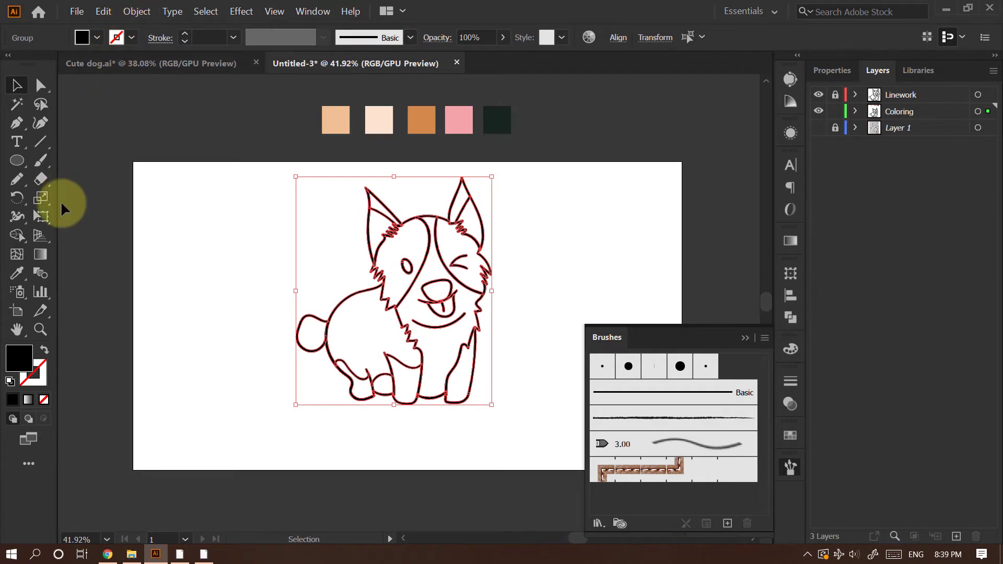
# Fill the ears, the central face and chest area, and the face patch around the open eye with black using Shape Builder
pyautogui.click(26, 237)
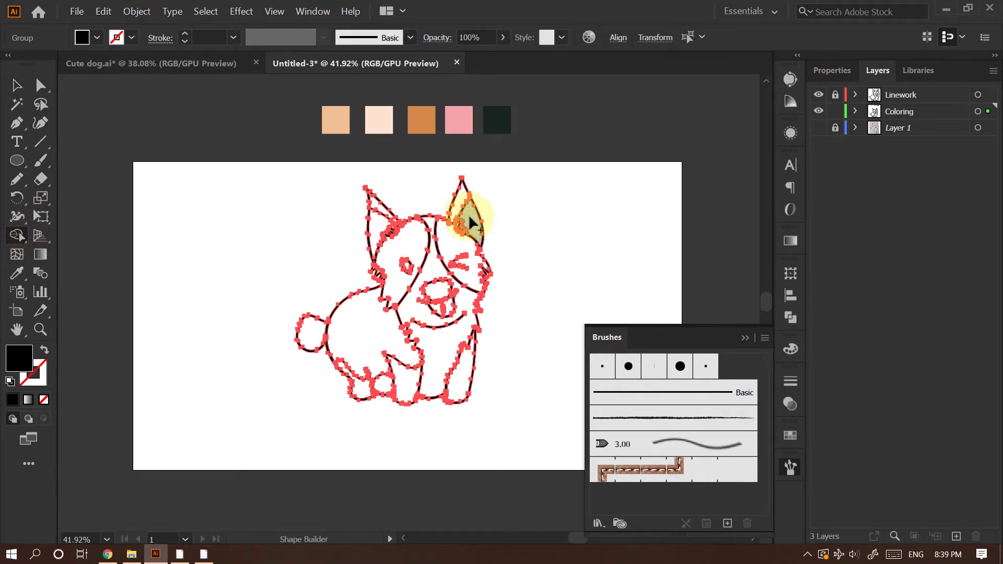
pyautogui.hotkey('ctrl', 'space')
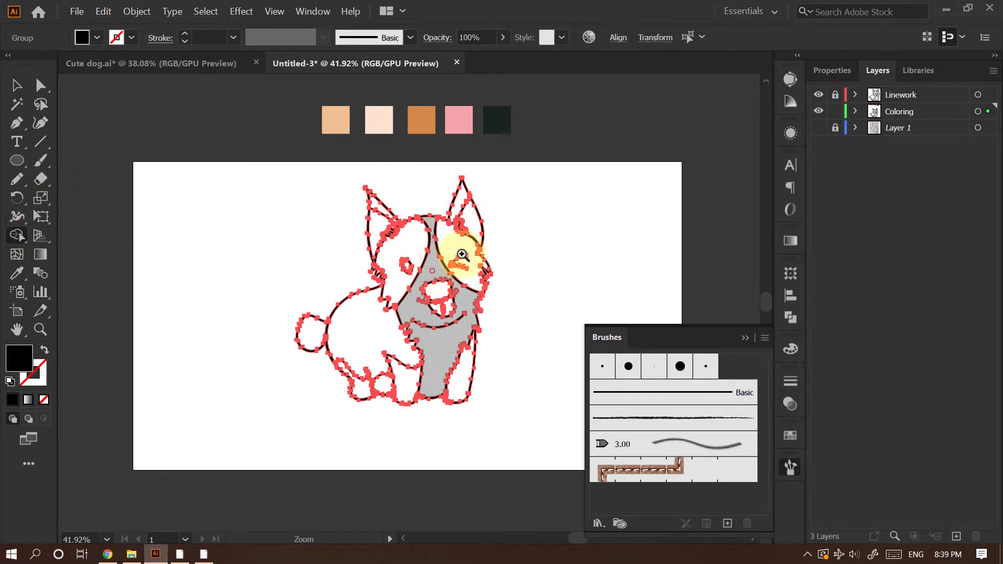
pyautogui.click(462, 255)
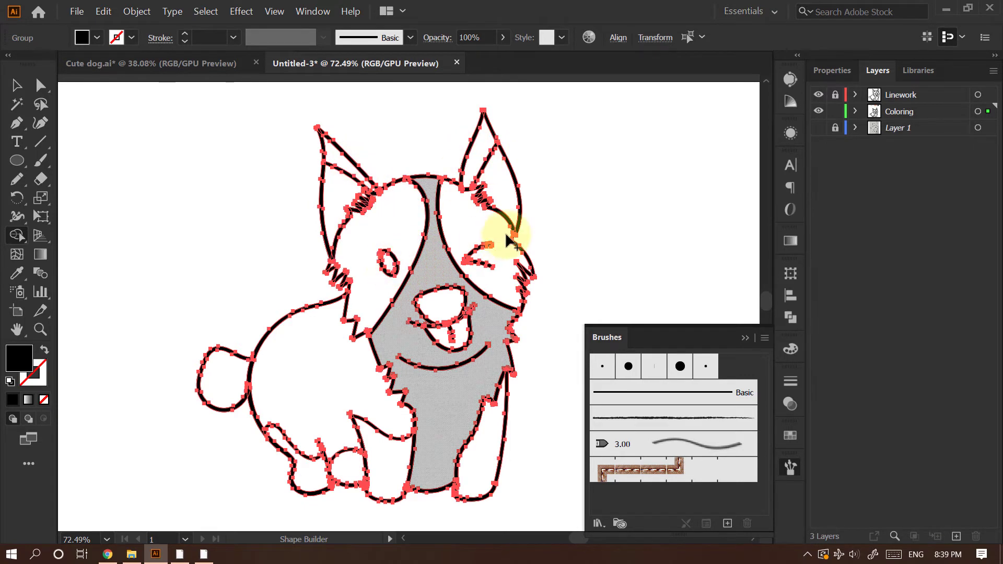
pyautogui.hotkey('ctrl', 'space')
pyautogui.moveTo(506, 228); pyautogui.dragTo(466, 233)
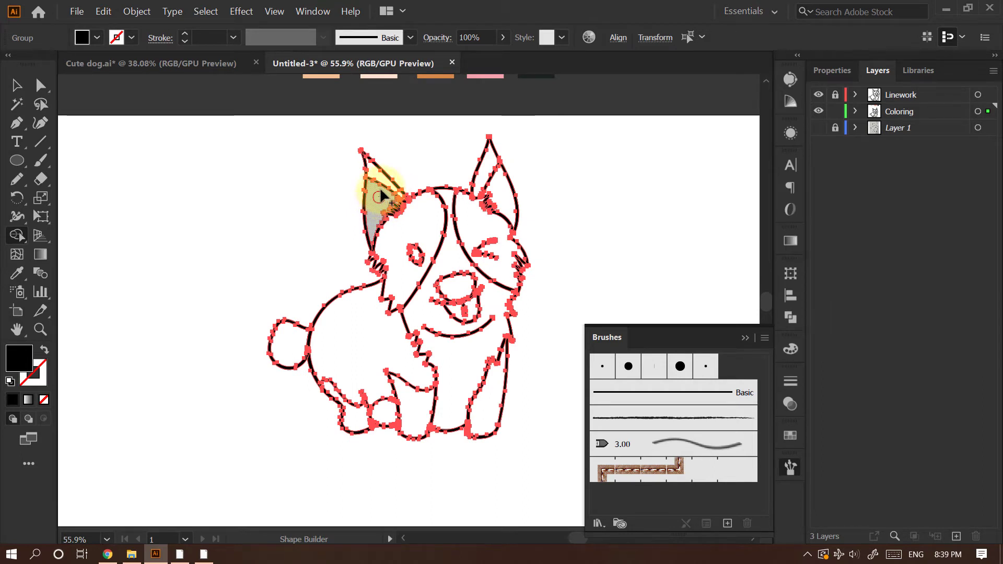
pyautogui.click(381, 195)
pyautogui.click(502, 191)
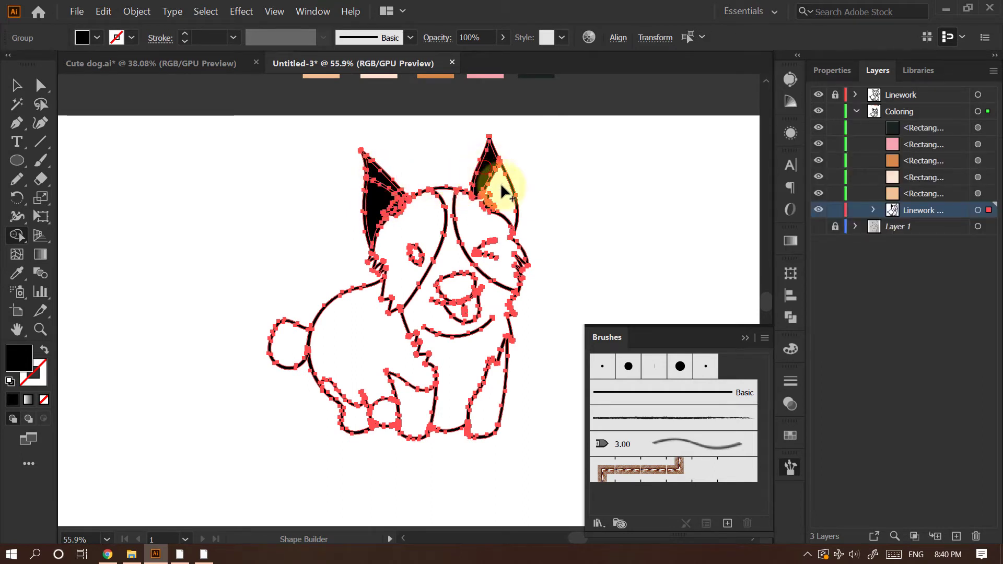
pyautogui.click(448, 253)
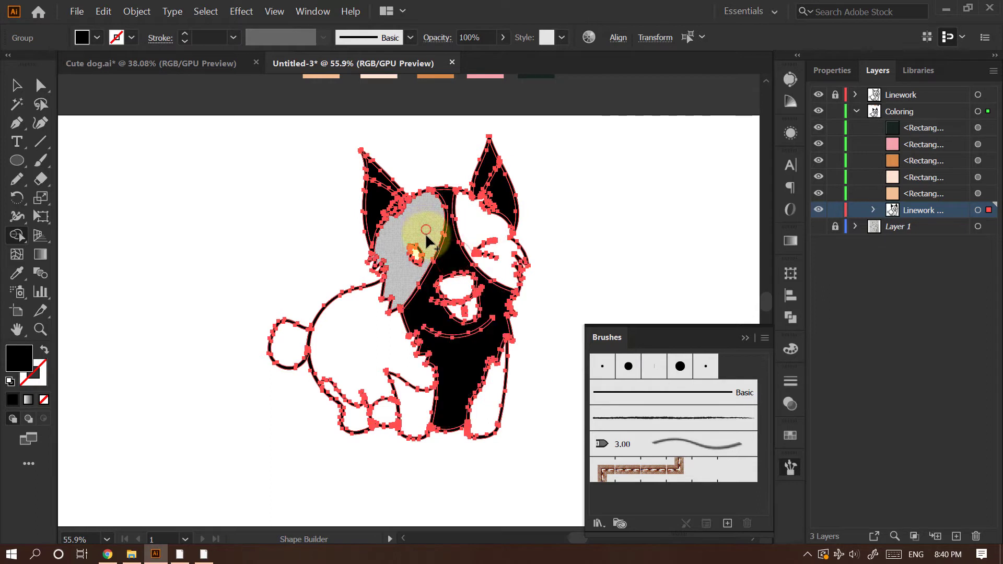
pyautogui.click(425, 240)
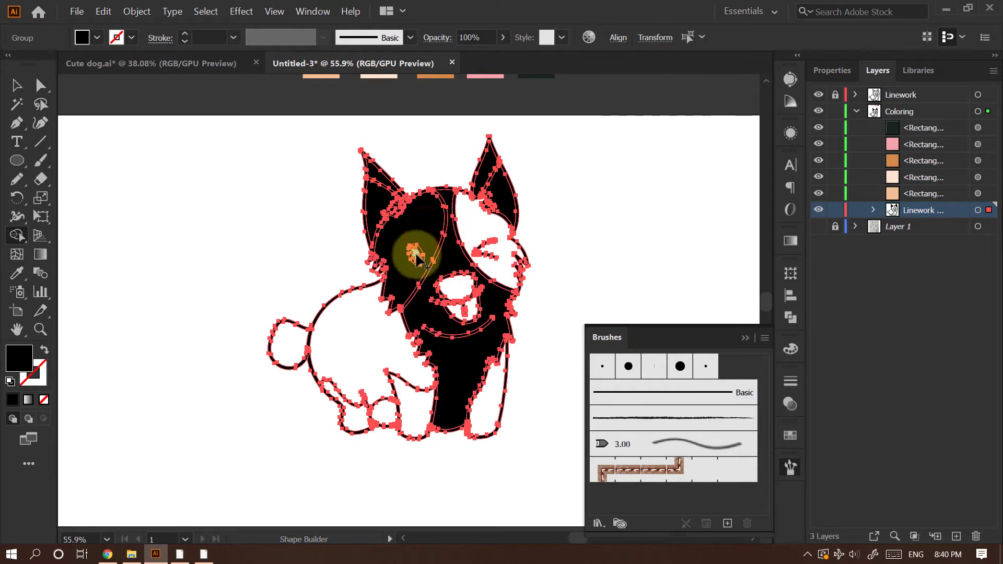
# Fill the remaining areas with black using Shape Builder, including legs, tail, body and the winking eye's face patch, and deselect
pyautogui.click(488, 351)
pyautogui.click(494, 389)
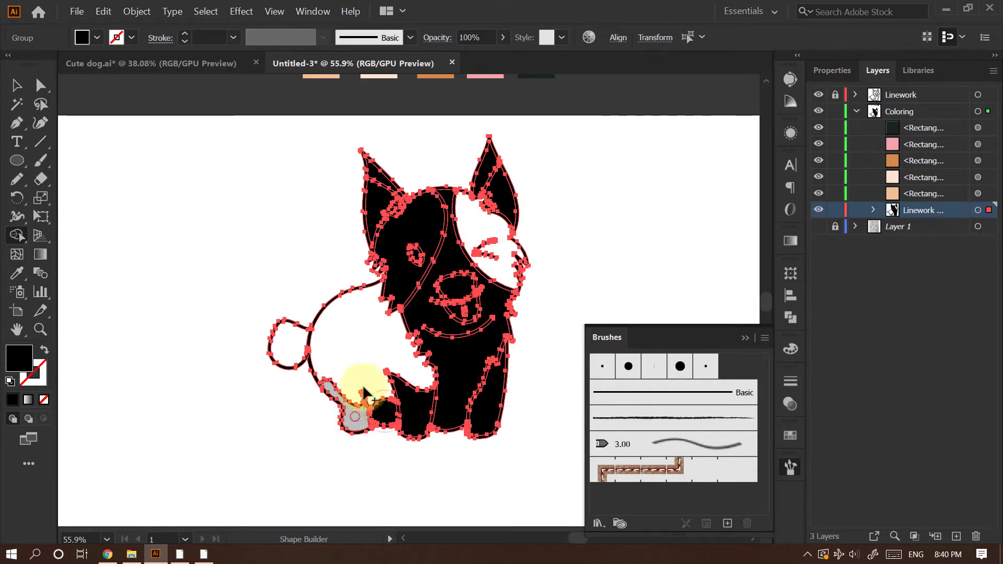
pyautogui.click(363, 389)
pyautogui.click(287, 346)
pyautogui.click(346, 342)
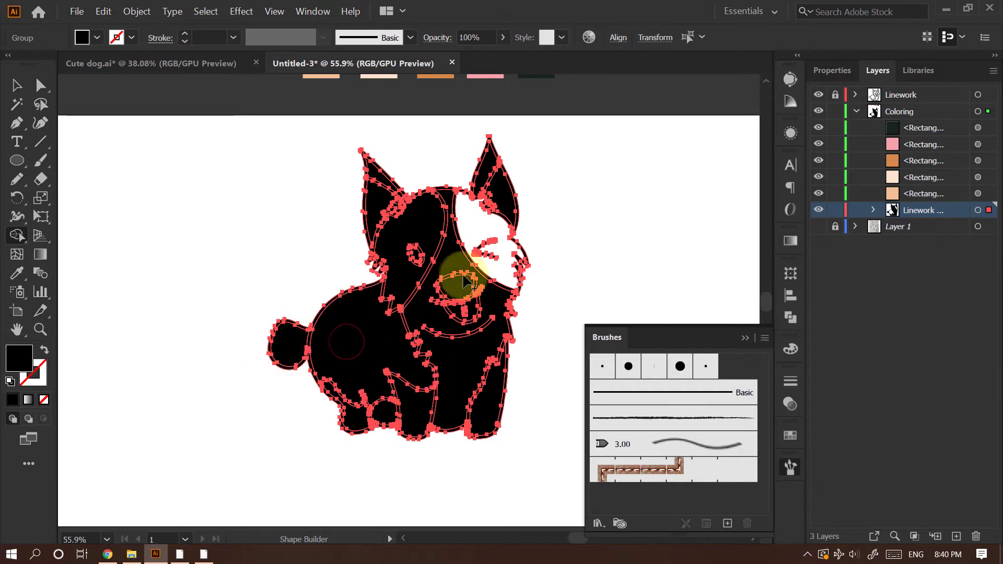
pyautogui.click(503, 261)
pyautogui.press('v')
pyautogui.click(583, 196)
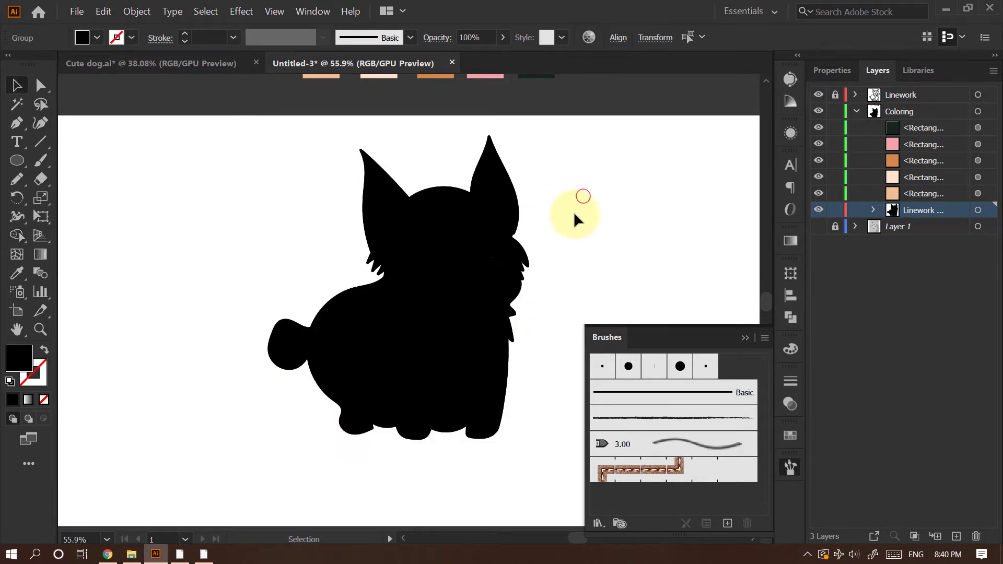
pyautogui.scroll(-4, 574, 212)
pyautogui.scroll(3, 446, 274)
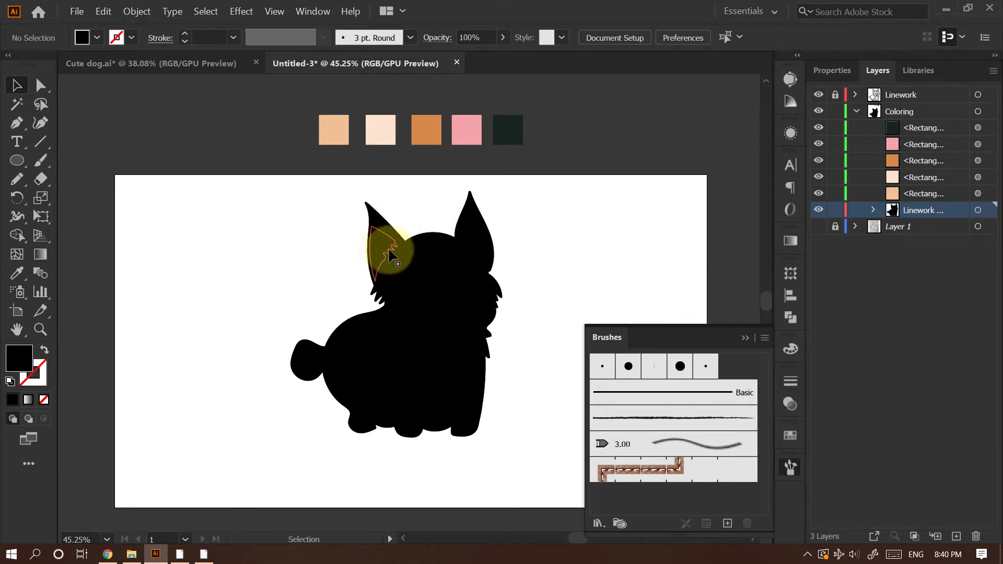
pyautogui.click(436, 270)
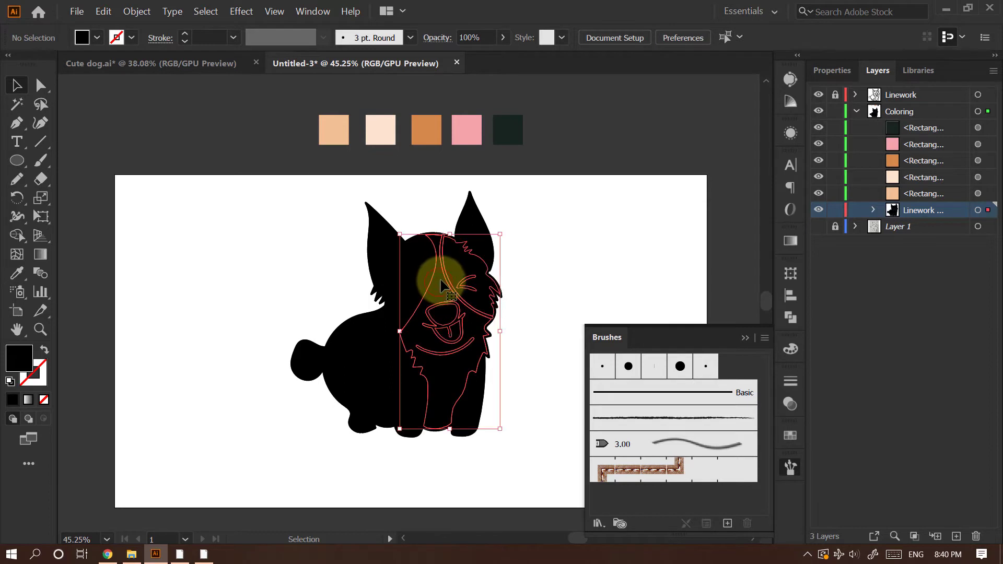
pyautogui.press('y')
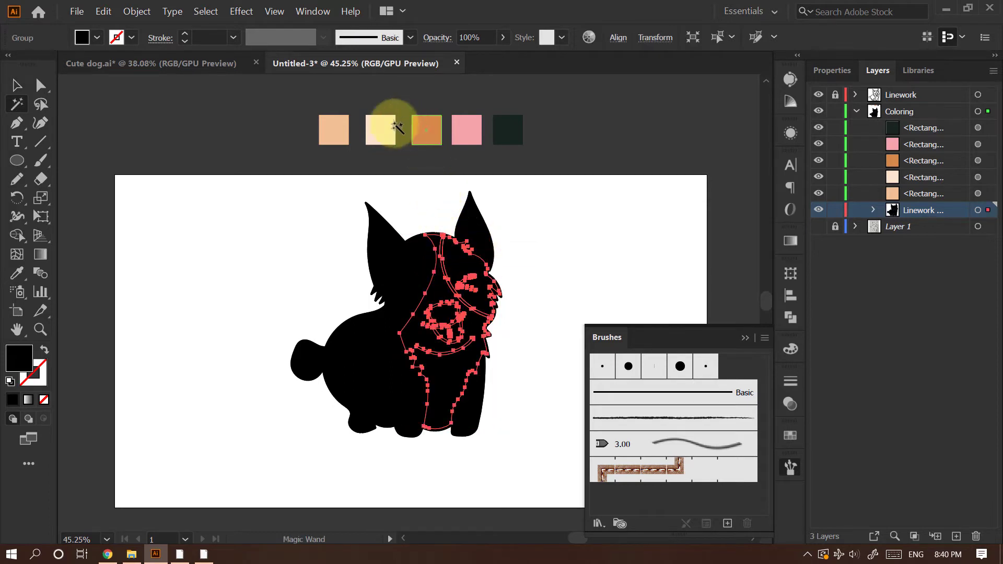
pyautogui.click(382, 132)
pyautogui.press('v')
pyautogui.click(594, 143)
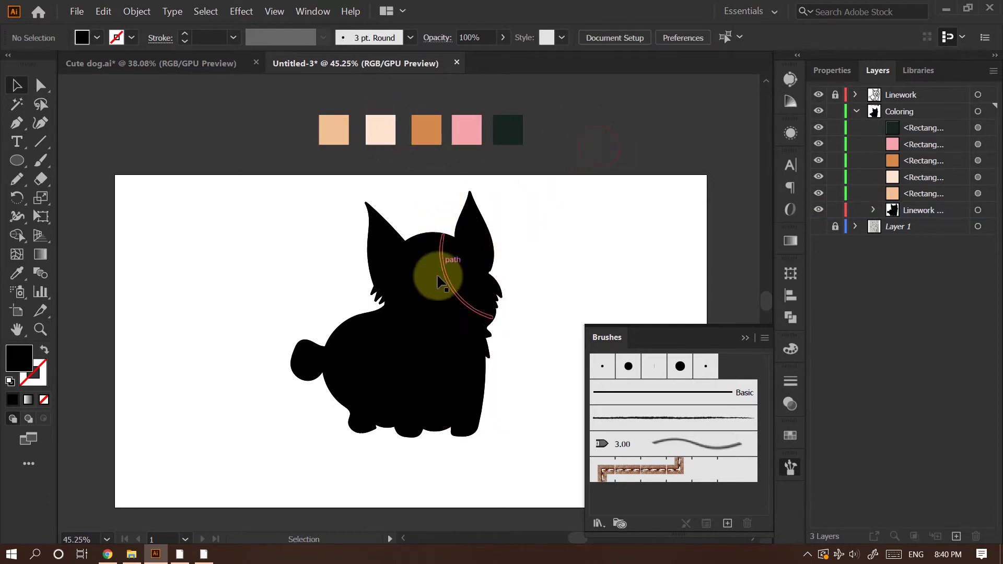
# Fill the dog's central face and chest shape with the cream swatch using the Eyedropper and deselect it
pyautogui.click(439, 283)
pyautogui.press('i')
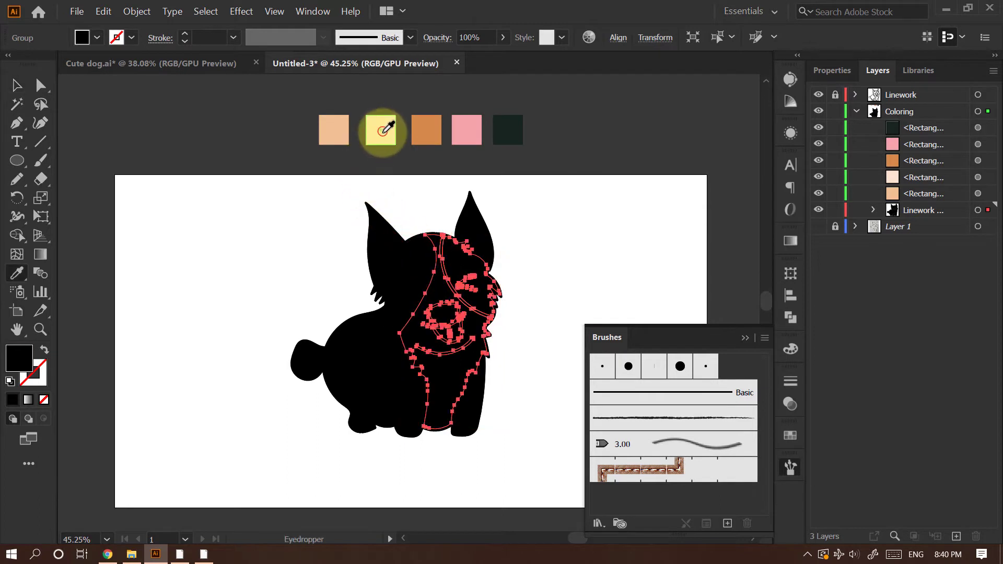
pyautogui.click(379, 133)
pyautogui.press('c')
pyautogui.click(576, 201)
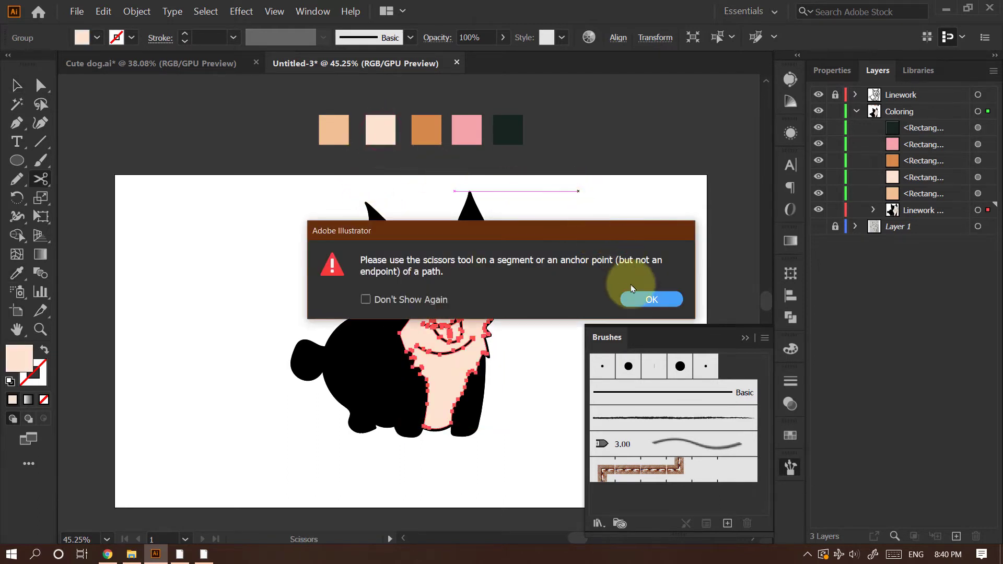
pyautogui.click(633, 300)
pyautogui.press('v')
# Try moving the cream face and chest shape aside, and undo the move
pyautogui.scroll(3, 548, 233)
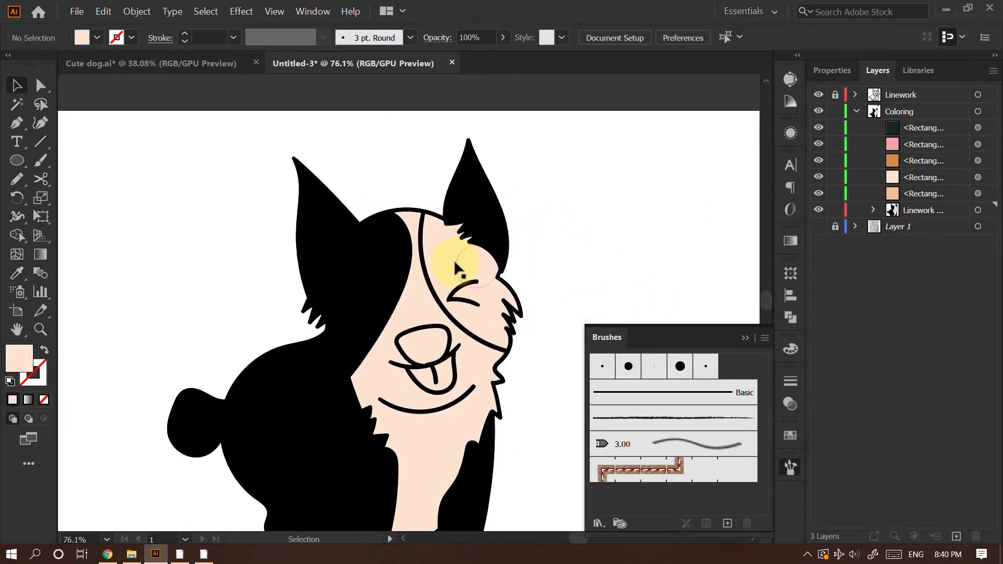
pyautogui.click(454, 259)
pyautogui.moveTo(458, 261); pyautogui.dragTo(488, 253)
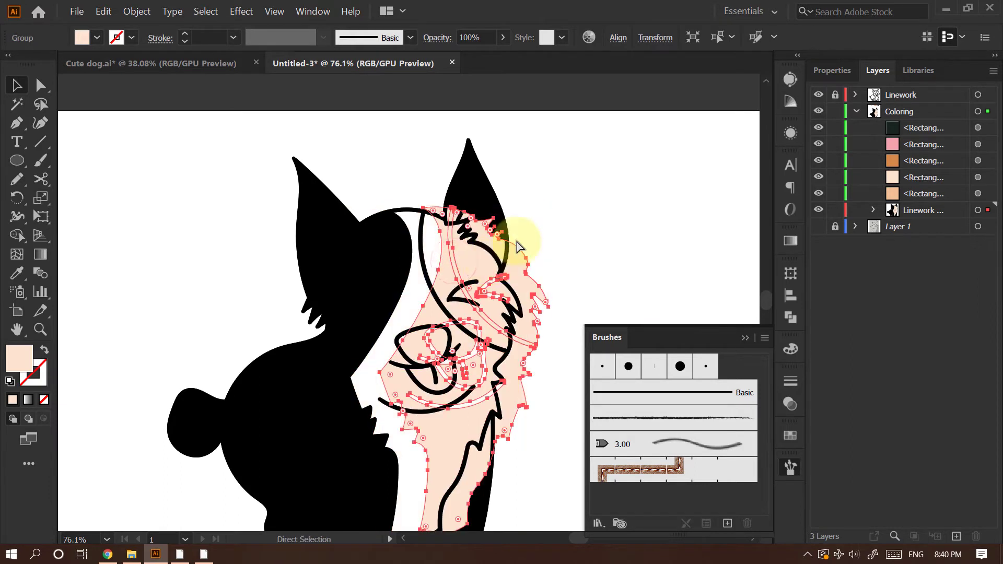
pyautogui.hotkey('ctrl', 'z')
pyautogui.click(562, 210)
pyautogui.moveTo(553, 218); pyautogui.dragTo(443, 212)
pyautogui.moveTo(520, 302); pyautogui.dragTo(595, 265)
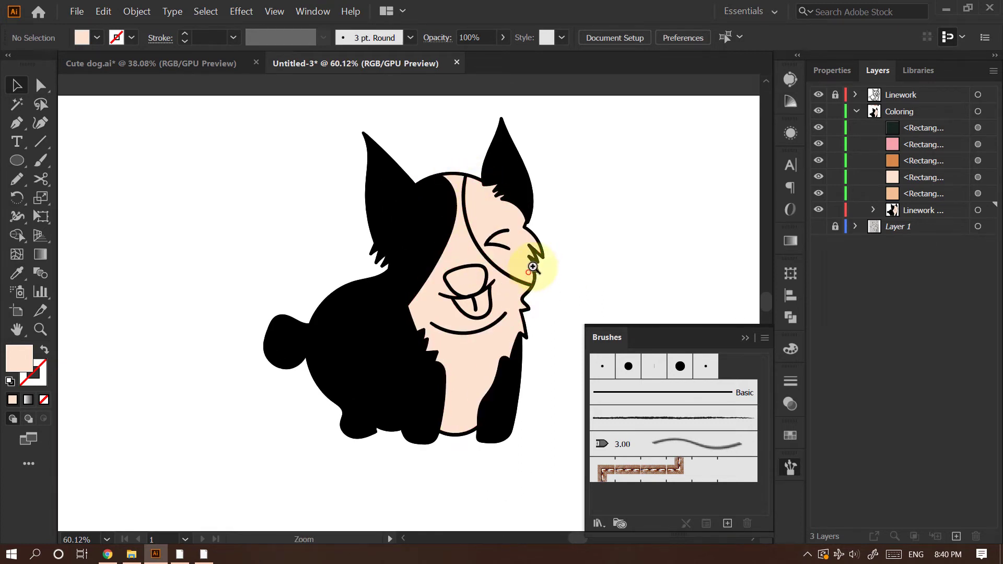
pyautogui.moveTo(528, 271); pyautogui.dragTo(582, 241)
pyautogui.click(469, 195)
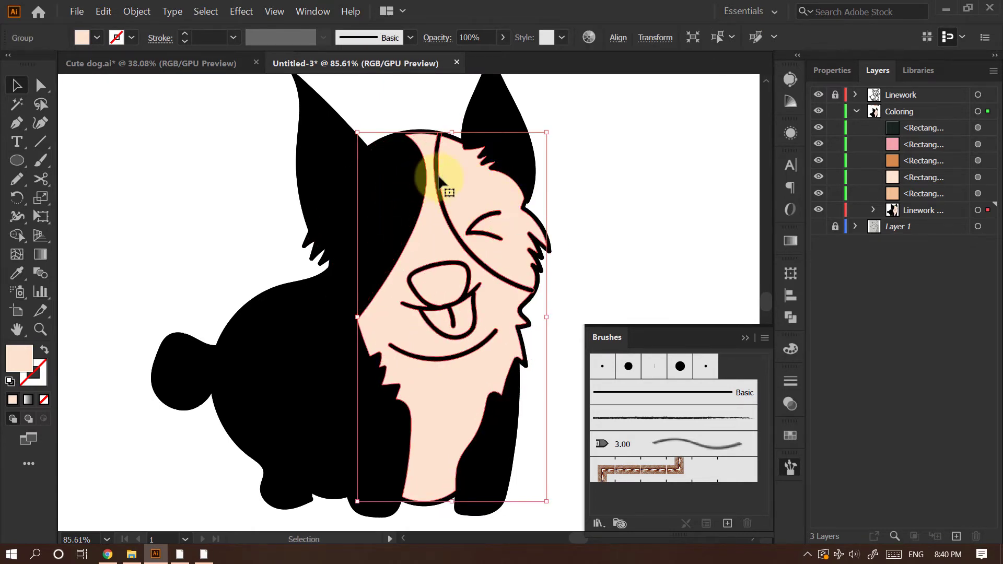
pyautogui.moveTo(475, 165); pyautogui.dragTo(435, 254)
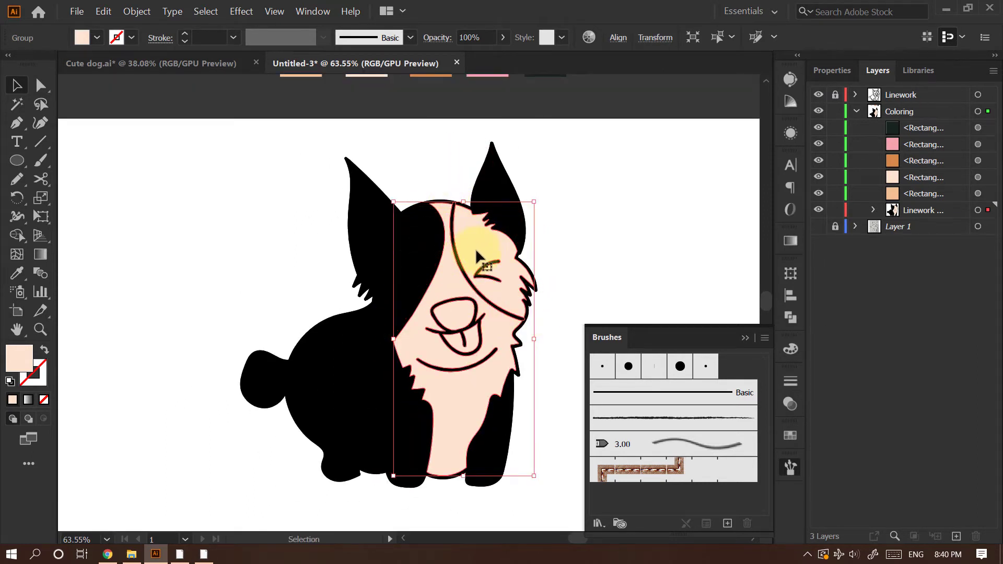
# Fill the face patch around the open eye with the light tan swatch using the Eyedropper and deselect
pyautogui.click(421, 241)
pyautogui.scroll(-1, 486, 157)
pyautogui.scroll(2, 454, 104)
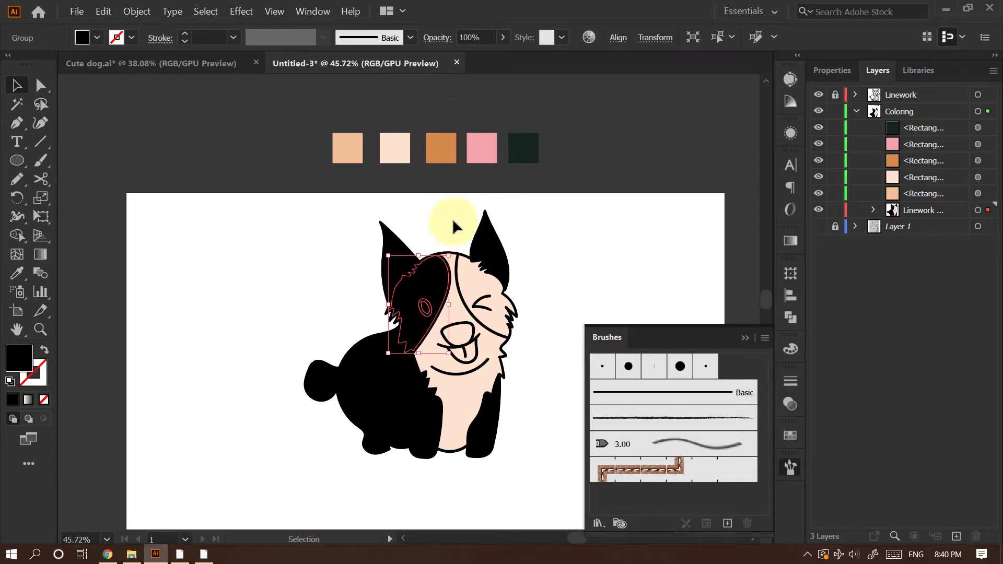
pyautogui.press('i')
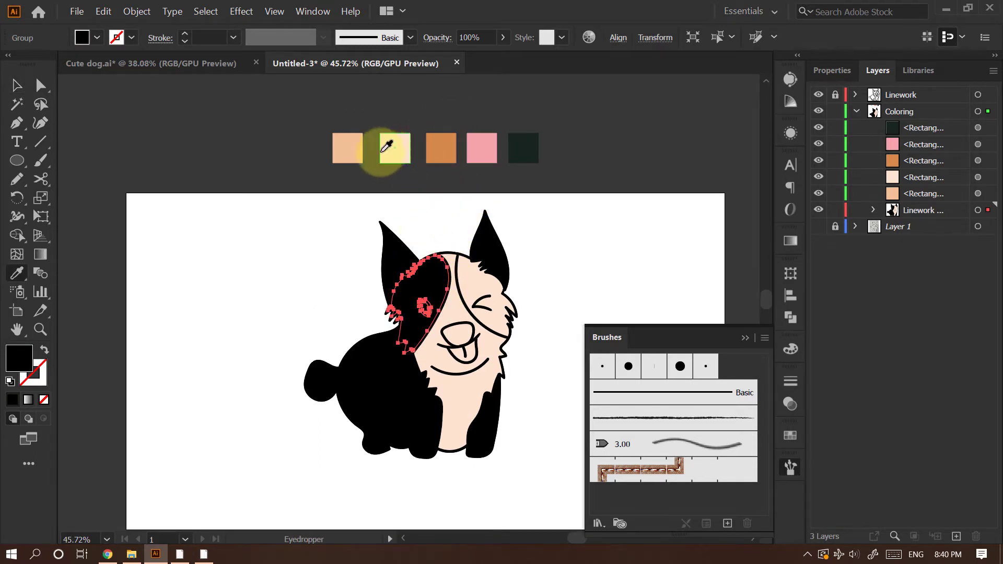
pyautogui.click(348, 147)
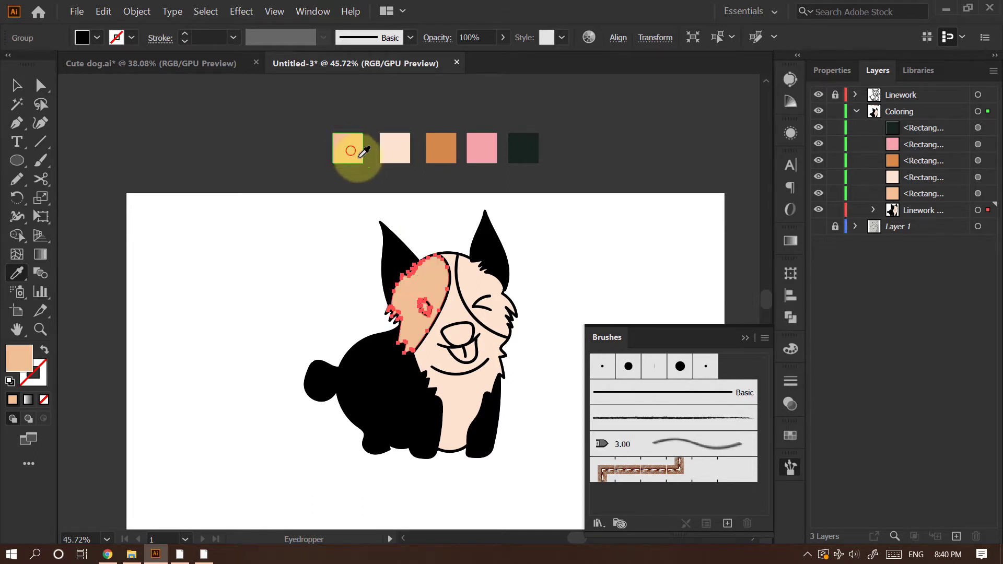
pyautogui.click(473, 281)
pyautogui.click(558, 260)
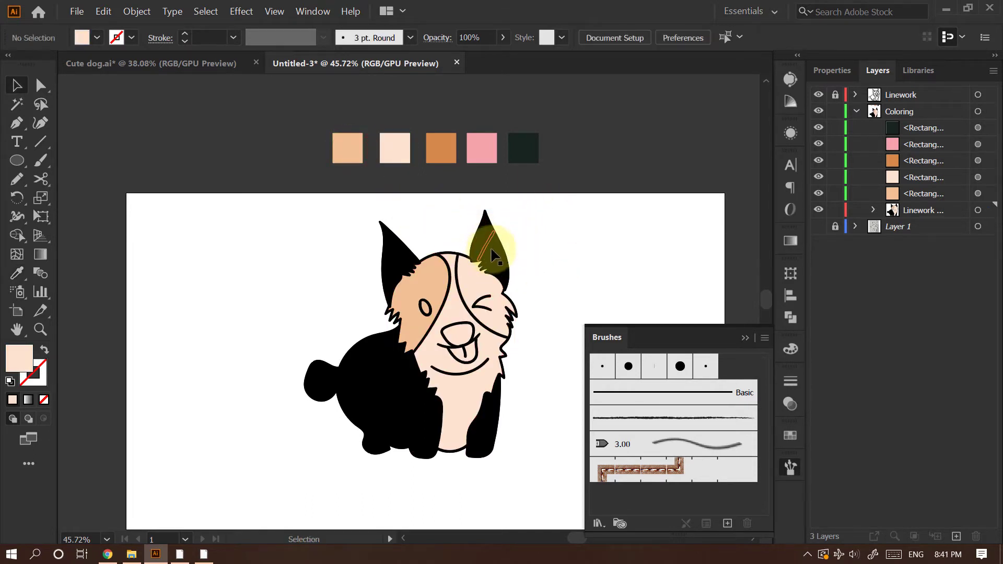
# Copy the finished coloured dog from Cute dog.ai into the Untitled-3 document and place it beside the tracing as a colour reference
pyautogui.click(207, 71)
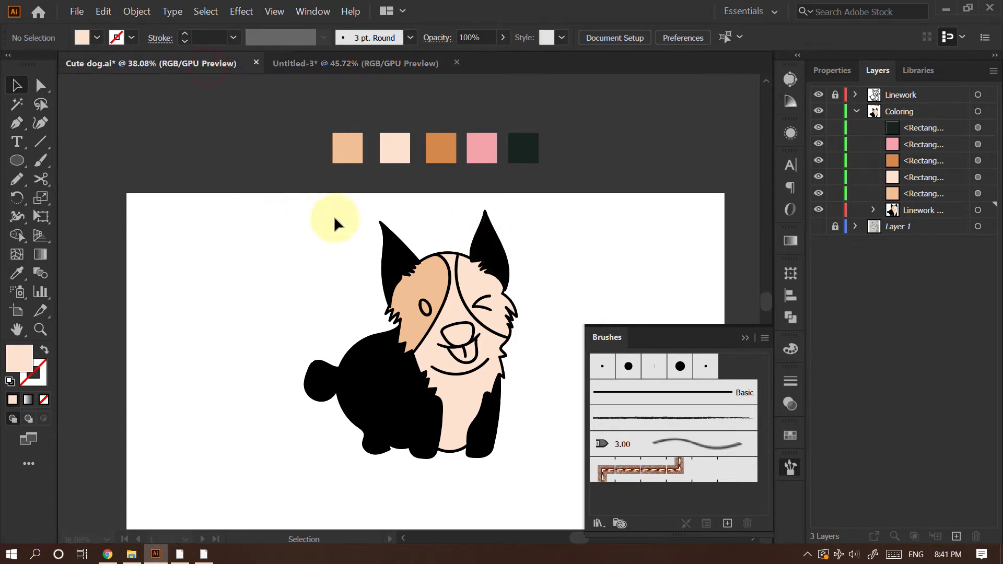
pyautogui.moveTo(224, 185); pyautogui.dragTo(470, 417)
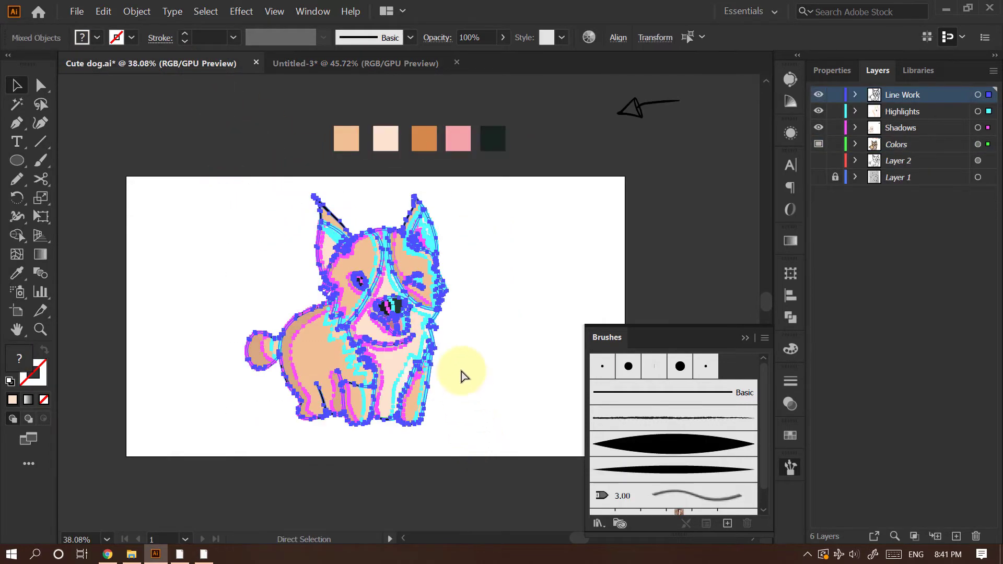
pyautogui.moveTo(417, 209); pyautogui.dragTo(252, 237)
pyautogui.scroll(-2, 485, 256)
pyautogui.click(587, 237)
# Try recolouring the winking eye's side of the face with the light tan swatch
pyautogui.moveTo(516, 247); pyautogui.dragTo(563, 233)
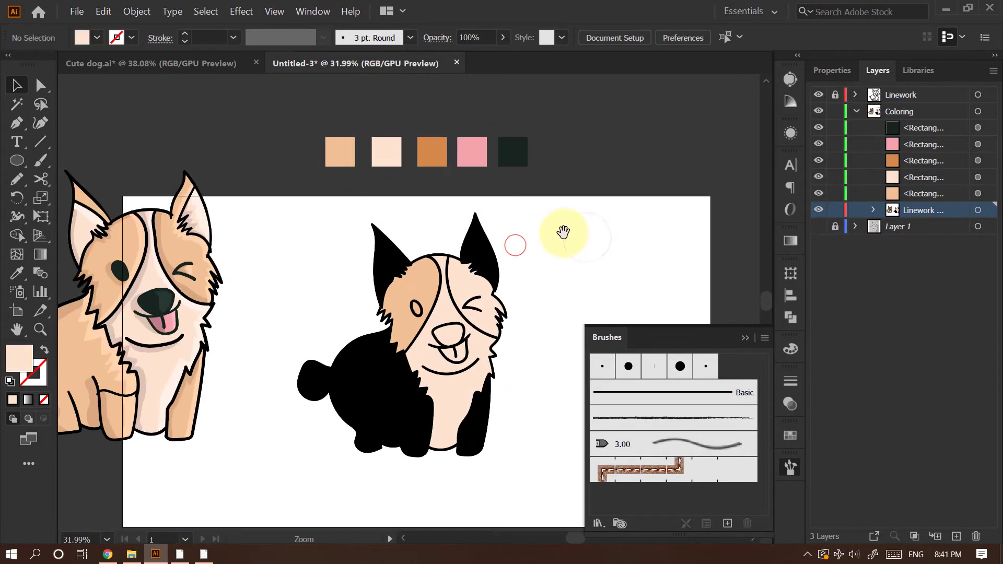
pyautogui.moveTo(444, 253); pyautogui.dragTo(482, 240)
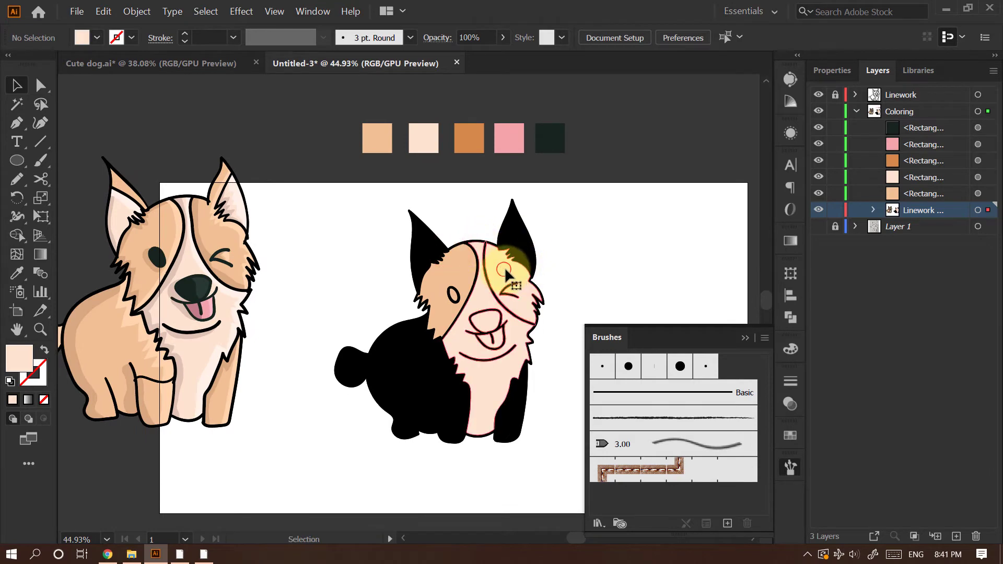
pyautogui.click(508, 269)
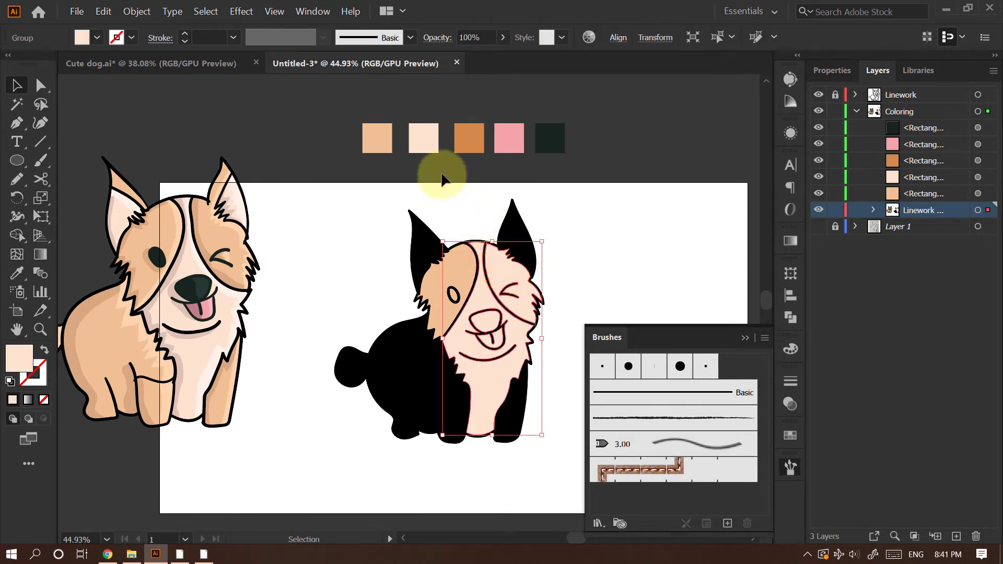
pyautogui.press('i')
pyautogui.click(377, 138)
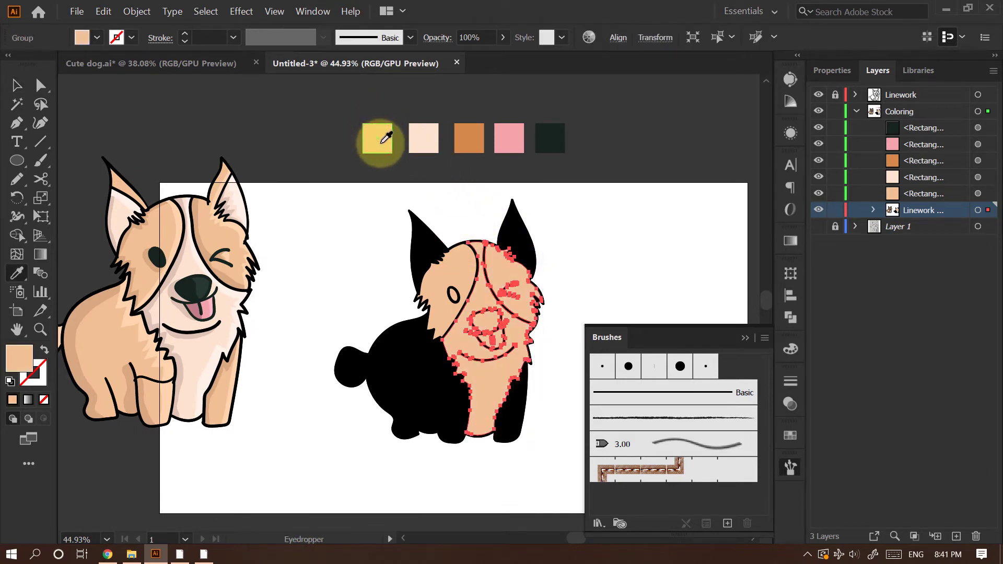
pyautogui.press('v')
pyautogui.click(595, 220)
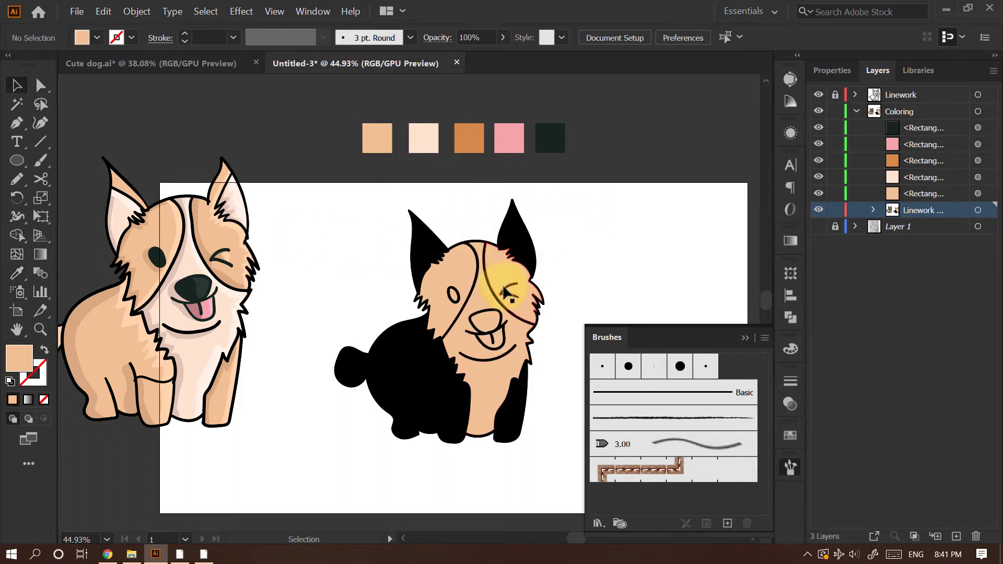
# Return the face and chest shape to the cream swatch and deselect it
pyautogui.click(516, 333)
pyautogui.press('i')
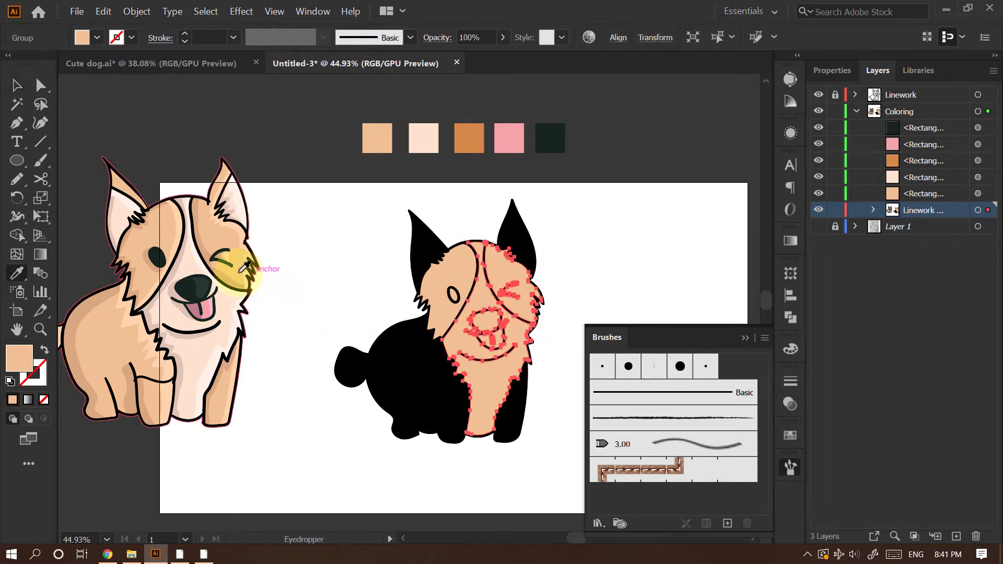
pyautogui.click(421, 141)
pyautogui.press('v')
pyautogui.click(584, 216)
# Outline the face patch around the winking eye with the Pencil tool as a closed shape from forehead to cheek fur
pyautogui.moveTo(542, 269); pyautogui.dragTo(458, 247)
pyautogui.moveTo(468, 239); pyautogui.dragTo(552, 237)
pyautogui.press('n')
pyautogui.scroll(1, 472, 209)
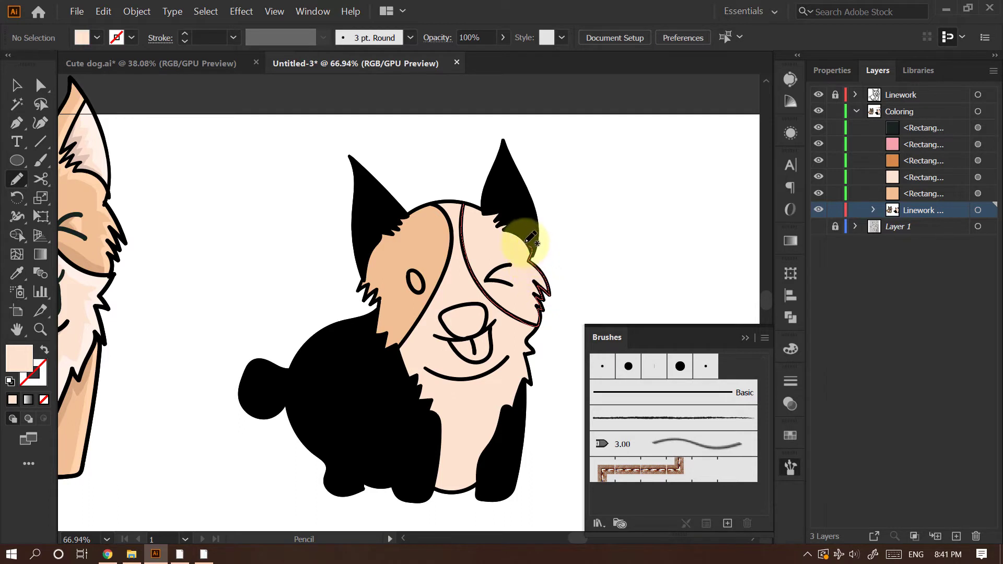
pyautogui.moveTo(526, 242)
pyautogui.mouseDown()
pyautogui.moveTo(503, 210)
pyautogui.moveTo(468, 201)
pyautogui.moveTo(491, 199)
pyautogui.mouseUp()
pyautogui.scroll(-3, 592, 199)
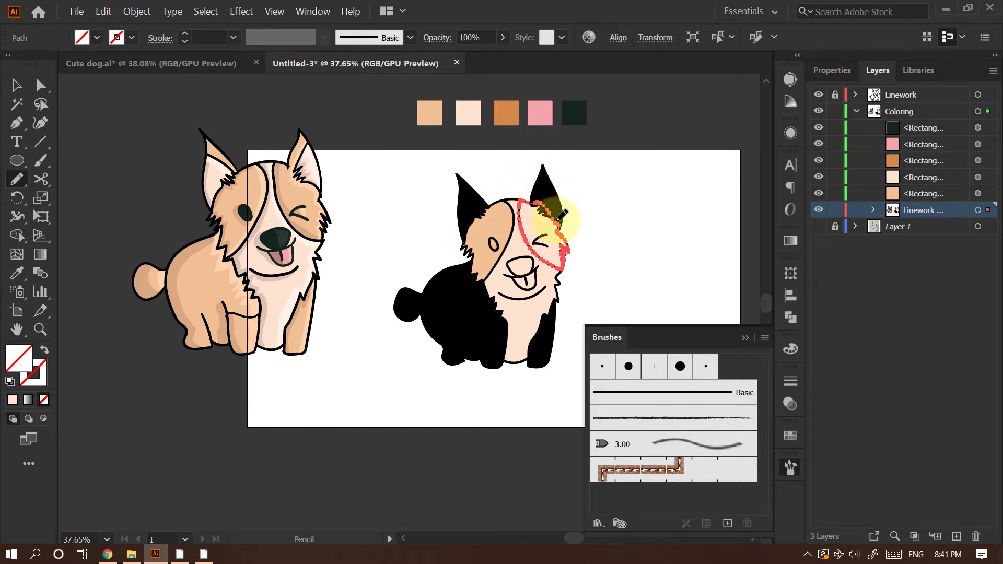
# Fill the newly outlined winking-eye patch with the light tan swatch using the Eyedropper and deselect it
pyautogui.press('v')
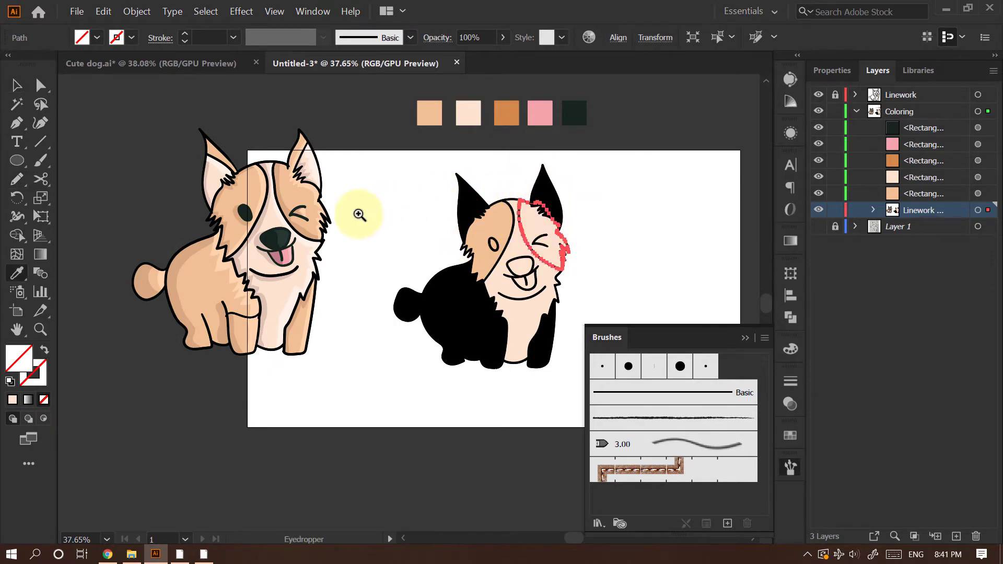
pyautogui.keyDown('ctrl'); pyautogui.click(338, 200); pyautogui.keyUp('ctrl')
pyautogui.click(461, 87)
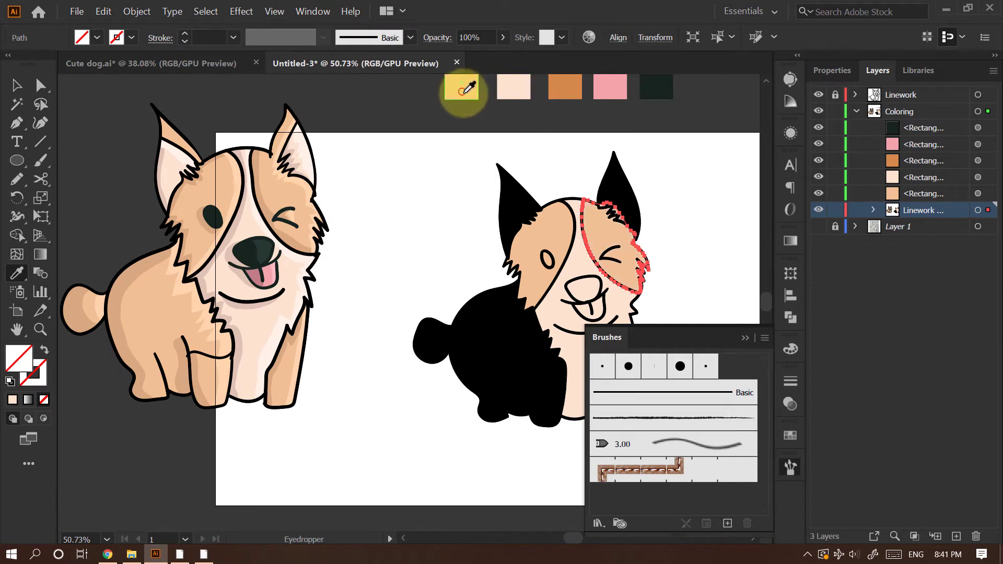
pyautogui.press('v')
pyautogui.click(671, 191)
# Examine where the new face patch meets the black ear above the winking eye
pyautogui.moveTo(672, 215); pyautogui.dragTo(604, 213)
pyautogui.keyDown('ctrl'); pyautogui.click(572, 211); pyautogui.keyUp('ctrl')
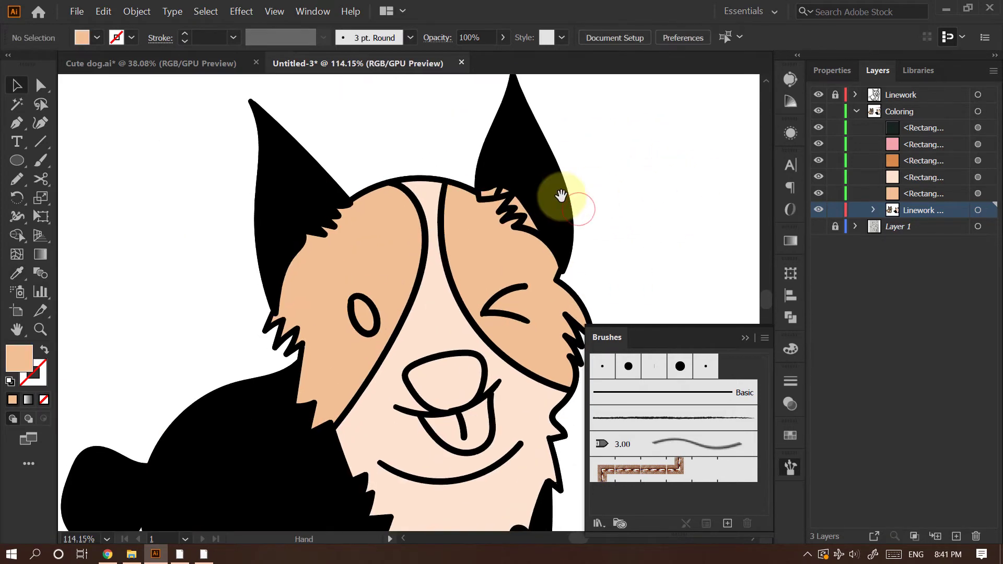
pyautogui.keyDown('ctrl'); pyautogui.click(550, 191); pyautogui.keyUp('ctrl')
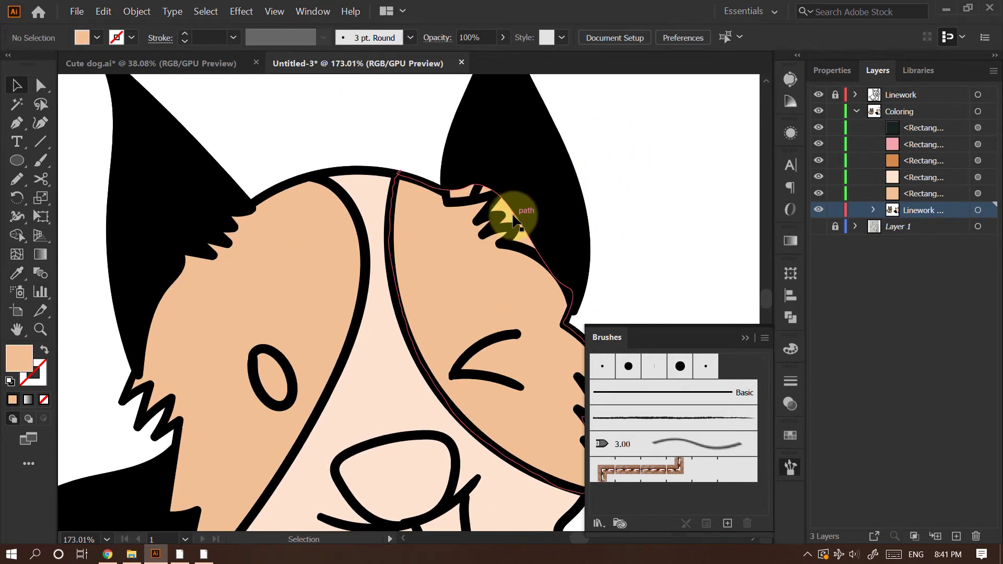
pyautogui.click(545, 174)
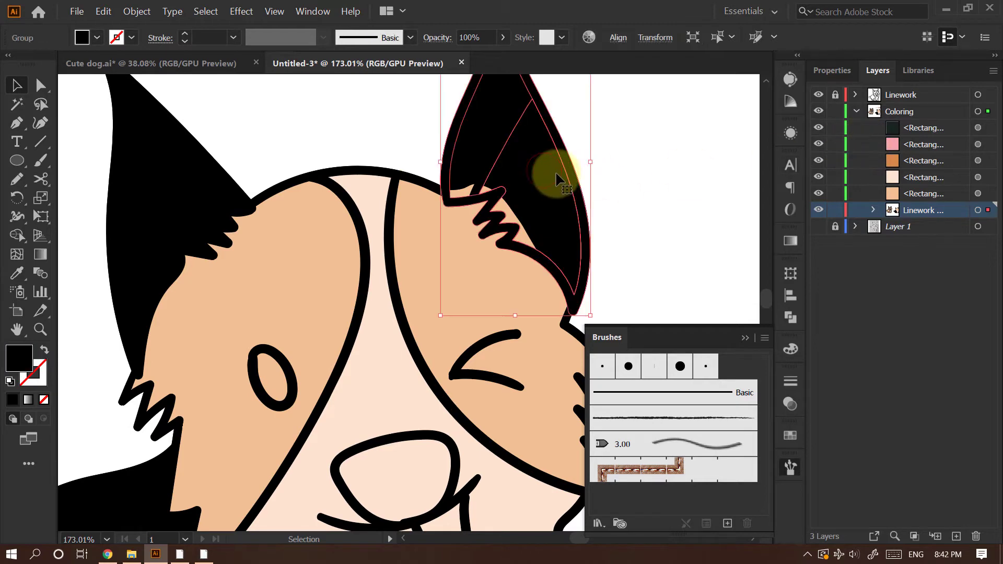
pyautogui.moveTo(575, 134); pyautogui.dragTo(528, 223)
pyautogui.moveTo(523, 219); pyautogui.dragTo(527, 240)
pyautogui.click(624, 203)
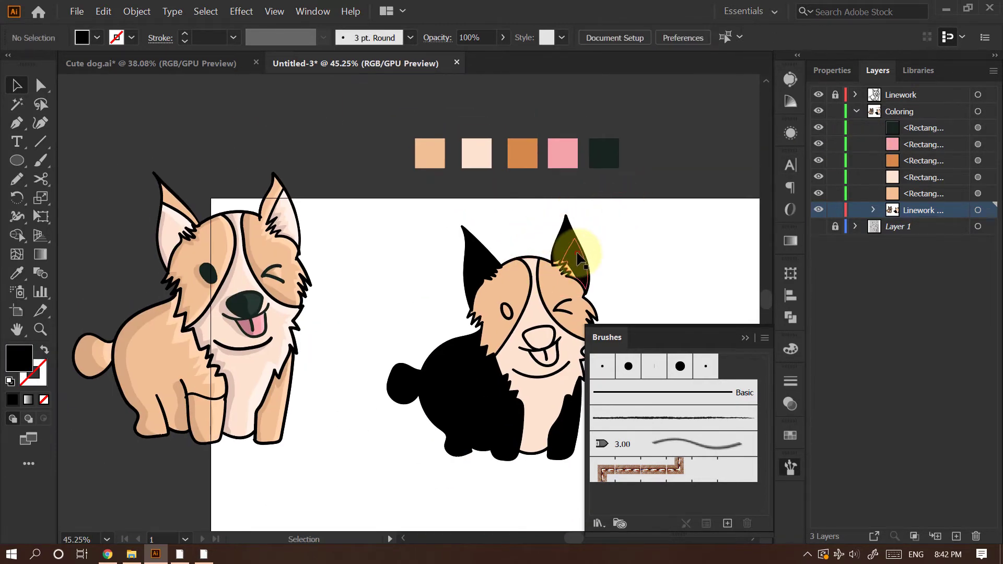
# Fill the inner part of the ear above the winking eye with cream sampled from the finished reference dog
pyautogui.click(564, 250)
pyautogui.press('i')
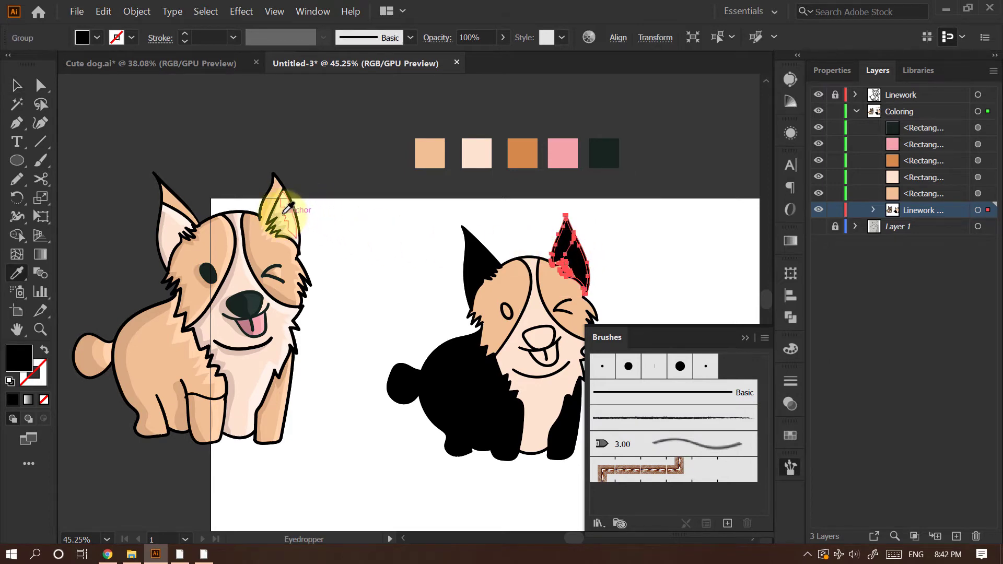
pyautogui.click(284, 211)
pyautogui.click(632, 223)
pyautogui.press('v')
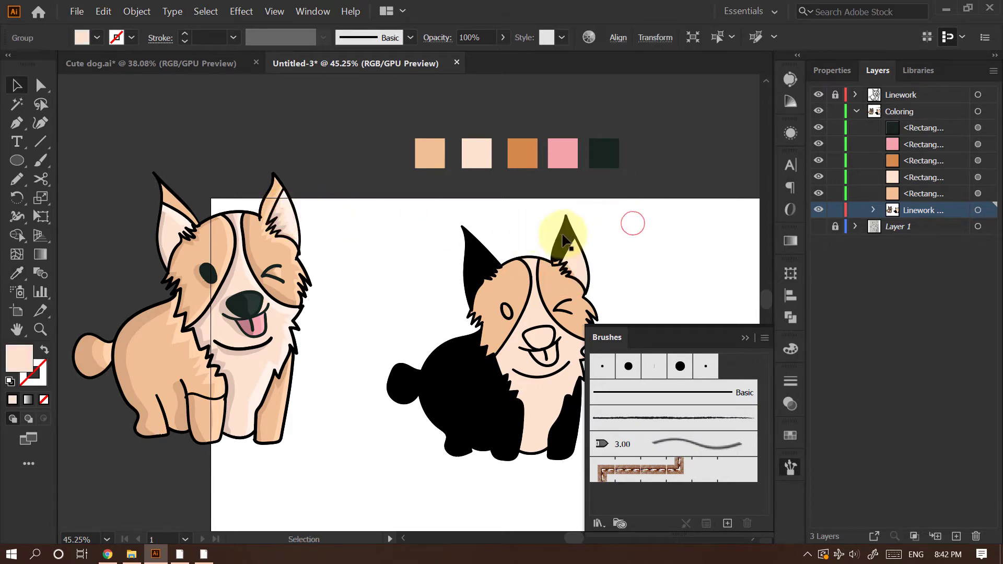
# Fill the outer part of the ear above the winking eye with light tan sampled from the finished reference dog's ear and deselect it
pyautogui.click(566, 243)
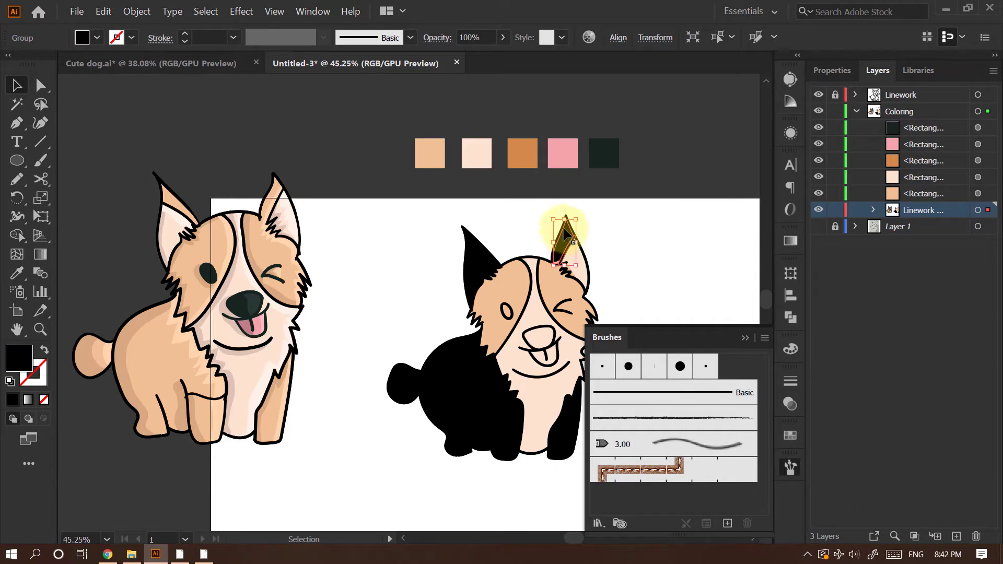
pyautogui.press('i')
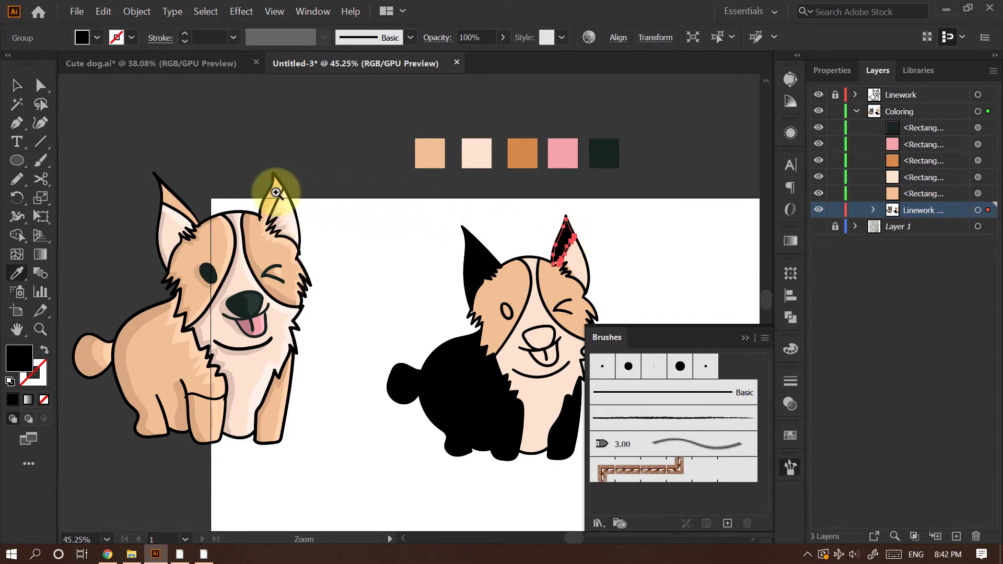
pyautogui.scroll(1, 276, 192)
pyautogui.click(275, 180)
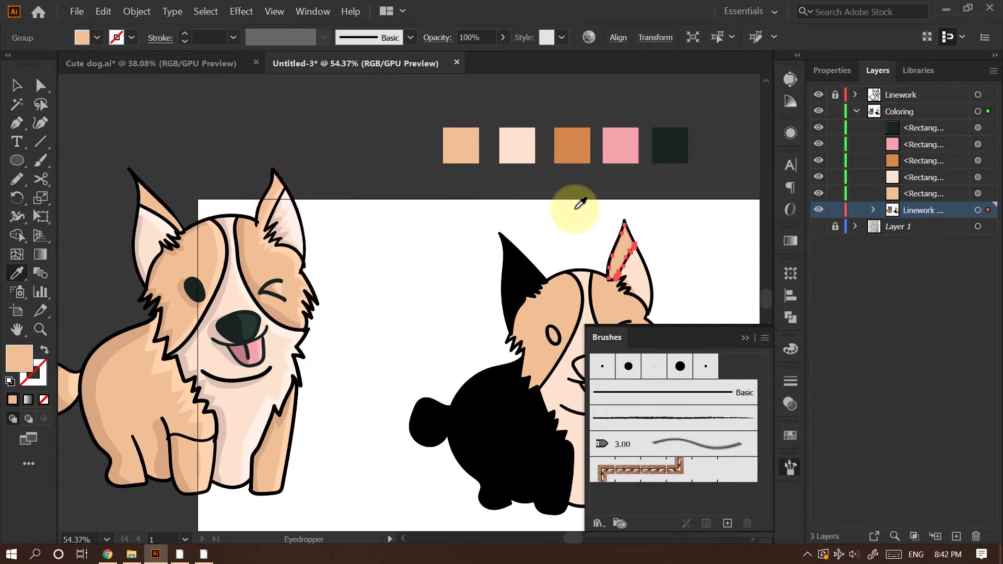
pyautogui.press('v')
pyautogui.click(630, 198)
pyautogui.press('space')
pyautogui.moveTo(655, 225); pyautogui.dragTo(633, 210)
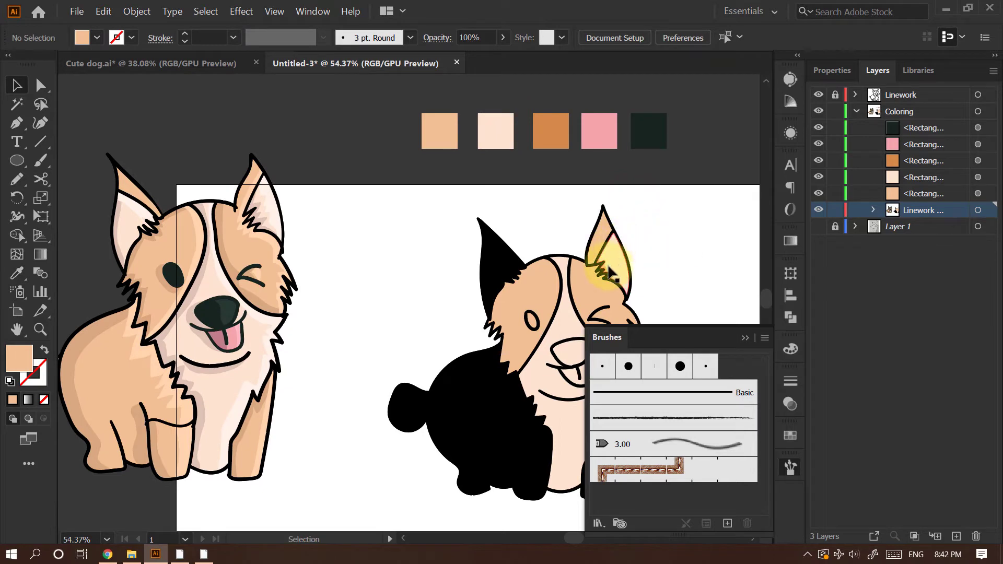
# Delete the winking-eye face patch that spills over the ear's inner area
pyautogui.hotkey('ctrl', 'space')
pyautogui.moveTo(607, 272); pyautogui.dragTo(697, 237)
pyautogui.hotkey('ctrl', 'space')
pyautogui.moveTo(626, 270); pyautogui.dragTo(761, 219)
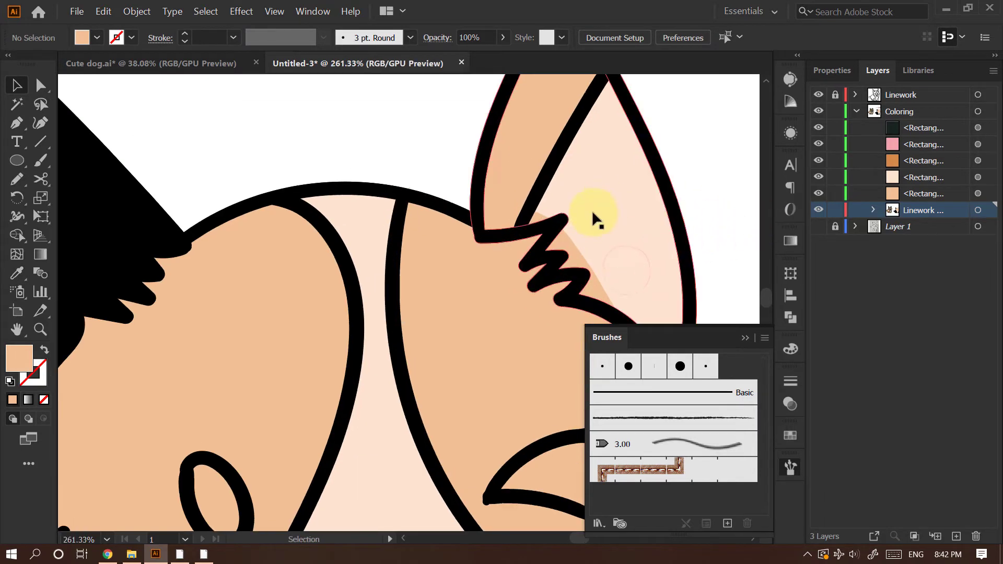
pyautogui.moveTo(580, 254); pyautogui.dragTo(573, 240)
pyautogui.hotkey('ctrl', 'z')
pyautogui.press('space')
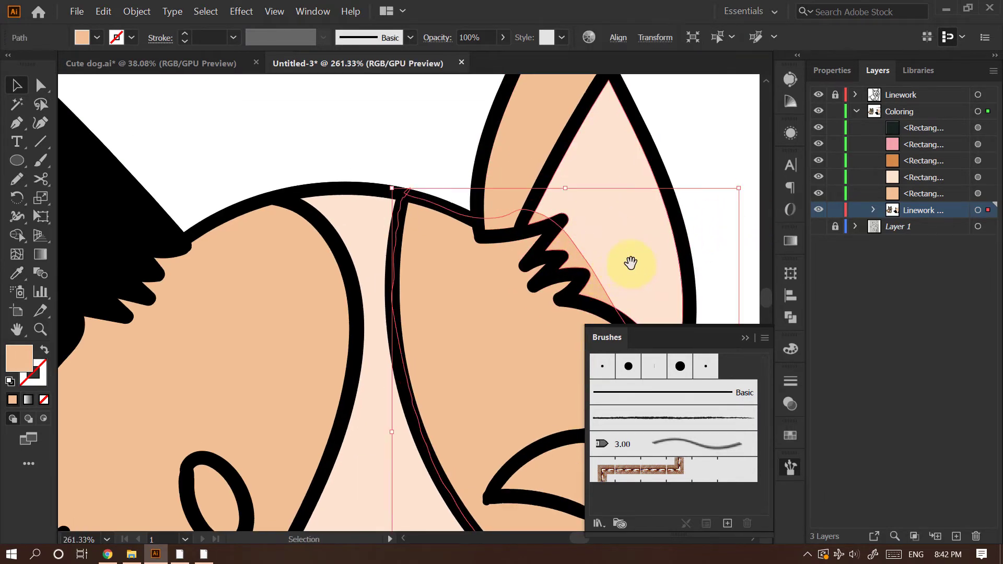
pyautogui.moveTo(626, 258); pyautogui.dragTo(424, 182)
pyautogui.press('Delete')
# Redraw the winking-eye patch with the Pencil tool as a closed shape following the forehead, ear-base fur, cheek fur and inner face line
pyautogui.hotkey('ctrl', 'space')
pyautogui.moveTo(552, 208); pyautogui.dragTo(450, 253)
pyautogui.press('n')
pyautogui.press('space')
pyautogui.moveTo(481, 186); pyautogui.dragTo(463, 162)
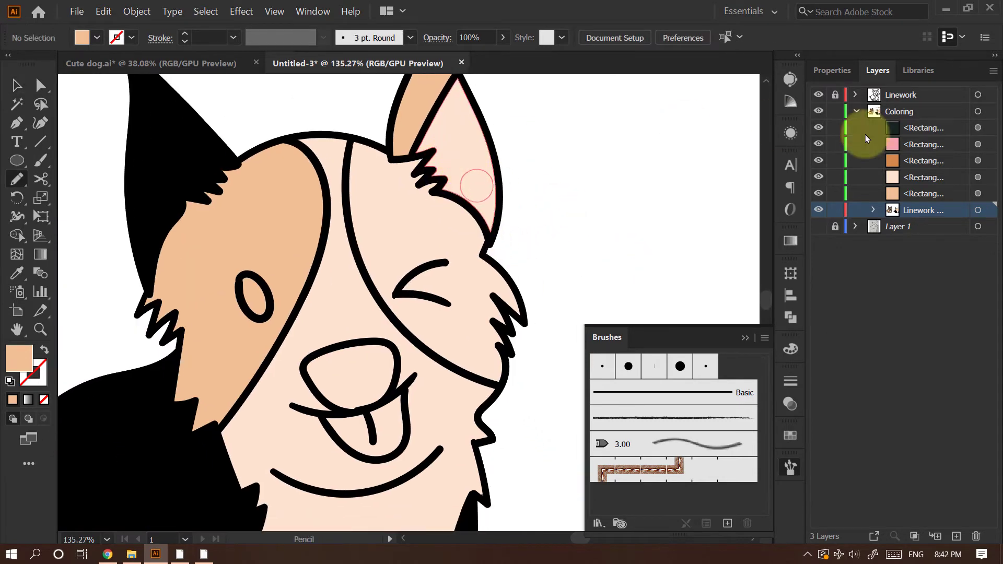
pyautogui.moveTo(371, 142)
pyautogui.mouseDown()
pyautogui.moveTo(337, 114)
pyautogui.moveTo(374, 136)
pyautogui.moveTo(409, 128)
pyautogui.mouseUp()
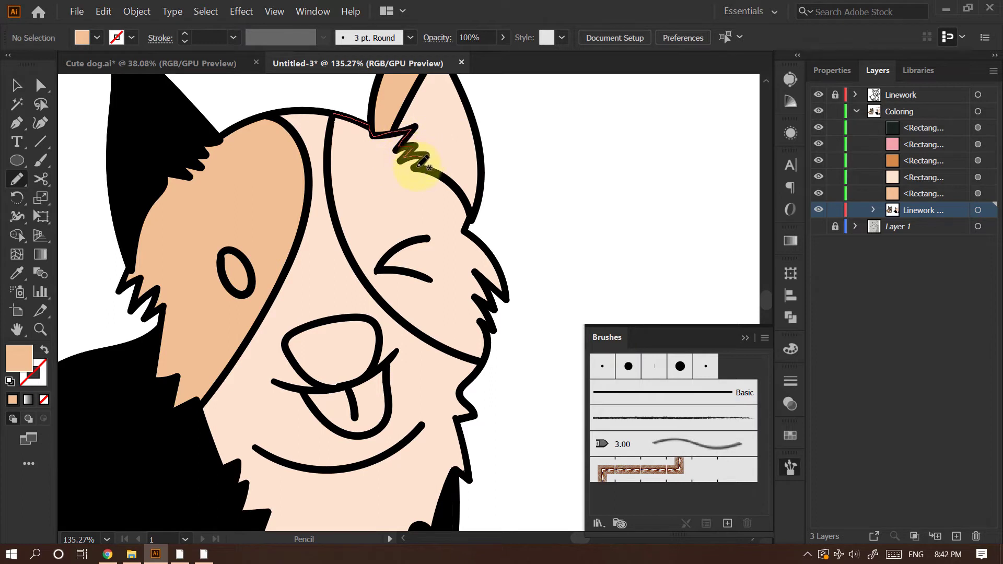
pyautogui.moveTo(453, 176); pyautogui.dragTo(468, 192)
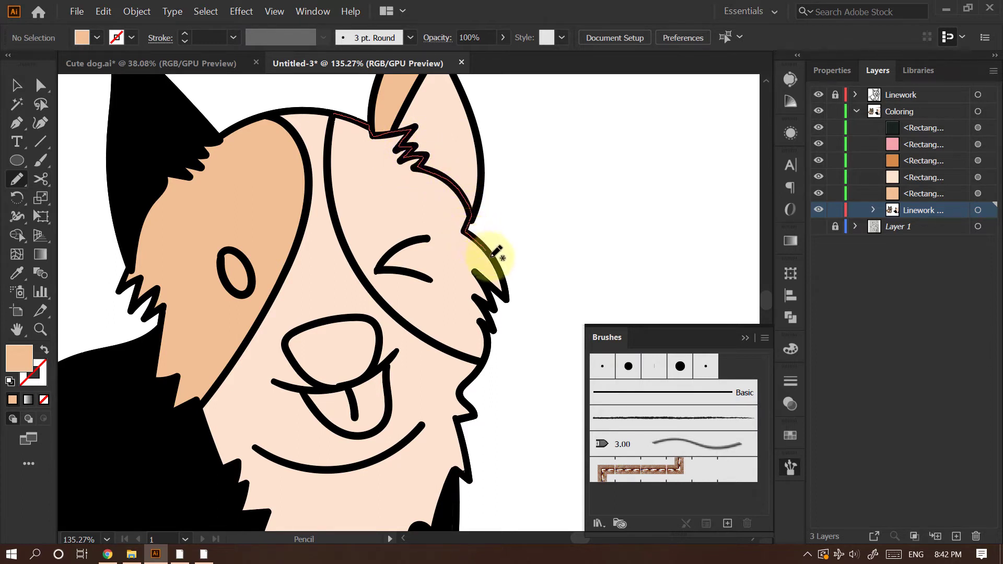
pyautogui.moveTo(503, 266); pyautogui.dragTo(510, 282)
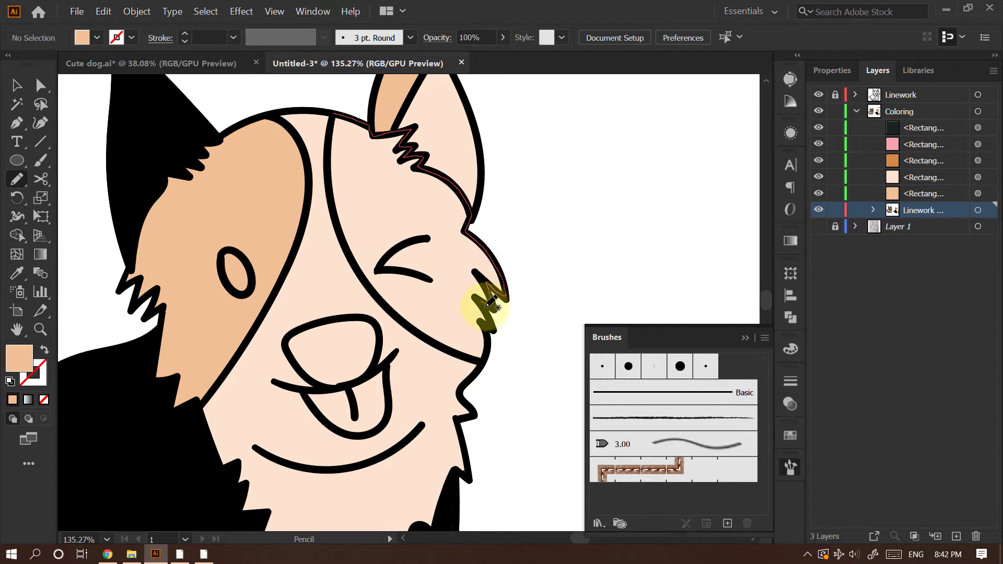
pyautogui.moveTo(488, 305); pyautogui.dragTo(493, 320)
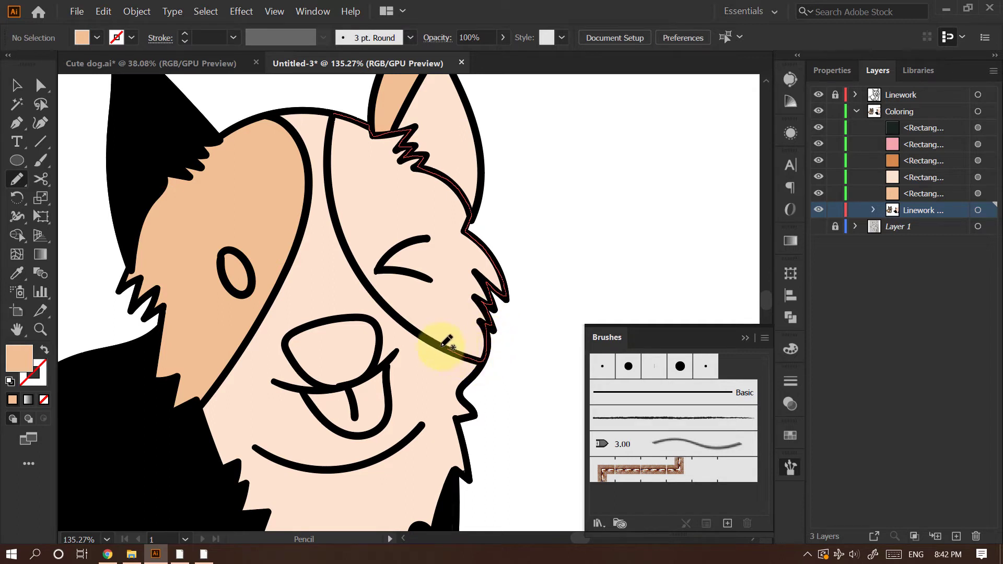
pyautogui.moveTo(387, 302); pyautogui.dragTo(372, 287)
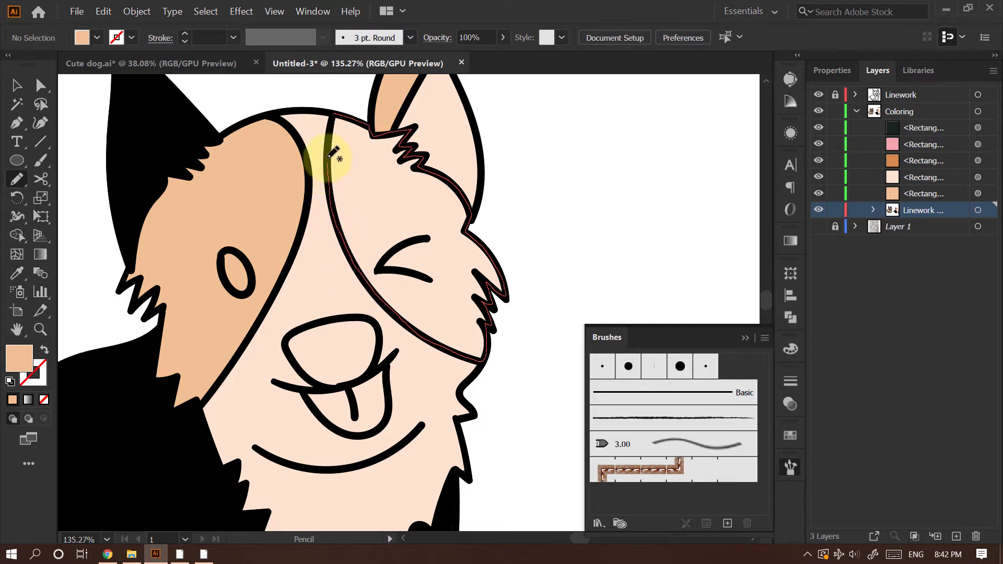
pyautogui.moveTo(334, 114); pyautogui.dragTo(337, 115)
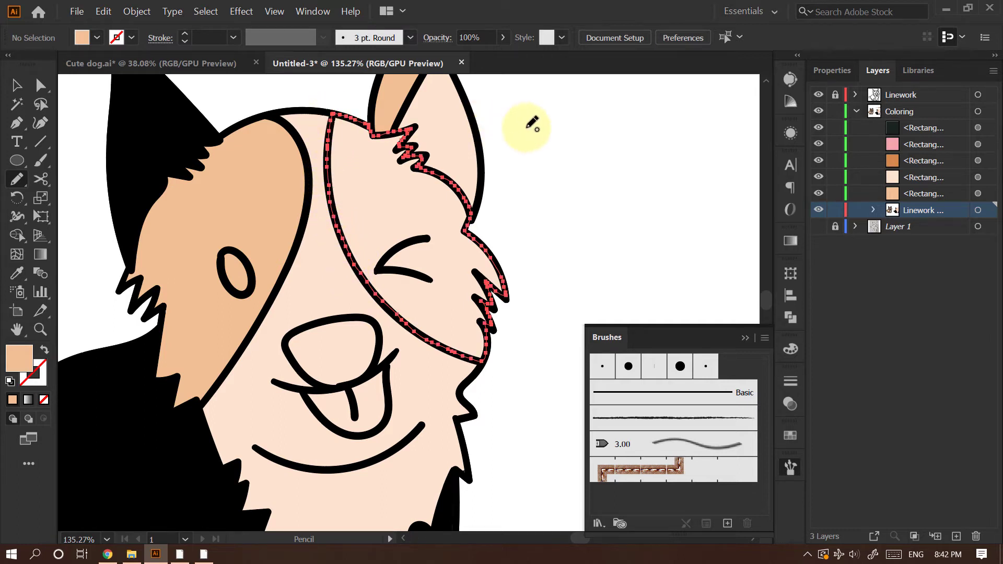
# Fill the redrawn winking-eye patch with the light tan swatch using the Eyedropper and deselect it
pyautogui.moveTo(560, 129); pyautogui.dragTo(455, 193)
pyautogui.moveTo(544, 179); pyautogui.dragTo(575, 231)
pyautogui.moveTo(578, 193)
pyautogui.mouseDown()
pyautogui.moveTo(538, 219)
pyautogui.moveTo(548, 244)
pyautogui.mouseUp()
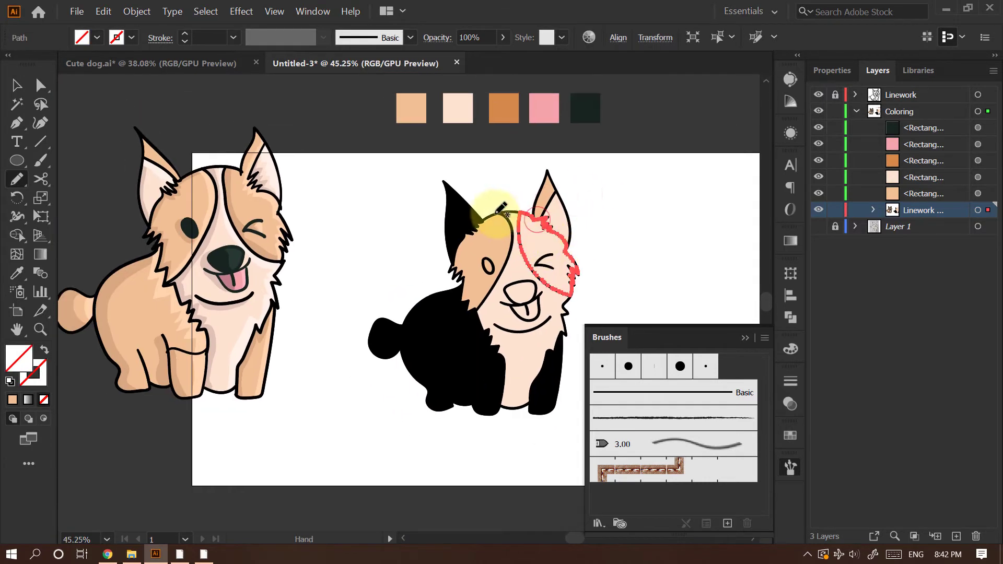
pyautogui.press('i')
pyautogui.click(417, 111)
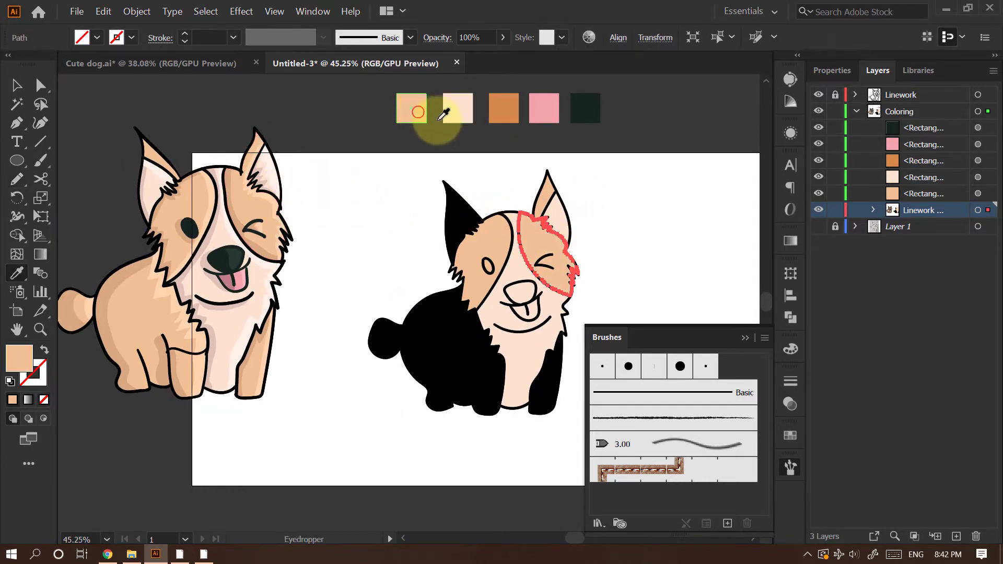
pyautogui.press('v')
pyautogui.click(615, 197)
# Fill the black ear above the open eye with light tan sampled from the other ear's outer part and deselect it
pyautogui.moveTo(605, 218); pyautogui.dragTo(564, 226)
pyautogui.moveTo(538, 223)
pyautogui.mouseDown()
pyautogui.moveTo(605, 200)
pyautogui.moveTo(562, 224)
pyautogui.moveTo(544, 218)
pyautogui.mouseUp()
pyautogui.moveTo(544, 217); pyautogui.dragTo(573, 230)
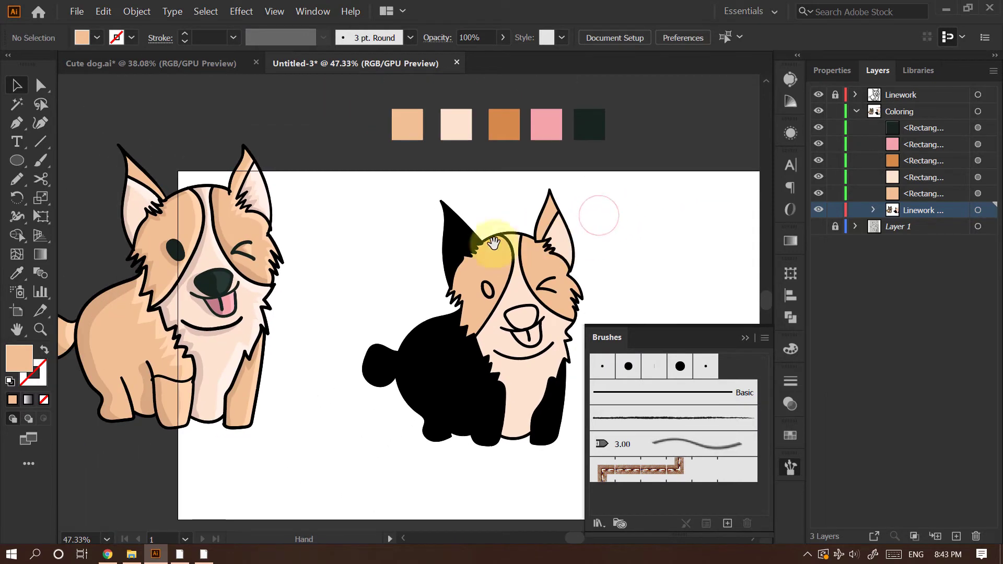
pyautogui.click(459, 224)
pyautogui.press('i')
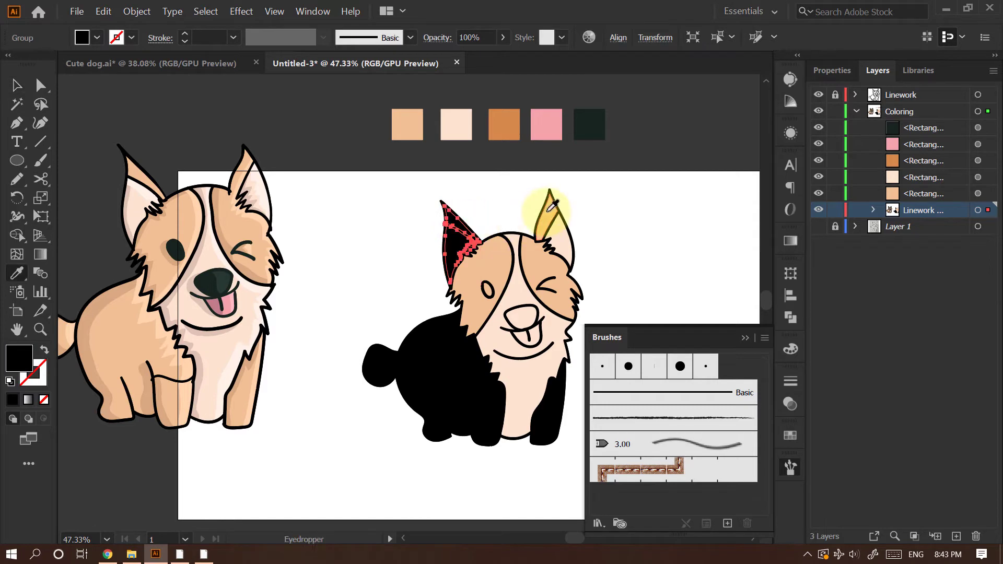
pyautogui.click(547, 212)
pyautogui.press('v')
pyautogui.click(603, 200)
# Outline the inner area of the ear above the open eye with the Pencil tool as a closed shape along its fur edge
pyautogui.moveTo(455, 220); pyautogui.dragTo(491, 229)
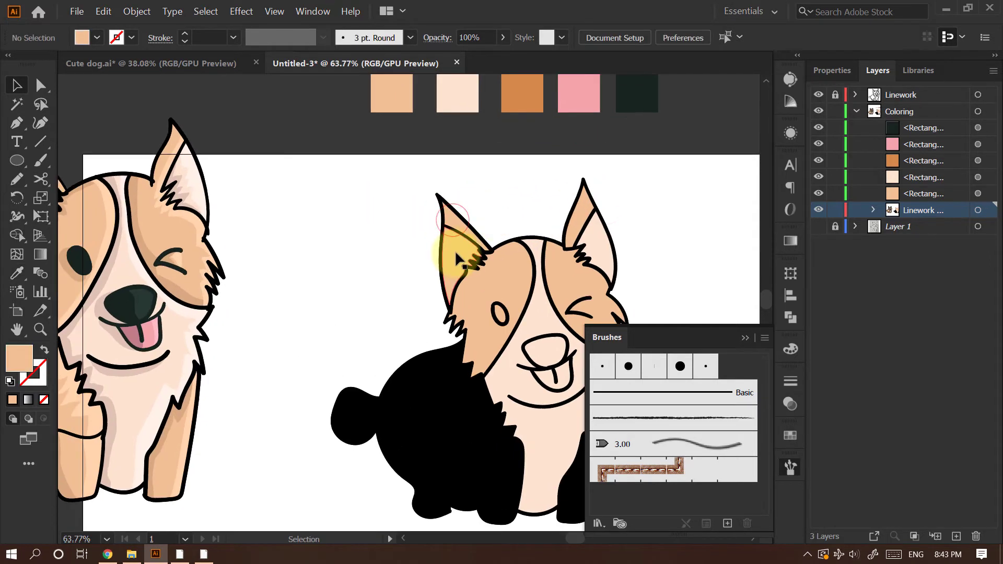
pyautogui.click(466, 245)
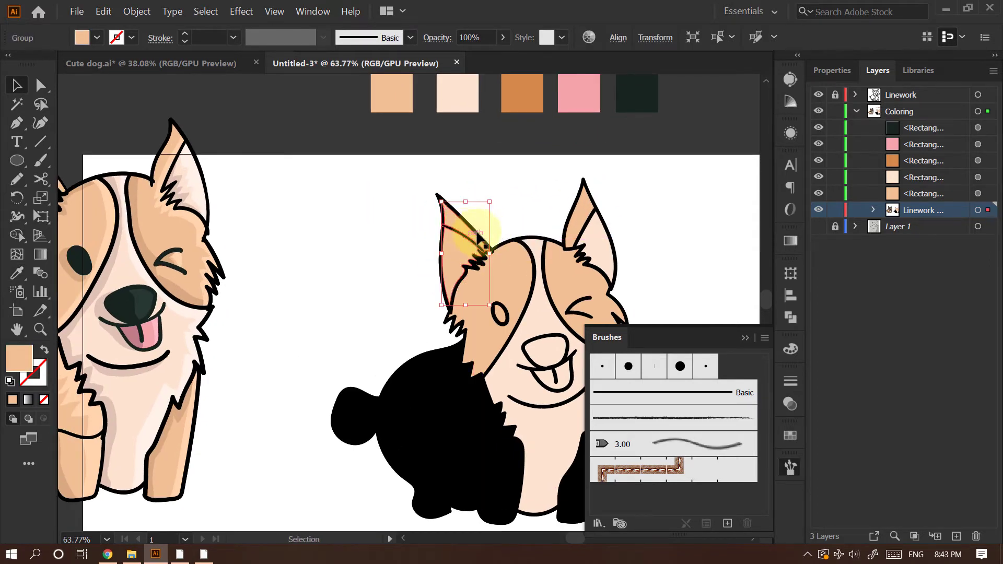
pyautogui.moveTo(473, 243); pyautogui.dragTo(499, 237)
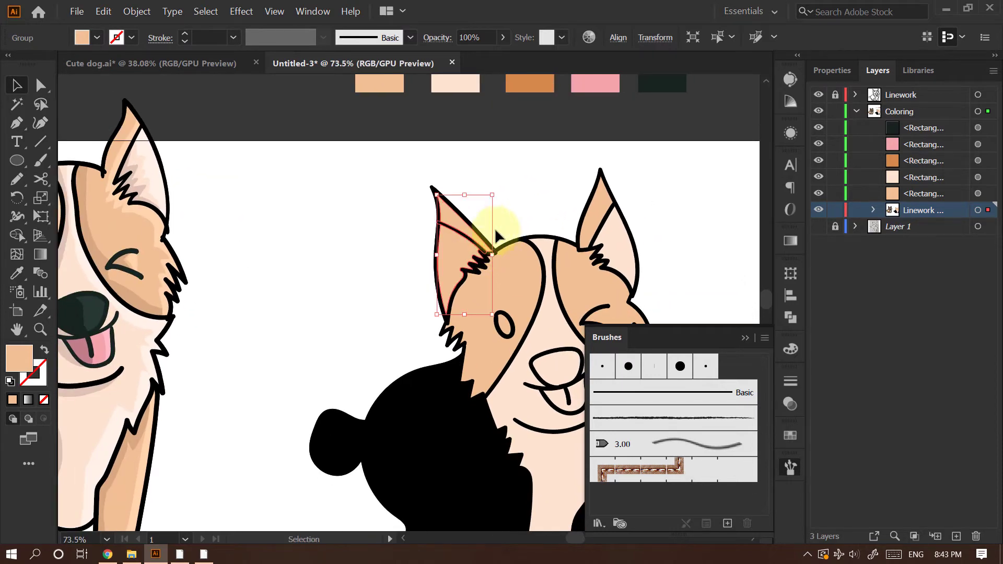
pyautogui.click(518, 199)
pyautogui.press('n')
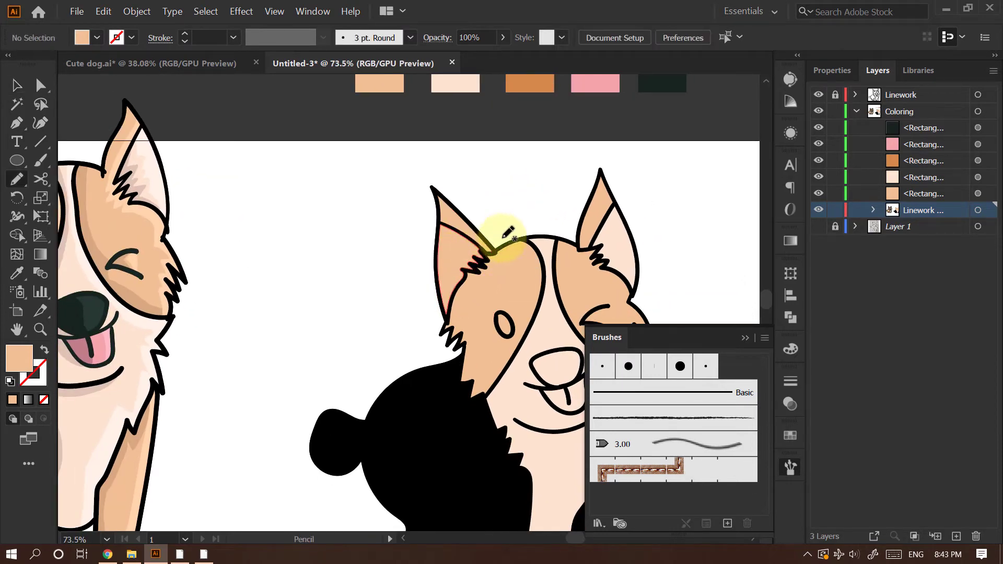
pyautogui.moveTo(497, 228)
pyautogui.mouseDown()
pyautogui.moveTo(546, 223)
pyautogui.moveTo(514, 175)
pyautogui.mouseUp()
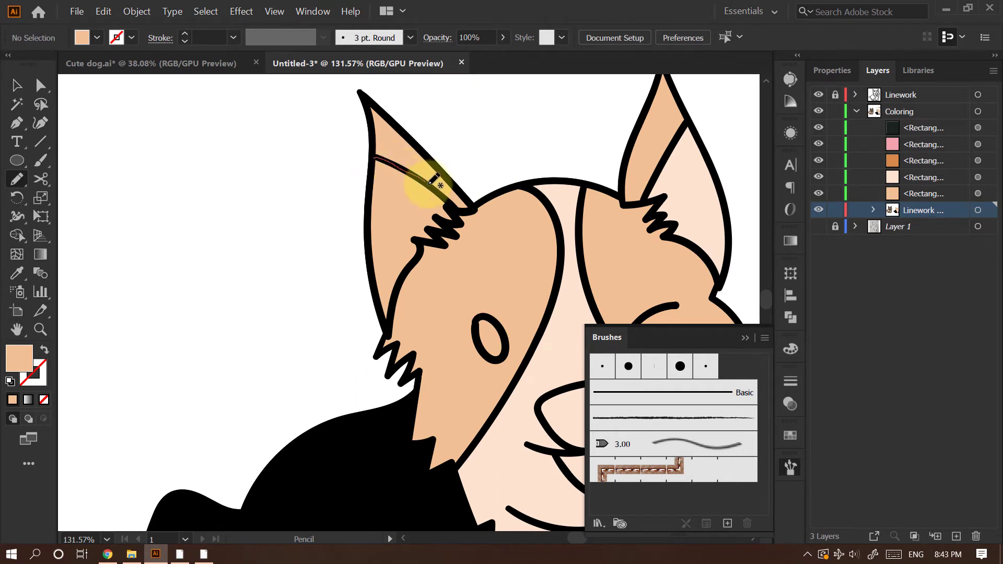
pyautogui.moveTo(442, 192)
pyautogui.mouseDown()
pyautogui.moveTo(453, 204)
pyautogui.moveTo(447, 224)
pyautogui.mouseUp()
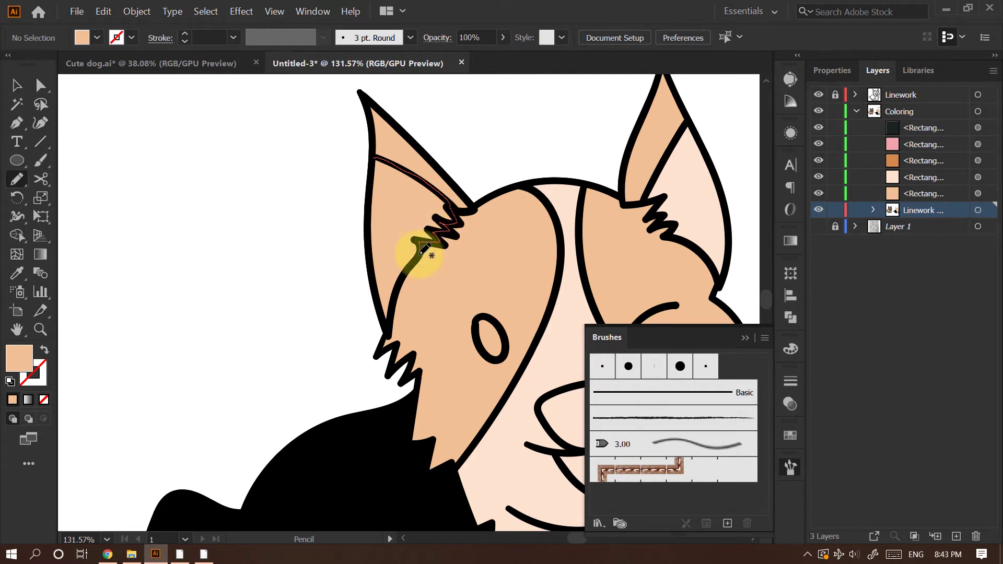
pyautogui.moveTo(403, 279)
pyautogui.mouseDown()
pyautogui.moveTo(394, 306)
pyautogui.moveTo(376, 293)
pyautogui.moveTo(379, 278)
pyautogui.mouseUp()
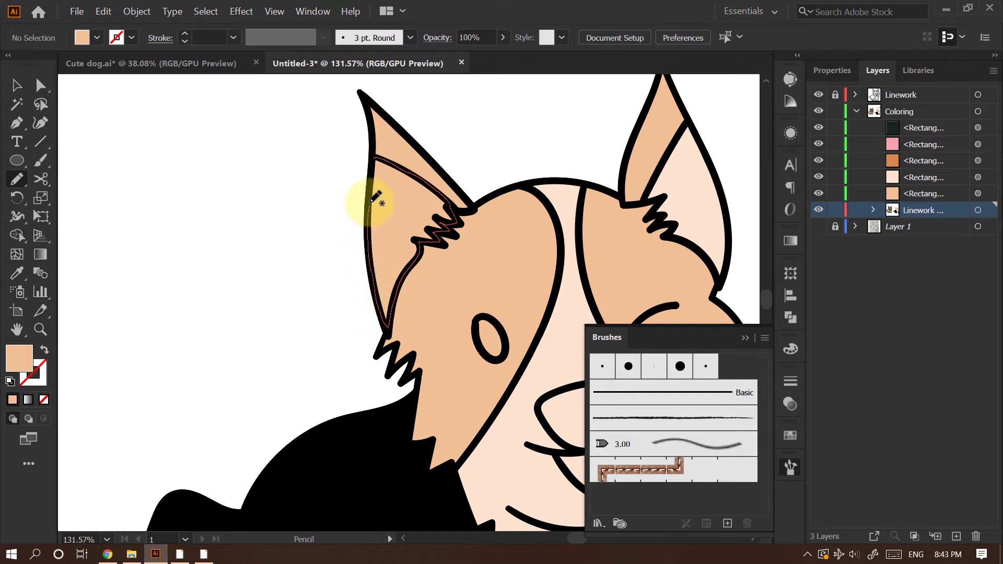
pyautogui.moveTo(375, 158); pyautogui.dragTo(374, 158)
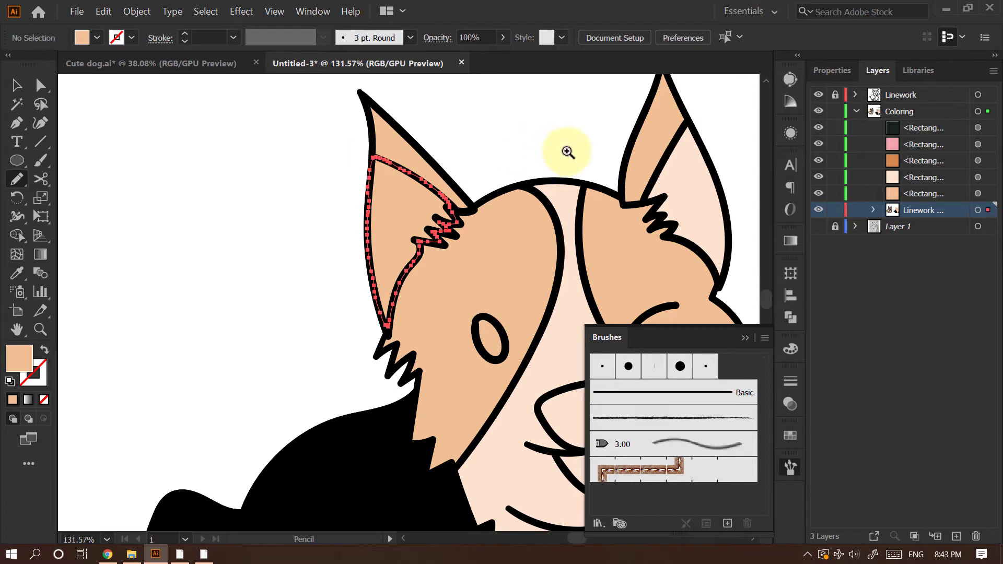
# Fill the newly outlined inner ear shape with cream using the Eyedropper and deselect it
pyautogui.moveTo(578, 141); pyautogui.dragTo(496, 146)
pyautogui.moveTo(576, 145)
pyautogui.mouseDown()
pyautogui.moveTo(486, 195)
pyautogui.moveTo(464, 224)
pyautogui.moveTo(571, 201)
pyautogui.moveTo(545, 230)
pyautogui.moveTo(595, 215)
pyautogui.moveTo(584, 235)
pyautogui.moveTo(528, 224)
pyautogui.moveTo(555, 217)
pyautogui.moveTo(526, 227)
pyautogui.moveTo(543, 212)
pyautogui.moveTo(523, 229)
pyautogui.moveTo(538, 184)
pyautogui.mouseUp()
pyautogui.press('i')
pyautogui.click(517, 240)
pyautogui.press('v')
pyautogui.click(569, 219)
# Outline the tongue below the mouth line with the Pencil tool as a closed shape
pyautogui.moveTo(549, 275); pyautogui.dragTo(546, 290)
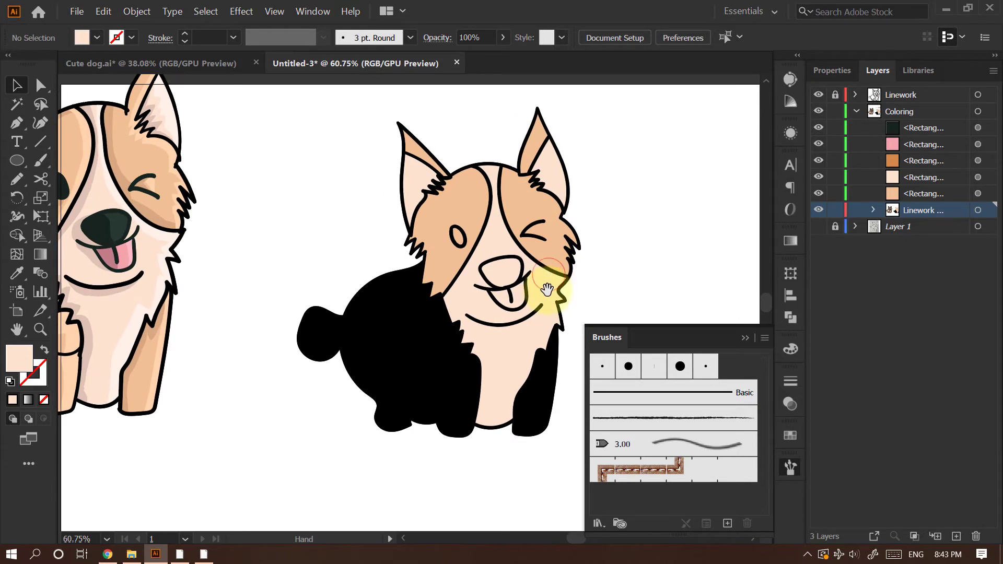
pyautogui.click(525, 302)
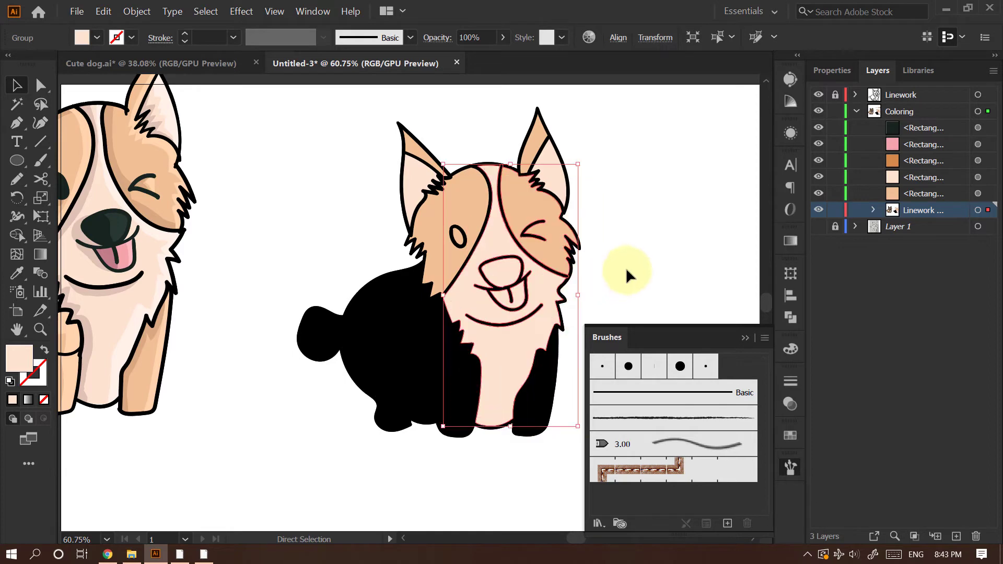
pyautogui.click(627, 266)
pyautogui.press('n')
pyautogui.keyDown('ctrl'); pyautogui.click(505, 308); pyautogui.keyUp('ctrl')
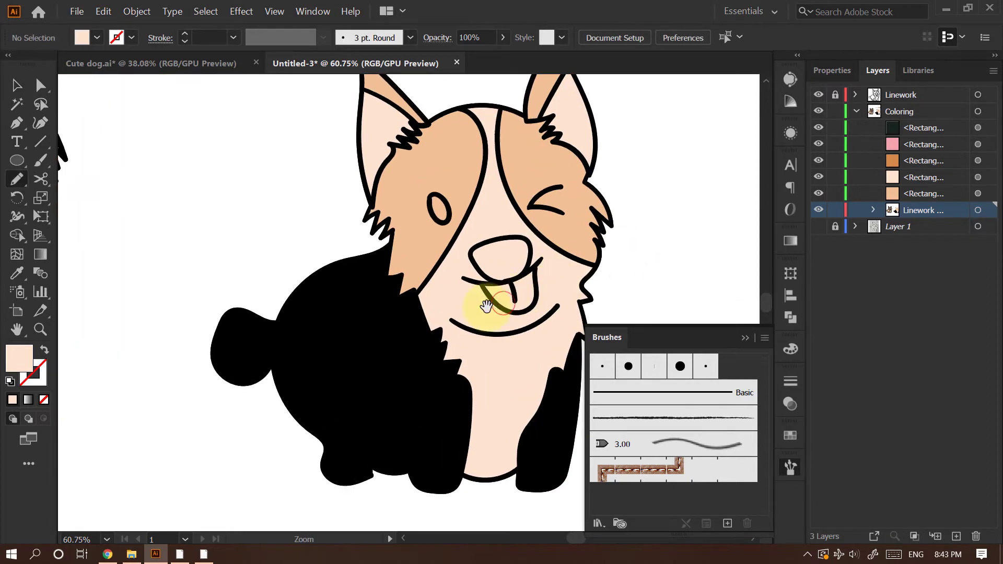
pyautogui.moveTo(494, 308); pyautogui.dragTo(501, 290)
pyautogui.keyDown('ctrl'); pyautogui.click(557, 256); pyautogui.keyUp('ctrl')
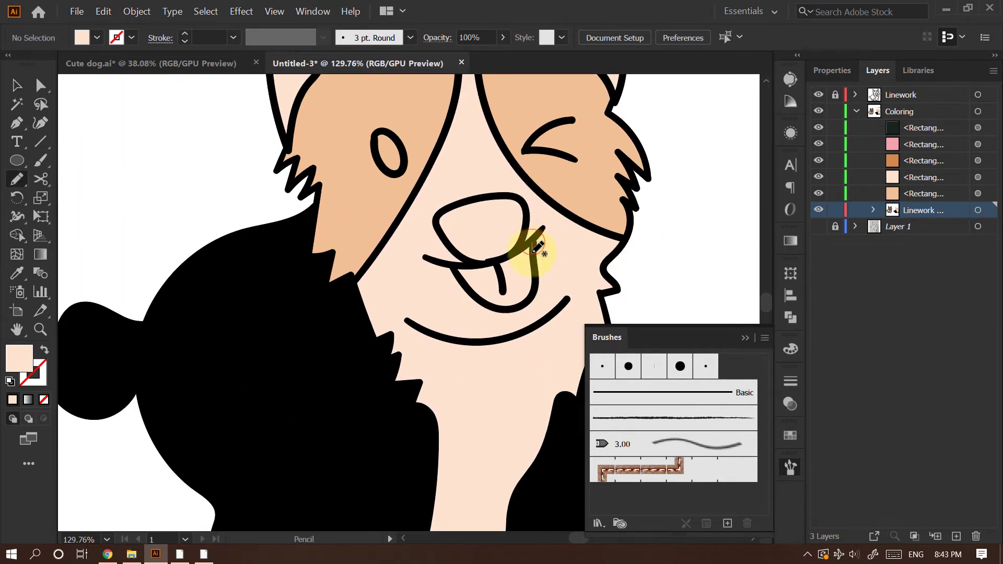
pyautogui.moveTo(534, 253); pyautogui.dragTo(536, 270)
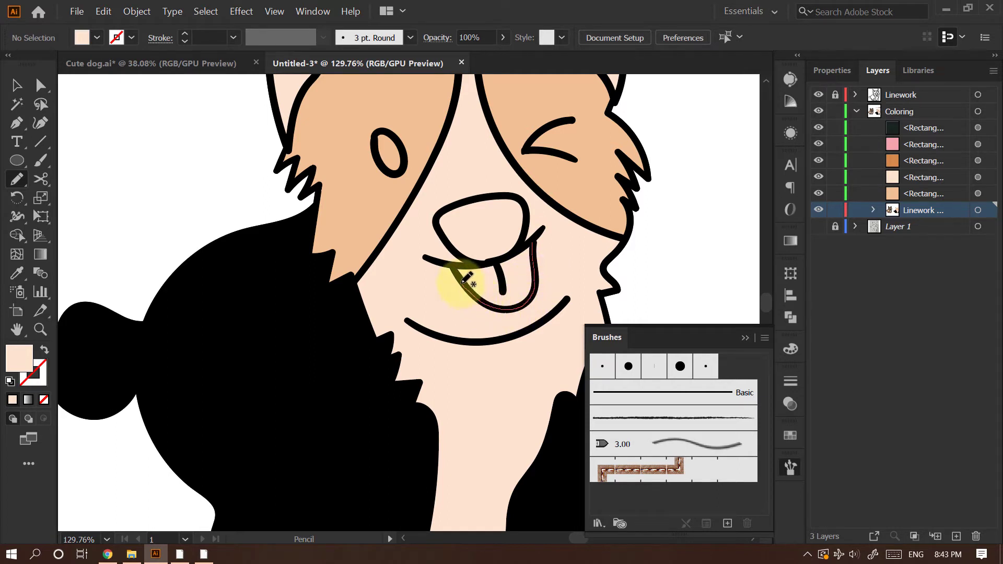
pyautogui.moveTo(472, 263)
pyautogui.mouseDown()
pyautogui.moveTo(534, 240)
pyautogui.moveTo(506, 293)
pyautogui.moveTo(462, 275)
pyautogui.mouseUp()
pyautogui.moveTo(462, 275); pyautogui.dragTo(477, 299)
# Fill the tongue shape with pink sampled from the finished reference dog's tongue and deselect it
pyautogui.press('i')
pyautogui.click(85, 230)
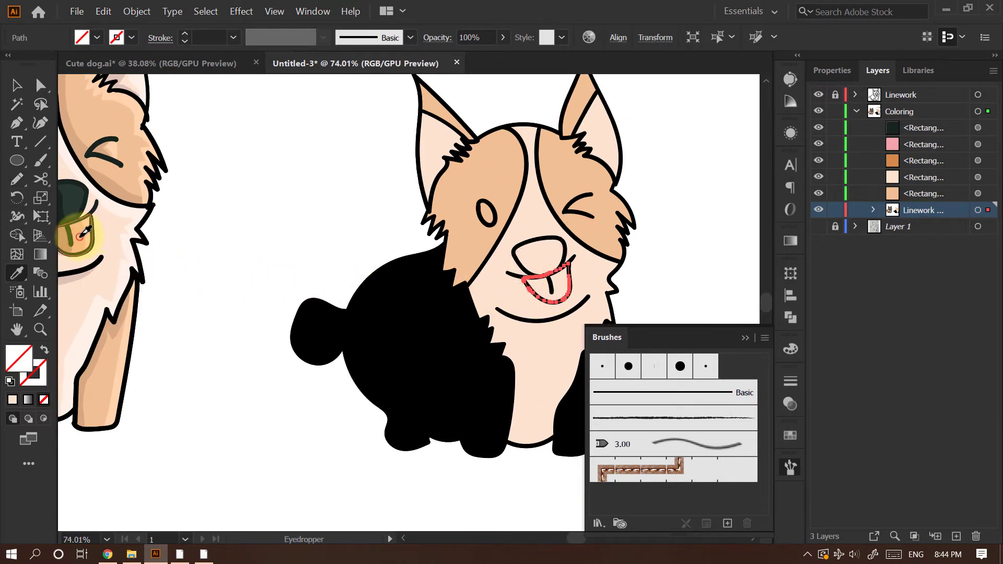
pyautogui.click(80, 236)
pyautogui.moveTo(572, 172); pyautogui.dragTo(533, 203)
pyautogui.moveTo(532, 206); pyautogui.dragTo(499, 309)
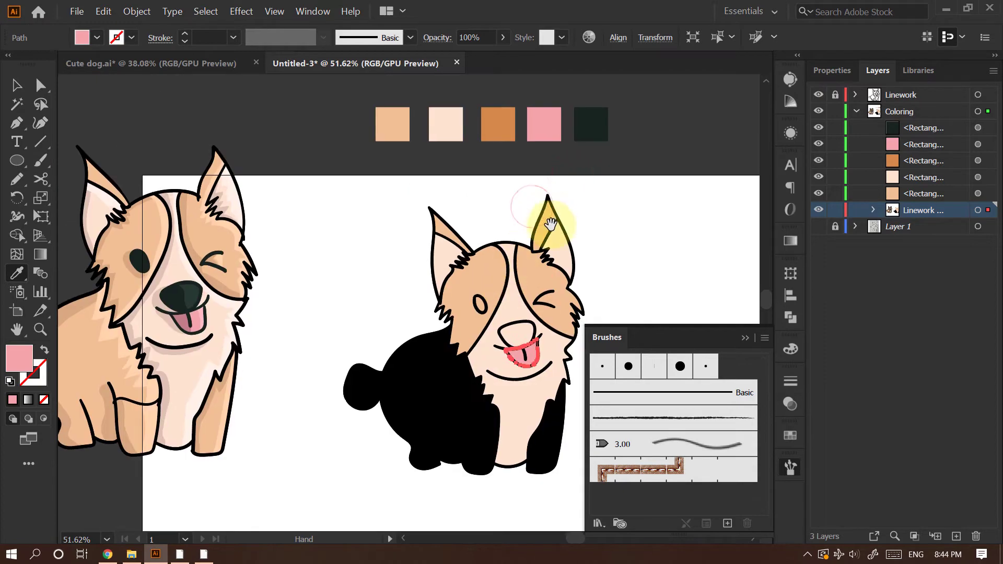
pyautogui.press('v')
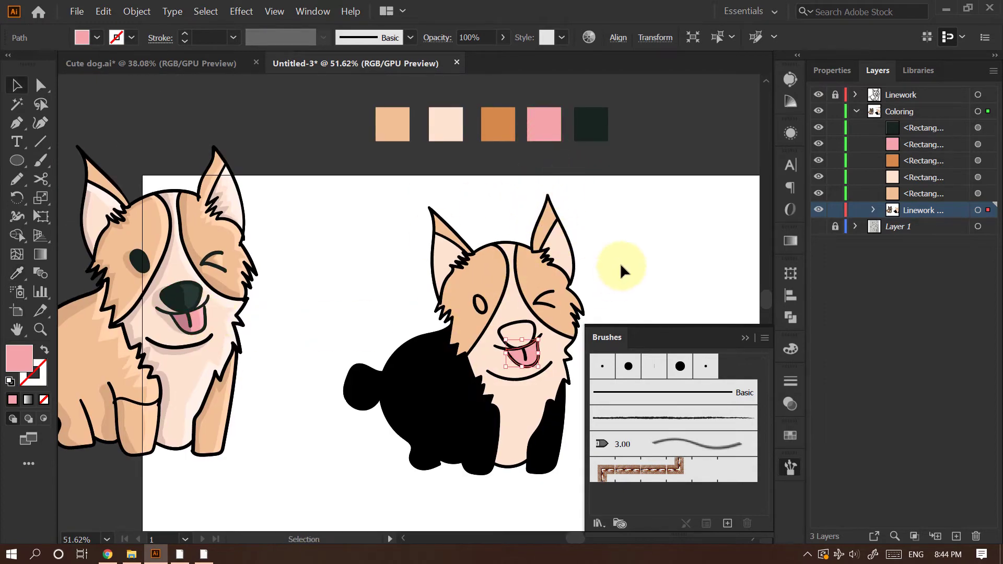
pyautogui.click(624, 265)
pyautogui.scroll(3, 533, 257)
pyautogui.click(452, 307)
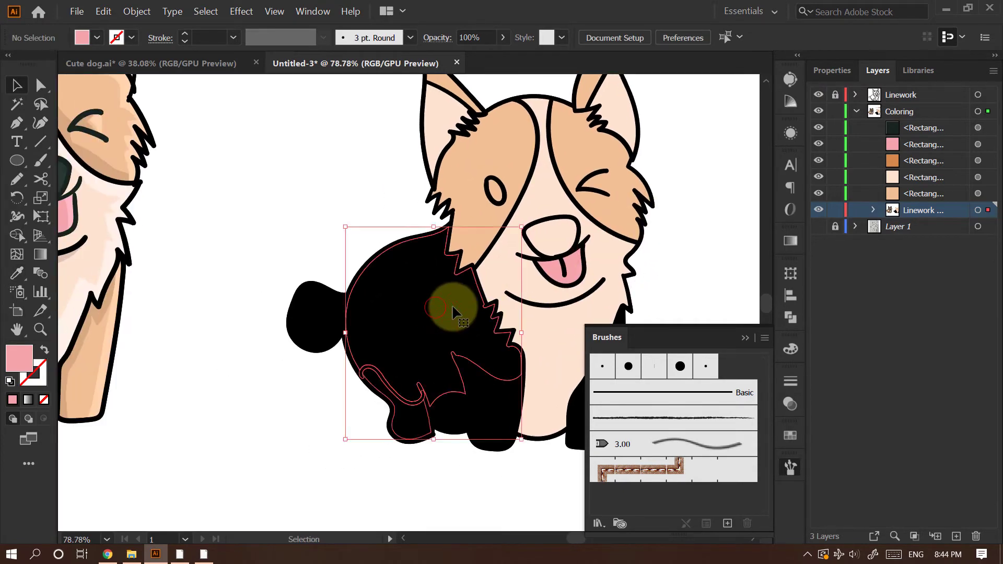
pyautogui.scroll(-2, 452, 304)
pyautogui.click(698, 223)
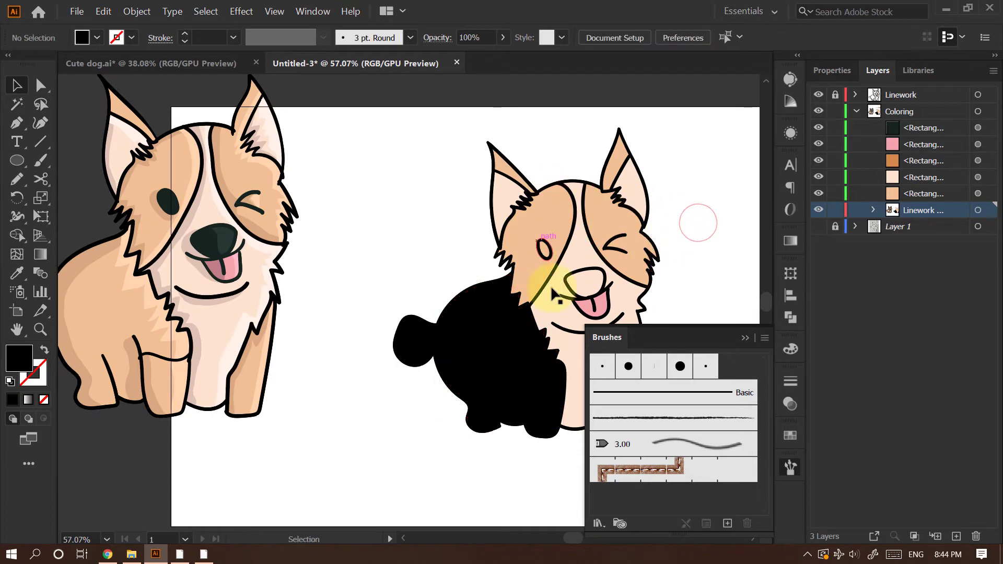
# Fill the black body shape with tan sampled from the finished reference dog's body
pyautogui.click(481, 328)
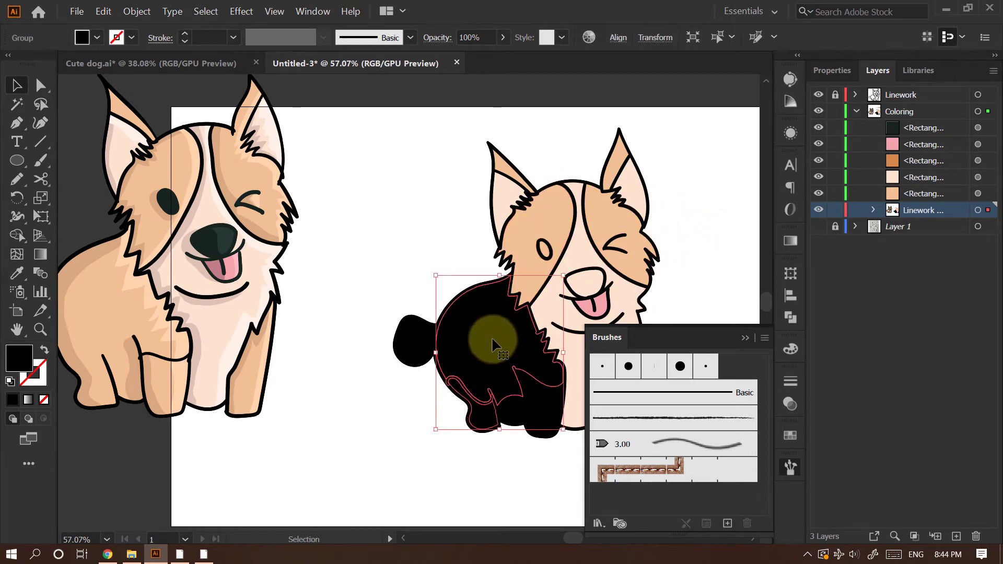
pyautogui.press('i')
pyautogui.click(117, 310)
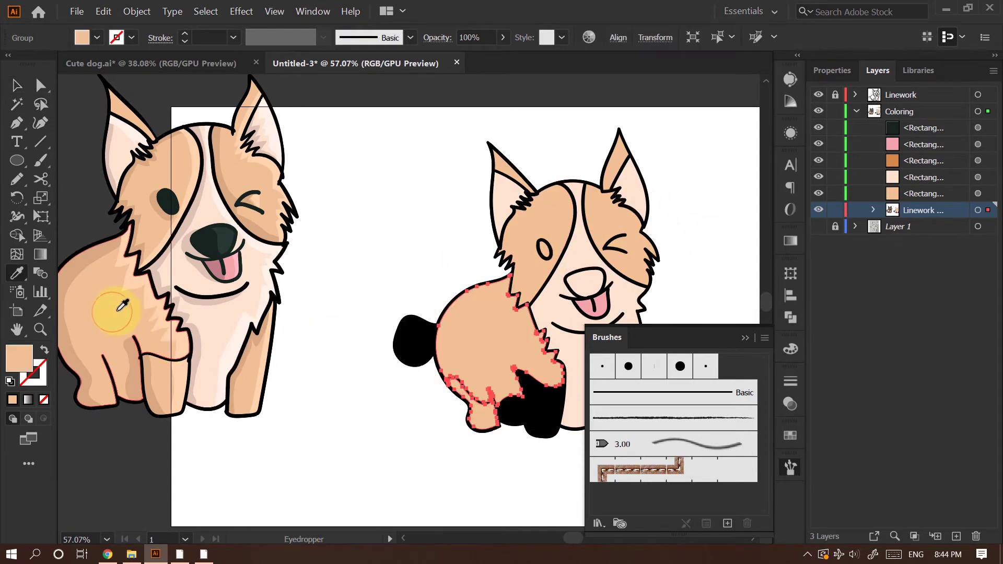
pyautogui.press('v')
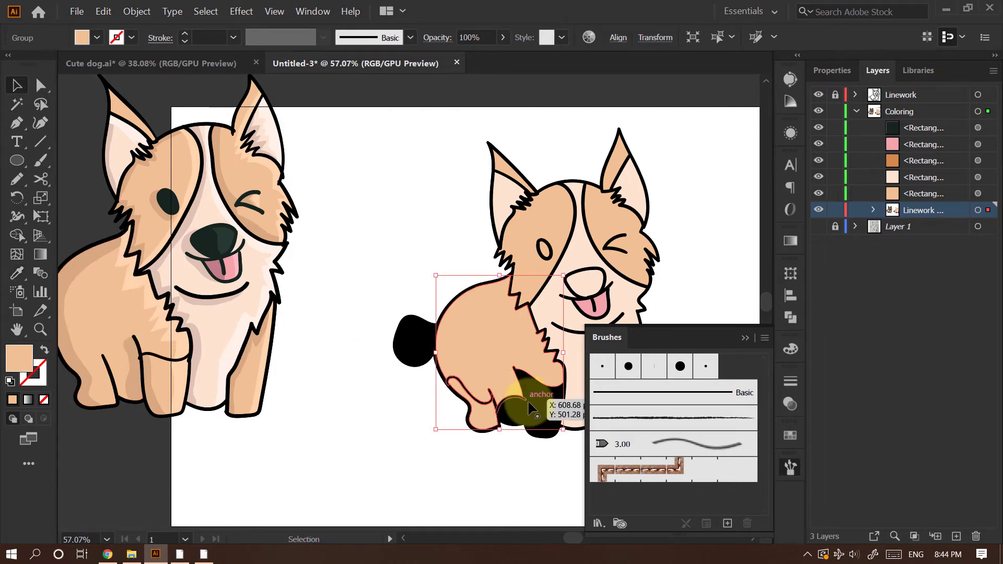
# Fill the front leg beside the body and the small shape behind it with tan from the reference dog, and deselect
pyautogui.click(540, 409)
pyautogui.press('i')
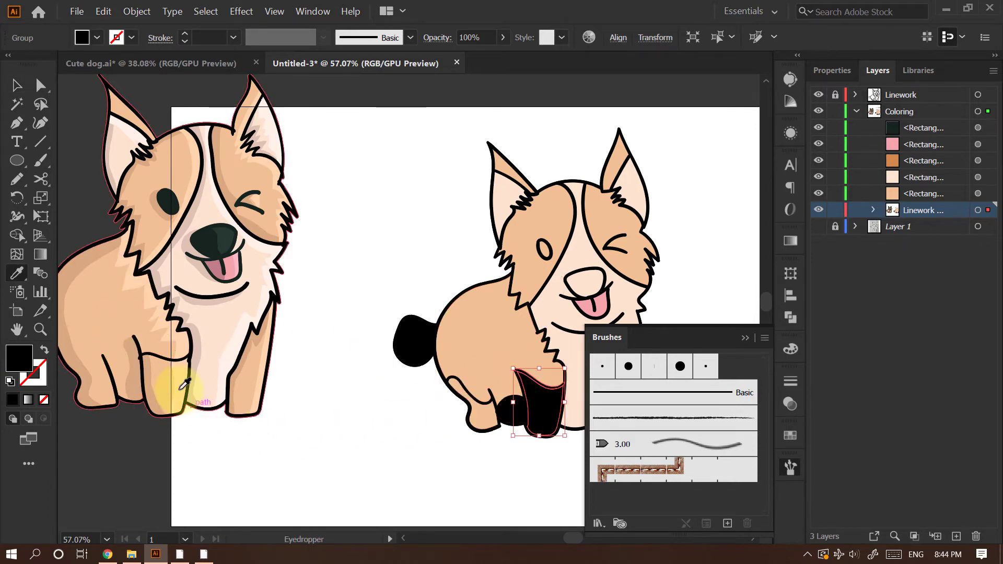
pyautogui.click(159, 377)
pyautogui.click(511, 409)
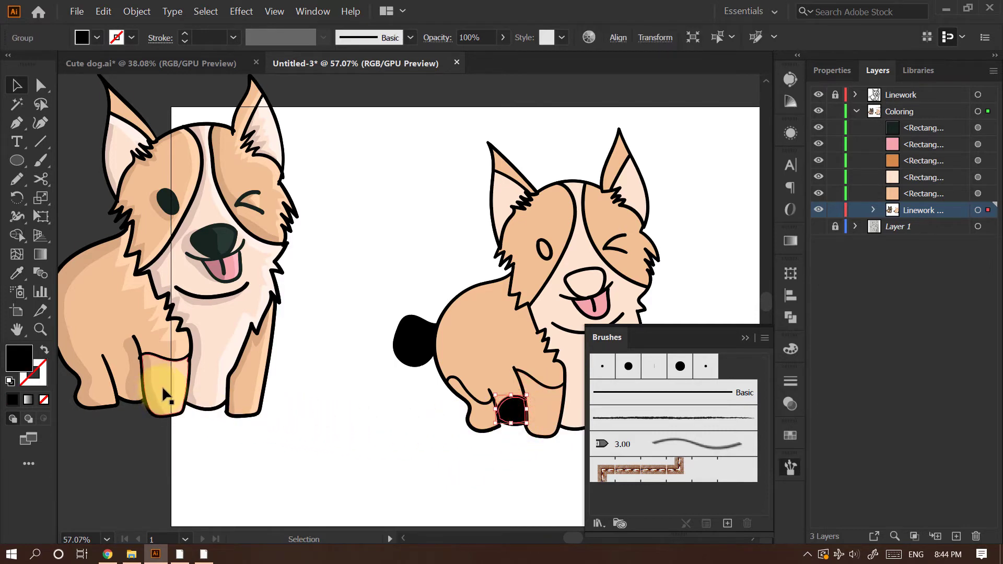
pyautogui.press('i')
pyautogui.click(126, 368)
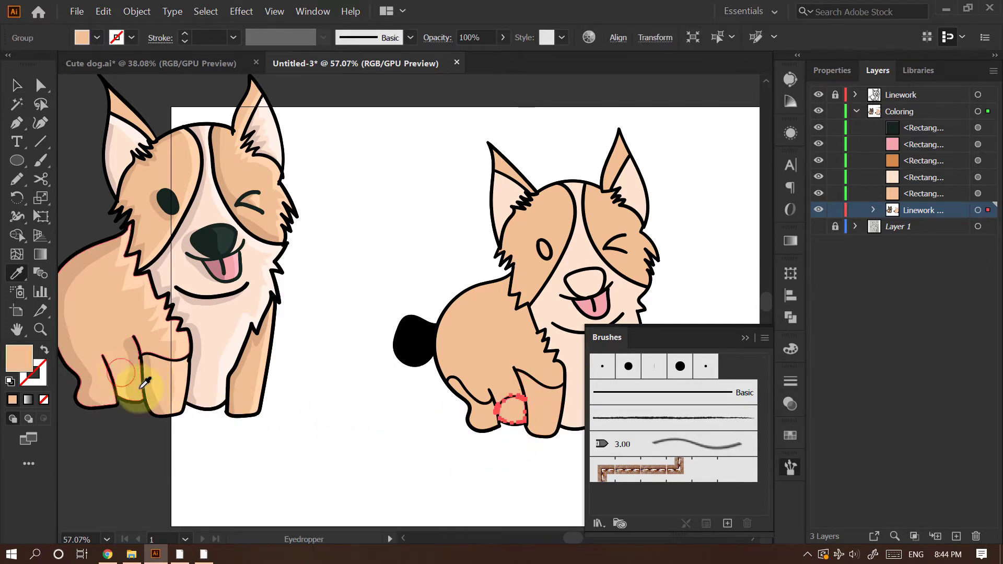
pyautogui.press('v')
pyautogui.click(286, 456)
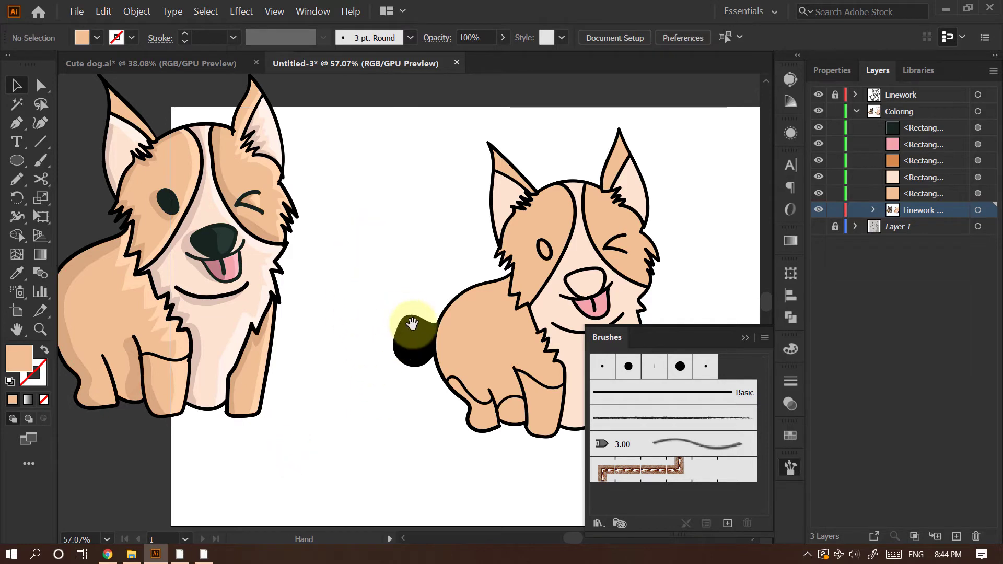
# Fill the other front leg, beyond the chest, with tan sampled from the reference dog's matching leg and deselect it
pyautogui.moveTo(409, 337); pyautogui.dragTo(378, 331)
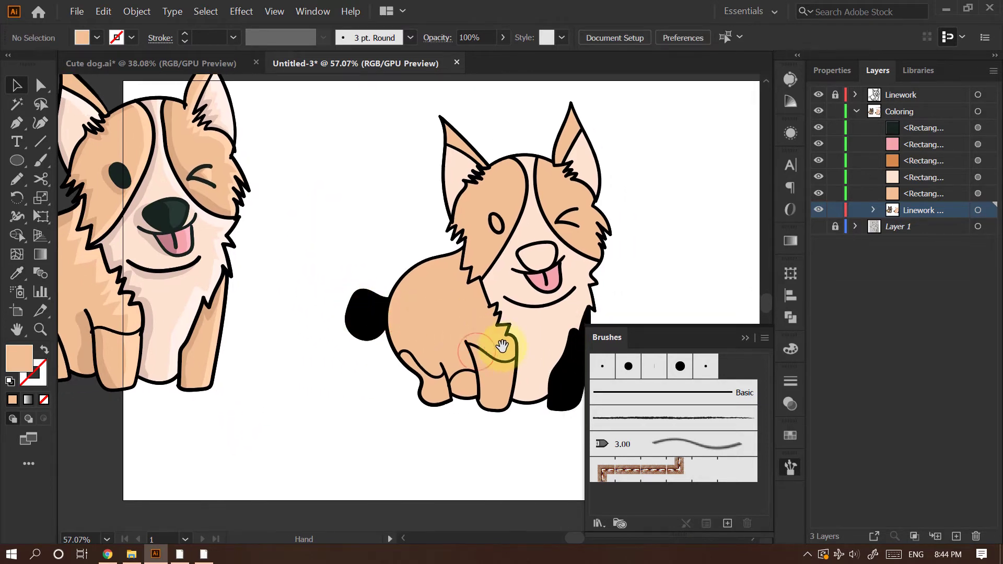
pyautogui.moveTo(497, 337); pyautogui.dragTo(477, 326)
pyautogui.scroll(-1, 425, 334)
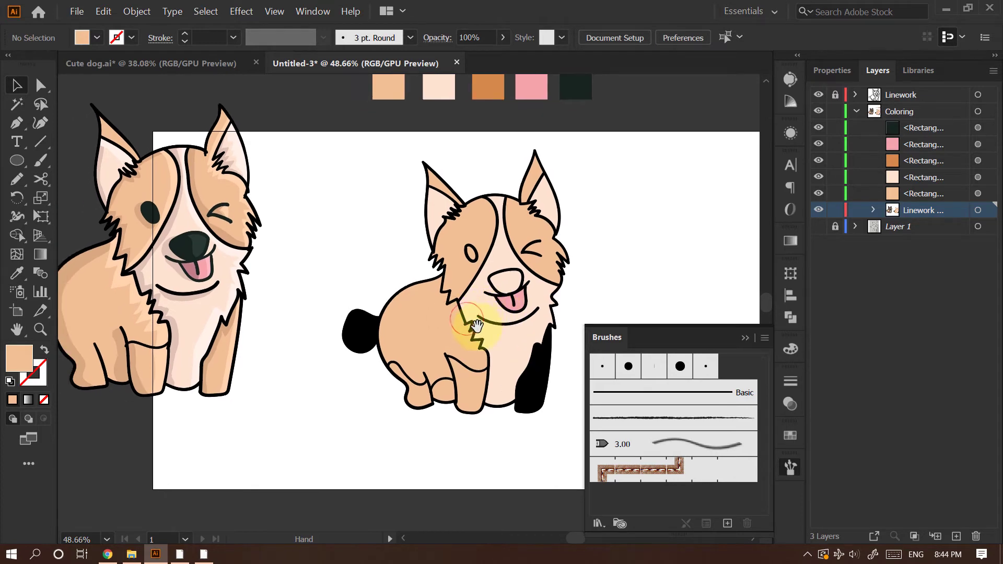
pyautogui.click(452, 389)
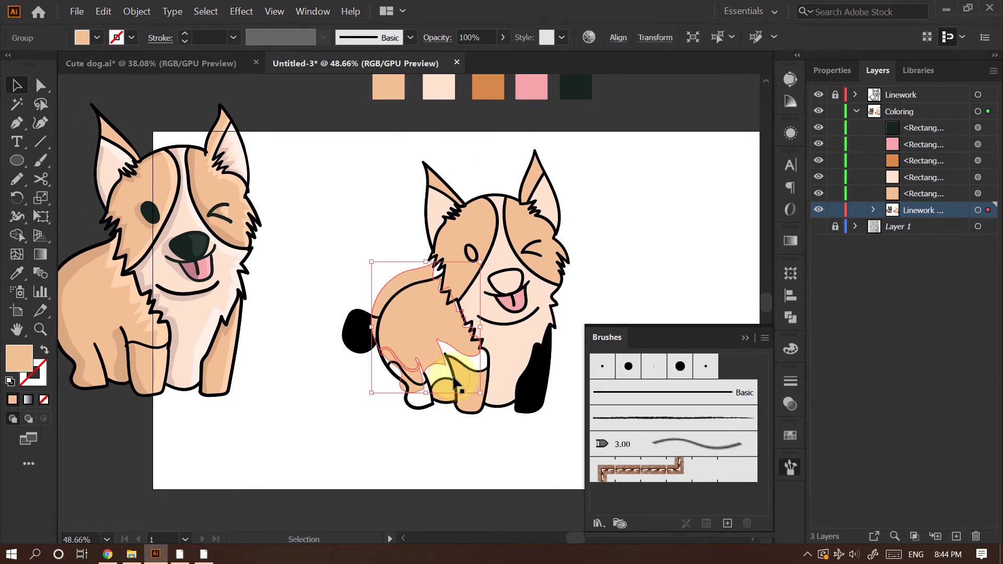
pyautogui.click(614, 271)
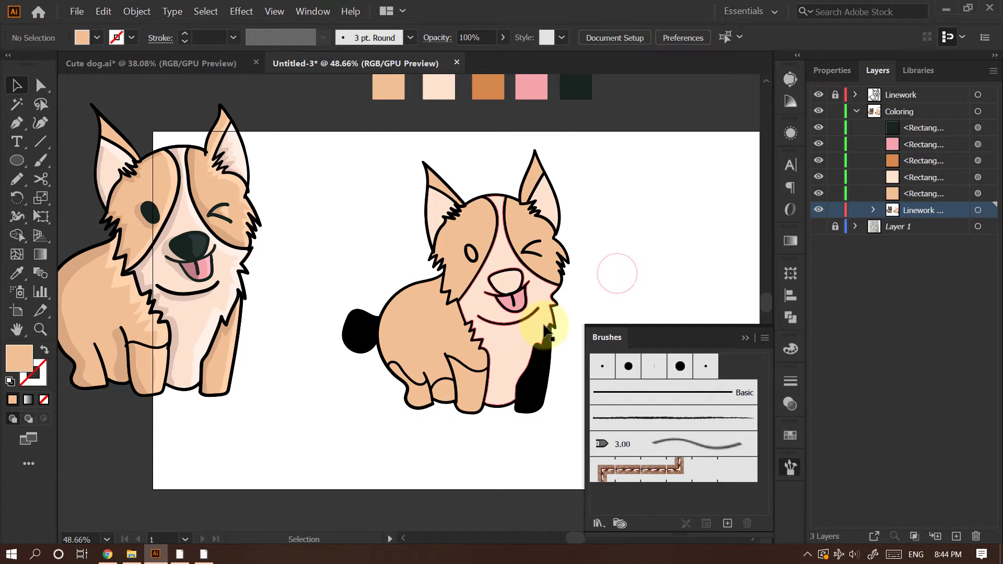
pyautogui.click(529, 366)
pyautogui.press('i')
pyautogui.click(225, 354)
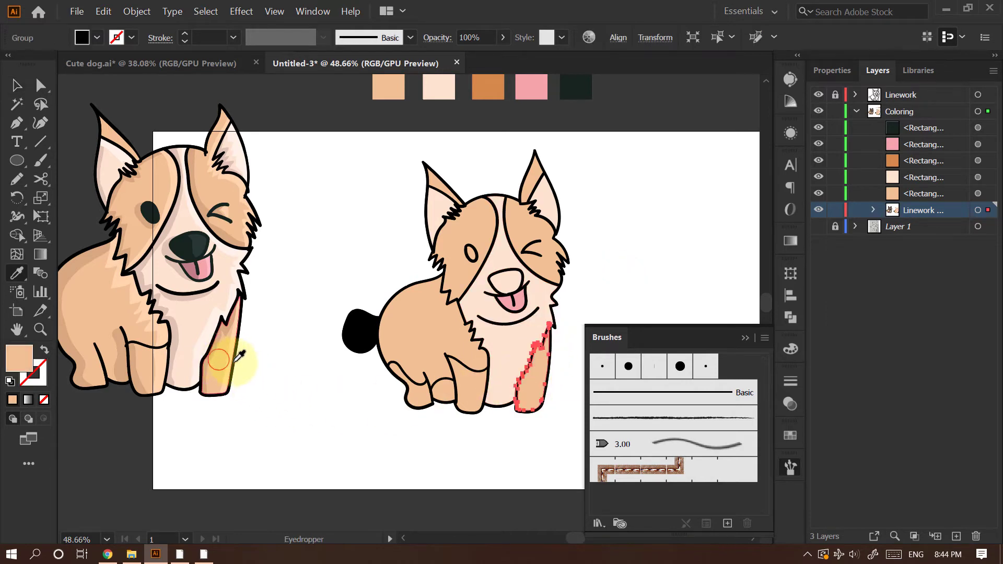
pyautogui.click(630, 257)
# Fill the black tail shape with tan sampled from the reference dog's tail and deselect it
pyautogui.moveTo(419, 307); pyautogui.dragTo(437, 307)
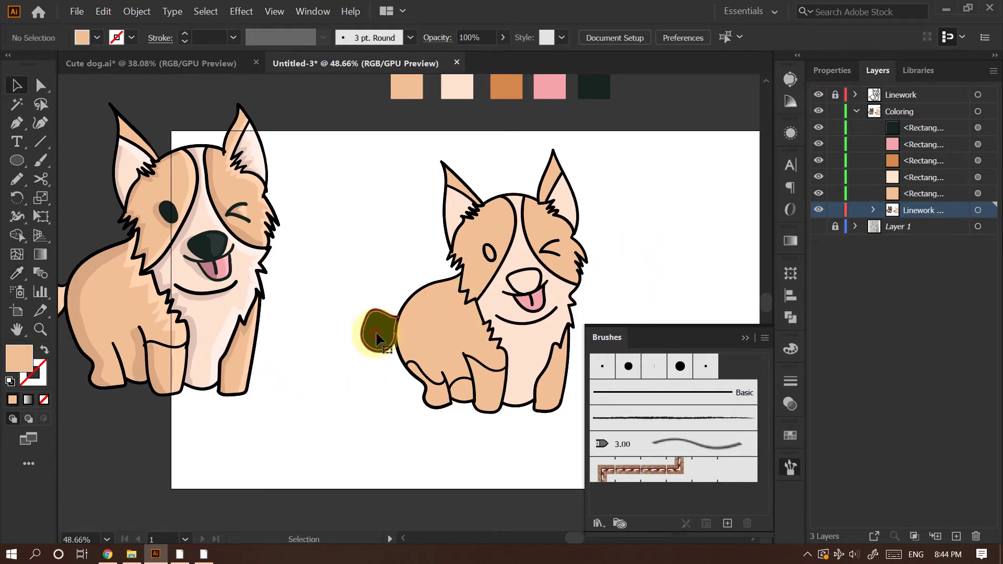
pyautogui.click(376, 337)
pyautogui.press('i')
pyautogui.moveTo(390, 217); pyautogui.dragTo(436, 237)
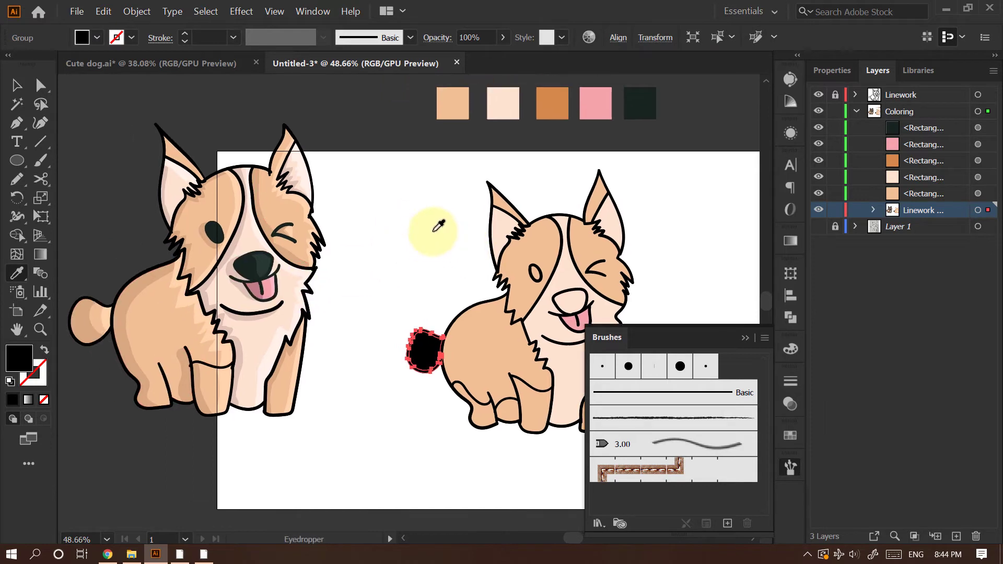
pyautogui.click(94, 318)
pyautogui.press('v')
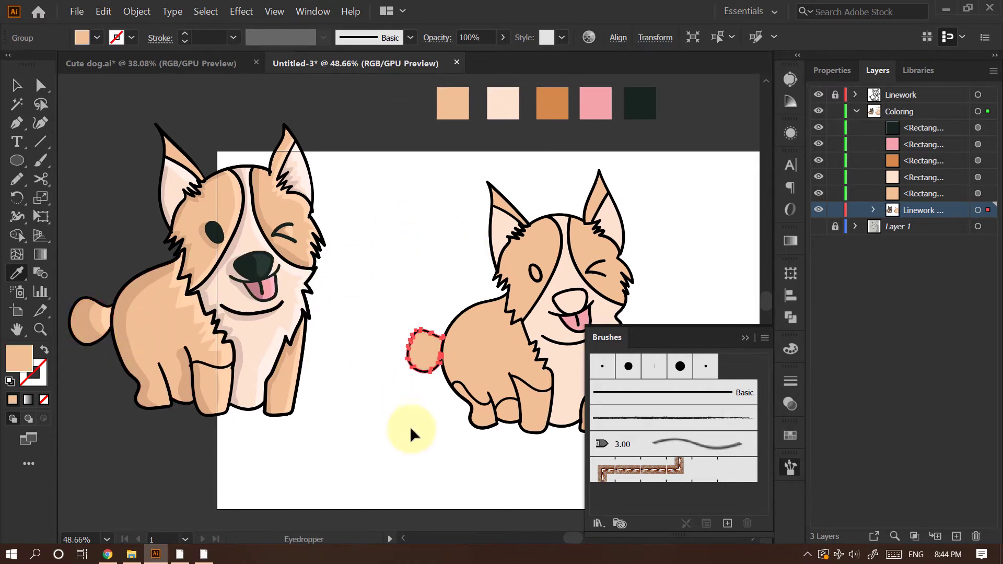
pyautogui.click(409, 430)
pyautogui.moveTo(537, 335); pyautogui.dragTo(434, 321)
pyautogui.scroll(1, 528, 280)
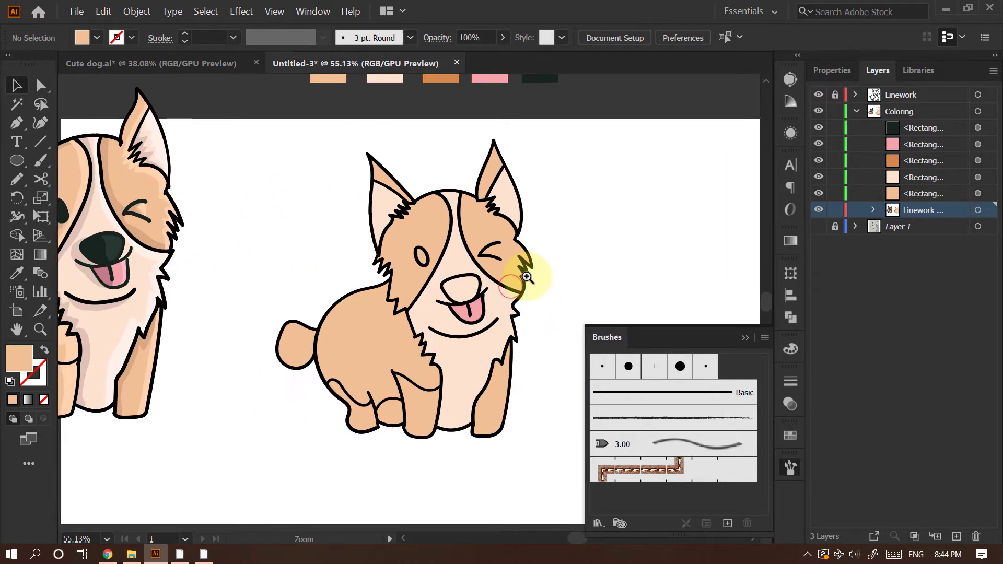
pyautogui.click(472, 298)
pyautogui.click(594, 242)
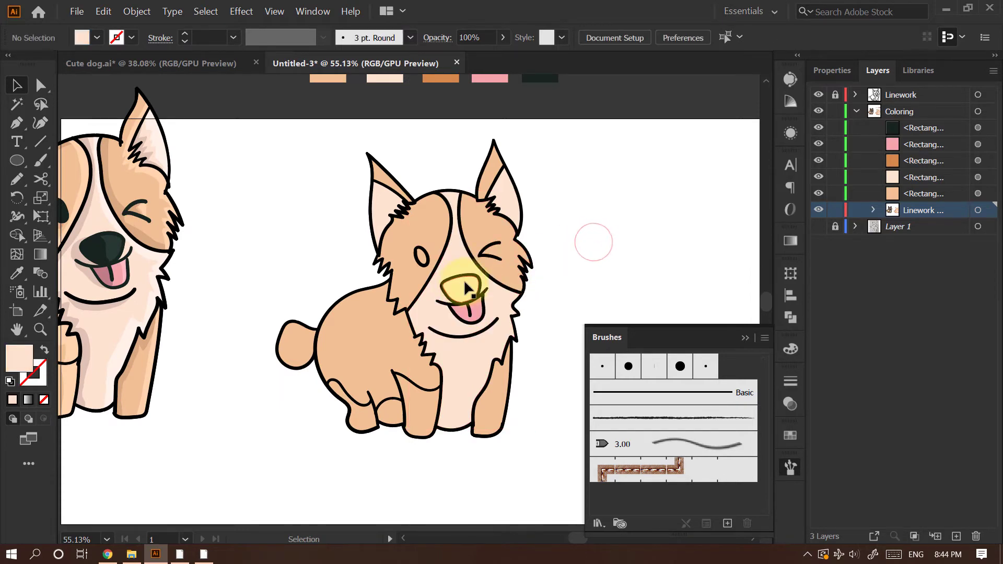
pyautogui.moveTo(466, 286); pyautogui.dragTo(431, 280)
pyautogui.hotkey('ctrl', 'z')
pyautogui.click(599, 274)
# Outline the nose with the Pencil tool as a closed shape along its linework
pyautogui.moveTo(486, 298); pyautogui.dragTo(504, 296)
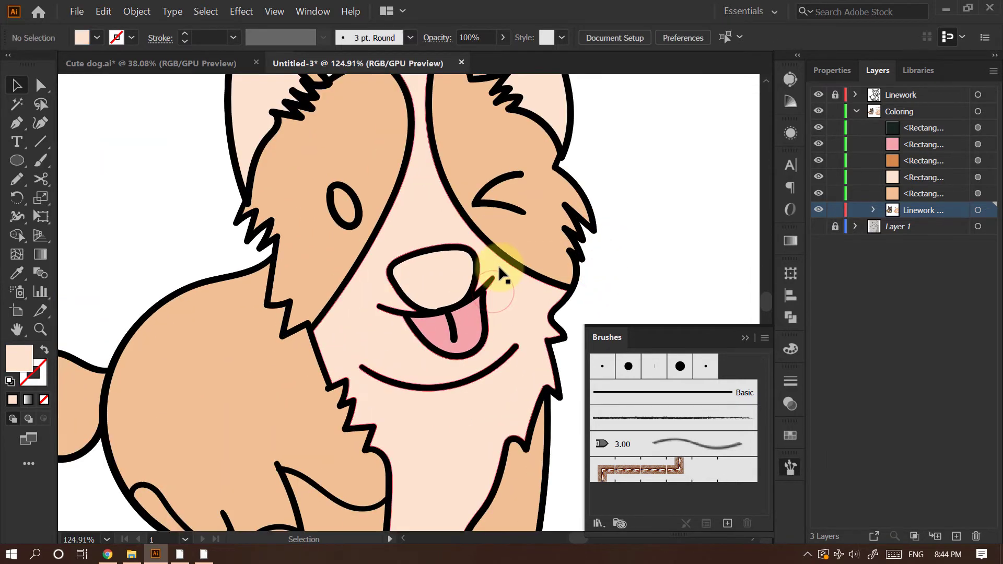
pyautogui.press('n')
pyautogui.moveTo(417, 240); pyautogui.dragTo(432, 263)
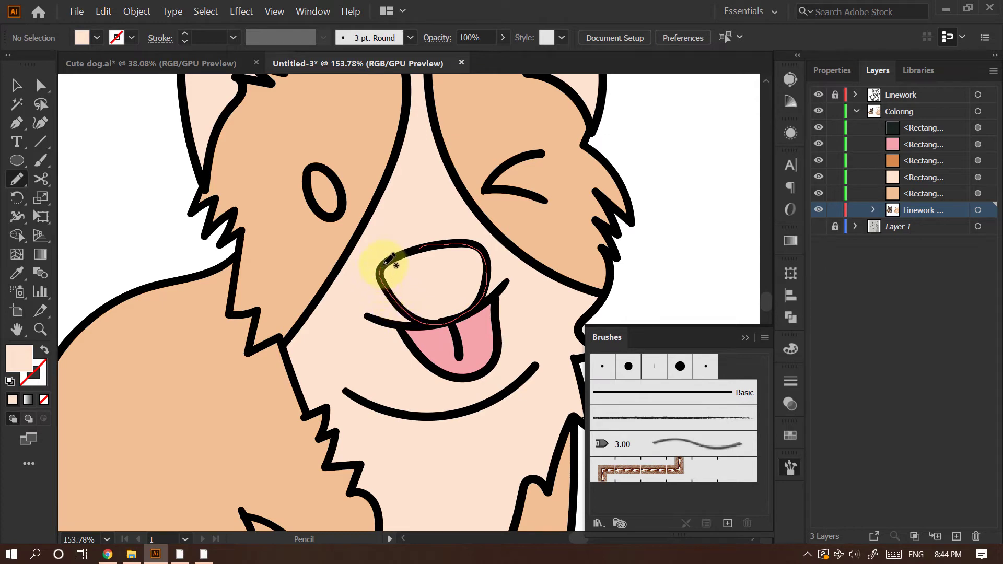
pyautogui.moveTo(410, 251); pyautogui.dragTo(459, 249)
# Fill the nose shape with the near-black colour sampled from the finished reference dog and deselect it
pyautogui.moveTo(531, 223); pyautogui.dragTo(465, 240)
pyautogui.moveTo(444, 275); pyautogui.dragTo(549, 292)
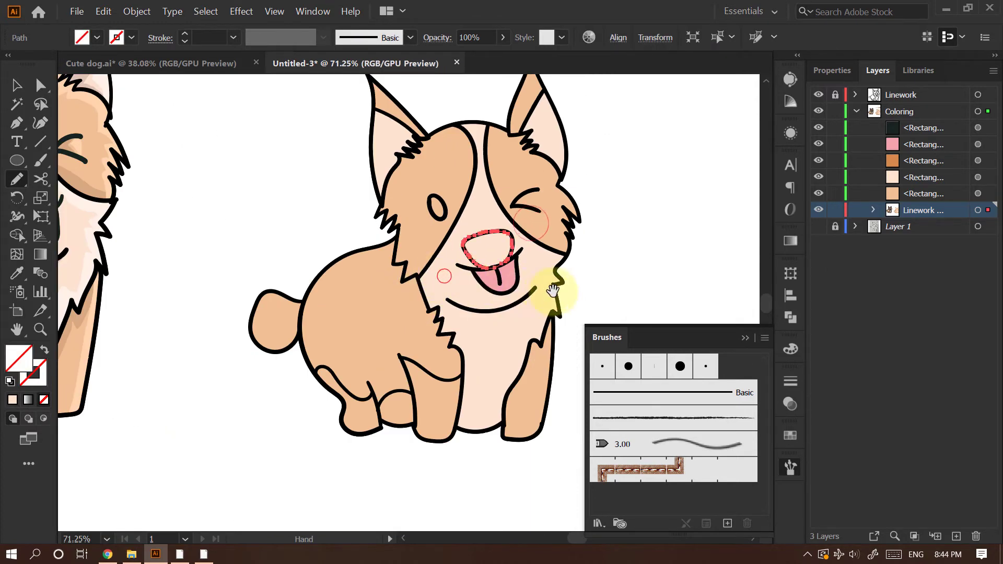
pyautogui.moveTo(582, 240); pyautogui.dragTo(558, 231)
pyautogui.press('i')
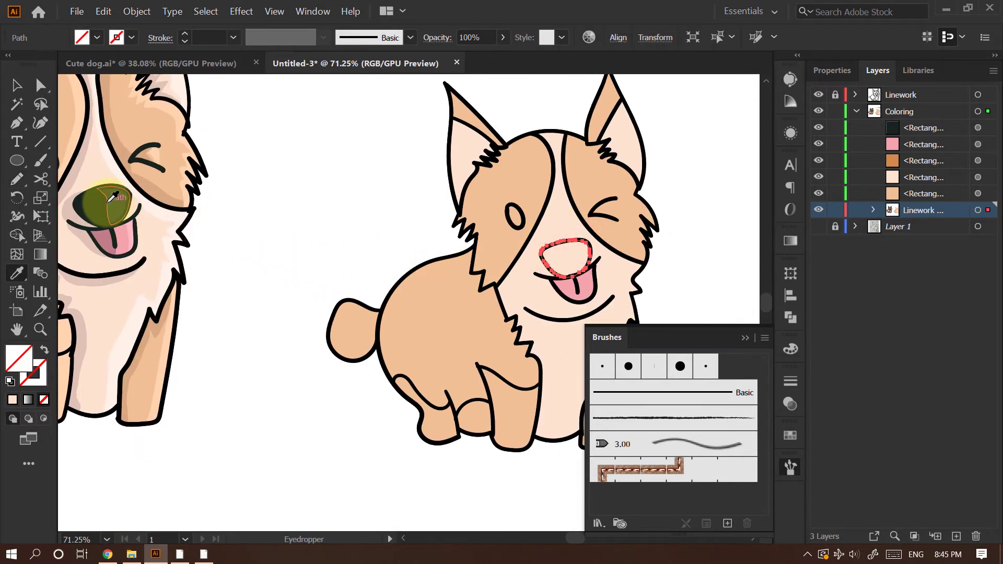
pyautogui.scroll(-1, 514, 210)
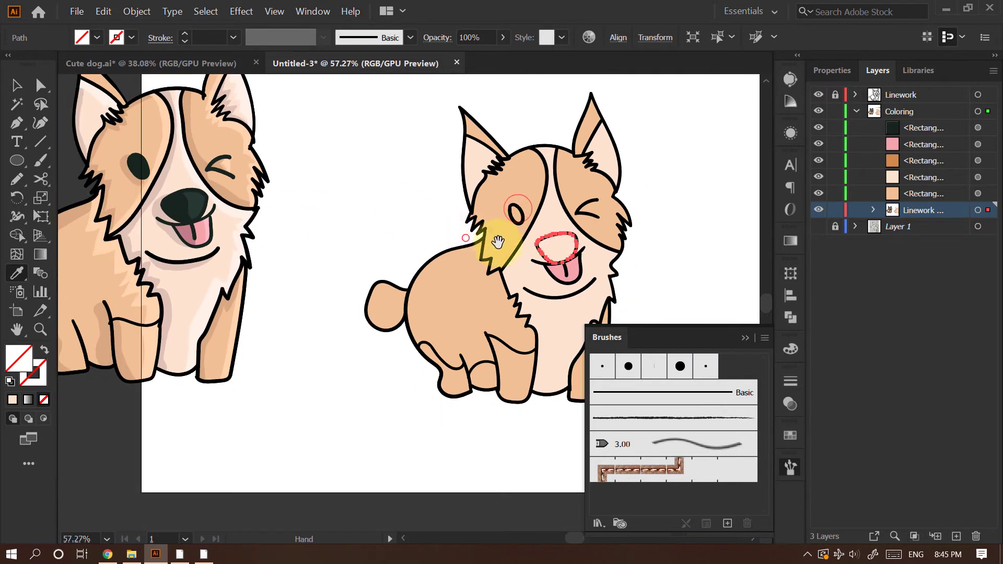
pyautogui.click(149, 168)
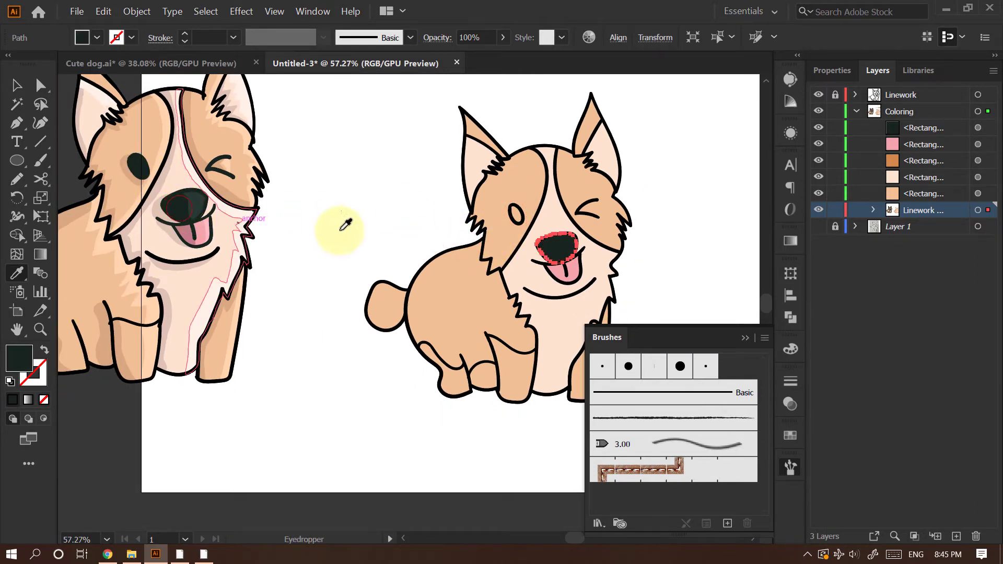
pyautogui.press('v')
pyautogui.click(673, 195)
# Outline the open eye with the Pencil tool as a closed oval shape along its linework
pyautogui.moveTo(537, 234)
pyautogui.mouseDown()
pyautogui.moveTo(612, 222)
pyautogui.moveTo(657, 175)
pyautogui.moveTo(595, 203)
pyautogui.mouseUp()
pyautogui.press('n')
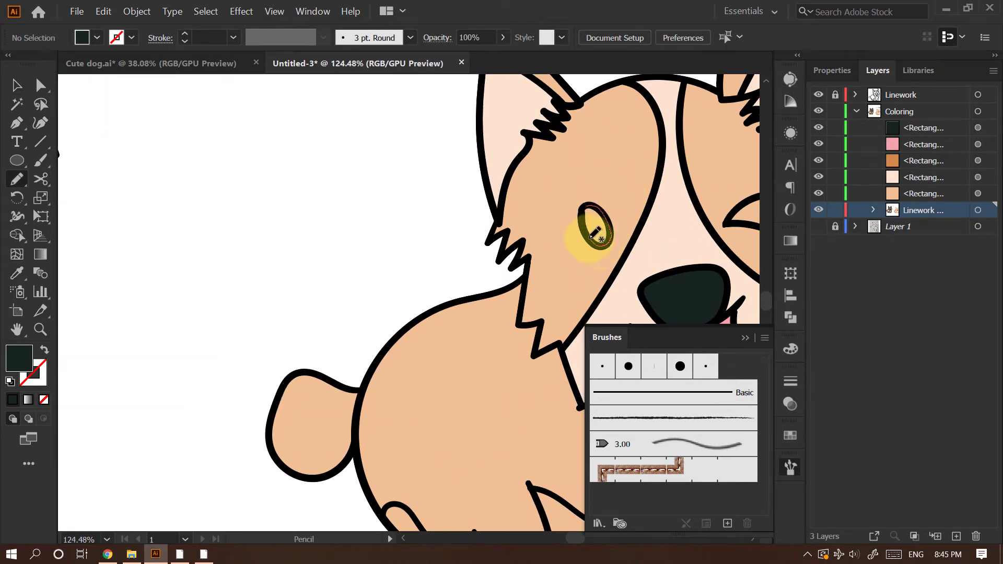
pyautogui.moveTo(583, 207); pyautogui.dragTo(590, 206)
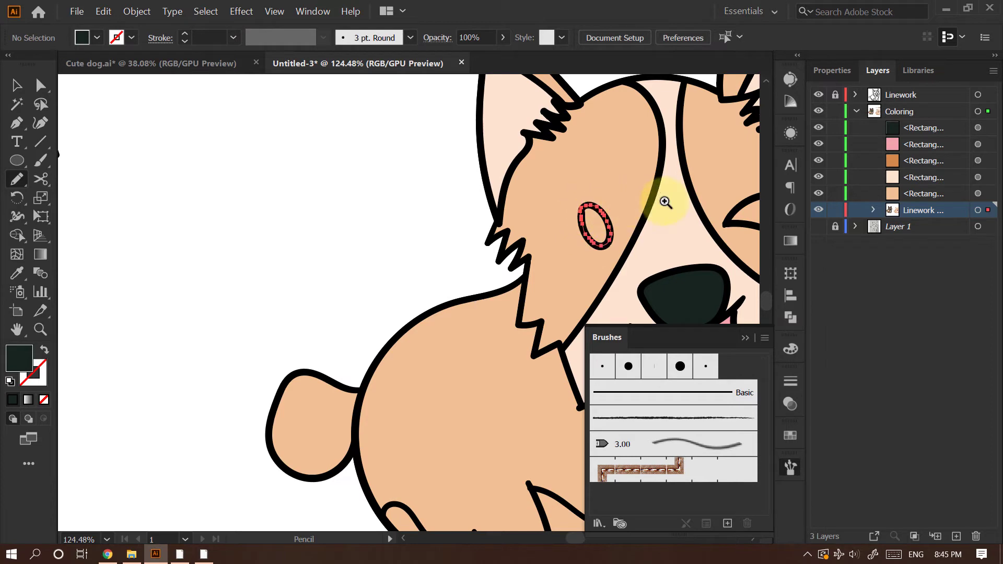
# Fill the open eye shape with the near-black colour of the reference dog's nose and deselect it
pyautogui.moveTo(667, 191); pyautogui.dragTo(523, 232)
pyautogui.press('i')
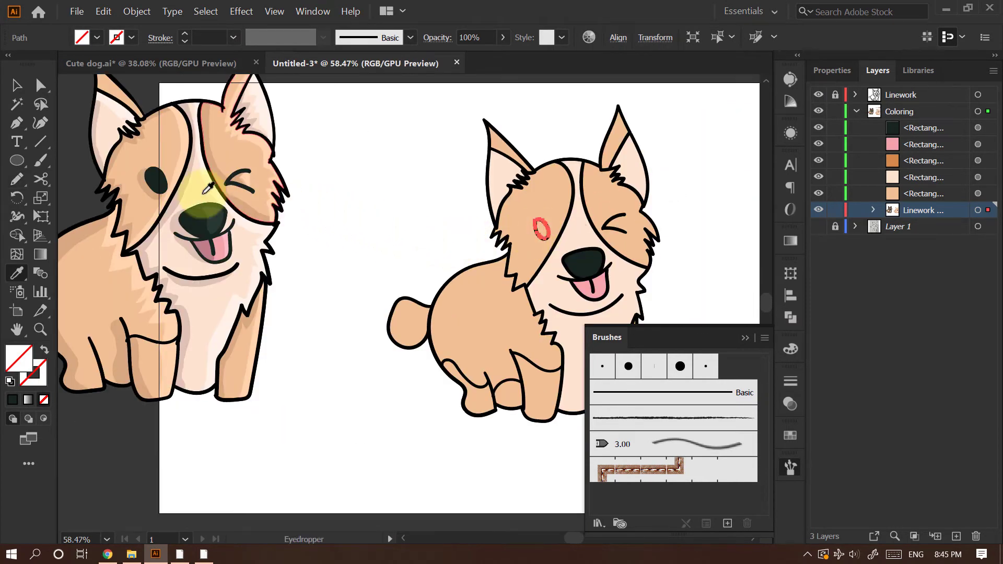
pyautogui.click(206, 222)
pyautogui.press('v')
pyautogui.click(692, 202)
pyautogui.moveTo(663, 228); pyautogui.dragTo(565, 249)
pyautogui.moveTo(538, 239)
pyautogui.mouseDown()
pyautogui.moveTo(582, 229)
pyautogui.moveTo(554, 248)
pyautogui.mouseUp()
pyautogui.moveTo(548, 255); pyautogui.dragTo(585, 230)
pyautogui.moveTo(580, 231); pyautogui.dragTo(564, 196)
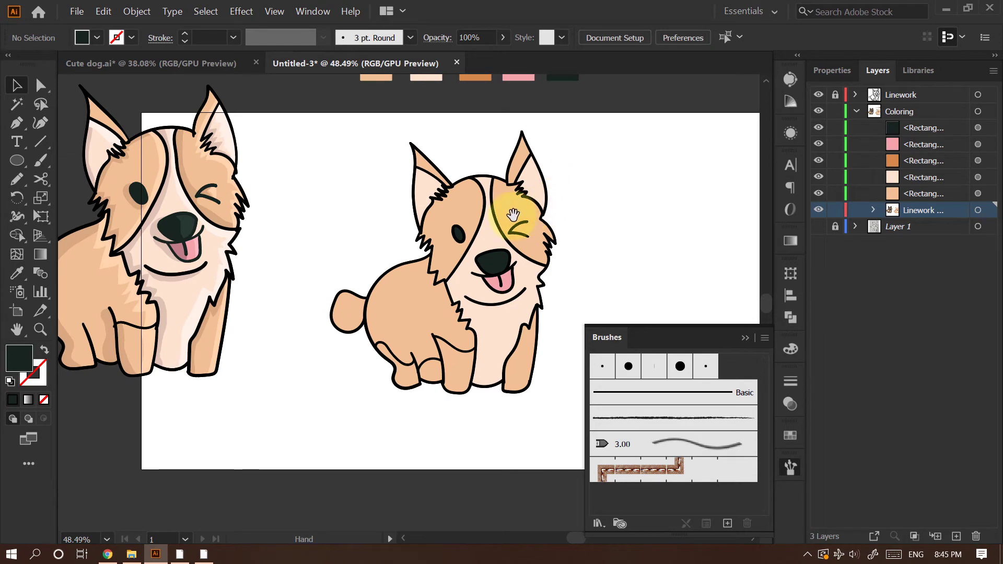
pyautogui.moveTo(448, 233); pyautogui.dragTo(533, 247)
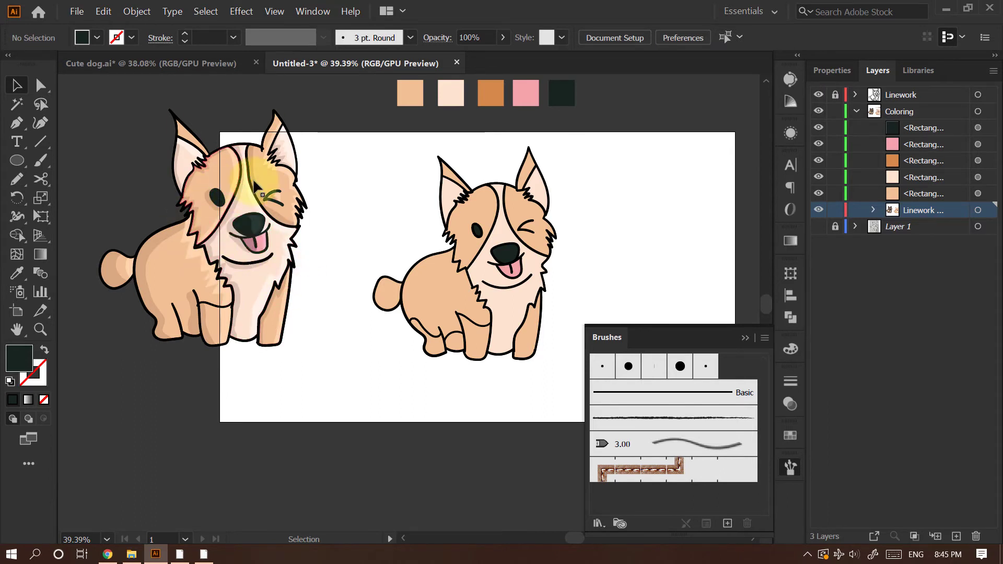
# Collapse the Coloring layer and lock it
pyautogui.click(857, 111)
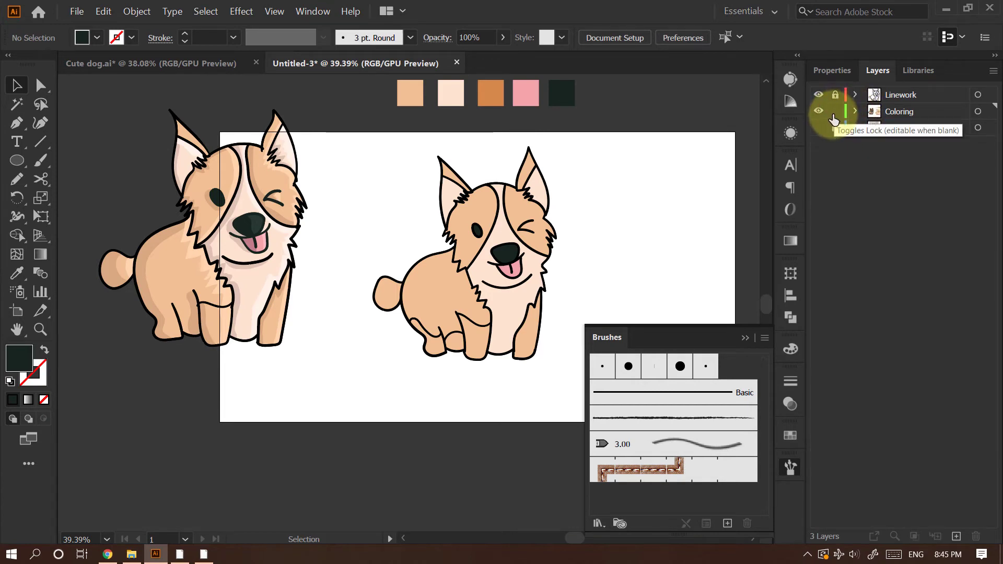
pyautogui.click(833, 123)
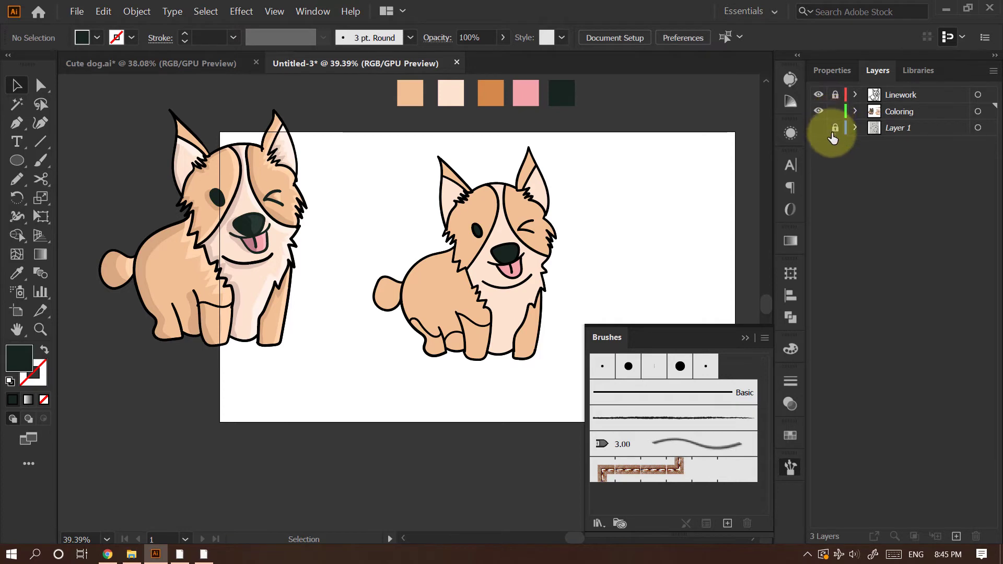
pyautogui.click(835, 110)
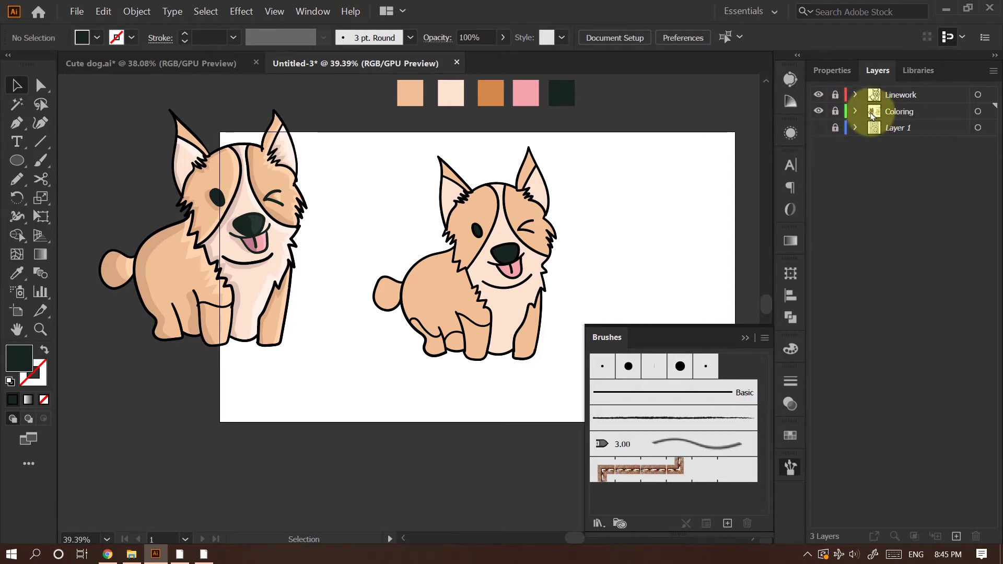
# Add a new layer directly above the Coloring layer and name it Shading
pyautogui.click(894, 126)
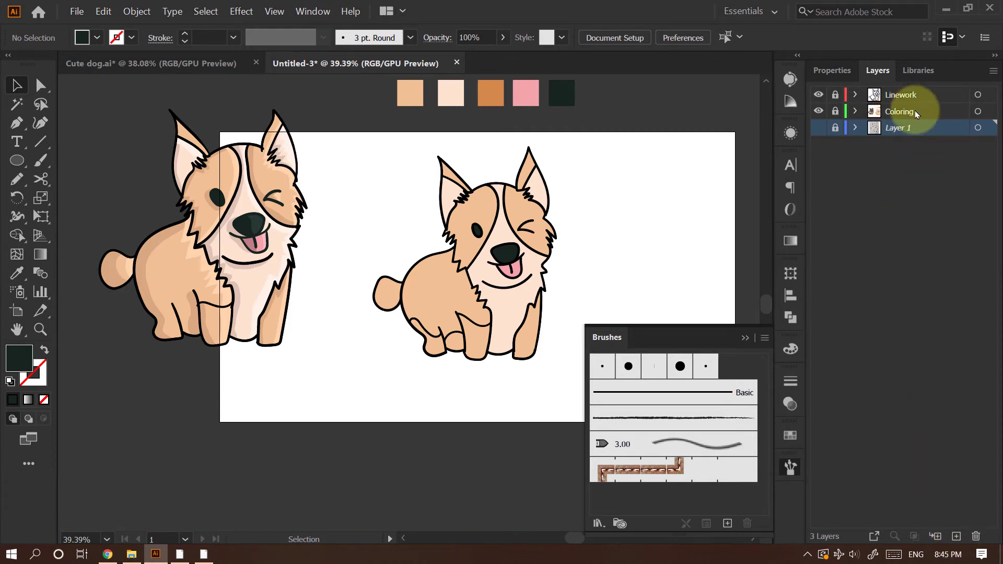
pyautogui.click(883, 117)
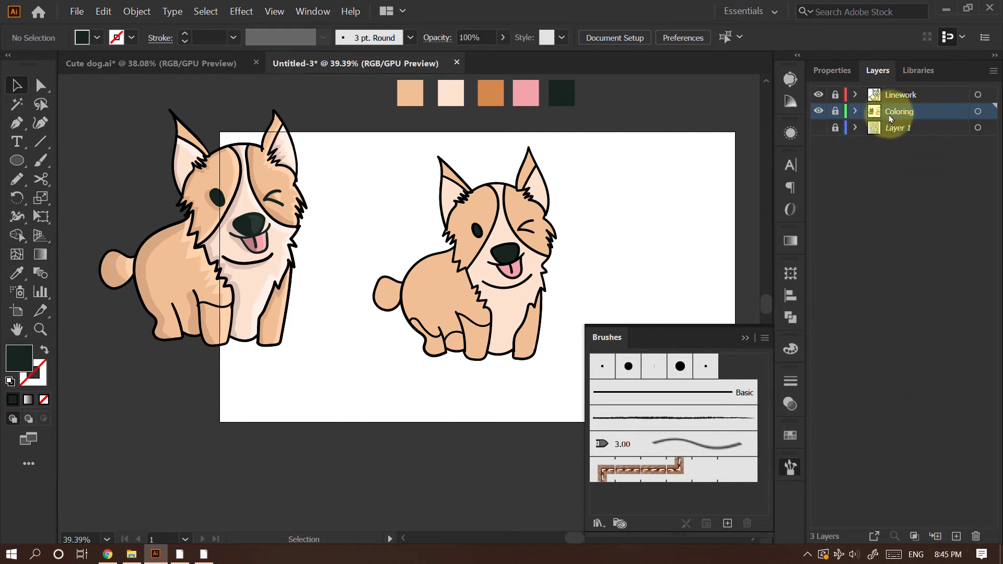
pyautogui.click(955, 536)
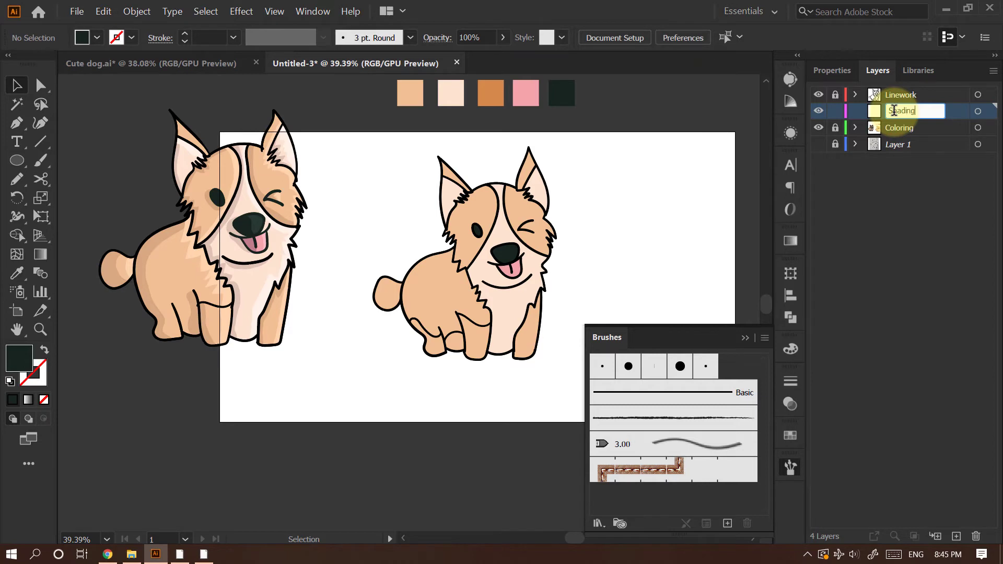
pyautogui.scroll(2, 491, 255)
pyautogui.moveTo(546, 241); pyautogui.dragTo(483, 217)
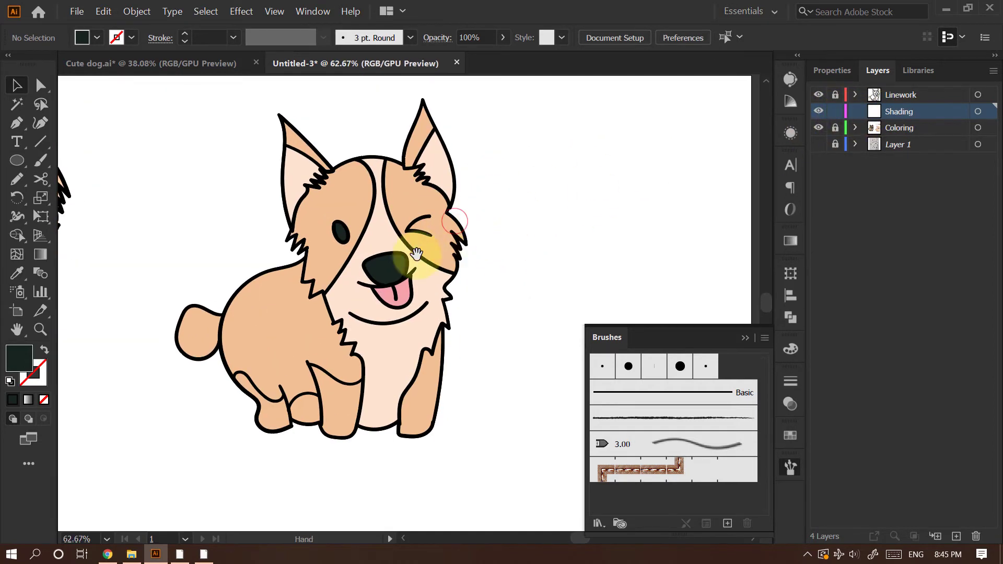
# Sketch a curved arrow with the Paintbrush in the empty area beside the dog's head, pointing towards it to mark the light direction
pyautogui.moveTo(440, 248); pyautogui.dragTo(606, 235)
pyautogui.moveTo(543, 221); pyautogui.dragTo(493, 253)
pyautogui.moveTo(516, 220)
pyautogui.mouseDown()
pyautogui.moveTo(455, 256)
pyautogui.moveTo(534, 223)
pyautogui.mouseUp()
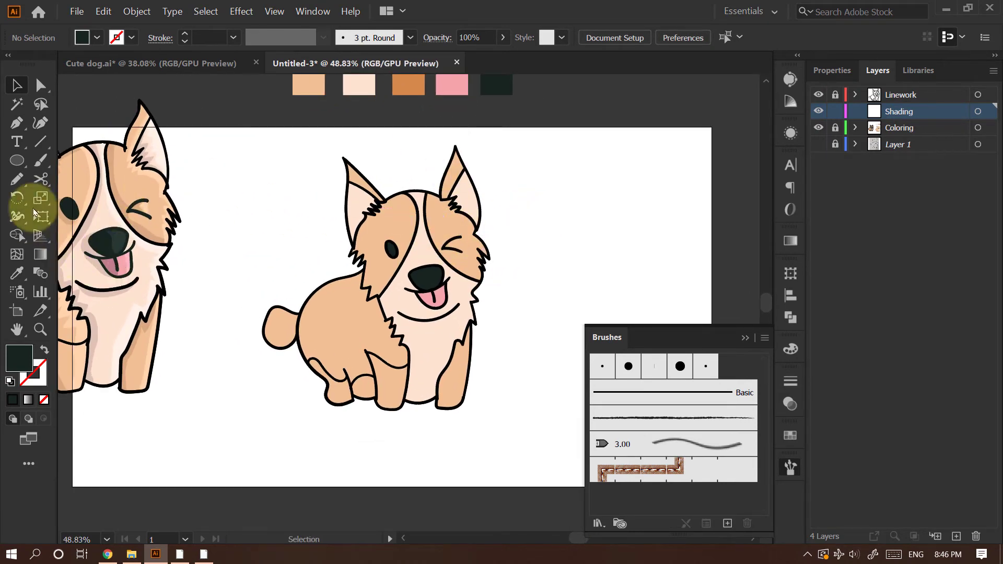
pyautogui.click(41, 160)
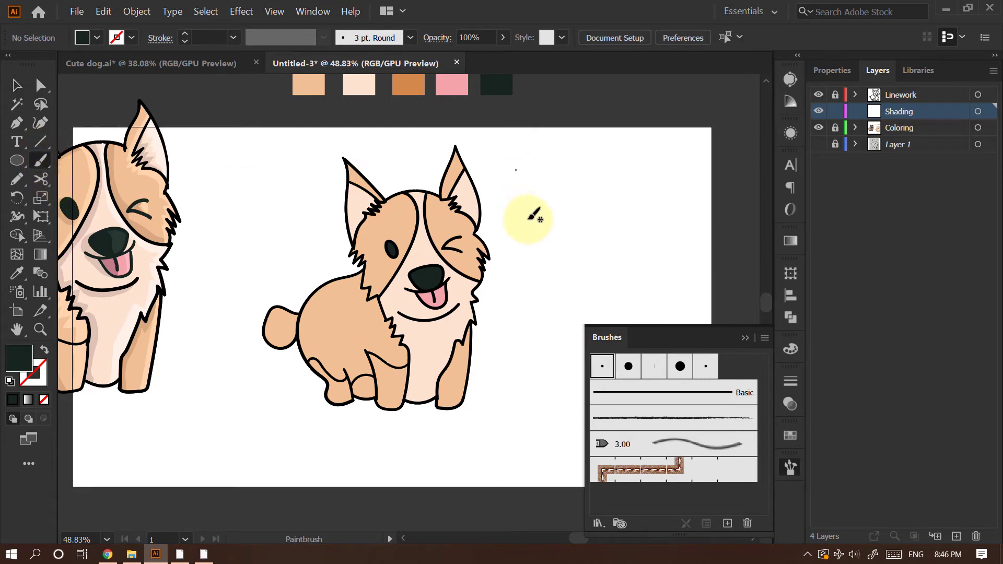
pyautogui.moveTo(543, 186); pyautogui.dragTo(636, 168)
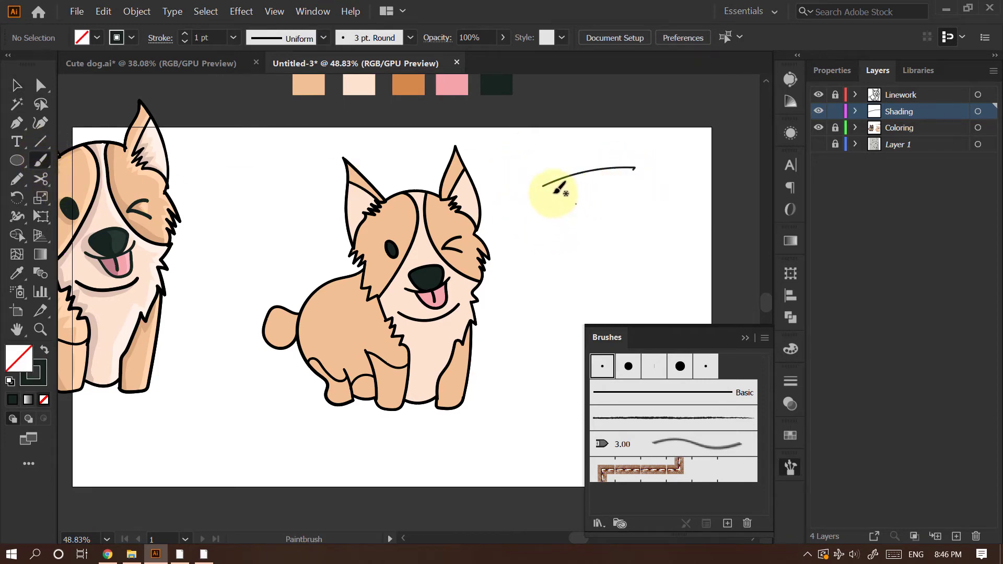
pyautogui.moveTo(537, 182)
pyautogui.mouseDown()
pyautogui.moveTo(545, 193)
pyautogui.moveTo(537, 176)
pyautogui.moveTo(513, 193)
pyautogui.mouseUp()
pyautogui.scroll(2, 485, 222)
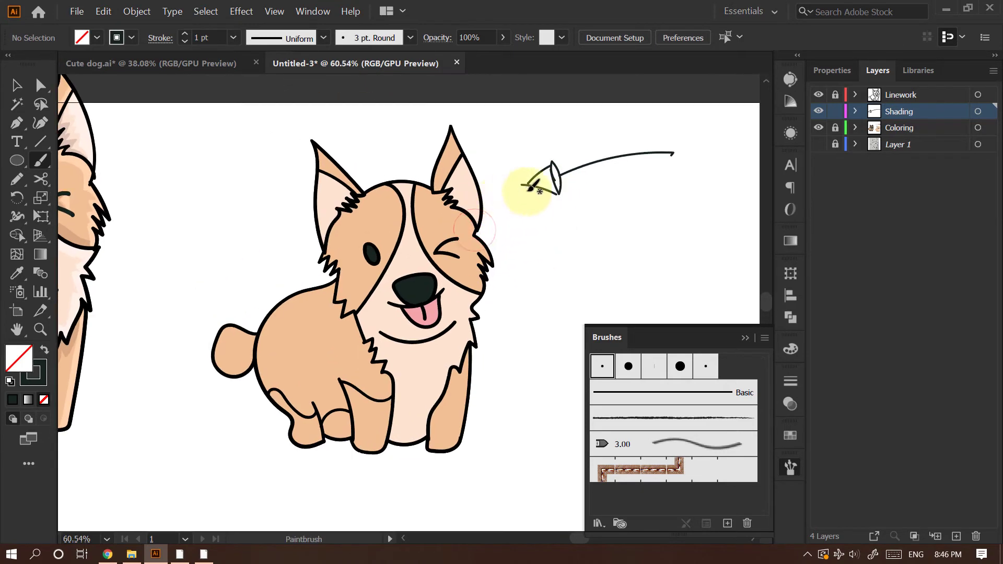
pyautogui.moveTo(476, 196); pyautogui.dragTo(456, 203)
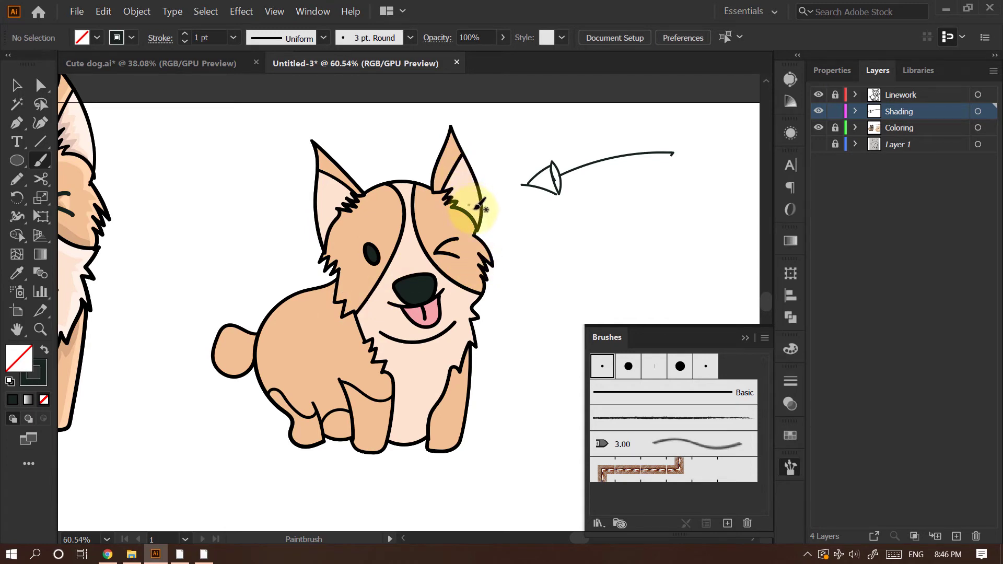
pyautogui.scroll(-1, 479, 204)
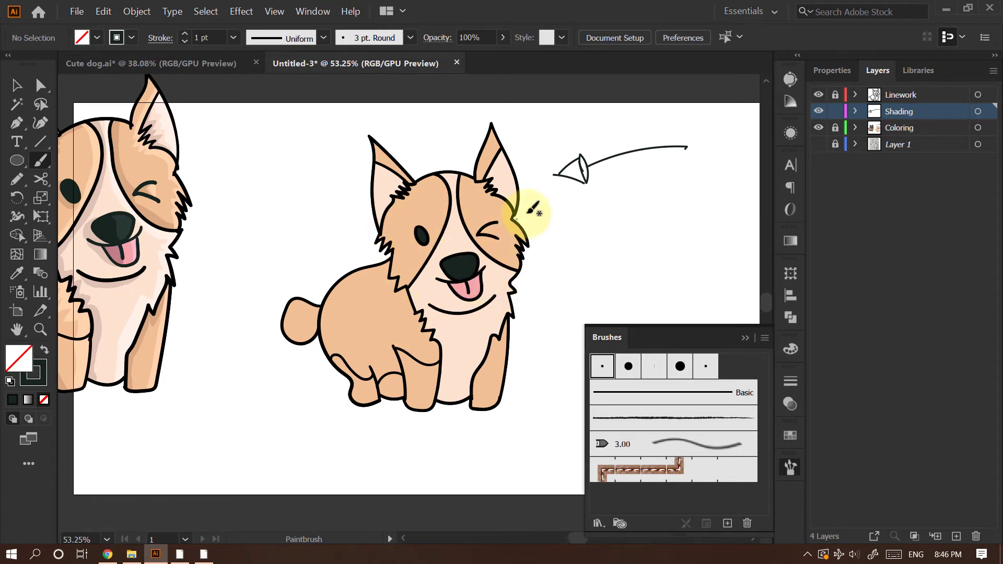
# Draw the jagged shadow edge inside the ear above the winking eye with the Pencil tool, returning along the ear's lower linework
pyautogui.moveTo(505, 190); pyautogui.dragTo(564, 163)
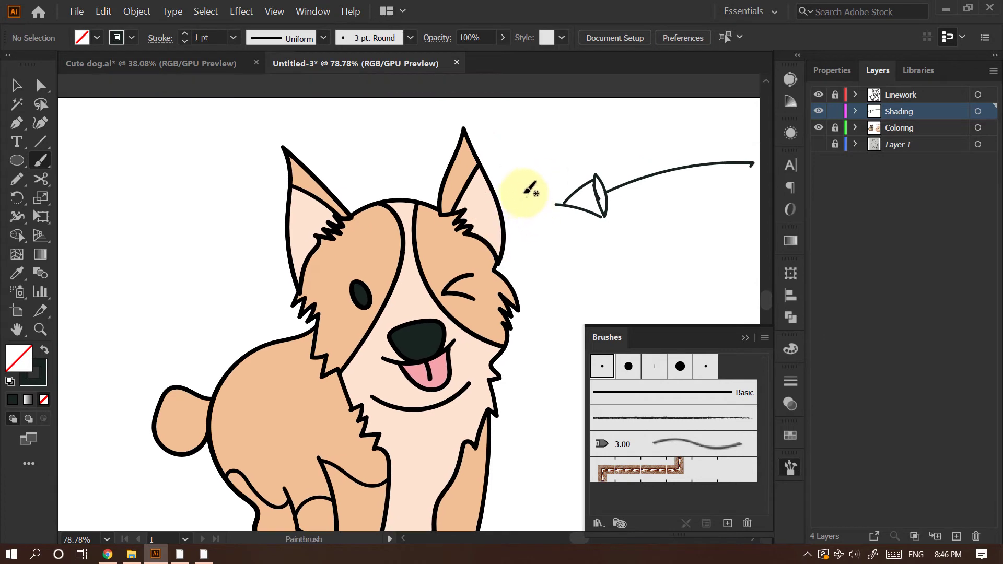
pyautogui.moveTo(513, 182); pyautogui.dragTo(472, 215)
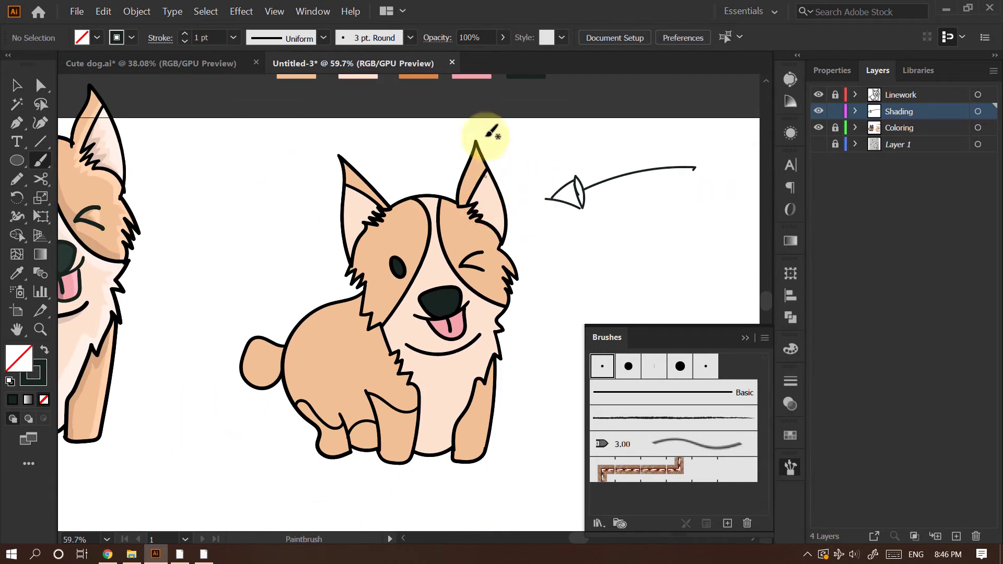
pyautogui.moveTo(543, 202)
pyautogui.mouseDown()
pyautogui.moveTo(544, 163)
pyautogui.moveTo(520, 161)
pyautogui.moveTo(502, 183)
pyautogui.mouseUp()
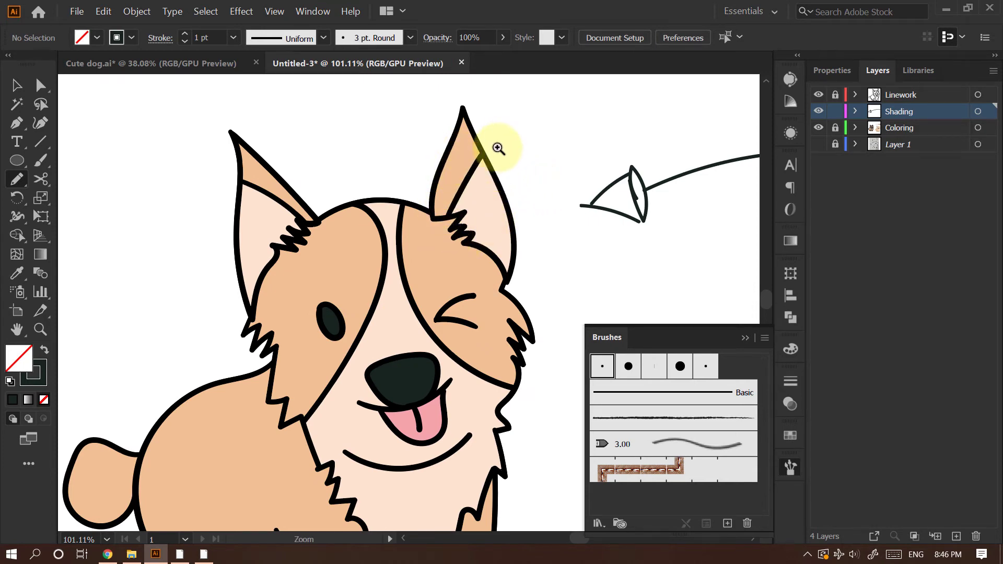
pyautogui.moveTo(497, 147); pyautogui.dragTo(469, 180)
pyautogui.moveTo(472, 183); pyautogui.dragTo(580, 204)
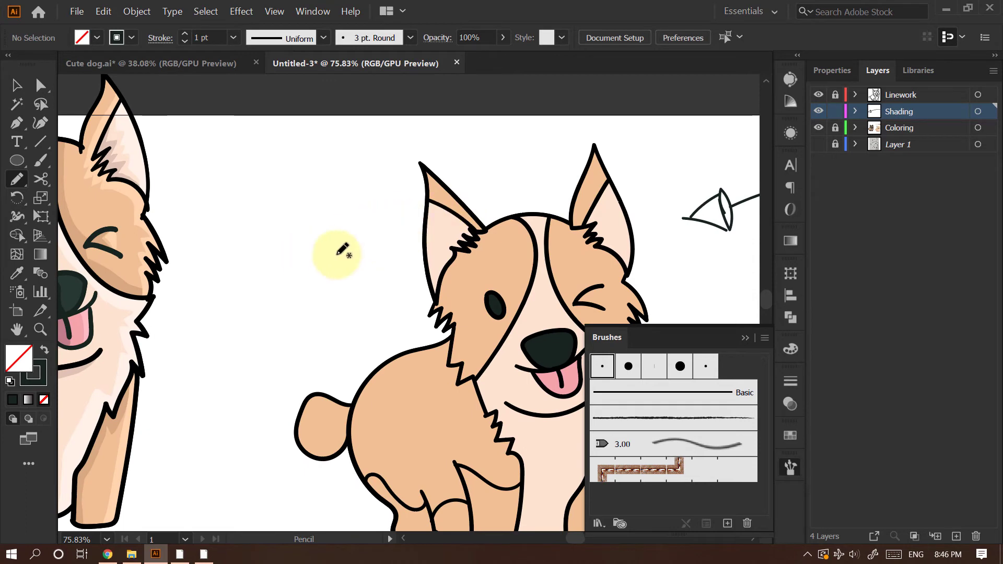
pyautogui.moveTo(553, 236)
pyautogui.mouseDown()
pyautogui.moveTo(453, 196)
pyautogui.moveTo(487, 159)
pyautogui.mouseUp()
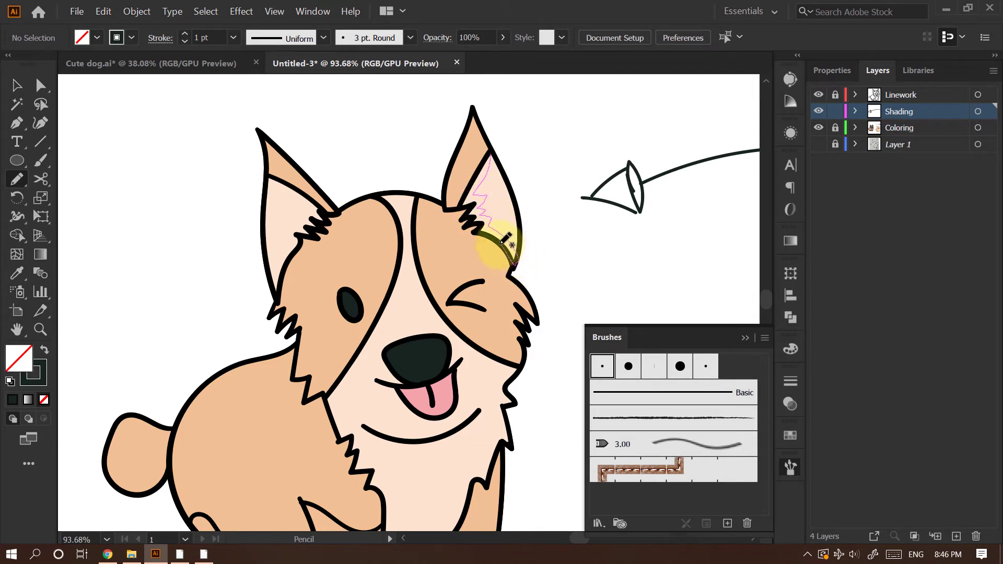
pyautogui.moveTo(477, 233); pyautogui.dragTo(477, 230)
pyautogui.moveTo(537, 254)
pyautogui.mouseDown()
pyautogui.moveTo(602, 214)
pyautogui.moveTo(488, 264)
pyautogui.mouseUp()
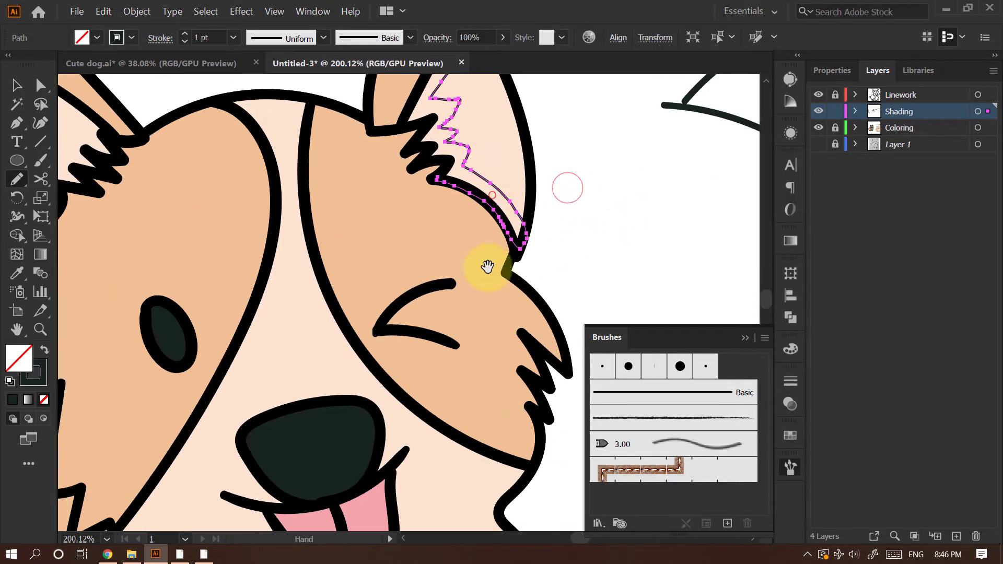
pyautogui.moveTo(528, 184)
pyautogui.mouseDown()
pyautogui.moveTo(527, 226)
pyautogui.moveTo(483, 257)
pyautogui.mouseUp()
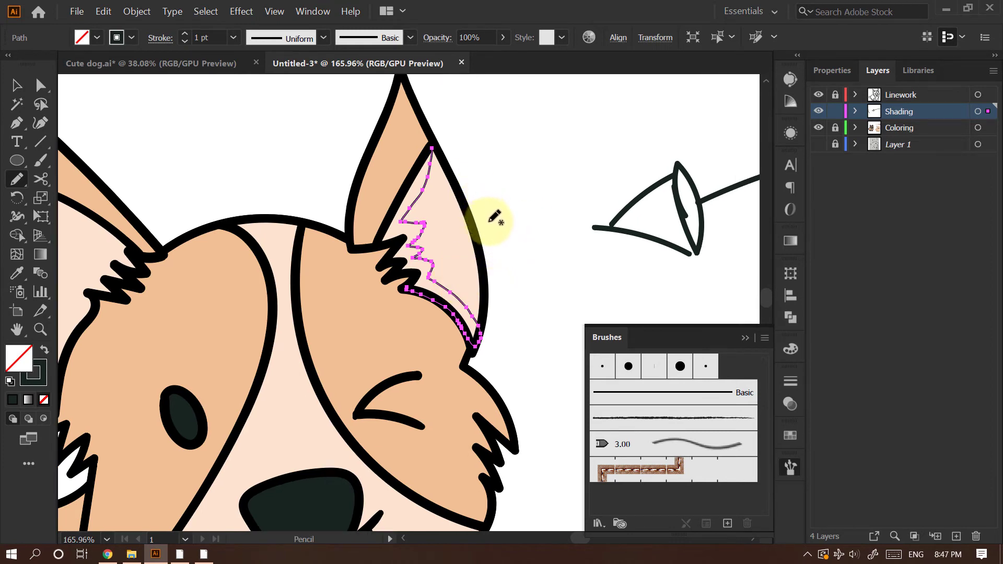
# Review the Pencil tool's fidelity, path-closing and selected-path editing options, and accept them
pyautogui.press('Return')
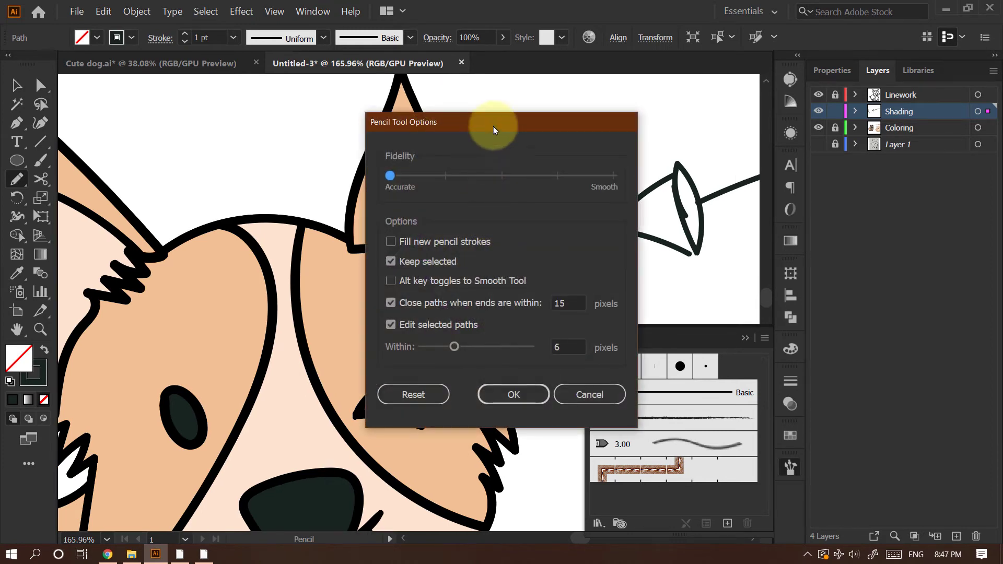
pyautogui.moveTo(494, 129); pyautogui.dragTo(610, 110)
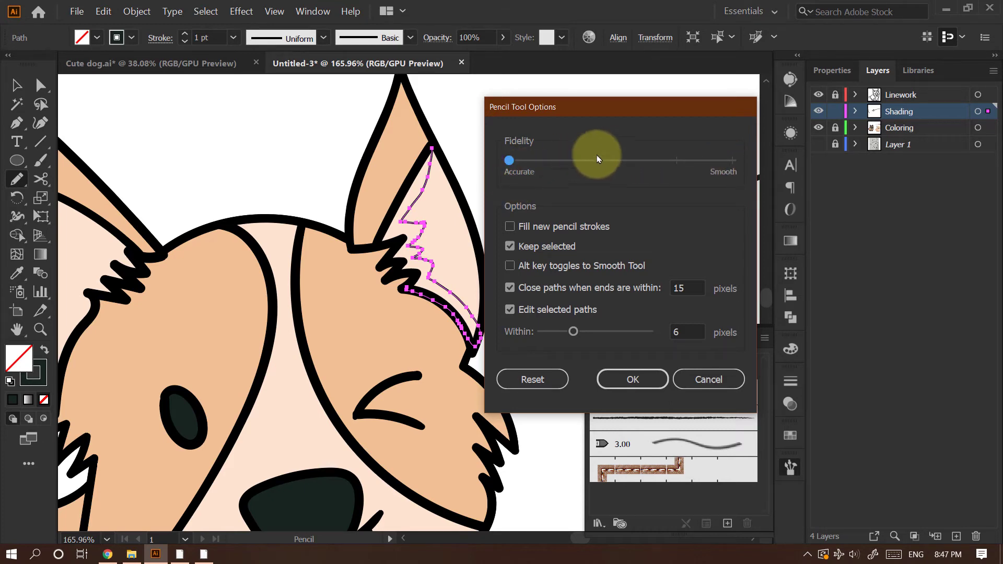
pyautogui.moveTo(510, 160)
pyautogui.mouseDown()
pyautogui.moveTo(571, 161)
pyautogui.moveTo(511, 162)
pyautogui.mouseUp()
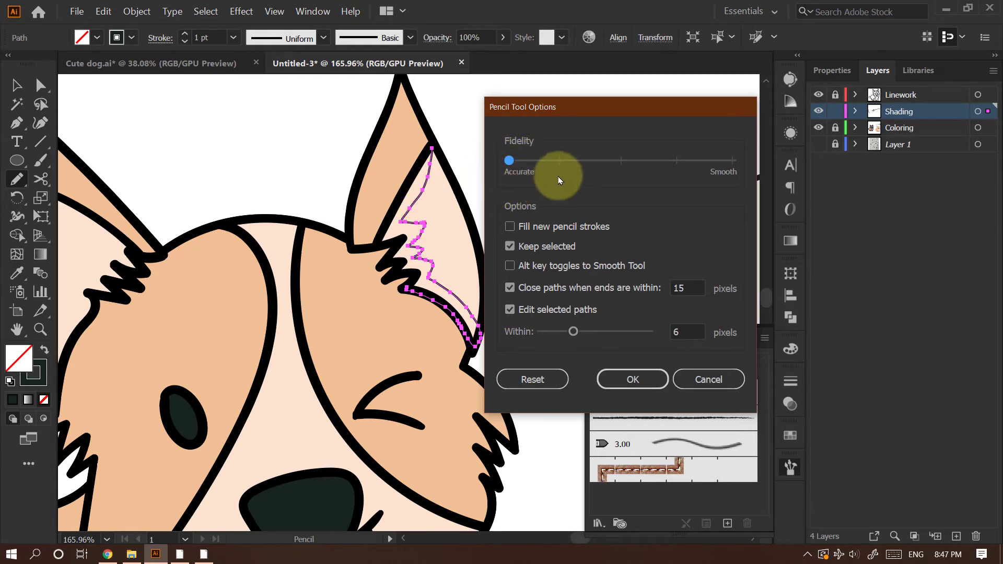
pyautogui.moveTo(438, 262)
pyautogui.mouseDown()
pyautogui.moveTo(456, 331)
pyautogui.moveTo(458, 282)
pyautogui.mouseUp()
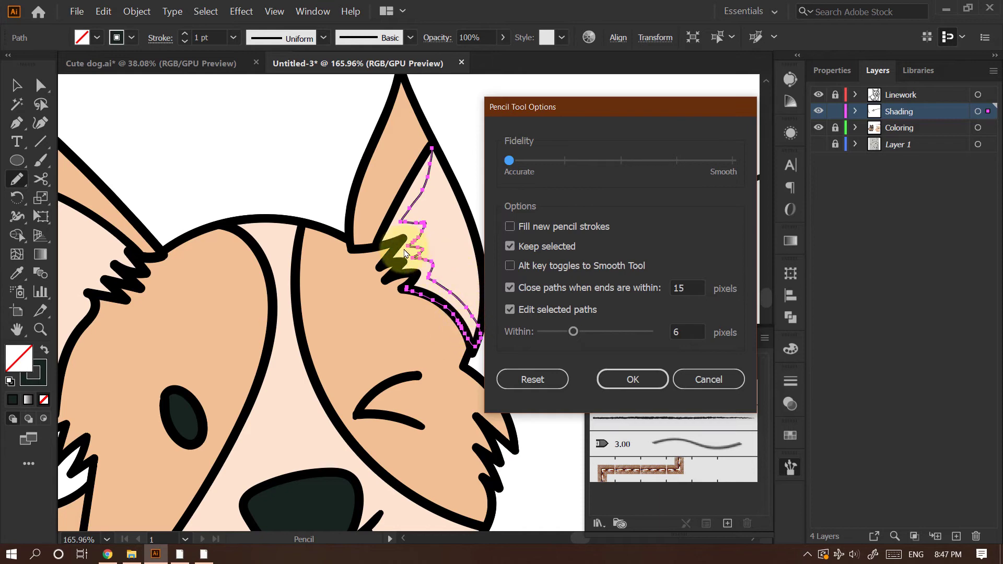
pyautogui.moveTo(405, 253); pyautogui.dragTo(394, 237)
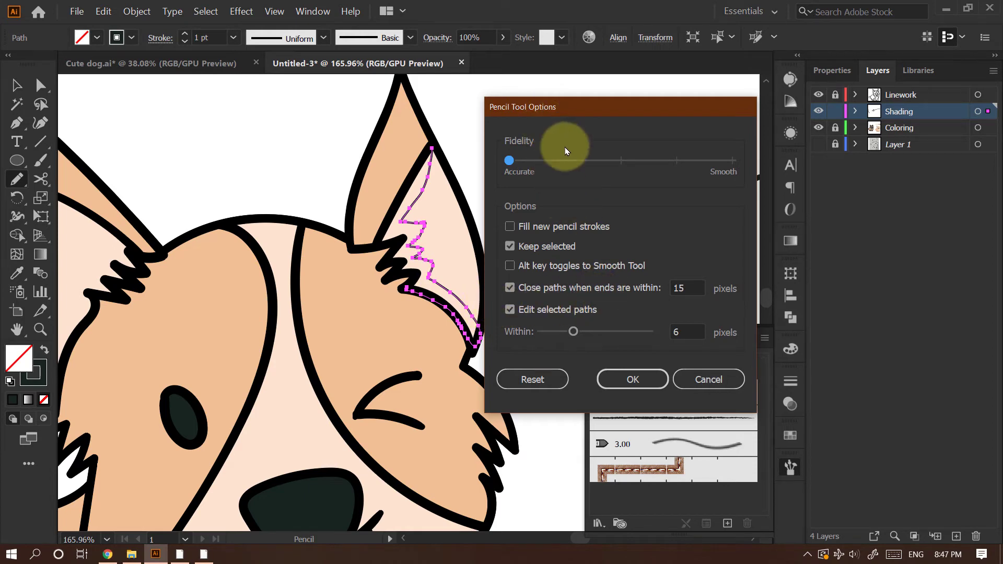
pyautogui.moveTo(591, 105); pyautogui.dragTo(585, 95)
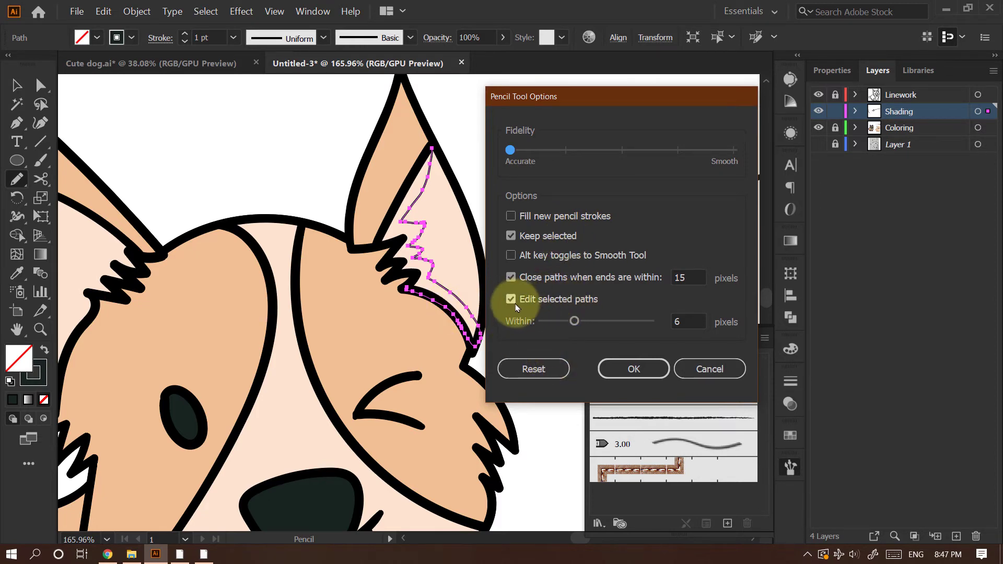
pyautogui.click(626, 374)
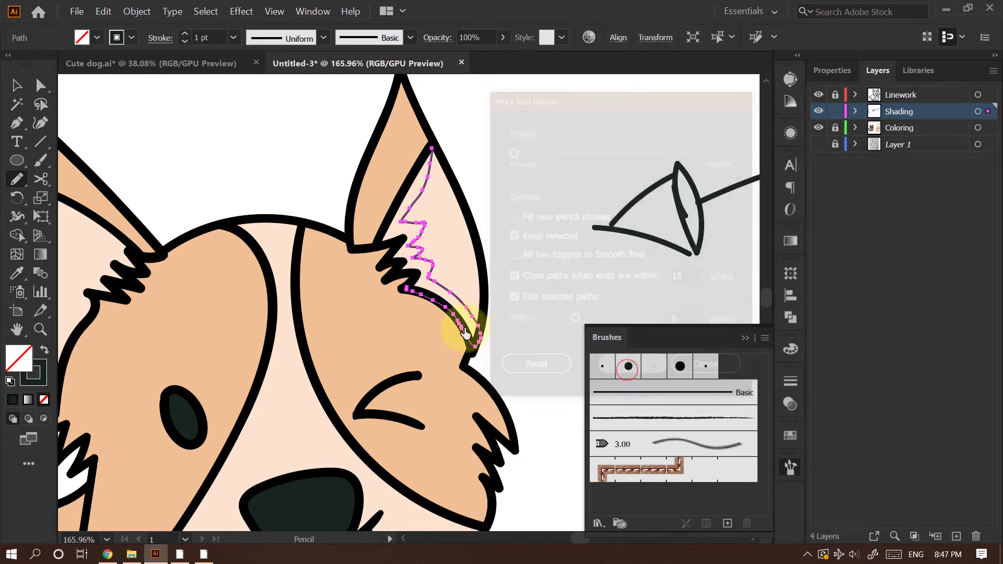
# Extend the ear's shadow path along the zigzag fur and inner ear line up to its starting point, closing the shape
pyautogui.moveTo(421, 304); pyautogui.dragTo(562, 259)
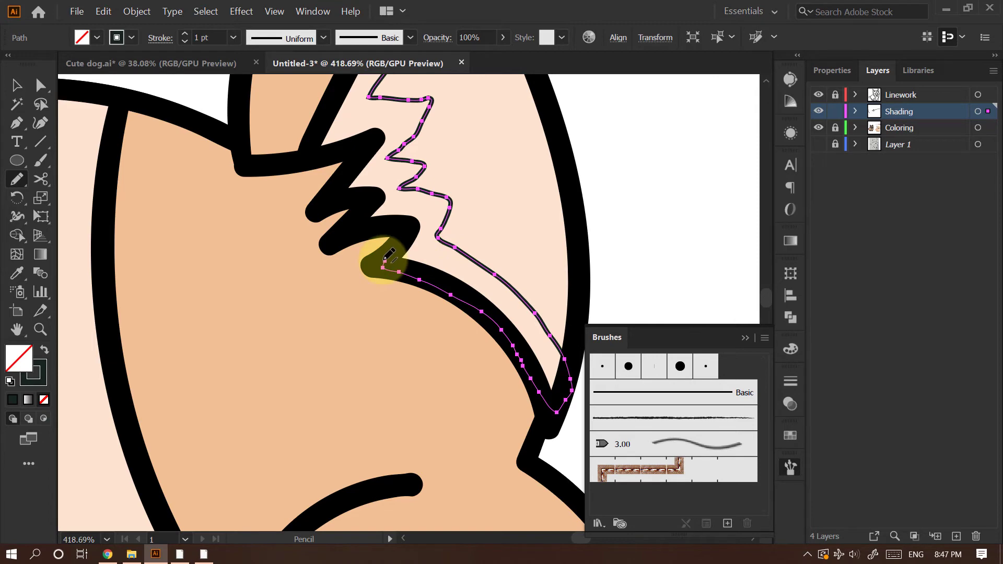
pyautogui.moveTo(440, 258)
pyautogui.mouseDown()
pyautogui.moveTo(407, 266)
pyautogui.moveTo(401, 325)
pyautogui.moveTo(441, 268)
pyautogui.moveTo(393, 346)
pyautogui.moveTo(404, 351)
pyautogui.mouseUp()
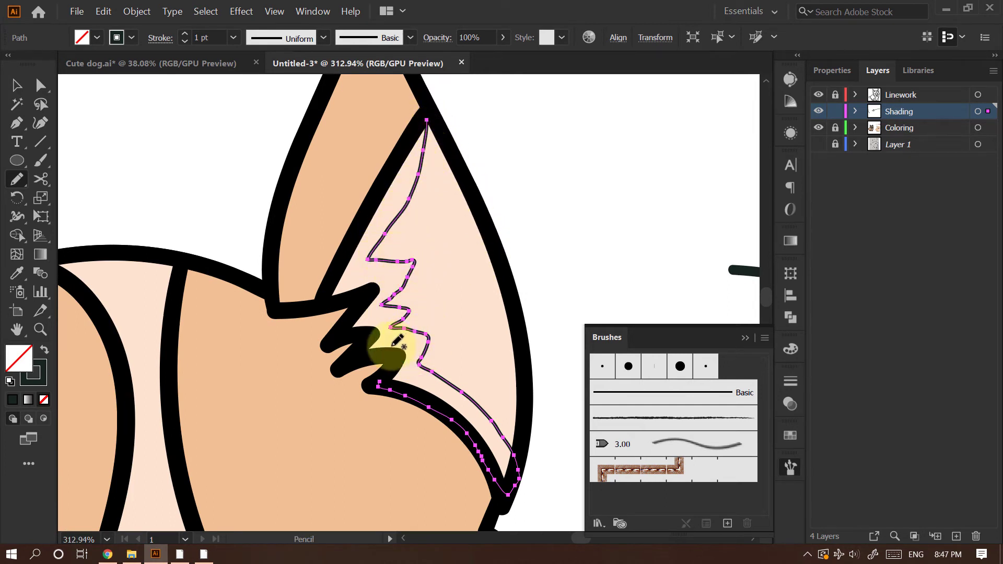
pyautogui.moveTo(379, 382)
pyautogui.mouseDown()
pyautogui.moveTo(393, 428)
pyautogui.moveTo(405, 409)
pyautogui.moveTo(362, 412)
pyautogui.moveTo(371, 384)
pyautogui.moveTo(340, 384)
pyautogui.moveTo(365, 334)
pyautogui.moveTo(322, 346)
pyautogui.moveTo(349, 260)
pyautogui.moveTo(445, 118)
pyautogui.mouseUp()
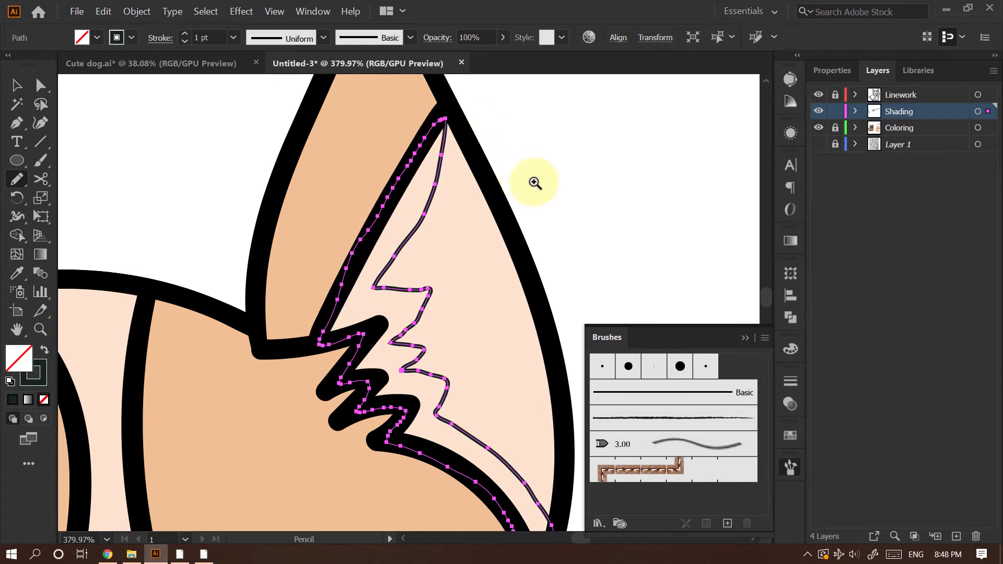
pyautogui.moveTo(542, 166); pyautogui.dragTo(495, 208)
pyautogui.moveTo(491, 270); pyautogui.dragTo(417, 262)
pyautogui.moveTo(522, 287); pyautogui.dragTo(432, 307)
pyautogui.moveTo(473, 282); pyautogui.dragTo(422, 303)
pyautogui.moveTo(486, 265)
pyautogui.mouseDown()
pyautogui.moveTo(441, 307)
pyautogui.moveTo(443, 289)
pyautogui.moveTo(457, 286)
pyautogui.moveTo(439, 285)
pyautogui.mouseUp()
# Fill the ear shadow with the inner ear's colour sampled by Eyedropper, darkened to dbc0b2
pyautogui.press('i')
pyautogui.click(438, 289)
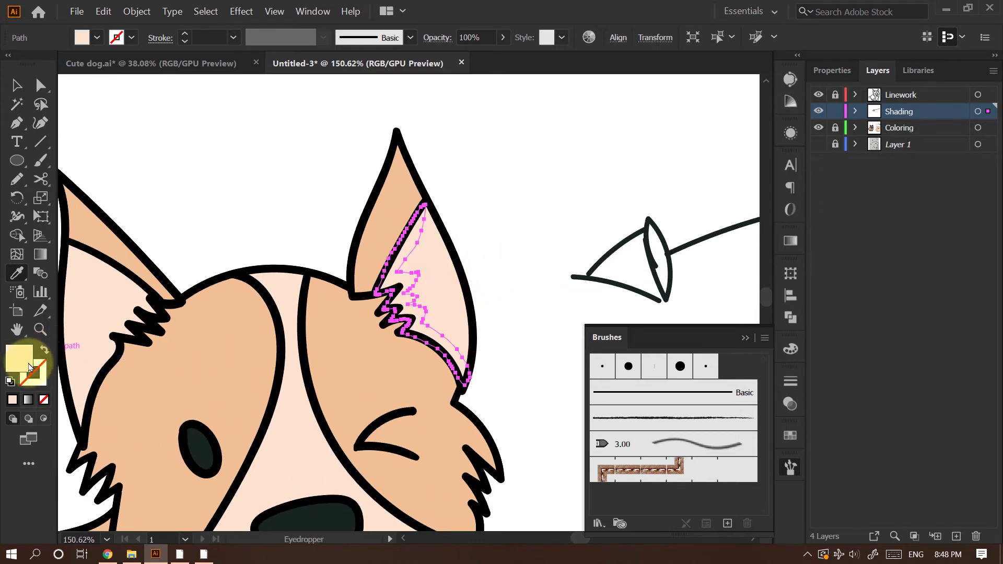
pyautogui.doubleClick(22, 362)
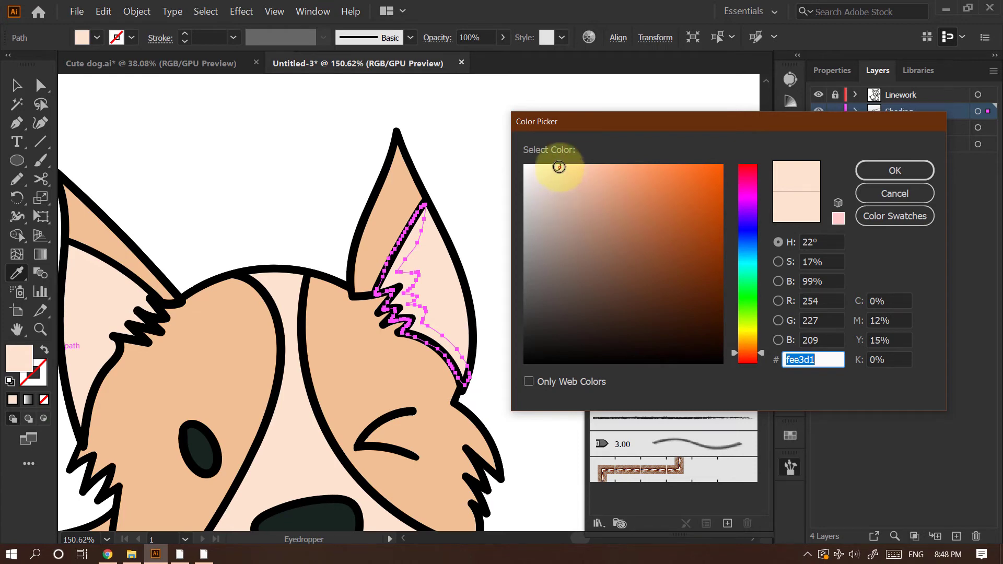
pyautogui.moveTo(559, 166); pyautogui.dragTo(559, 185)
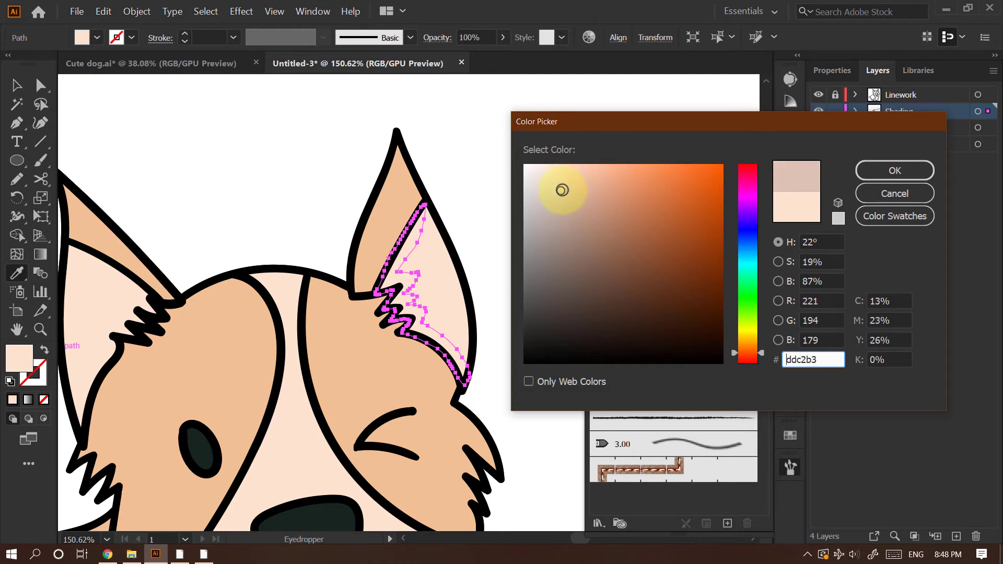
pyautogui.click(890, 169)
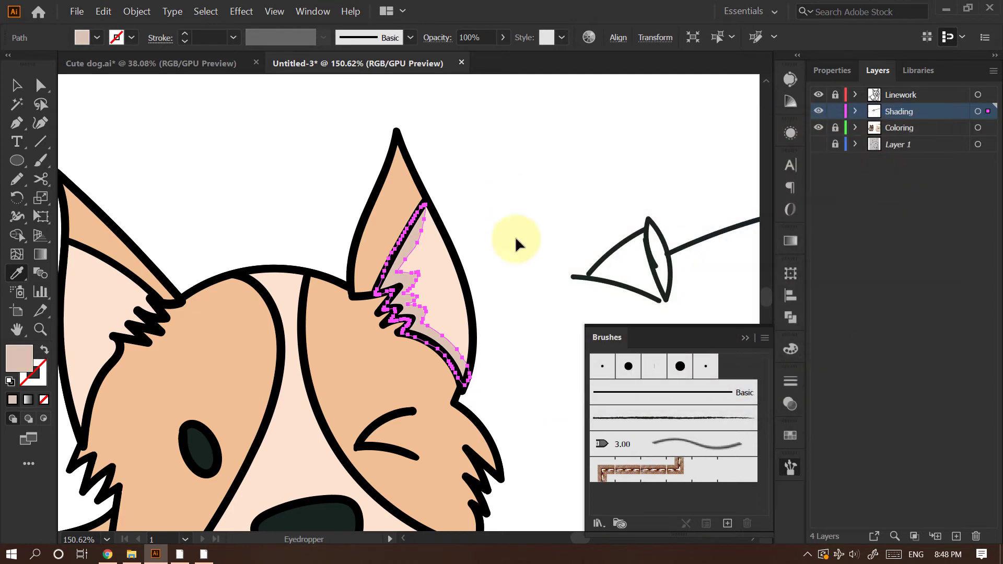
pyautogui.moveTo(544, 215); pyautogui.dragTo(498, 224)
pyautogui.press('v')
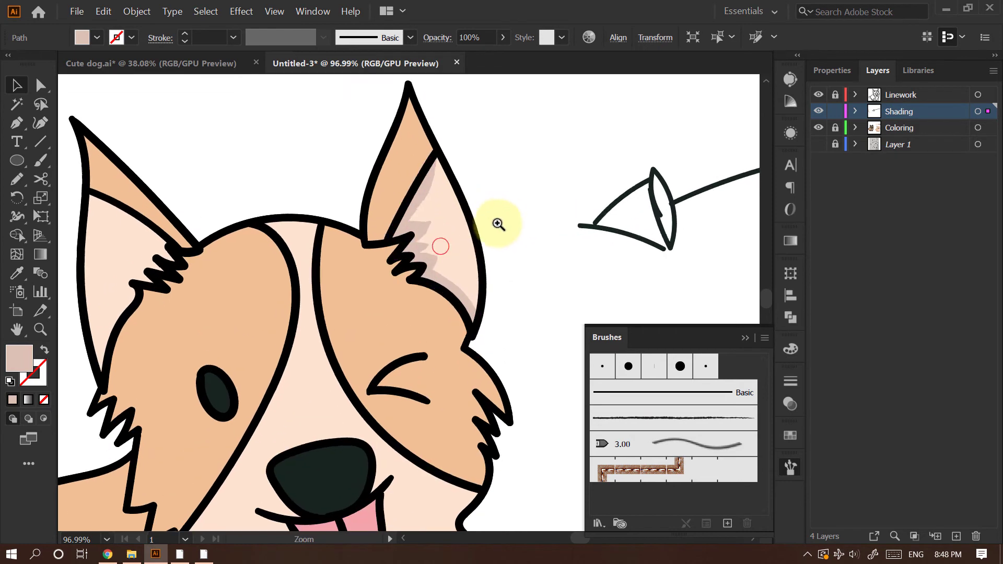
# Inspect the ear shadow's fill in the Color Picker, accept it as it is and deselect the shape
pyautogui.doubleClick(18, 359)
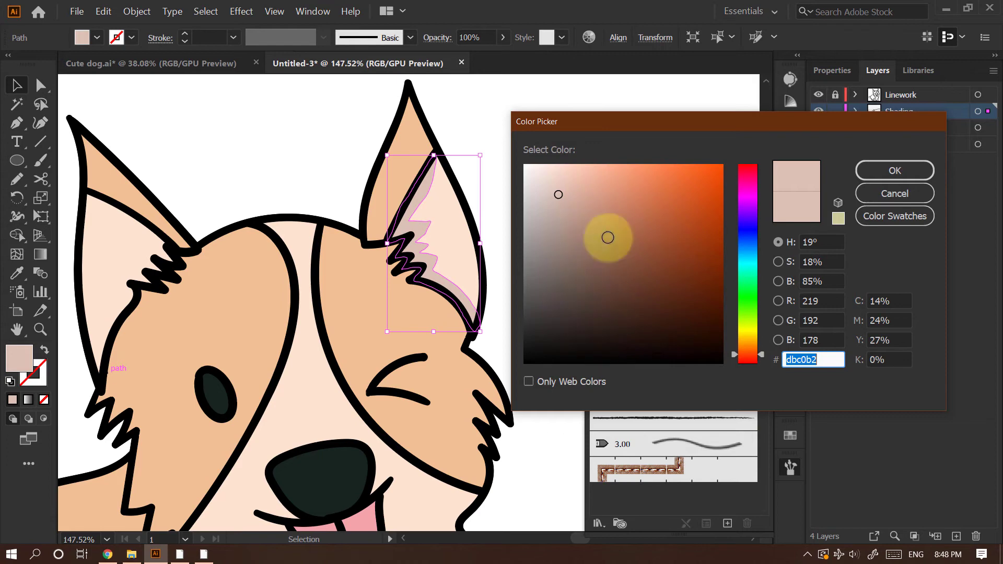
pyautogui.moveTo(617, 121); pyautogui.dragTo(594, 114)
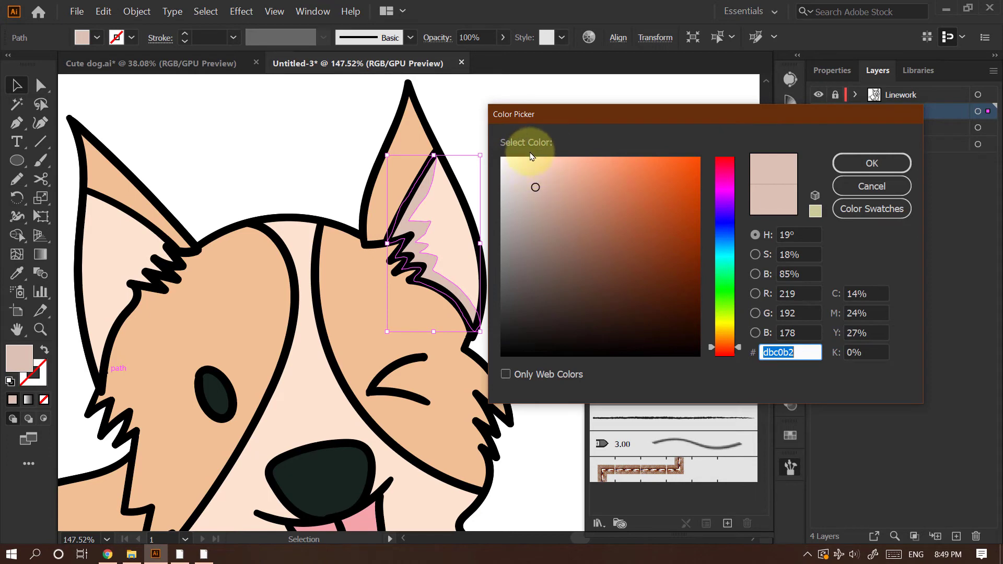
pyautogui.moveTo(578, 108); pyautogui.dragTo(595, 101)
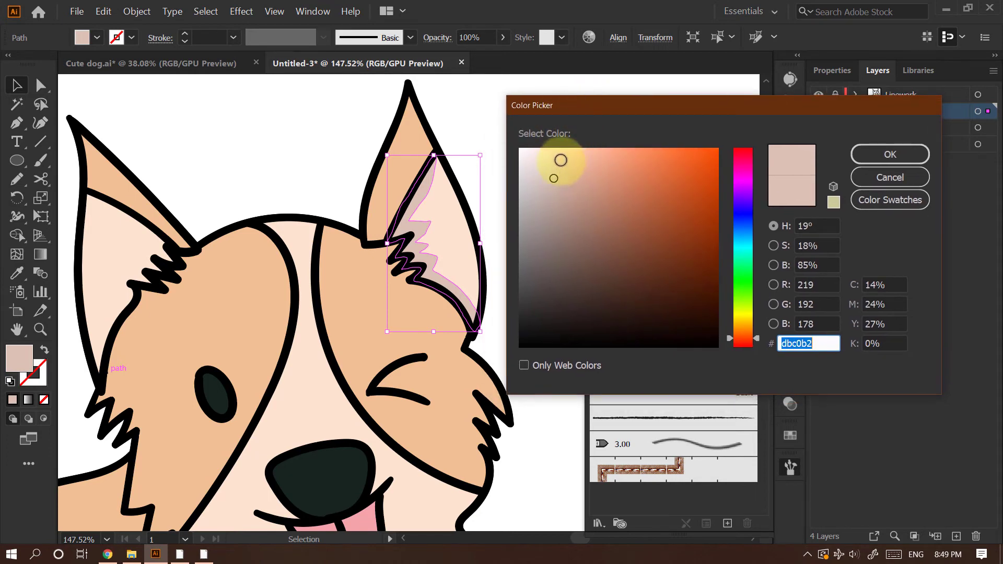
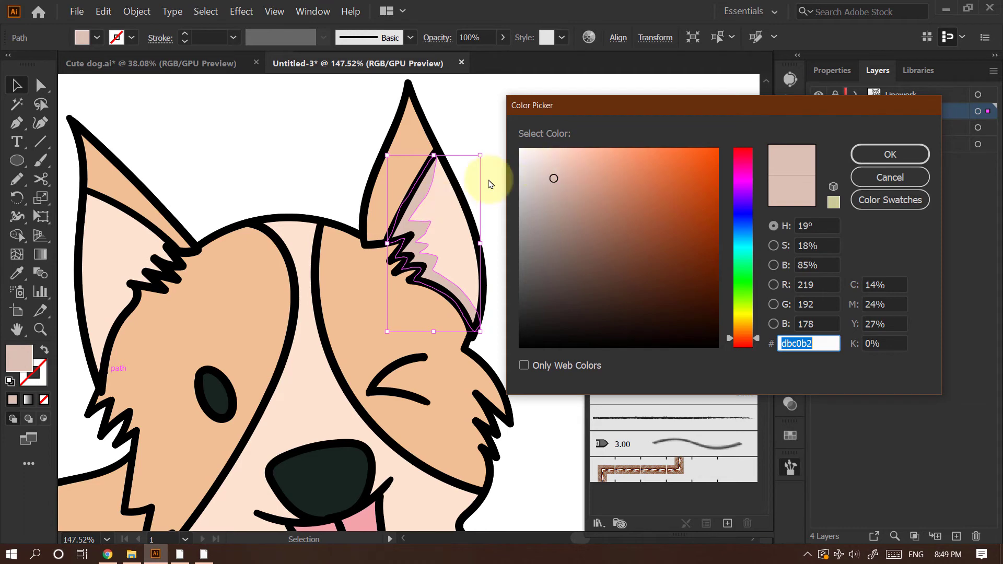
pyautogui.click(868, 158)
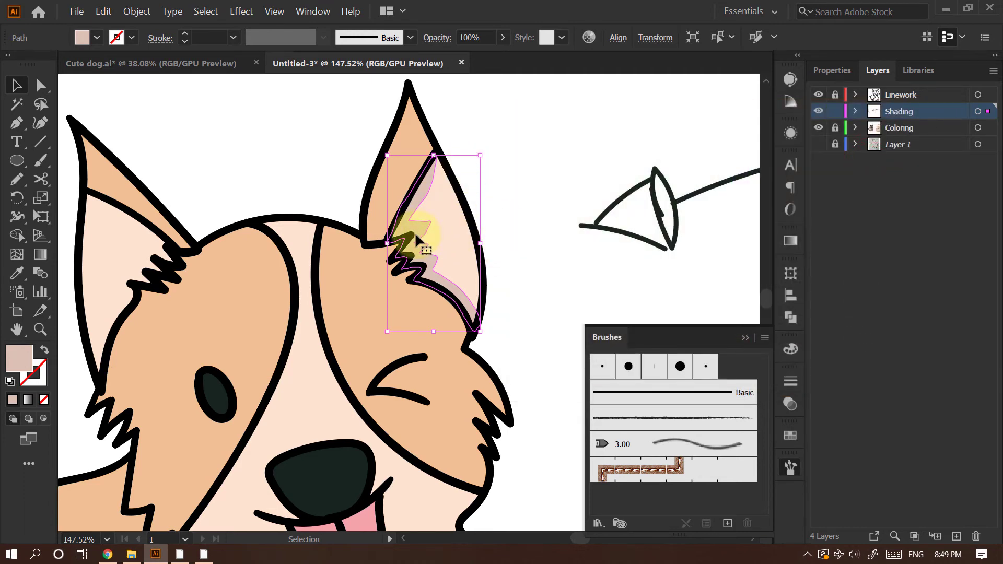
pyautogui.moveTo(547, 210); pyautogui.dragTo(532, 208)
pyautogui.click(554, 166)
# Draw a closed shadow shape with the Pencil tool along the outer edge of the dog's left inner ear
pyautogui.moveTo(417, 231); pyautogui.dragTo(535, 210)
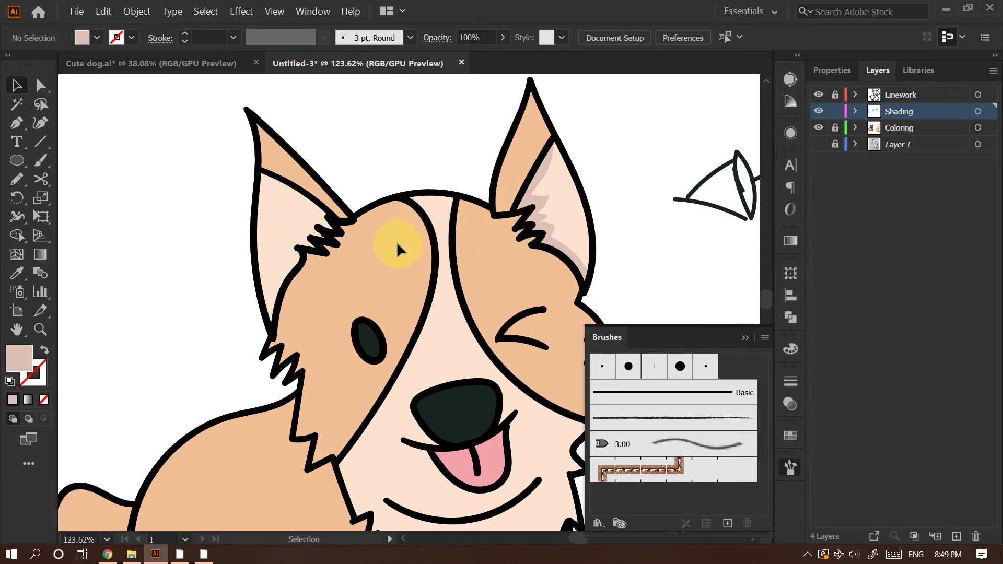
pyautogui.press('n')
pyautogui.moveTo(307, 229); pyautogui.dragTo(302, 203)
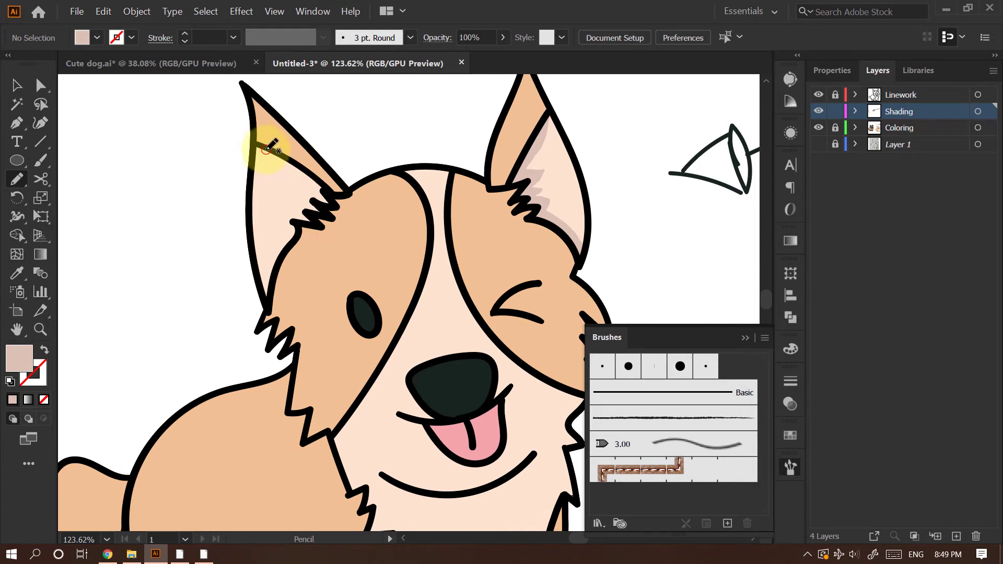
pyautogui.moveTo(266, 150)
pyautogui.mouseDown()
pyautogui.moveTo(270, 292)
pyautogui.moveTo(252, 200)
pyautogui.moveTo(254, 154)
pyautogui.moveTo(266, 149)
pyautogui.mouseUp()
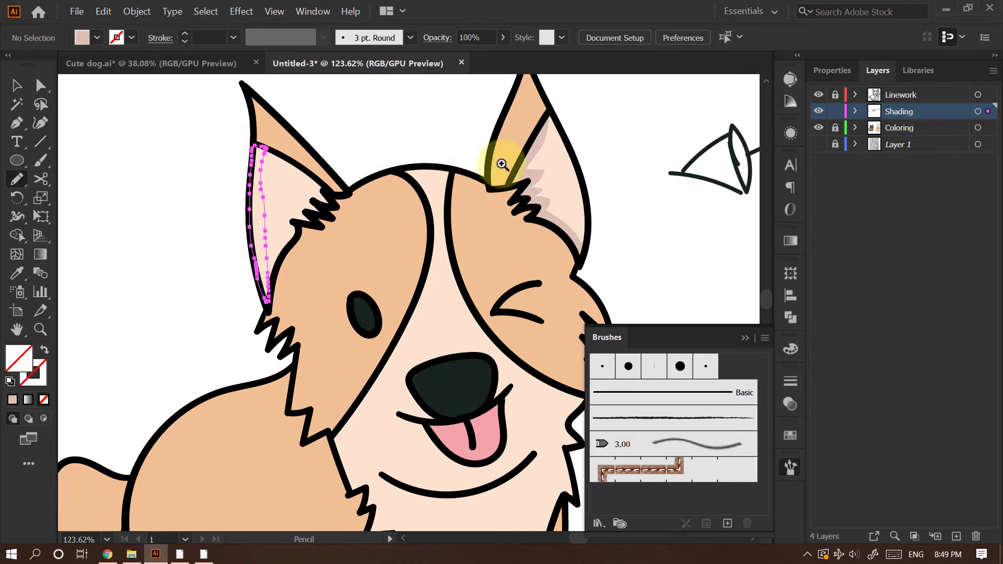
# Fill the new ear shadow with the other ear's shadow colour sampled by Eyedropper, and deselect it
pyautogui.scroll(-1, 504, 162)
pyautogui.moveTo(530, 191); pyautogui.dragTo(504, 205)
pyautogui.moveTo(350, 233); pyautogui.dragTo(318, 272)
pyautogui.press('i')
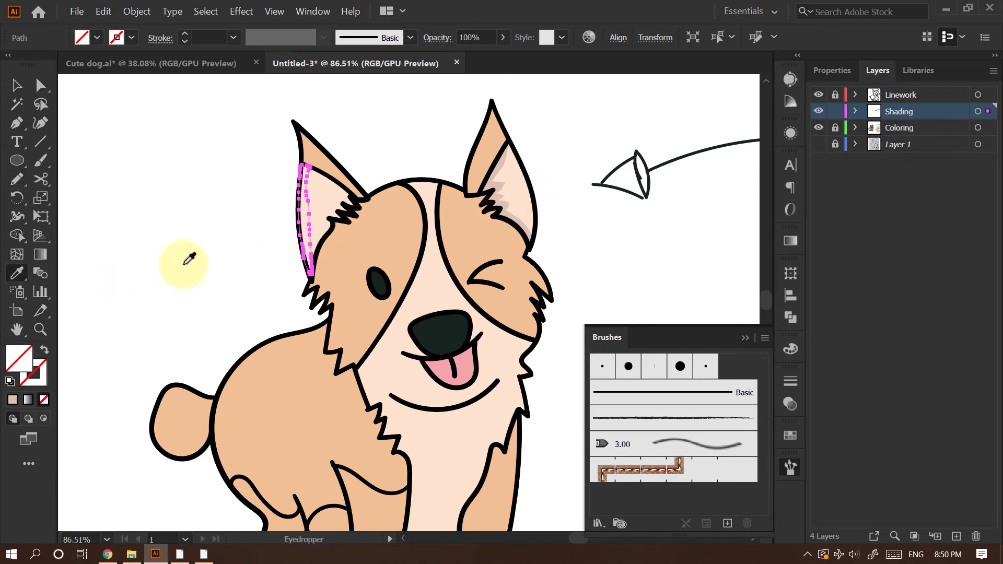
pyautogui.click(501, 167)
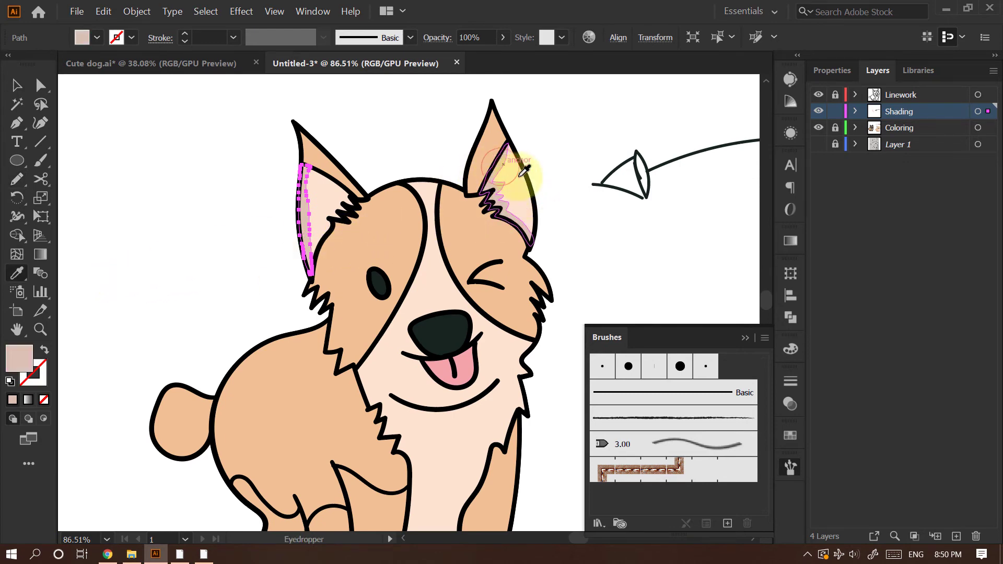
pyautogui.press('v')
pyautogui.click(590, 149)
pyautogui.moveTo(540, 222)
pyautogui.mouseDown()
pyautogui.moveTo(524, 194)
pyautogui.moveTo(541, 188)
pyautogui.mouseUp()
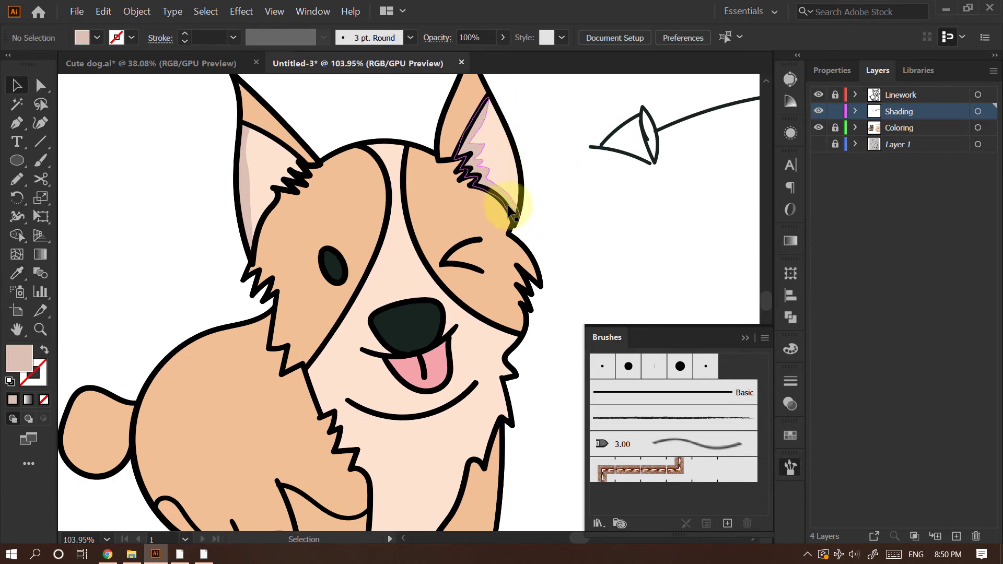
# Draw a closed Pencil shadow on the tan patch around the winking eye, following the patch's inner outline from forehead to cheek
pyautogui.press('n')
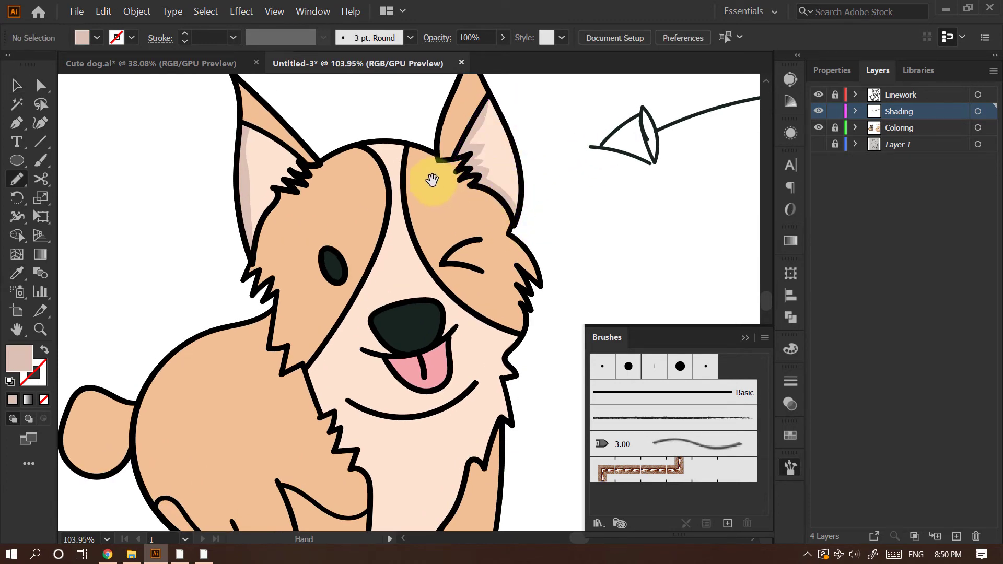
pyautogui.moveTo(423, 150); pyautogui.dragTo(422, 173)
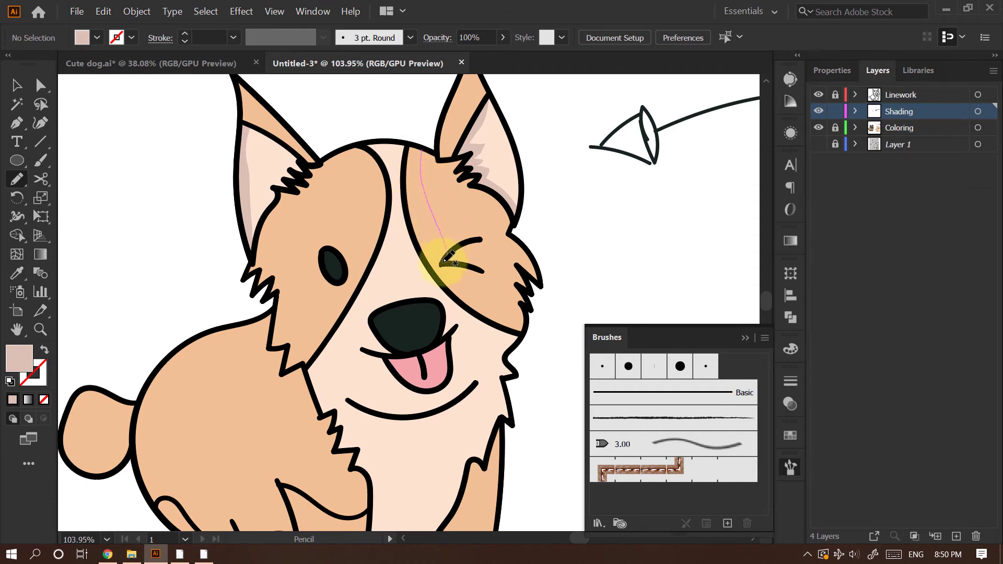
pyautogui.moveTo(462, 272); pyautogui.dragTo(521, 319)
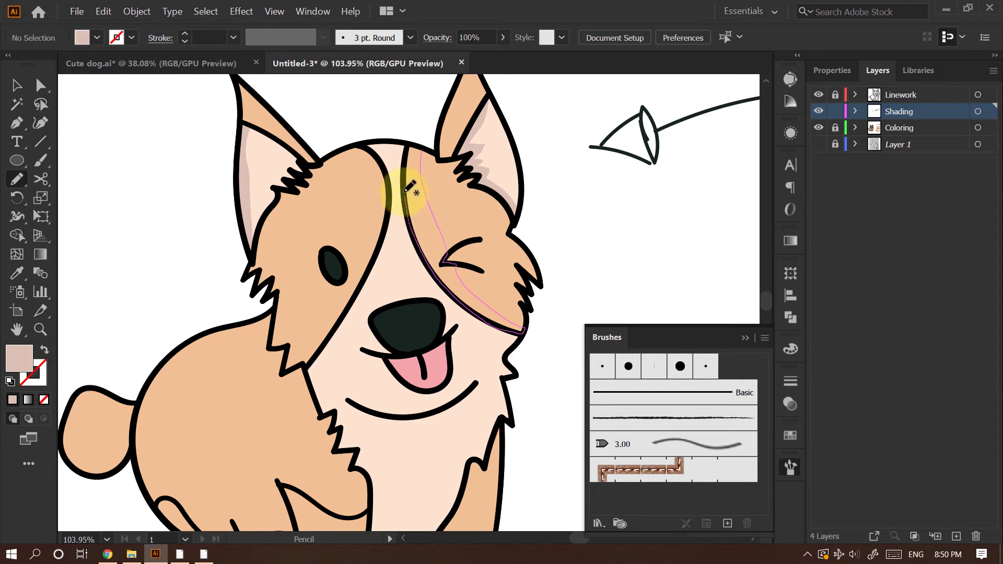
pyautogui.moveTo(405, 174); pyautogui.dragTo(425, 145)
# Fill the winking-eye patch shadow with the tan fur colour sampled by Eyedropper, darkened to cea27c, and deselect it
pyautogui.press('i')
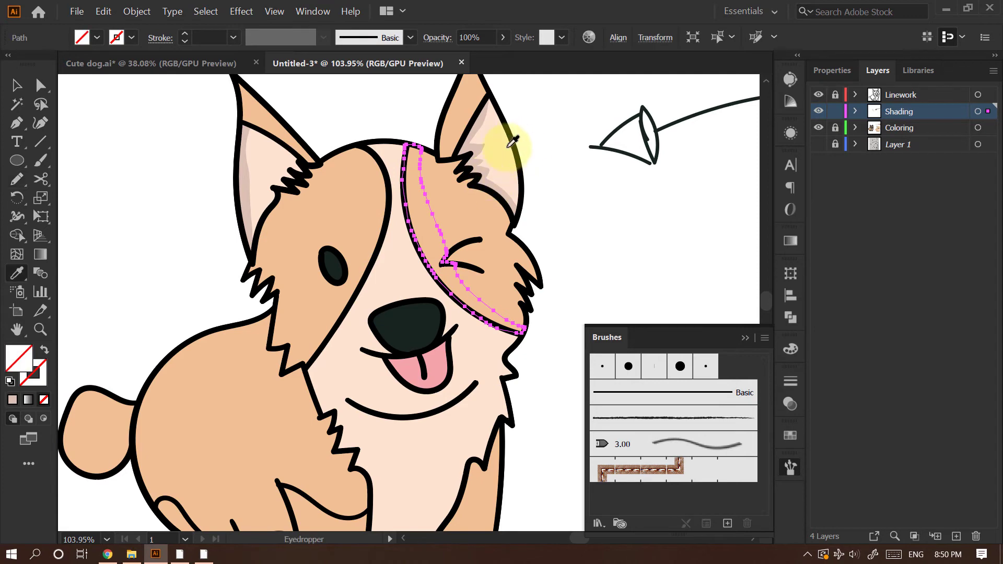
pyautogui.click(456, 190)
pyautogui.click(457, 207)
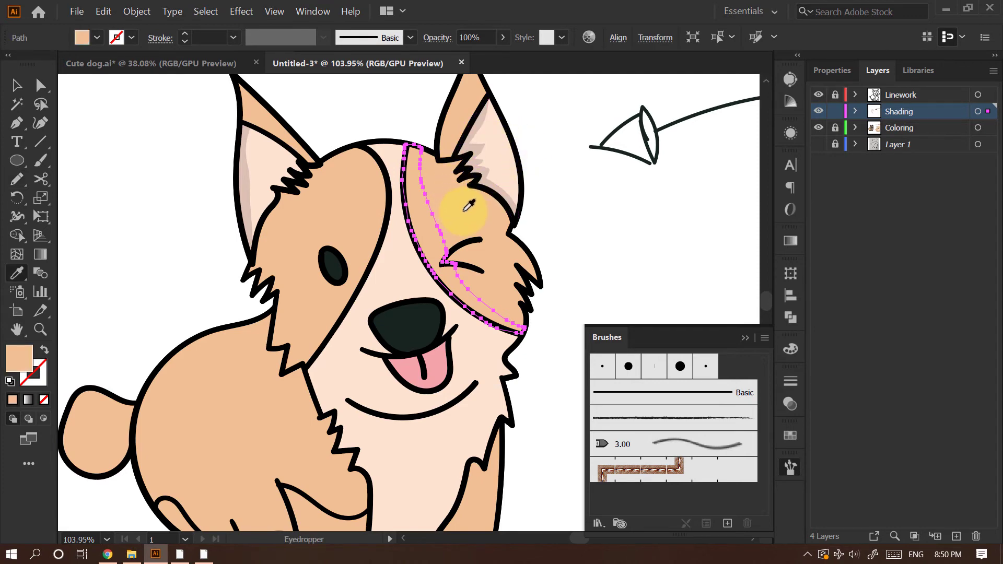
pyautogui.doubleClick(29, 359)
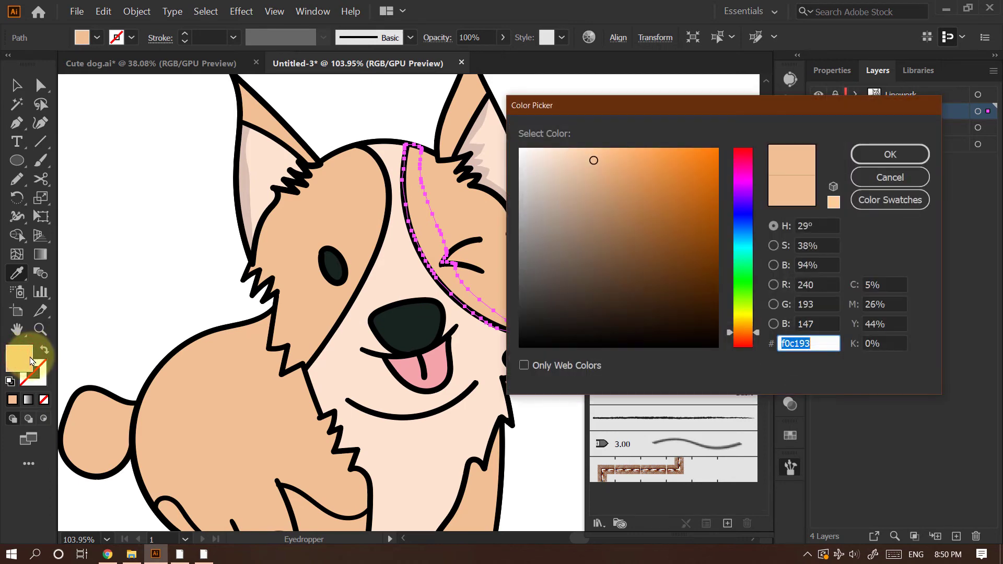
pyautogui.click(626, 105)
pyautogui.moveTo(638, 106); pyautogui.dragTo(638, 123)
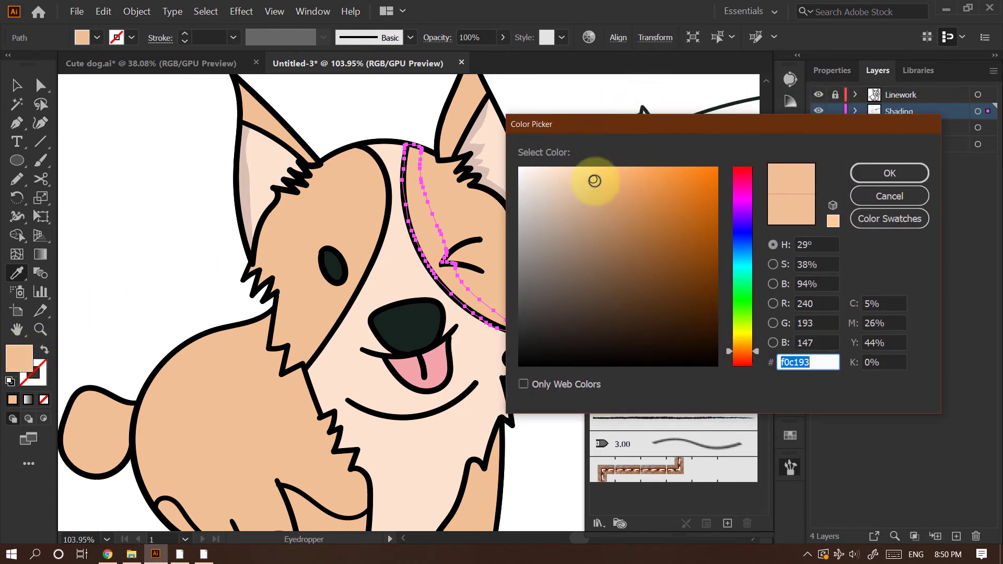
pyautogui.moveTo(594, 180); pyautogui.dragTo(597, 204)
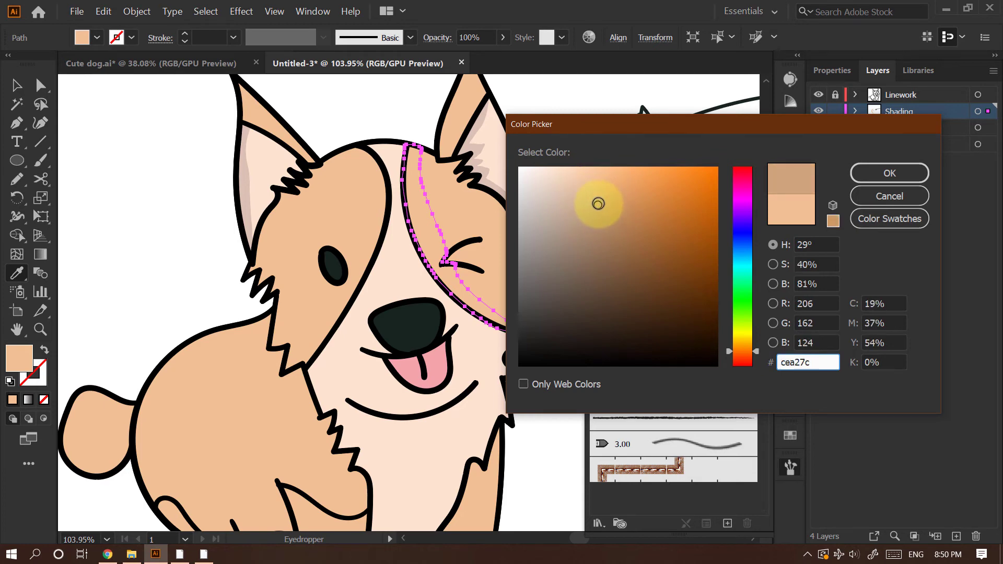
pyautogui.click(870, 180)
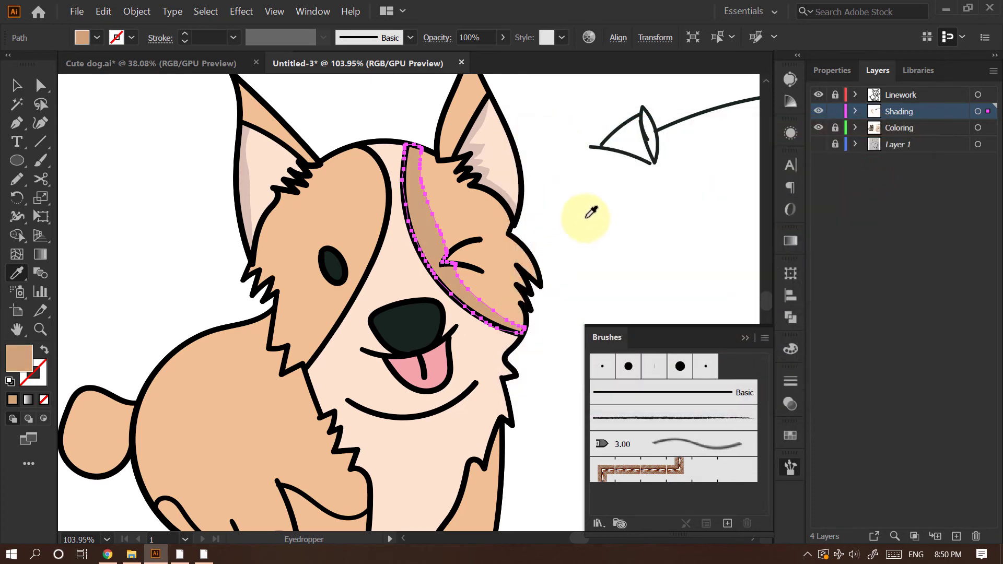
pyautogui.press('v')
pyautogui.click(633, 215)
pyautogui.scroll(-4, 549, 217)
pyautogui.scroll(4, 448, 218)
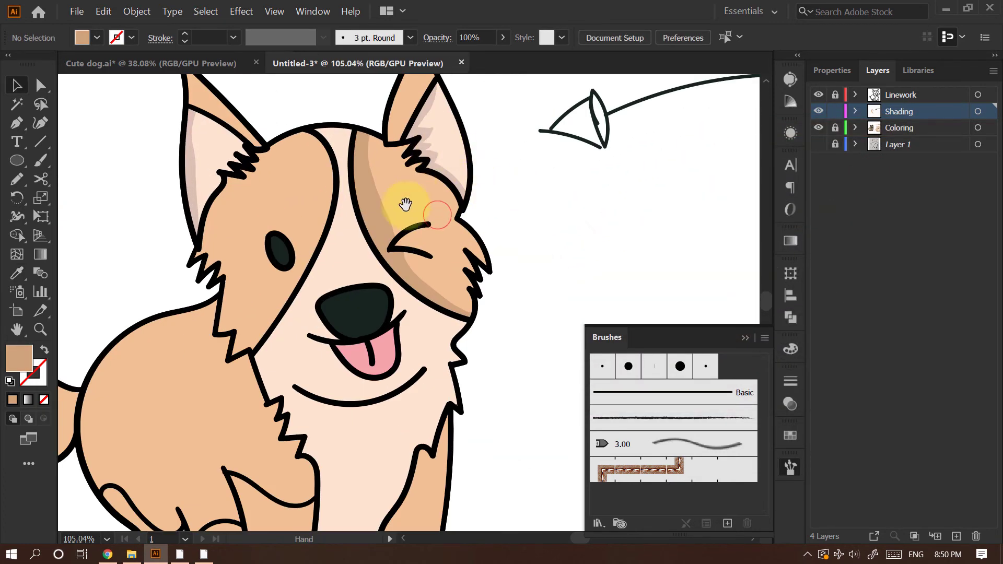
# Draw a closed, zigzag-edged Pencil shadow along the outer fur outline of the open-eye face patch, from forehead to cheek
pyautogui.press('n')
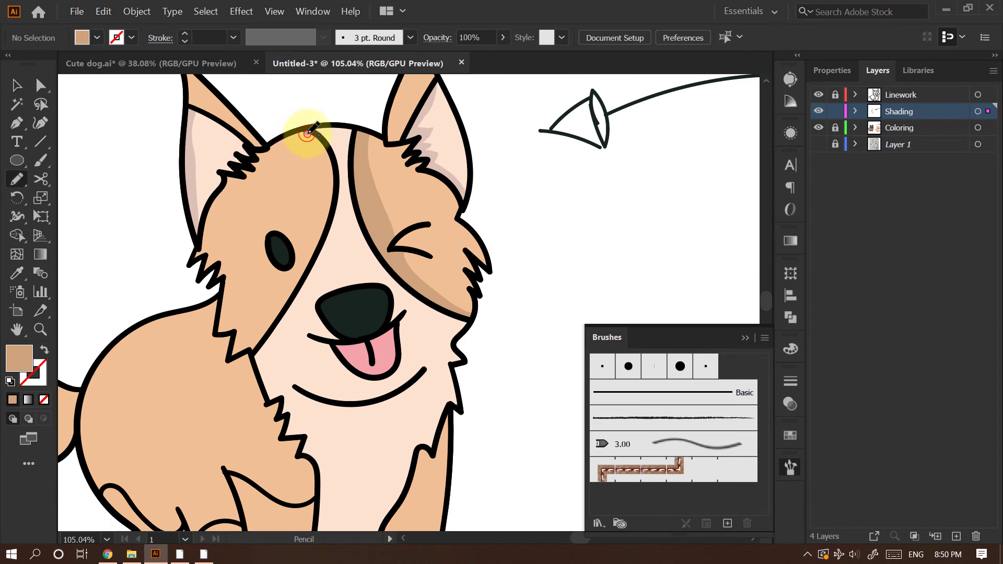
pyautogui.click(307, 134)
pyautogui.hotkey('ctrl', 'z')
pyautogui.moveTo(313, 131)
pyautogui.mouseDown()
pyautogui.moveTo(264, 156)
pyautogui.moveTo(262, 180)
pyautogui.moveTo(243, 189)
pyautogui.moveTo(210, 248)
pyautogui.moveTo(234, 278)
pyautogui.moveTo(241, 344)
pyautogui.moveTo(262, 342)
pyautogui.moveTo(232, 359)
pyautogui.moveTo(235, 334)
pyautogui.moveTo(220, 337)
pyautogui.moveTo(229, 272)
pyautogui.mouseUp()
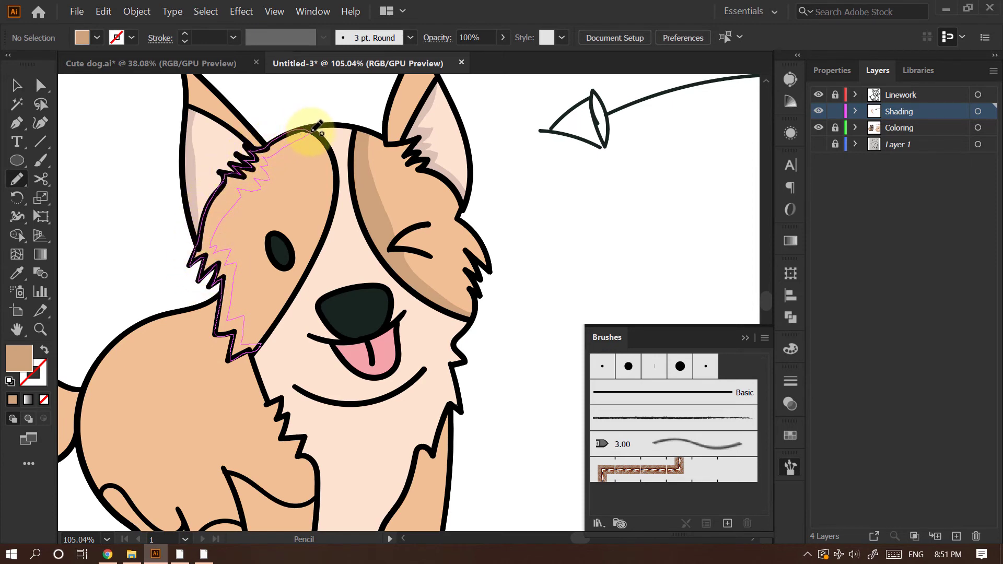
pyautogui.moveTo(314, 130); pyautogui.dragTo(312, 131)
# Fill the open-eye patch shadow with the darker tan sampled from the winking-eye patch shadow, and deselect it
pyautogui.moveTo(422, 223); pyautogui.dragTo(428, 224)
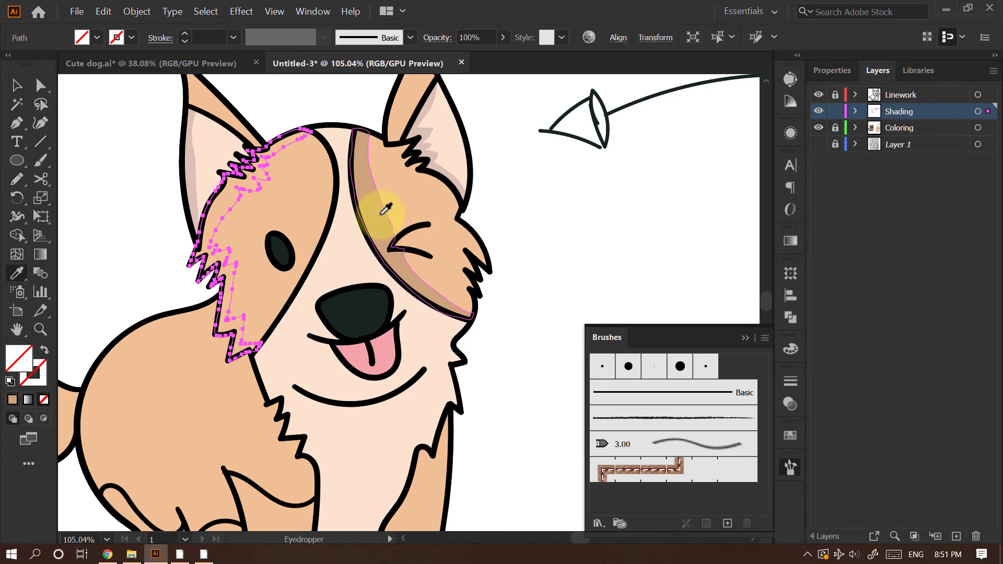
pyautogui.click(375, 219)
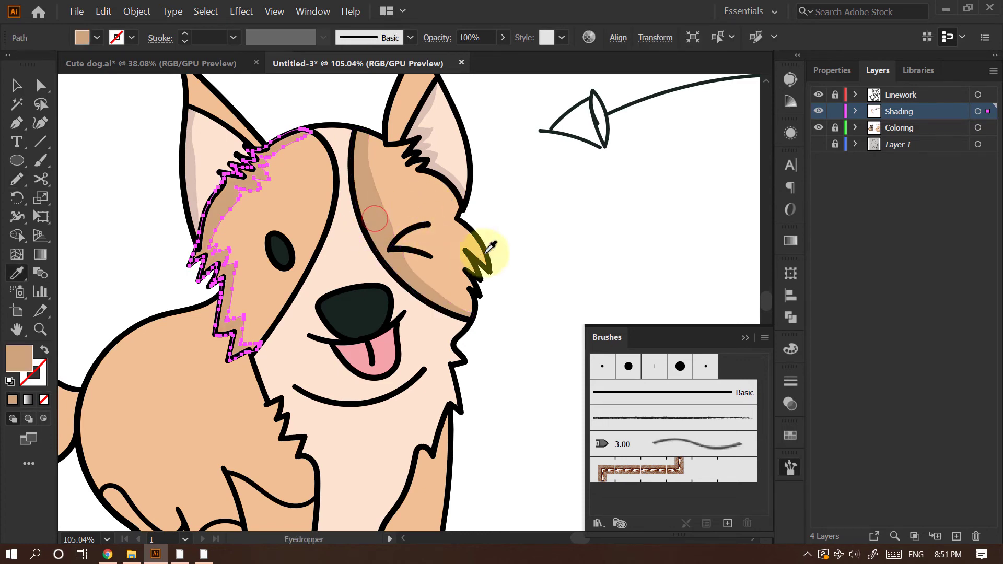
pyautogui.press('v')
pyautogui.click(589, 184)
pyautogui.moveTo(585, 203); pyautogui.dragTo(500, 257)
pyautogui.moveTo(519, 266); pyautogui.dragTo(443, 254)
pyautogui.moveTo(417, 241); pyautogui.dragTo(467, 224)
pyautogui.moveTo(444, 266); pyautogui.dragTo(497, 233)
# Draw a closed body shadow along the back and down the hind leg, and fill it with the sampled darker tan
pyautogui.press('n')
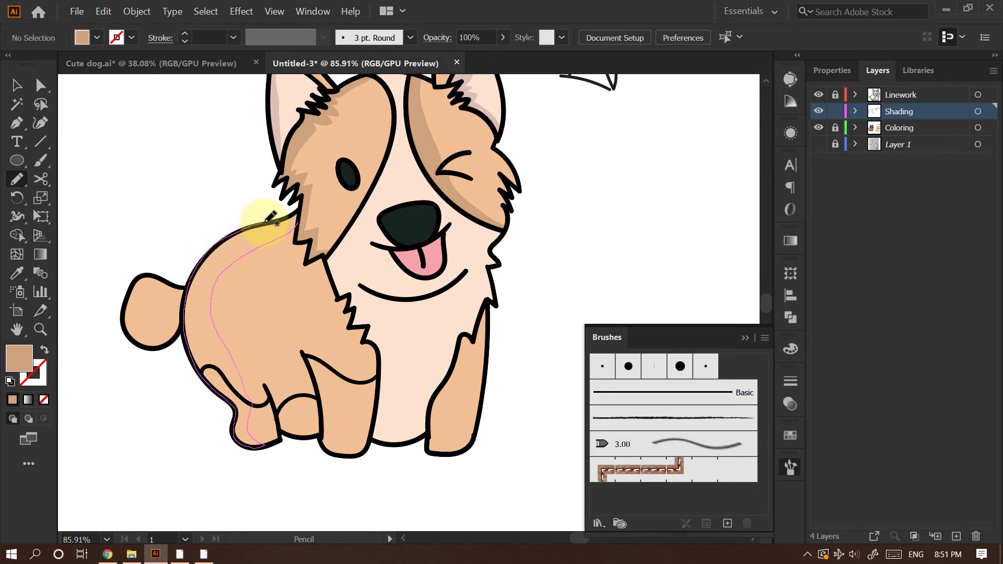
pyautogui.moveTo(301, 222); pyautogui.dragTo(299, 211)
pyautogui.press('i')
pyautogui.click(425, 134)
pyautogui.press('v')
pyautogui.click(193, 186)
# Move the body shadow's anchor points near the neck inward so its edge stays within the black back outline
pyautogui.moveTo(210, 256); pyautogui.dragTo(261, 238)
pyautogui.press('a')
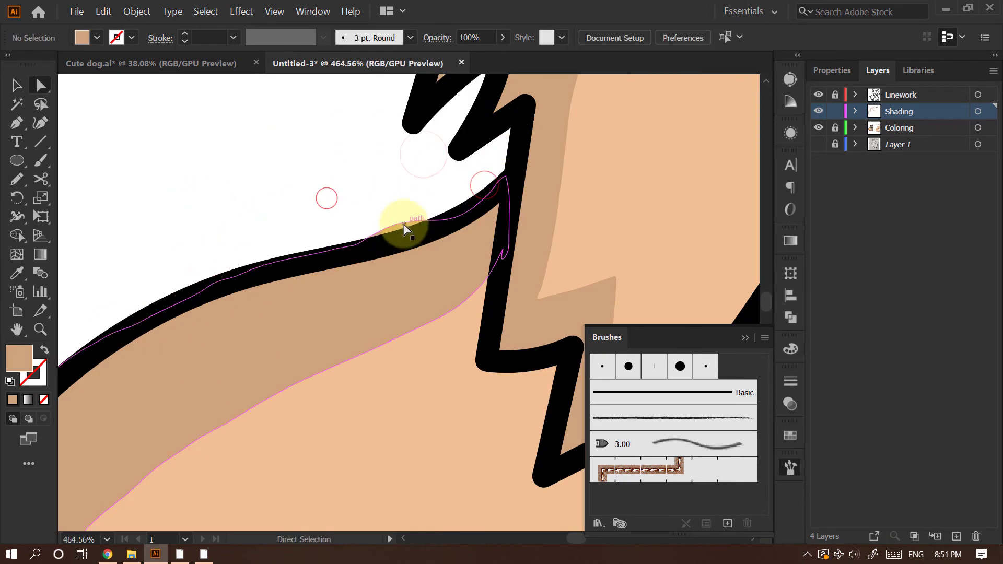
pyautogui.click(394, 228)
pyautogui.moveTo(395, 228); pyautogui.dragTo(408, 267)
pyautogui.moveTo(486, 217); pyautogui.dragTo(513, 238)
pyautogui.moveTo(266, 280); pyautogui.dragTo(281, 302)
pyautogui.click(398, 179)
pyautogui.moveTo(567, 155); pyautogui.dragTo(460, 180)
# Draw a crescent shadow on the hind-leg side of the rounded rear paw and fill it with the sampled darker tan
pyautogui.press('b')
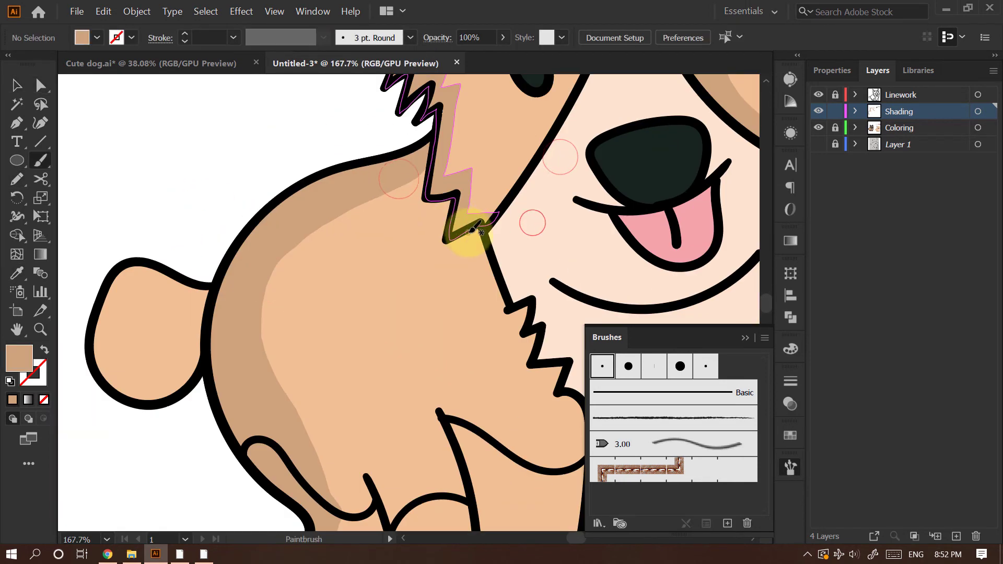
pyautogui.press('n')
pyautogui.moveTo(202, 281)
pyautogui.mouseDown()
pyautogui.moveTo(246, 247)
pyautogui.moveTo(282, 249)
pyautogui.mouseUp()
pyautogui.moveTo(272, 384); pyautogui.dragTo(301, 324)
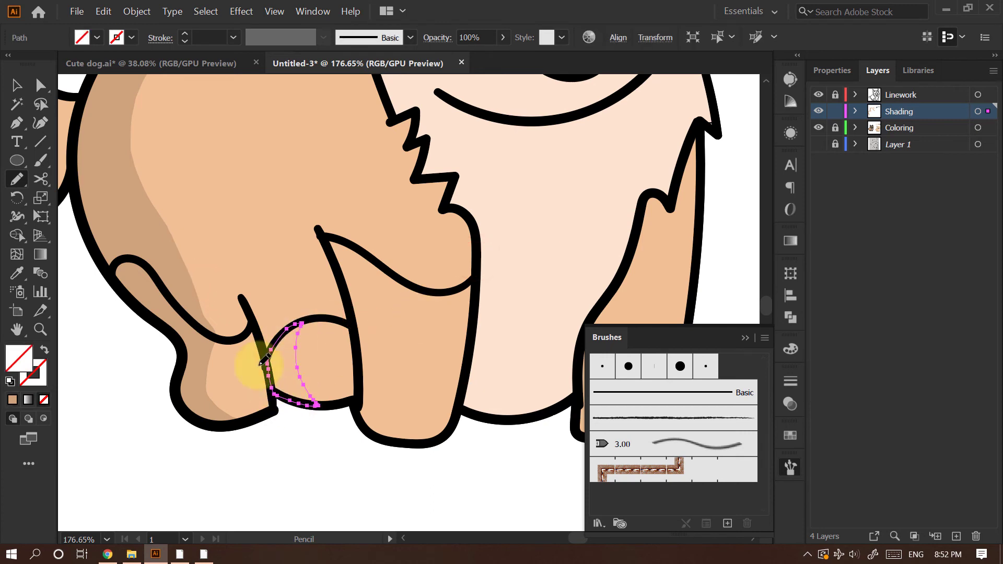
pyautogui.press('i')
pyautogui.click(195, 353)
pyautogui.press('v')
pyautogui.click(372, 483)
# Add a second shadow to the rounded rear paw beside the front leg, filled with the sampled darker tan
pyautogui.moveTo(427, 364); pyautogui.dragTo(366, 373)
pyautogui.click(395, 369)
pyautogui.press('n')
pyautogui.press('i')
pyautogui.click(307, 354)
pyautogui.press('v')
pyautogui.click(401, 430)
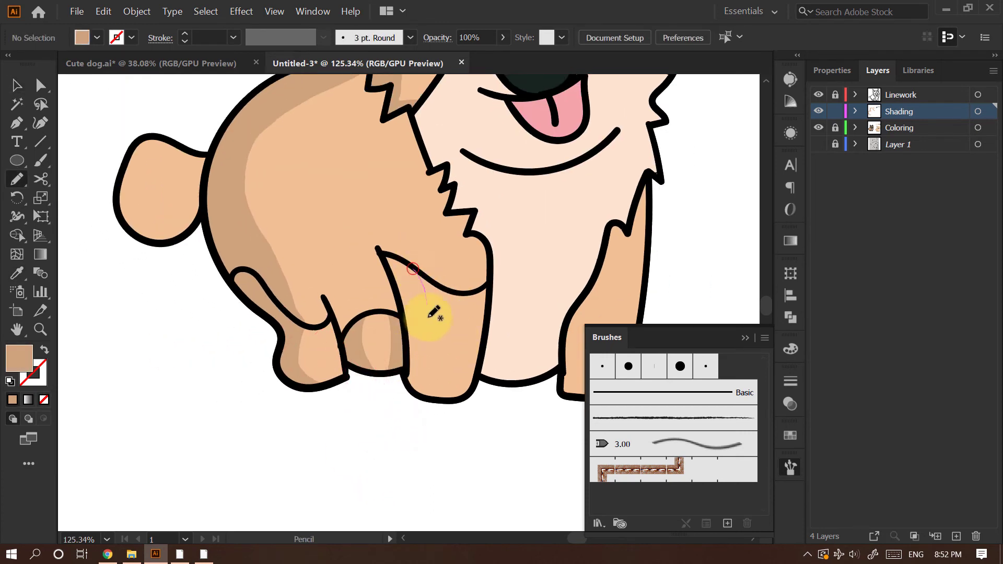
# Draw a shadow down the rear-facing edge of the nearer front leg and fill it with the sampled darker tan
pyautogui.moveTo(417, 270); pyautogui.dragTo(416, 269)
pyautogui.press('i')
pyautogui.click(397, 351)
pyautogui.press('v')
pyautogui.click(395, 442)
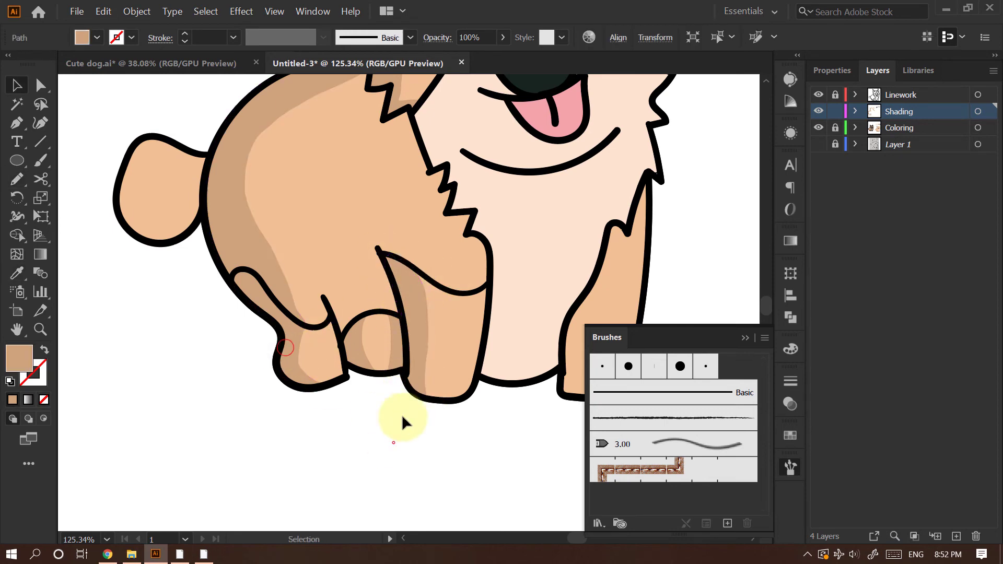
# Draw a shadow along the chest-side edge of the other front leg and fill it with the sampled darker tan
pyautogui.moveTo(496, 347); pyautogui.dragTo(323, 390)
pyautogui.moveTo(450, 302); pyautogui.dragTo(437, 323)
pyautogui.press('n')
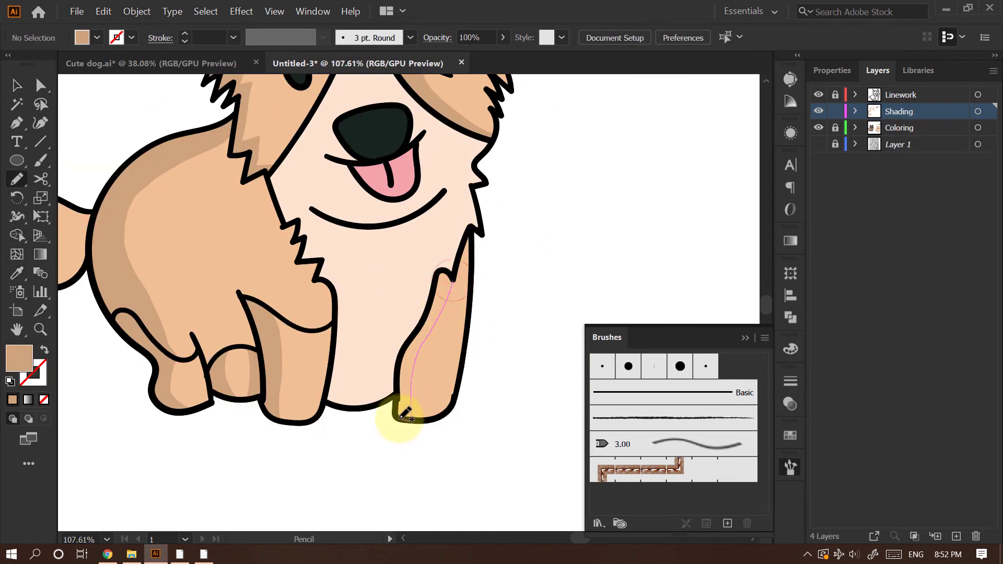
pyautogui.moveTo(439, 274); pyautogui.dragTo(453, 281)
pyautogui.press('i')
pyautogui.click(267, 345)
pyautogui.press('v')
pyautogui.click(586, 238)
# Draw the pale fur's shadow edge with the Pencil tool from the forehead past the nose and zigzag chest fur to the belly
pyautogui.moveTo(577, 233); pyautogui.dragTo(519, 233)
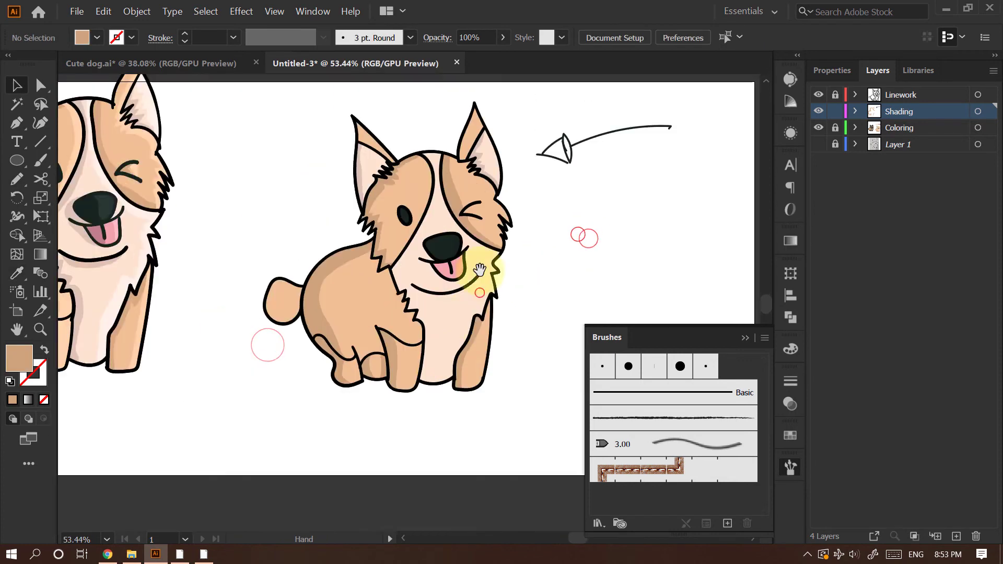
pyautogui.moveTo(498, 282); pyautogui.dragTo(518, 283)
pyautogui.press('n')
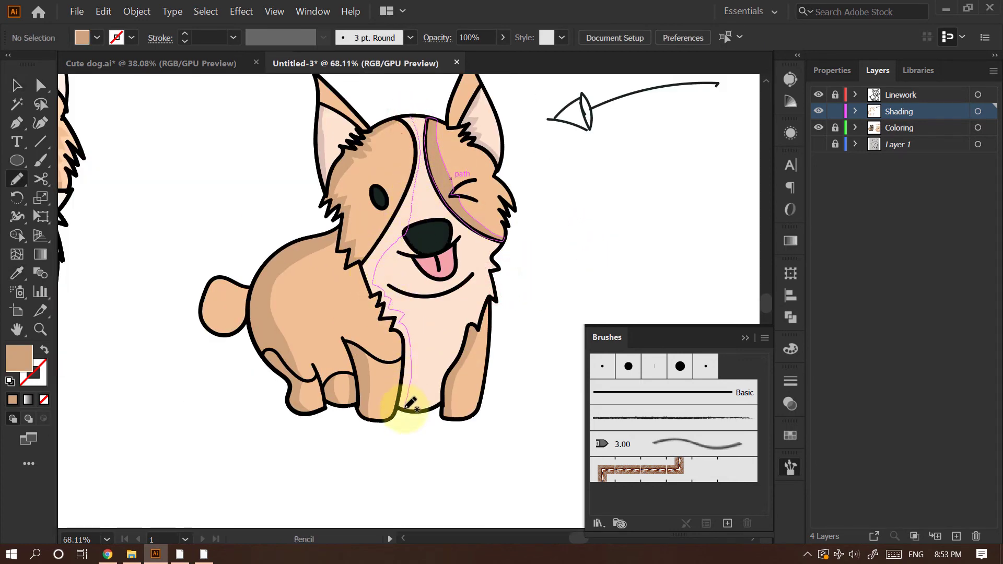
pyautogui.moveTo(405, 408); pyautogui.dragTo(406, 410)
pyautogui.moveTo(408, 413); pyautogui.dragTo(496, 384)
# Extend the pale fur's shadow path from the belly up along the front leg's outline
pyautogui.moveTo(475, 320); pyautogui.dragTo(492, 331)
pyautogui.moveTo(409, 378); pyautogui.dragTo(450, 390)
pyautogui.press('a')
pyautogui.moveTo(468, 278)
pyautogui.mouseDown()
pyautogui.moveTo(409, 350)
pyautogui.moveTo(448, 419)
pyautogui.mouseUp()
pyautogui.press('n')
pyautogui.moveTo(492, 302)
pyautogui.mouseDown()
pyautogui.moveTo(444, 342)
pyautogui.moveTo(463, 407)
pyautogui.mouseUp()
pyautogui.press('Return')
pyautogui.click(516, 301)
pyautogui.click(631, 369)
pyautogui.moveTo(458, 327)
pyautogui.mouseDown()
pyautogui.moveTo(436, 342)
pyautogui.moveTo(421, 230)
pyautogui.mouseUp()
pyautogui.moveTo(475, 121); pyautogui.dragTo(421, 280)
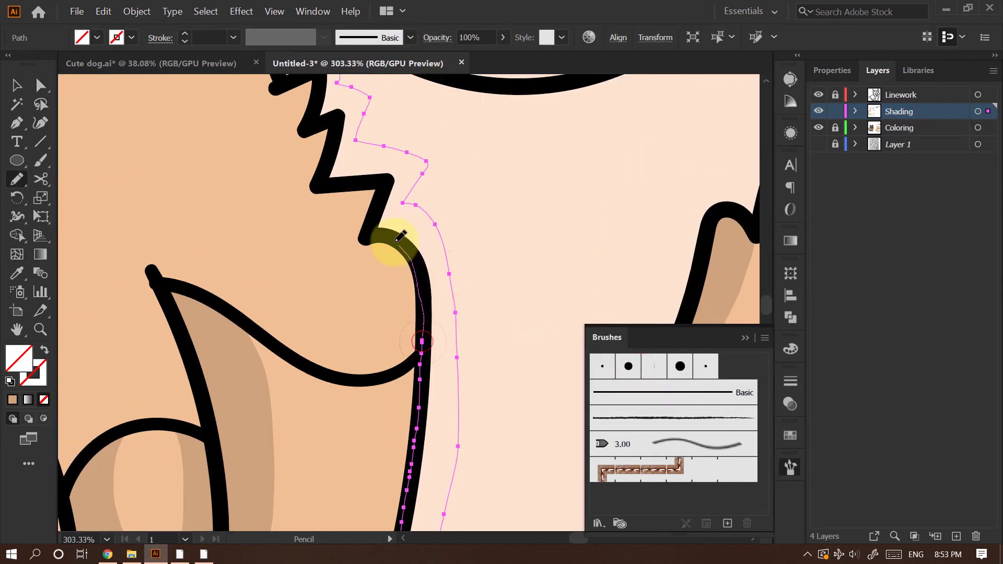
# Continue the pale fur's shadow path along the zigzag chest fur and face patch outline to the forehead, closing the shape
pyautogui.moveTo(395, 242)
pyautogui.mouseDown()
pyautogui.moveTo(324, 124)
pyautogui.moveTo(317, 81)
pyautogui.mouseUp()
pyautogui.moveTo(385, 139); pyautogui.dragTo(410, 347)
pyautogui.moveTo(395, 390)
pyautogui.mouseDown()
pyautogui.moveTo(368, 350)
pyautogui.moveTo(323, 183)
pyautogui.moveTo(345, 157)
pyautogui.mouseUp()
pyautogui.moveTo(429, 111); pyautogui.dragTo(410, 335)
pyautogui.moveTo(304, 415); pyautogui.dragTo(431, 166)
pyautogui.moveTo(457, 83); pyautogui.dragTo(445, 262)
pyautogui.moveTo(409, 144); pyautogui.dragTo(365, 151)
pyautogui.moveTo(366, 151)
pyautogui.mouseDown()
pyautogui.moveTo(412, 199)
pyautogui.moveTo(419, 346)
pyautogui.mouseUp()
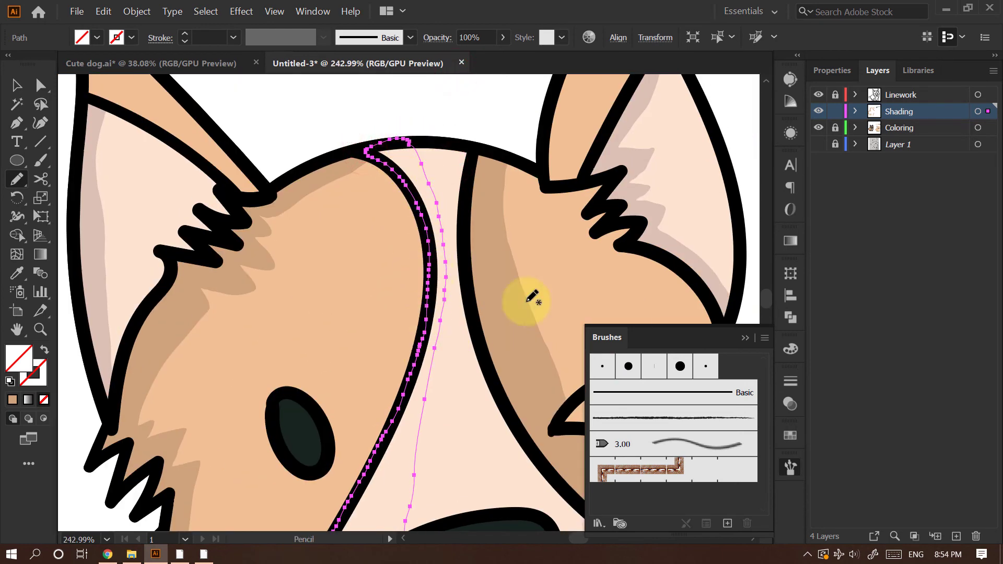
# Fill the face and chest shadow with the inner ear's shadow colour sampled by Eyedropper, and deselect it
pyautogui.scroll(-7, 402, 180)
pyautogui.press('i')
pyautogui.click(470, 168)
pyautogui.press('v')
pyautogui.click(381, 170)
# Move the face shadow's anchor point beside the nose so its edge lies under the black nose outline
pyautogui.press('a')
pyautogui.scroll(9, 379, 216)
pyautogui.moveTo(347, 250); pyautogui.dragTo(331, 239)
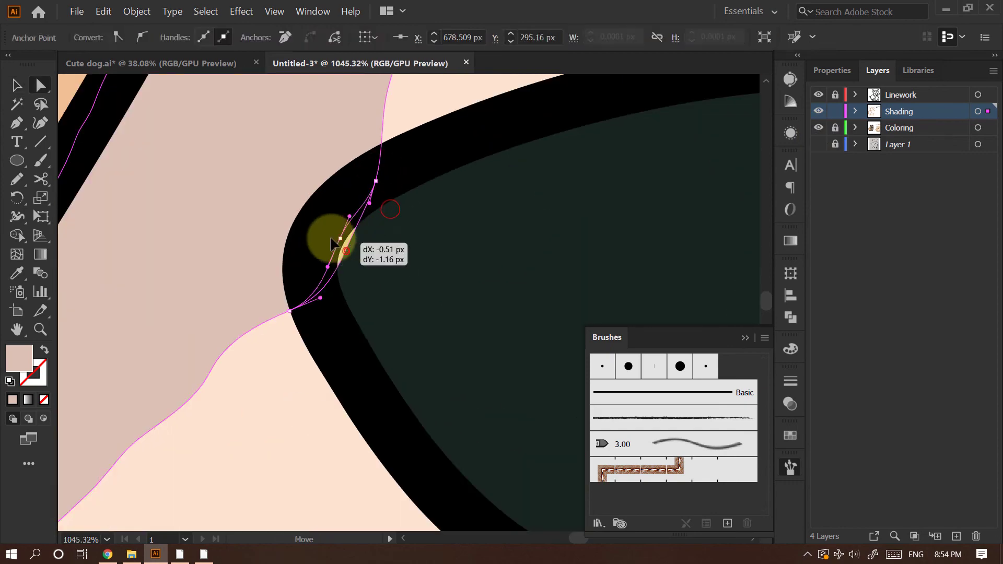
pyautogui.click(454, 160)
pyautogui.moveTo(537, 161)
pyautogui.mouseDown()
pyautogui.moveTo(493, 262)
pyautogui.moveTo(336, 308)
pyautogui.moveTo(340, 287)
pyautogui.mouseUp()
# Draw a closed shadow along the tail's outer edge and fill it with the darker tan sampled from the body shadow
pyautogui.press('n')
pyautogui.moveTo(249, 262)
pyautogui.mouseDown()
pyautogui.moveTo(241, 335)
pyautogui.moveTo(240, 261)
pyautogui.mouseUp()
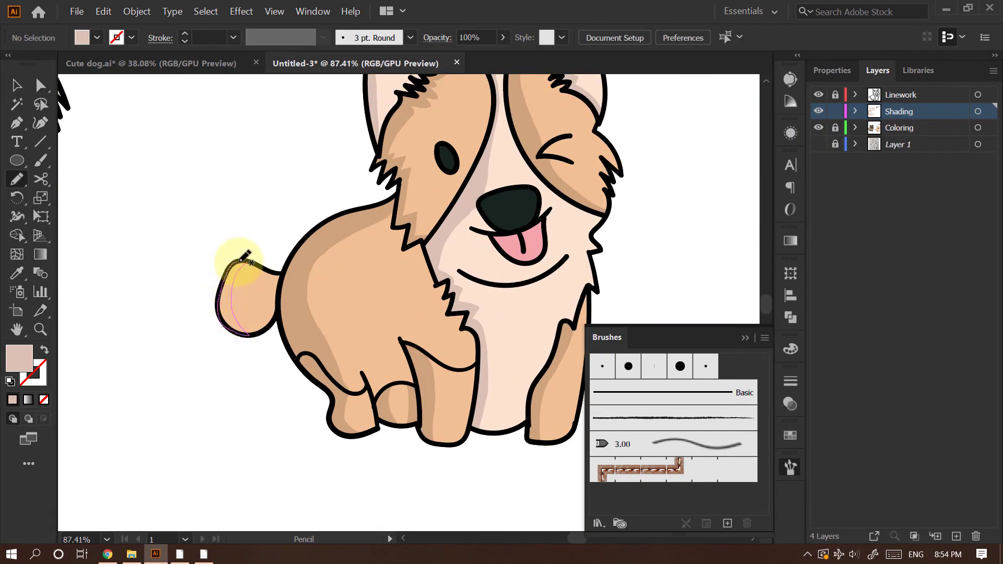
pyautogui.press('i')
pyautogui.click(294, 292)
pyautogui.press('v')
pyautogui.click(287, 172)
pyautogui.scroll(-6, 399, 264)
pyautogui.scroll(8, 399, 220)
pyautogui.scroll(-2, 486, 267)
# Draw a closed shadow on the tongue's inner half, sample the tongue's pink and fill it with a darker pink
pyautogui.press('n')
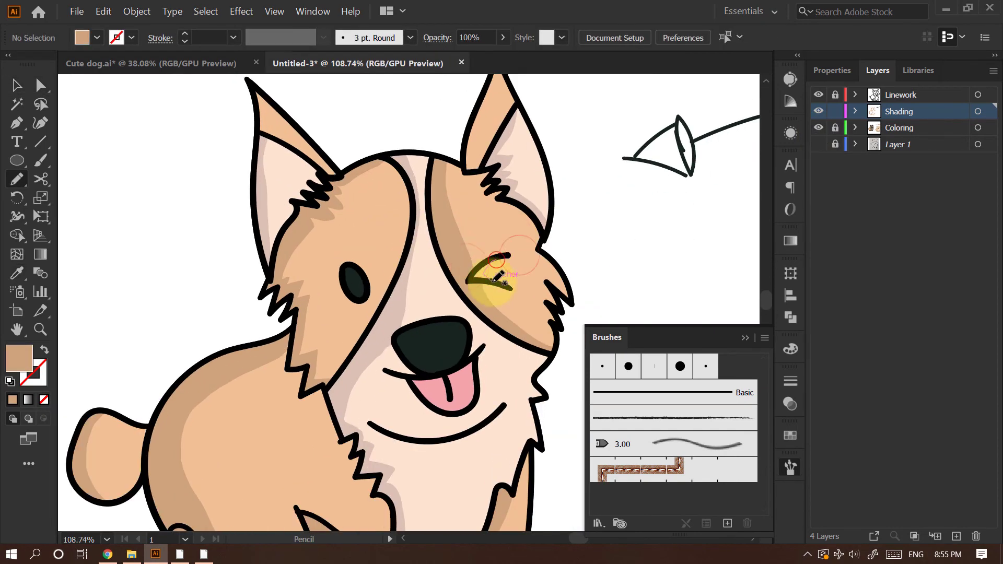
pyautogui.moveTo(497, 277); pyautogui.dragTo(509, 288)
pyautogui.scroll(-5, 485, 272)
pyautogui.scroll(4, 438, 296)
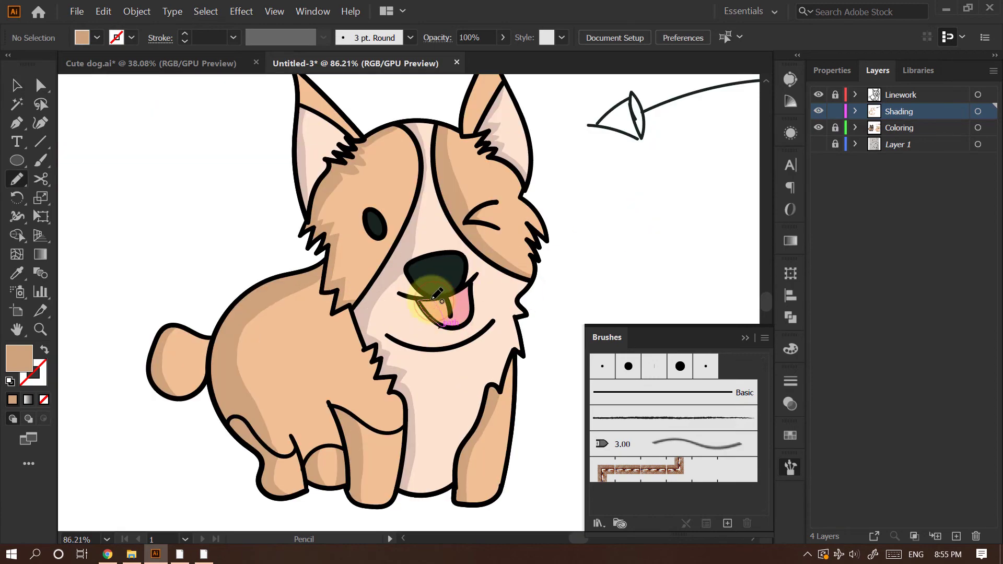
pyautogui.moveTo(432, 299); pyautogui.dragTo(434, 300)
pyautogui.press('i')
pyautogui.click(462, 307)
pyautogui.doubleClick(18, 358)
pyautogui.click(591, 204)
pyautogui.click(886, 175)
# Draw a closed shadow along the winking-side ear's tan inner edge and fill it with the sampled darker tan shadow colour
pyautogui.press('n')
pyautogui.moveTo(456, 131)
pyautogui.mouseDown()
pyautogui.moveTo(443, 202)
pyautogui.moveTo(426, 180)
pyautogui.moveTo(455, 128)
pyautogui.moveTo(553, 128)
pyautogui.mouseUp()
pyautogui.press('v')
pyautogui.moveTo(490, 150); pyautogui.dragTo(418, 172)
pyautogui.press('i')
pyautogui.click(414, 372)
pyautogui.press('v')
pyautogui.click(594, 232)
pyautogui.moveTo(558, 240); pyautogui.dragTo(477, 288)
# Draw a closed shadow on the tan tip of the open-eye-side ear and fill it with the other ear's darker tan
pyautogui.press('n')
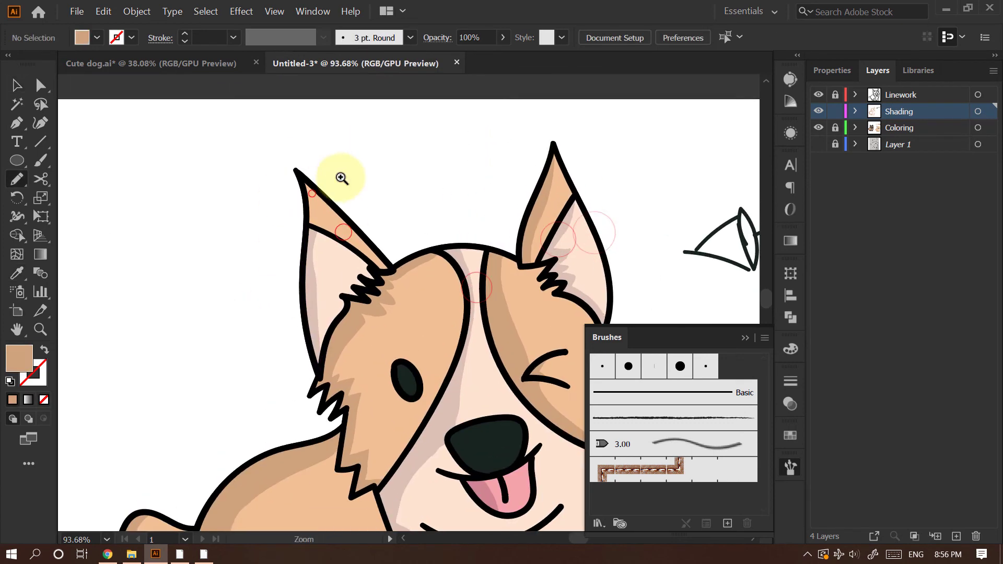
pyautogui.moveTo(340, 178); pyautogui.dragTo(345, 177)
pyautogui.moveTo(460, 200)
pyautogui.mouseDown()
pyautogui.moveTo(385, 224)
pyautogui.moveTo(413, 211)
pyautogui.mouseUp()
pyautogui.moveTo(345, 184)
pyautogui.mouseDown()
pyautogui.moveTo(356, 221)
pyautogui.moveTo(346, 185)
pyautogui.mouseUp()
pyautogui.press('i')
pyautogui.click(521, 211)
pyautogui.press('v')
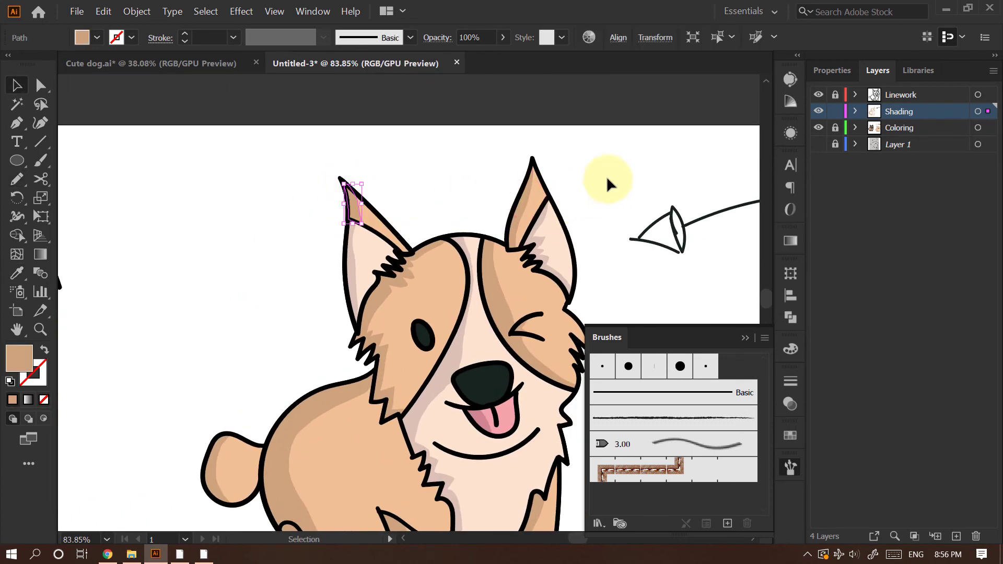
pyautogui.click(628, 166)
# Draw a closed shadow beneath the smile line, fill it with the pale fur's shadow colour and deselect it
pyautogui.moveTo(627, 194); pyautogui.dragTo(562, 232)
pyautogui.moveTo(559, 240); pyautogui.dragTo(487, 216)
pyautogui.moveTo(453, 246); pyautogui.dragTo(475, 235)
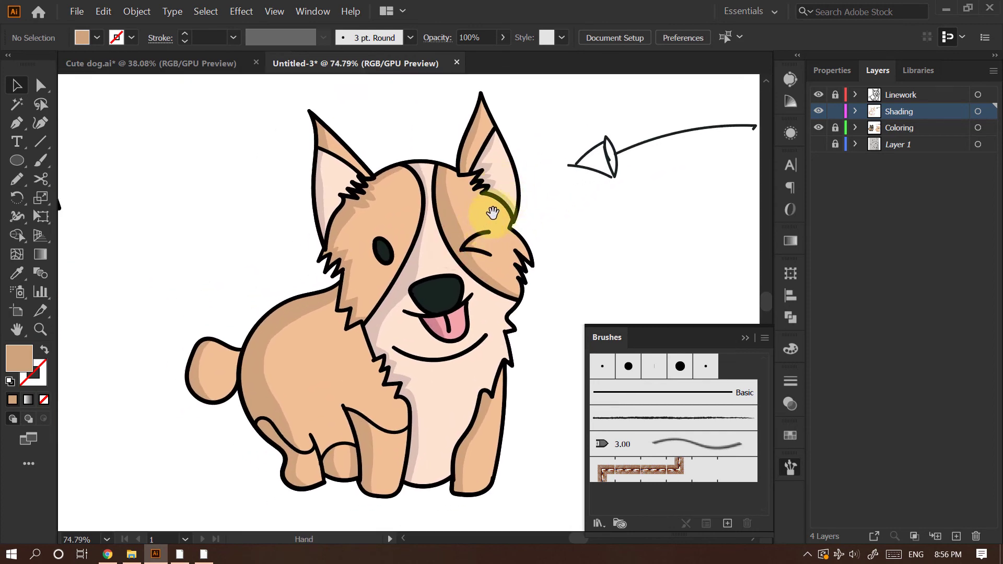
pyautogui.moveTo(505, 202); pyautogui.dragTo(457, 229)
pyautogui.moveTo(530, 218); pyautogui.dragTo(518, 253)
pyautogui.moveTo(464, 253); pyautogui.dragTo(545, 264)
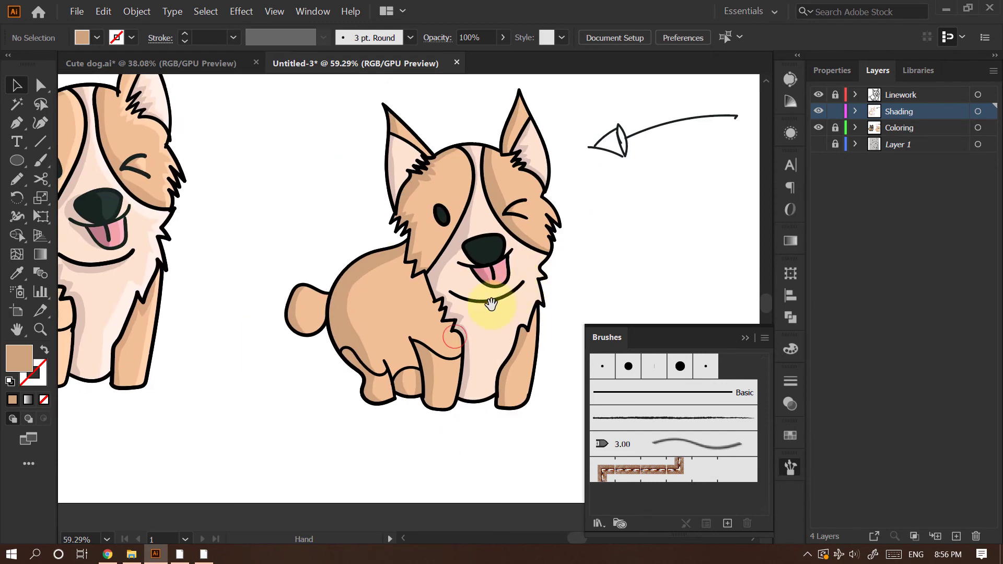
pyautogui.moveTo(483, 308); pyautogui.dragTo(534, 269)
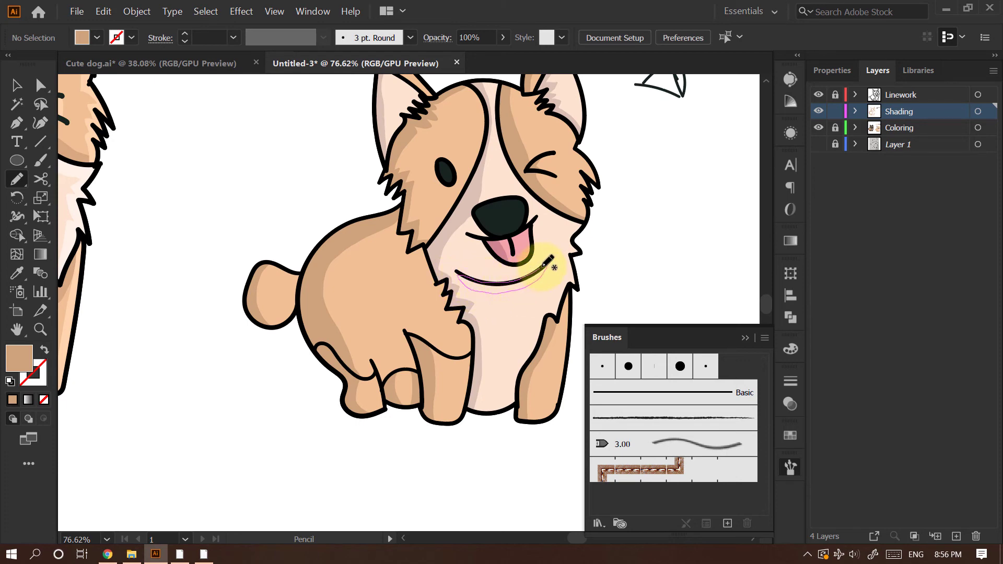
pyautogui.click(464, 303)
pyautogui.press('v')
pyautogui.click(658, 222)
pyautogui.moveTo(620, 230)
pyautogui.mouseDown()
pyautogui.moveTo(555, 265)
pyautogui.moveTo(545, 265)
pyautogui.moveTo(628, 222)
pyautogui.moveTo(549, 246)
pyautogui.moveTo(428, 256)
pyautogui.mouseUp()
# Create a new layer named Highlights above the Coloring layer, with the Shading layer locked
pyautogui.click(881, 131)
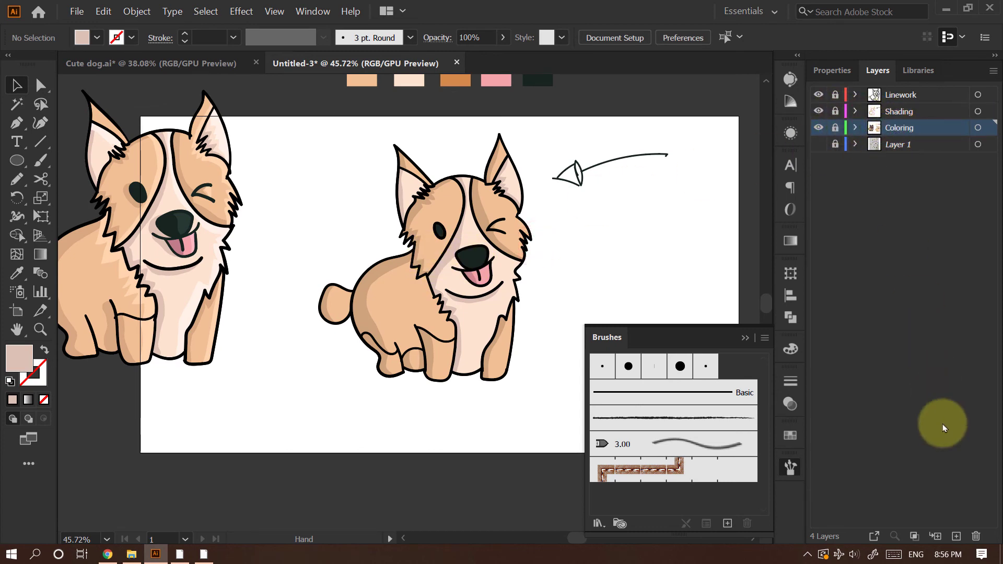
pyautogui.click(956, 536)
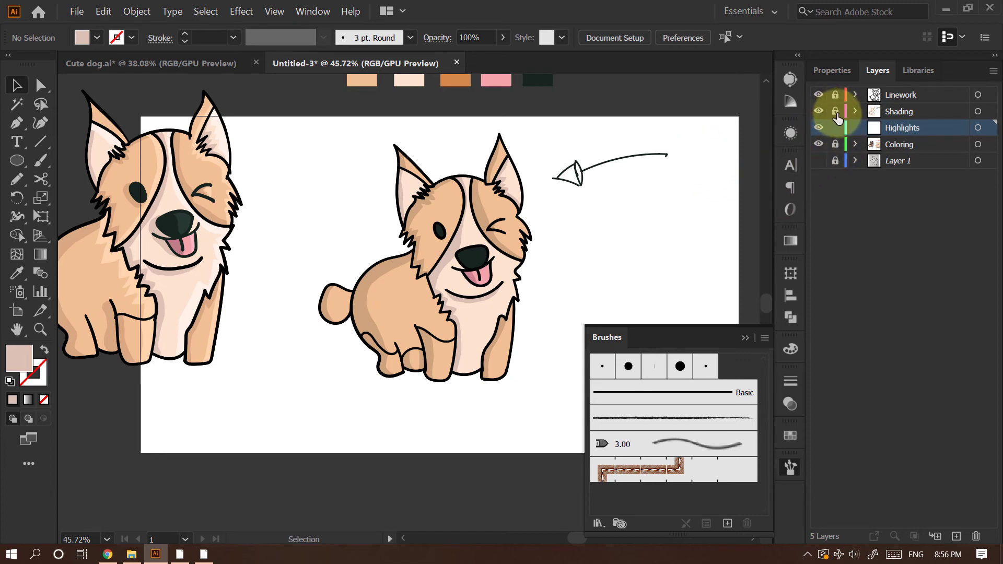
pyautogui.moveTo(582, 213); pyautogui.dragTo(563, 213)
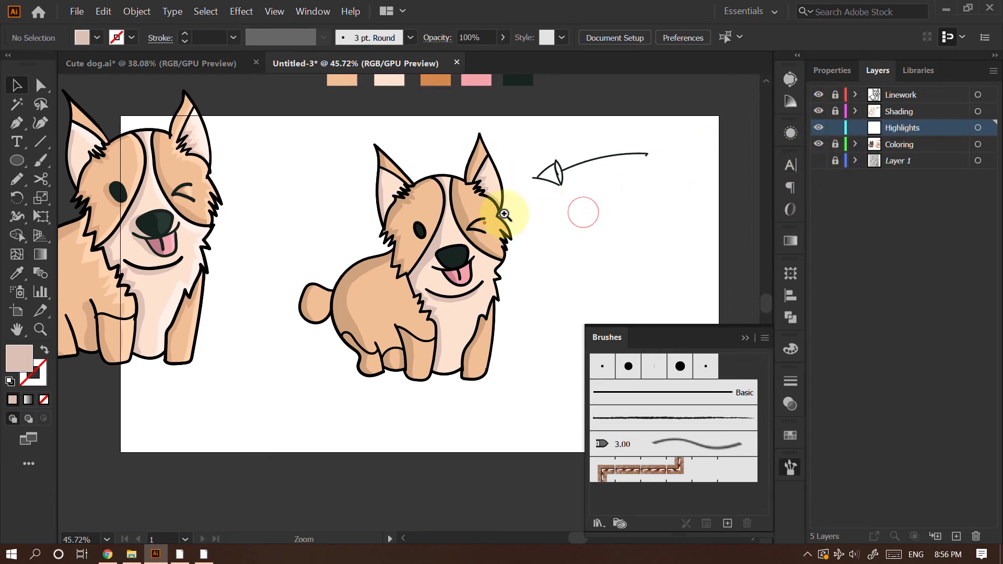
pyautogui.moveTo(481, 216); pyautogui.dragTo(553, 210)
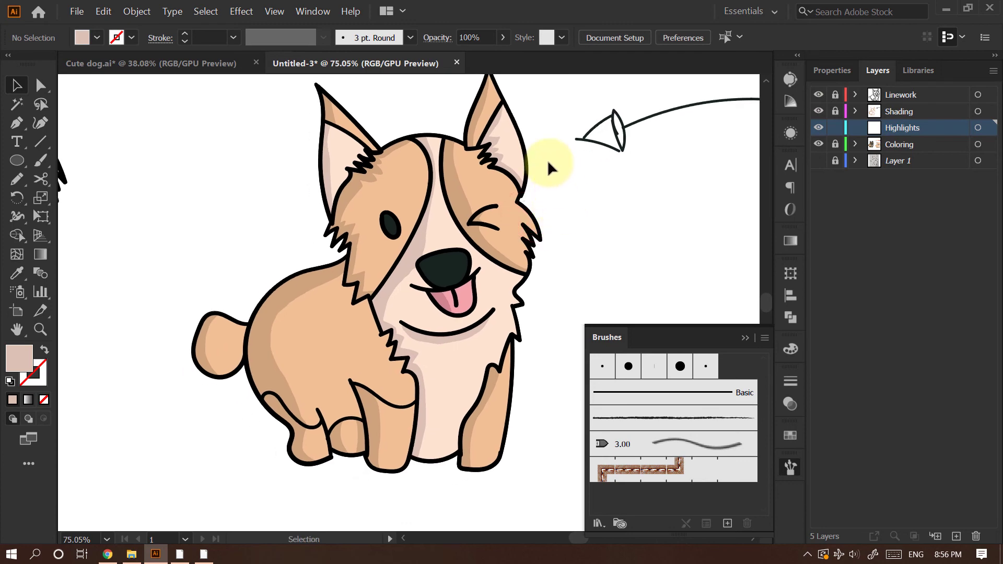
# Draw a closed highlight shape along the outer edge of the winking-side inner ear
pyautogui.press('n')
pyautogui.moveTo(524, 143); pyautogui.dragTo(532, 191)
pyautogui.moveTo(521, 168)
pyautogui.mouseDown()
pyautogui.moveTo(563, 162)
pyautogui.moveTo(515, 144)
pyautogui.mouseUp()
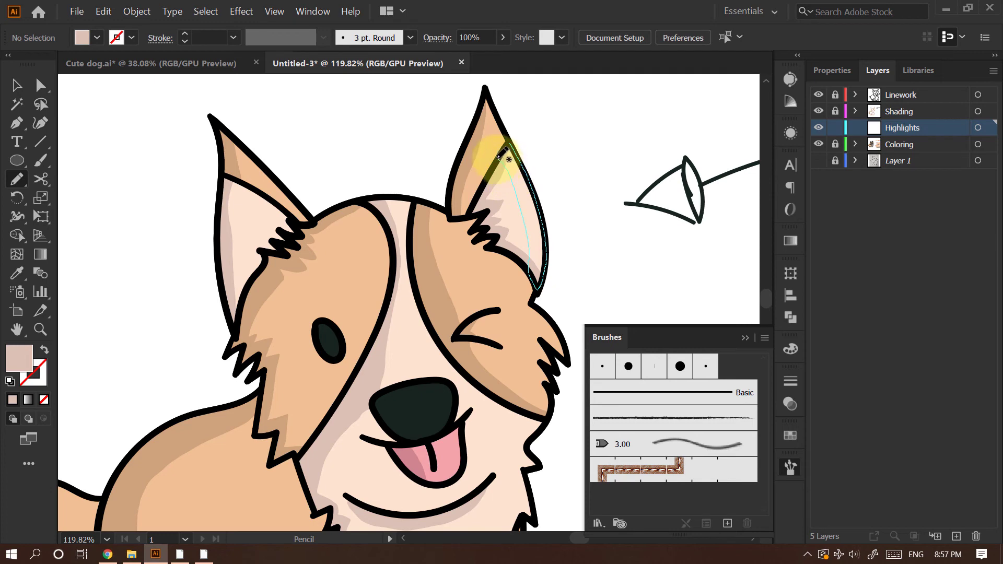
pyautogui.moveTo(525, 140); pyautogui.dragTo(527, 143)
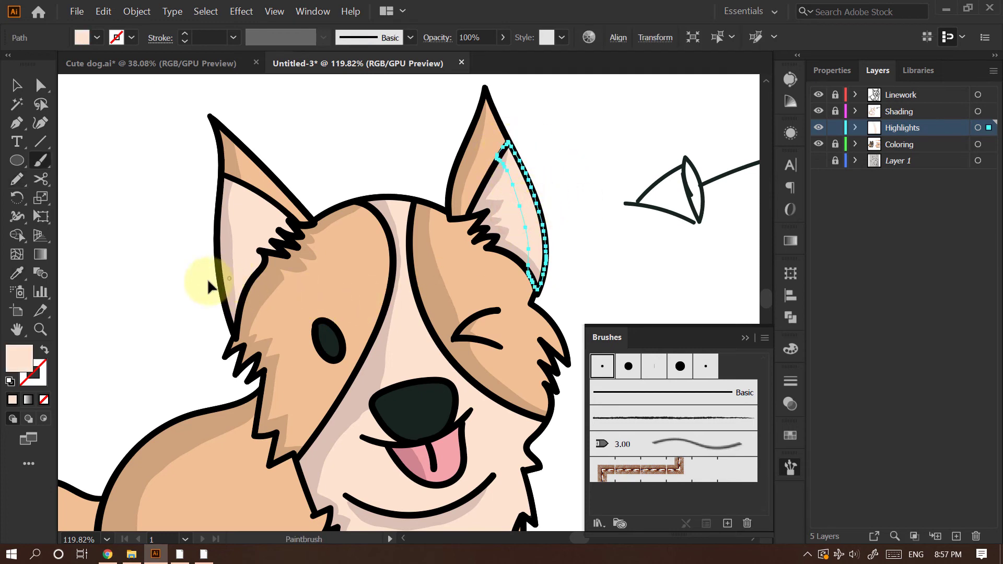
# Fill the inner ear highlight with the lighter cream ffefe6 and deselect it
pyautogui.press('v')
pyautogui.doubleClick(25, 353)
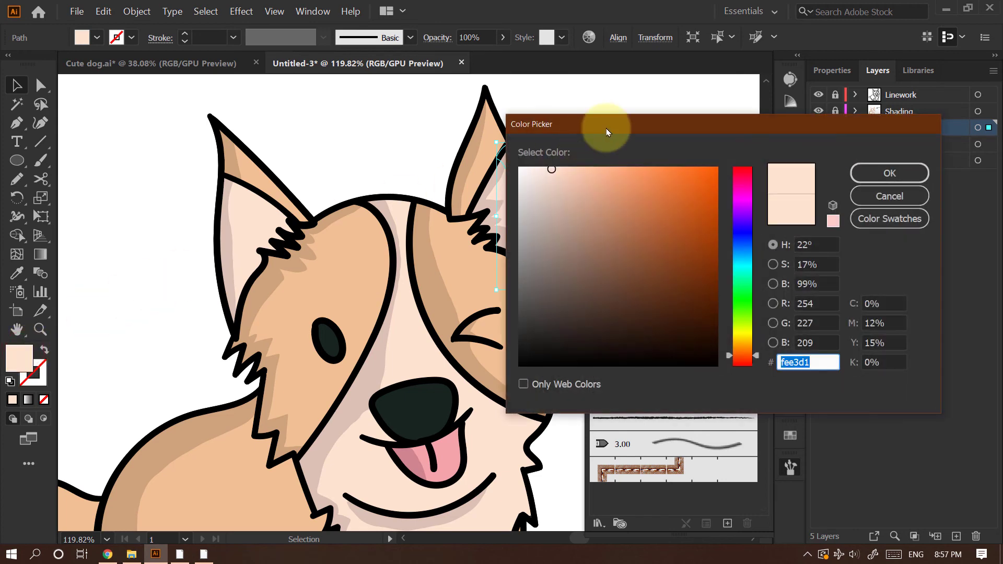
pyautogui.moveTo(600, 121); pyautogui.dragTo(720, 99)
pyautogui.click(663, 121)
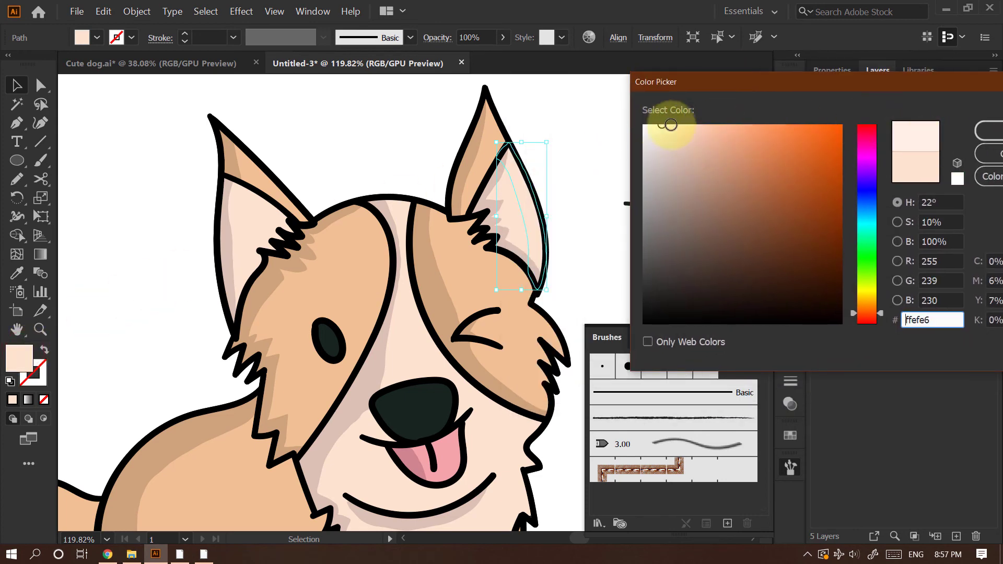
pyautogui.moveTo(878, 78); pyautogui.dragTo(861, 118)
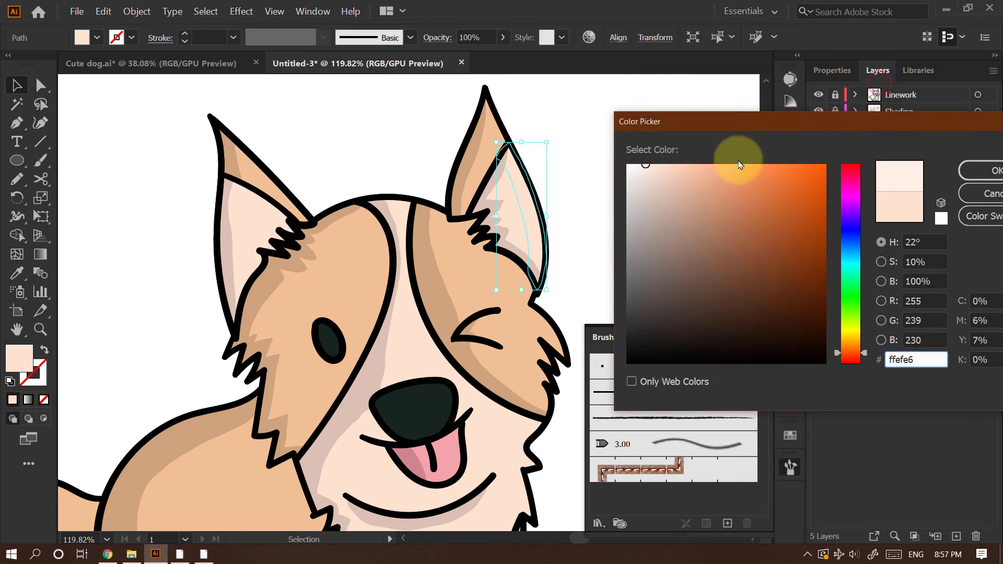
pyautogui.click(998, 171)
pyautogui.click(604, 157)
# Draw a closed pale highlight along the upper edge of the open-eye-side inner ear
pyautogui.moveTo(609, 156); pyautogui.dragTo(541, 203)
pyautogui.moveTo(540, 202); pyautogui.dragTo(501, 180)
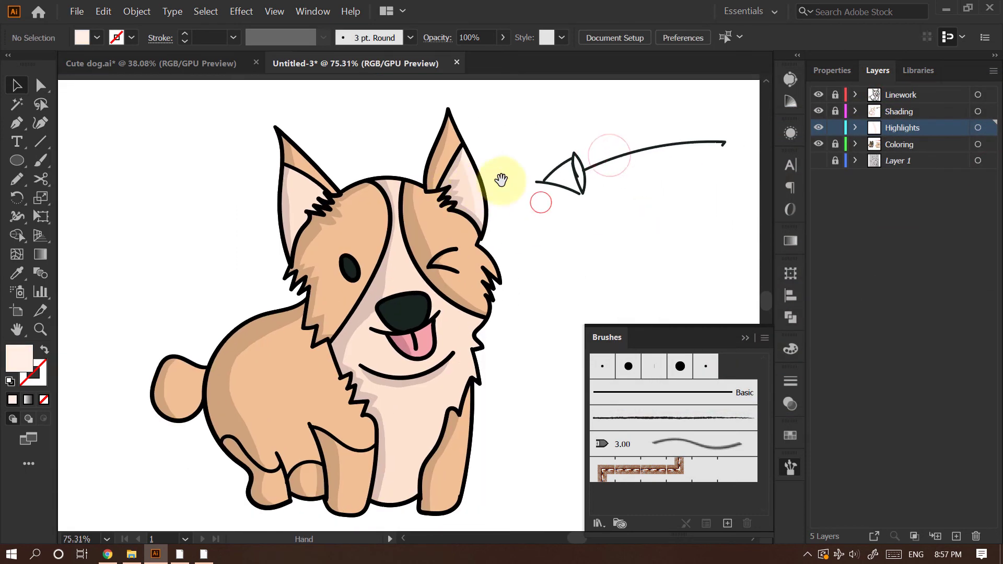
pyautogui.moveTo(495, 220); pyautogui.dragTo(403, 217)
pyautogui.moveTo(333, 180); pyautogui.dragTo(373, 183)
pyautogui.press('n')
pyautogui.moveTo(316, 179); pyautogui.dragTo(369, 215)
pyautogui.moveTo(319, 178); pyautogui.dragTo(317, 178)
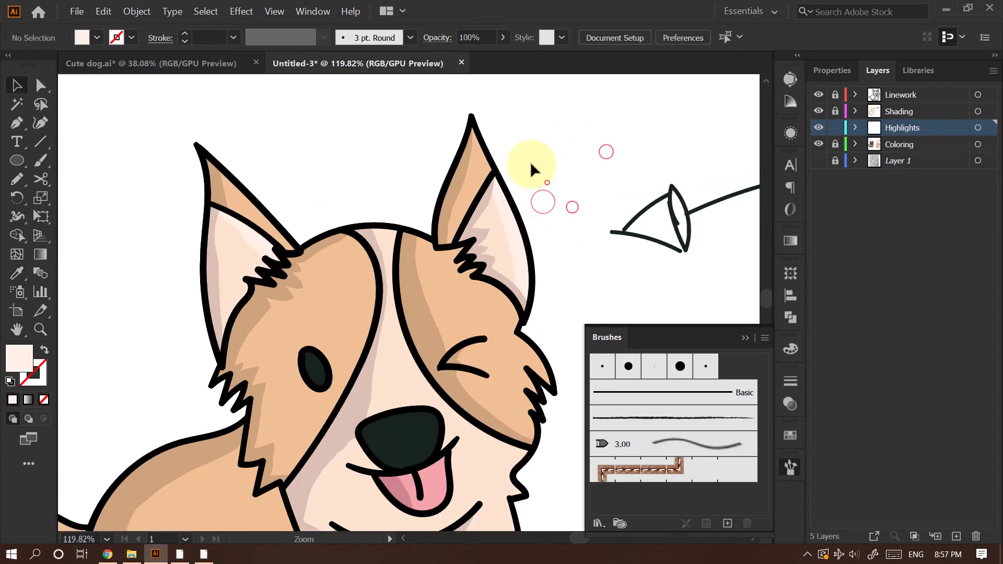
# Draw a closed highlight on the winking-side ear's tan part and fill it with a lighter shade of the sampled tan
pyautogui.moveTo(466, 135)
pyautogui.mouseDown()
pyautogui.moveTo(491, 173)
pyautogui.moveTo(466, 136)
pyautogui.mouseUp()
pyautogui.click(463, 200)
pyautogui.doubleClick(19, 357)
pyautogui.click(695, 165)
pyautogui.click(972, 169)
pyautogui.click(574, 148)
# Draw a closed light peach highlight on the tan tip of the open-eye-side ear and deselect it
pyautogui.press('n')
pyautogui.moveTo(241, 187)
pyautogui.mouseDown()
pyautogui.moveTo(275, 232)
pyautogui.moveTo(241, 188)
pyautogui.mouseUp()
pyautogui.click(587, 161)
pyautogui.moveTo(579, 187); pyautogui.dragTo(543, 194)
# Draw a jagged highlight along the winking-side face patch's outer fur and fill it with the ear highlight's light peach
pyautogui.moveTo(510, 261); pyautogui.dragTo(505, 197)
pyautogui.press('n')
pyautogui.moveTo(439, 157)
pyautogui.mouseDown()
pyautogui.moveTo(451, 184)
pyautogui.moveTo(440, 159)
pyautogui.mouseUp()
pyautogui.press('i')
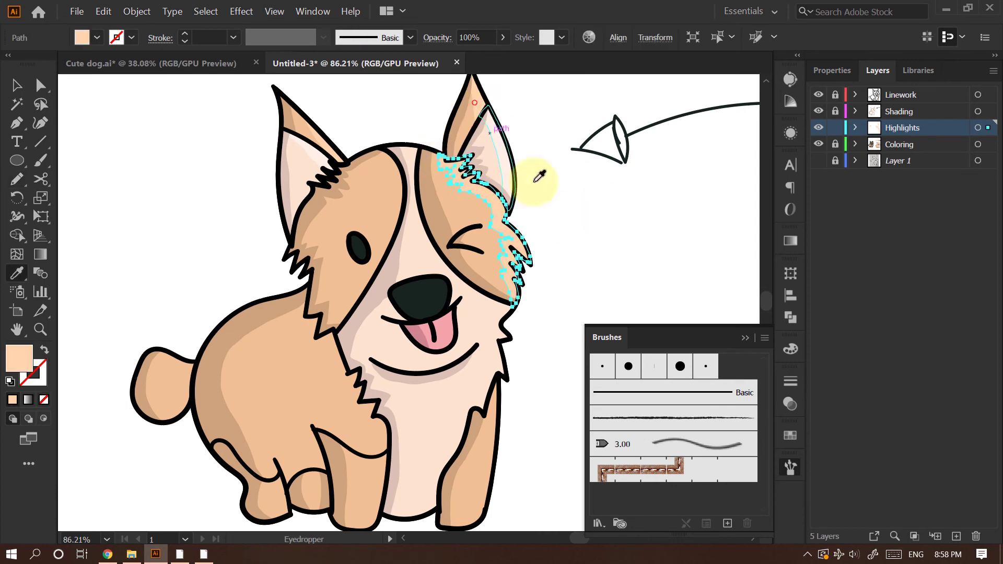
pyautogui.keyDown('ctrl'); pyautogui.click(606, 222); pyautogui.keyUp('ctrl')
# Draw a closed light peach highlight along the outer edge of the front leg beside the chest's open side
pyautogui.moveTo(575, 217); pyautogui.dragTo(531, 204)
pyautogui.moveTo(544, 267); pyautogui.dragTo(511, 177)
pyautogui.press('n')
pyautogui.moveTo(464, 294)
pyautogui.mouseDown()
pyautogui.moveTo(465, 374)
pyautogui.moveTo(466, 293)
pyautogui.mouseUp()
pyautogui.press('v')
pyautogui.click(571, 228)
# Trace a closed highlight along the pale forehead, cheek and chest on the winking side, filled with the lighter cream
pyautogui.moveTo(544, 211); pyautogui.dragTo(498, 219)
pyautogui.moveTo(498, 220); pyautogui.dragTo(481, 287)
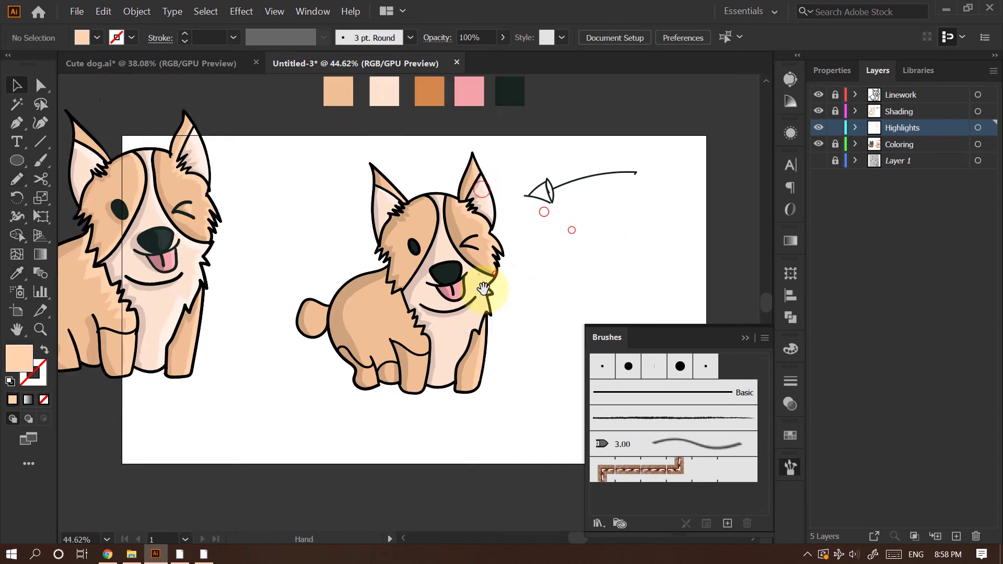
pyautogui.moveTo(461, 242); pyautogui.dragTo(502, 242)
pyautogui.press('n')
pyautogui.moveTo(426, 157); pyautogui.dragTo(473, 290)
pyautogui.moveTo(461, 427); pyautogui.dragTo(450, 468)
pyautogui.moveTo(510, 441); pyautogui.dragTo(469, 302)
pyautogui.moveTo(439, 307); pyautogui.dragTo(541, 246)
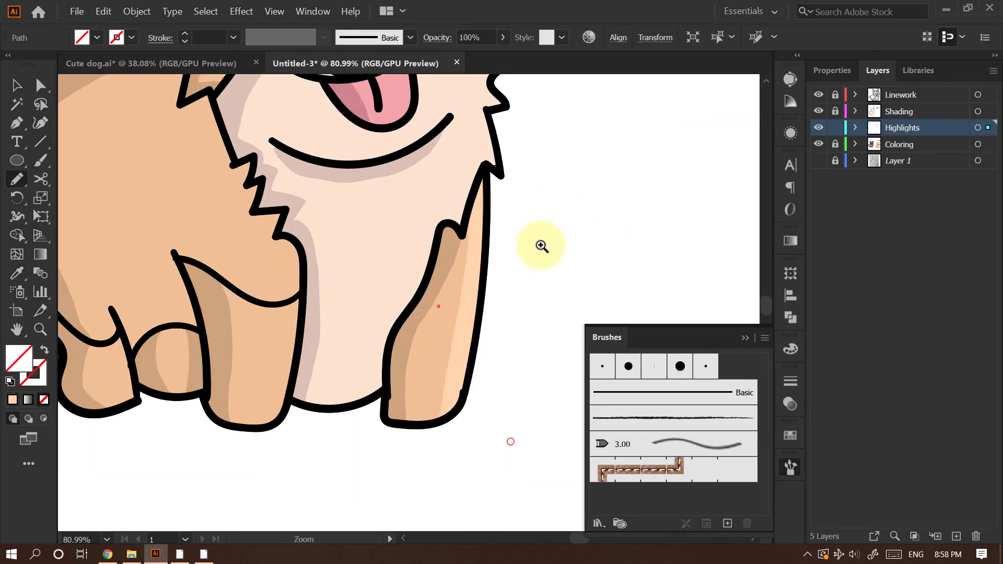
pyautogui.moveTo(378, 349)
pyautogui.mouseDown()
pyautogui.moveTo(499, 122)
pyautogui.moveTo(492, 94)
pyautogui.mouseUp()
pyautogui.moveTo(566, 81); pyautogui.dragTo(397, 331)
pyautogui.moveTo(323, 344); pyautogui.dragTo(354, 281)
pyautogui.moveTo(325, 261); pyautogui.dragTo(465, 392)
pyautogui.moveTo(490, 407)
pyautogui.mouseDown()
pyautogui.moveTo(452, 386)
pyautogui.moveTo(325, 255)
pyautogui.moveTo(311, 118)
pyautogui.mouseUp()
pyautogui.press('v')
pyautogui.click(558, 244)
# Draw a closed highlight over the nose's winking-side half and fill it with the sampled dark nose colour
pyautogui.moveTo(508, 274)
pyautogui.mouseDown()
pyautogui.moveTo(468, 227)
pyautogui.moveTo(467, 266)
pyautogui.moveTo(352, 246)
pyautogui.mouseUp()
pyautogui.press('a')
pyautogui.press('n')
pyautogui.moveTo(477, 242); pyautogui.dragTo(497, 246)
pyautogui.moveTo(434, 240)
pyautogui.mouseDown()
pyautogui.moveTo(451, 292)
pyautogui.moveTo(434, 240)
pyautogui.mouseUp()
pyautogui.press('i')
pyautogui.click(416, 266)
pyautogui.press('v')
# Unlock the Shading layer and move the nose highlight path from Highlights into it
pyautogui.click(855, 127)
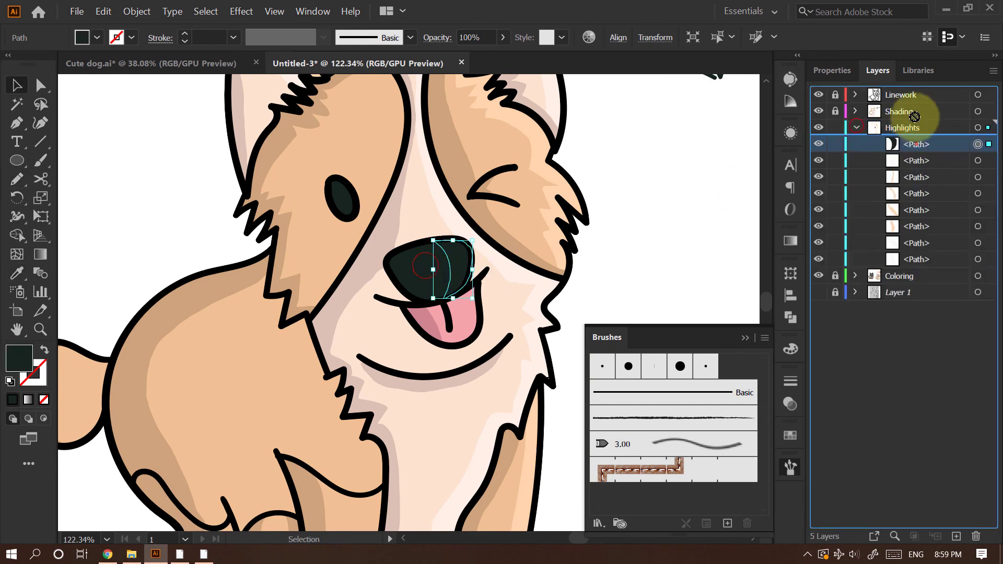
pyautogui.click(836, 112)
pyautogui.moveTo(916, 144); pyautogui.dragTo(900, 111)
pyautogui.click(855, 127)
pyautogui.click(855, 128)
# Fill the nose highlight with a lighter dark green and deselect it
pyautogui.doubleClick(30, 365)
pyautogui.click(694, 318)
pyautogui.click(962, 176)
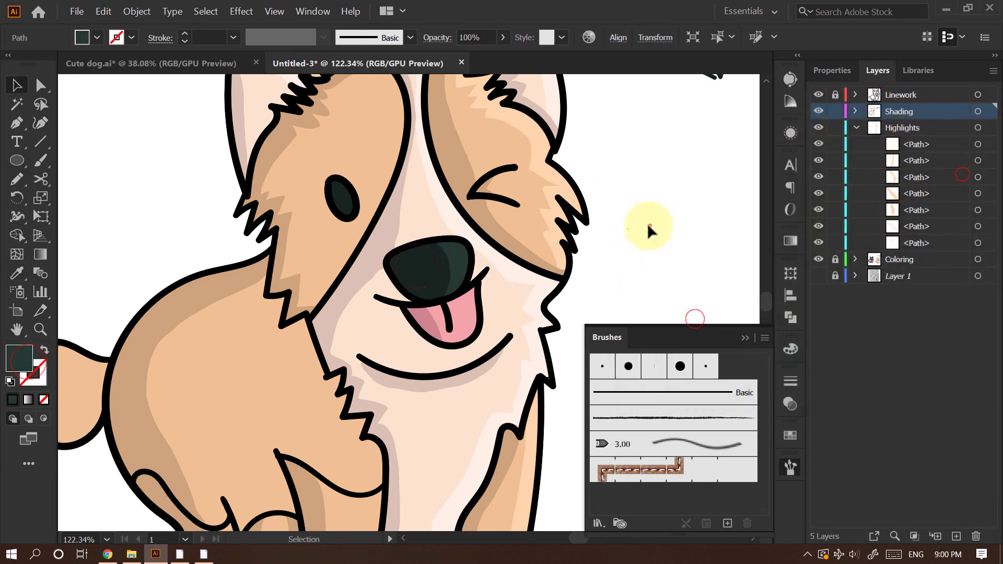
pyautogui.click(649, 228)
pyautogui.moveTo(611, 221); pyautogui.dragTo(571, 228)
# Lock Shading, make Highlights active, and draw a highlight above the smile line filled with the sampled pale cream
pyautogui.click(835, 111)
pyautogui.click(874, 129)
pyautogui.press('n')
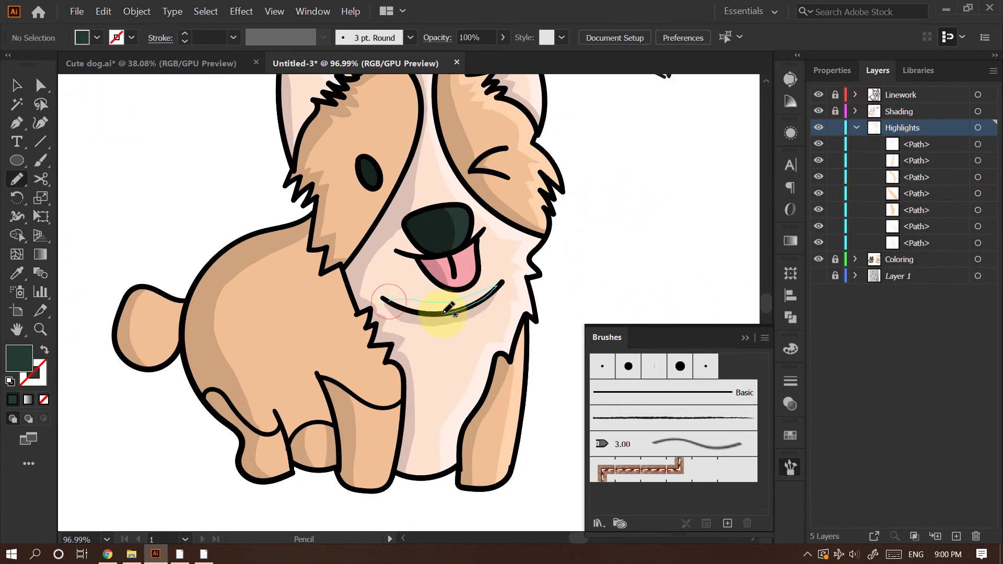
pyautogui.moveTo(444, 313); pyautogui.dragTo(389, 302)
pyautogui.press('i')
pyautogui.click(522, 246)
# Draw a zigzag highlight on the body beside the face and chest fur, filled with the front leg highlight's light peach
pyautogui.press('i')
pyautogui.click(419, 245)
pyautogui.press('n')
pyautogui.click(855, 127)
pyautogui.moveTo(416, 240); pyautogui.dragTo(446, 302)
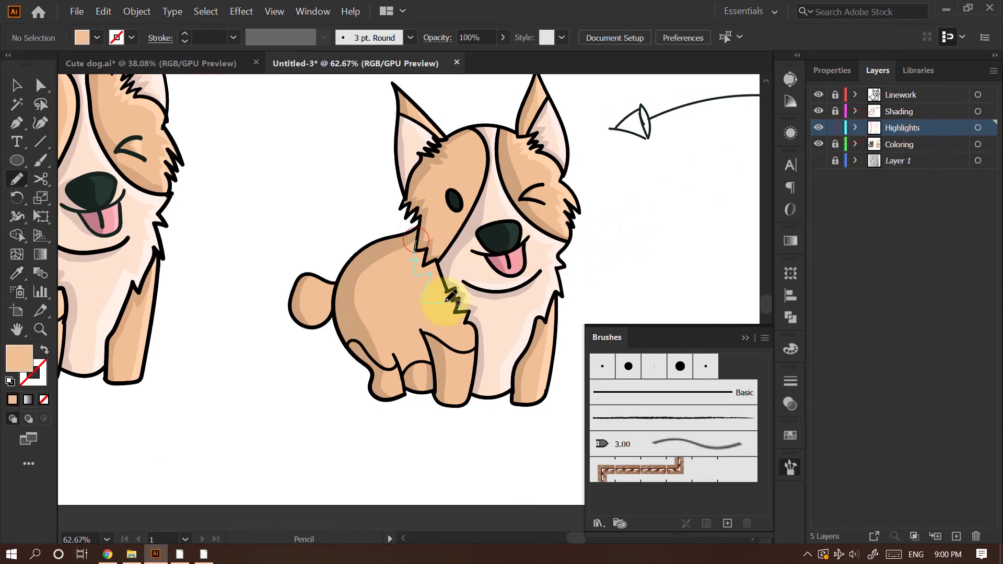
pyautogui.moveTo(418, 250); pyautogui.dragTo(416, 241)
pyautogui.press('i')
pyautogui.click(551, 283)
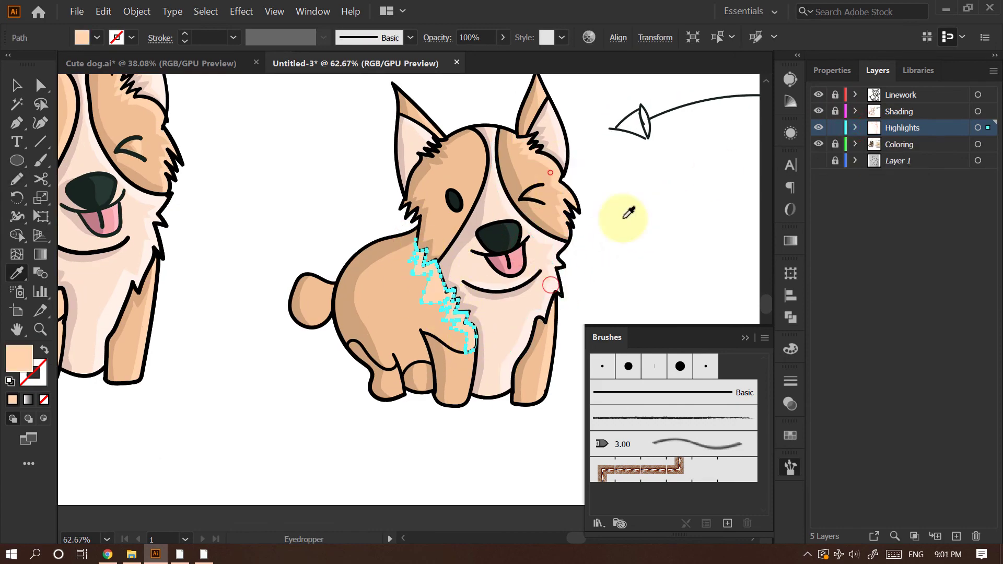
pyautogui.press('v')
pyautogui.click(634, 210)
# Draw a closed highlight on the tail's side nearest the body and fill it with the sampled light peach
pyautogui.press('n')
pyautogui.moveTo(310, 236)
pyautogui.mouseDown()
pyautogui.moveTo(295, 291)
pyautogui.moveTo(310, 234)
pyautogui.mouseUp()
pyautogui.press('i')
pyautogui.click(496, 301)
pyautogui.press('v')
pyautogui.click(670, 224)
# Draw closed highlights along the edges of the remaining legs and fill them with the sampled light peach
pyautogui.moveTo(575, 242); pyautogui.dragTo(468, 277)
pyautogui.scroll(4, 432, 320)
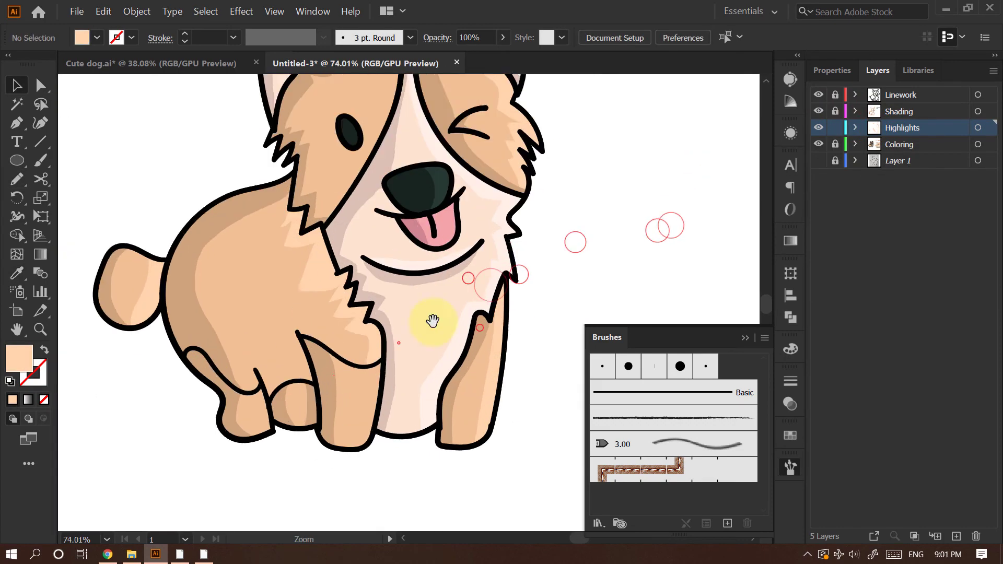
pyautogui.press('n')
pyautogui.moveTo(379, 325); pyautogui.dragTo(365, 330)
pyautogui.press('i')
pyautogui.click(461, 287)
pyautogui.press('v')
pyautogui.press('n')
pyautogui.moveTo(454, 305)
pyautogui.mouseDown()
pyautogui.moveTo(459, 404)
pyautogui.moveTo(453, 304)
pyautogui.mouseUp()
pyautogui.press('i')
pyautogui.hotkey('ctrl', 's')
pyautogui.click(794, 450)
pyautogui.click(617, 330)
pyautogui.write('1')
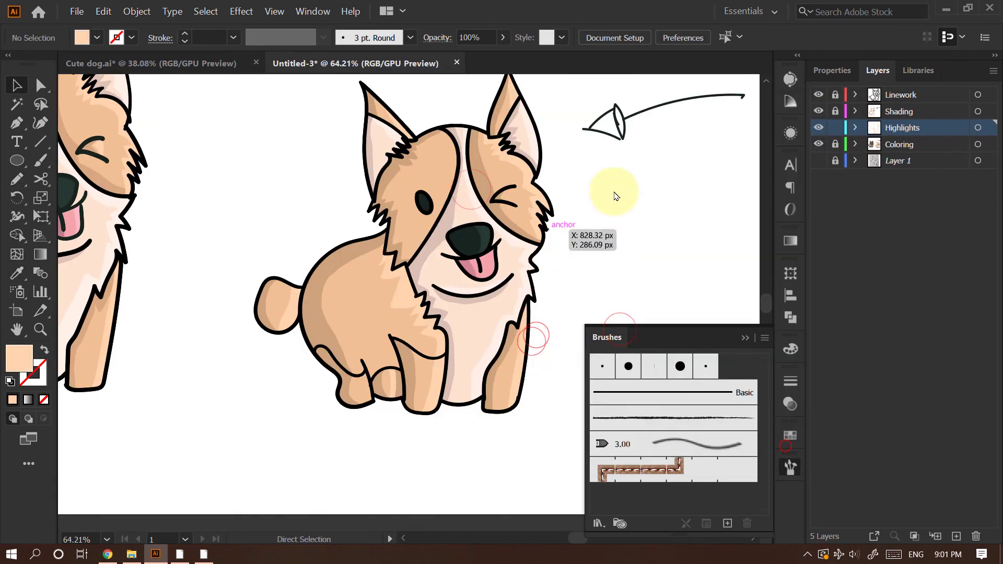
# Draw highlights beside the eyes on the brown face patches and fill them with the sampled light peach
pyautogui.click(616, 197)
pyautogui.moveTo(554, 215); pyautogui.dragTo(584, 222)
pyautogui.press('n')
pyautogui.moveTo(480, 217); pyautogui.dragTo(437, 229)
pyautogui.press('i')
pyautogui.click(510, 197)
pyautogui.press('v')
pyautogui.click(651, 205)
pyautogui.press('n')
pyautogui.click(599, 176)
pyautogui.press('v')
pyautogui.click(690, 182)
# Unlock Shading, make it active, and draw a shadow along the open eye's left edge filled with the sampled darker tan
pyautogui.click(835, 111)
pyautogui.click(888, 112)
pyautogui.press('i')
pyautogui.moveTo(381, 212); pyautogui.dragTo(541, 240)
pyautogui.scroll(8, 549, 243)
pyautogui.hotkey('ctrl', 'z')
pyautogui.hotkey('ctrl', 'z')
pyautogui.press('n')
pyautogui.moveTo(447, 230); pyautogui.dragTo(446, 228)
pyautogui.press('i')
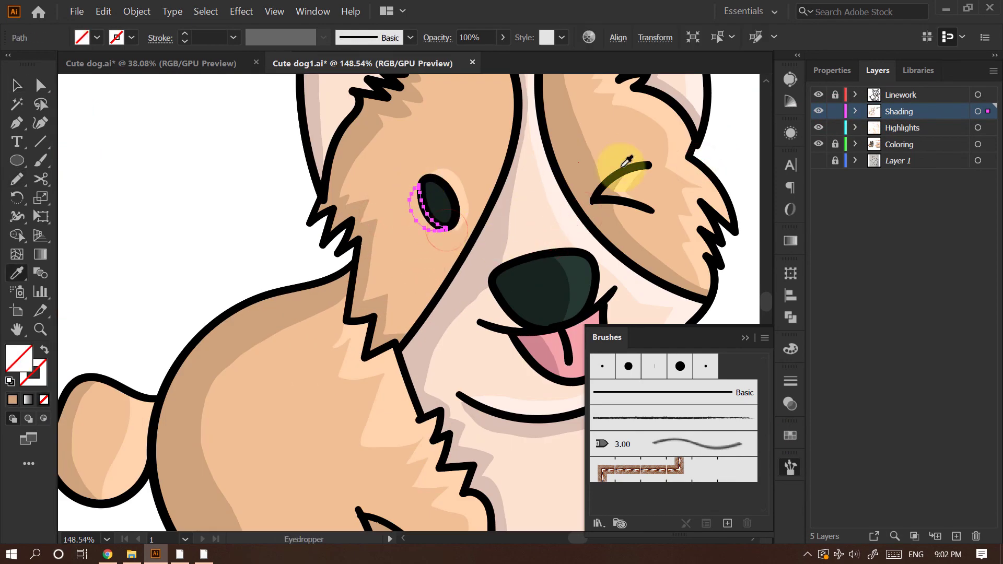
pyautogui.click(580, 191)
pyautogui.press('v')
pyautogui.click(185, 206)
# Draw a shadow along the nose's lower-left edge on the muzzle and fill it with the sampled dusty pink
pyautogui.scroll(-6, 485, 240)
pyautogui.scroll(6, 437, 293)
pyautogui.press('n')
pyautogui.moveTo(453, 301); pyautogui.dragTo(454, 301)
pyautogui.press('i')
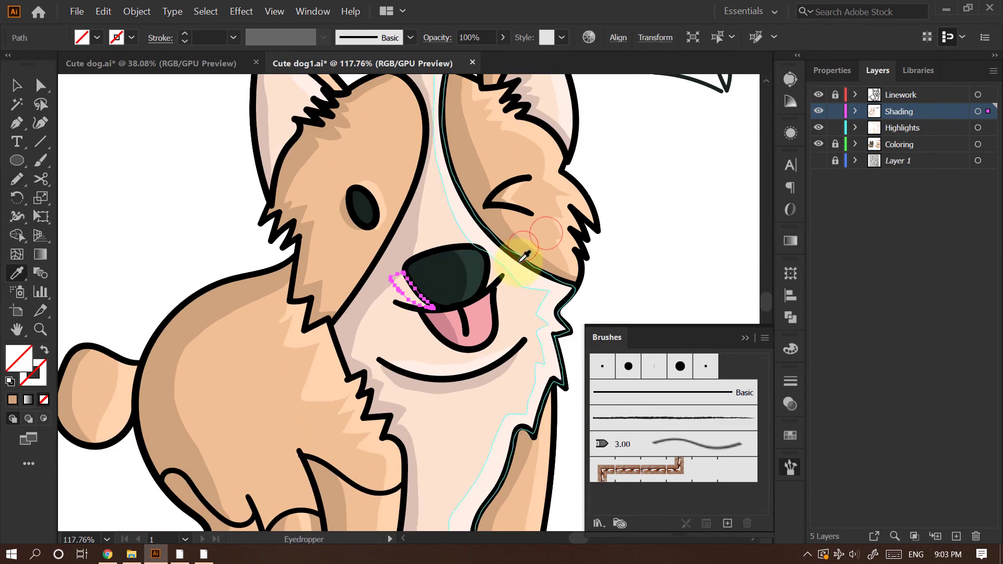
pyautogui.click(372, 293)
pyautogui.press('v')
pyautogui.click(653, 206)
# Lock Shading, make Highlights active, and draw a highlight on the tongue's right side filled with a lighter tint of its pink
pyautogui.click(835, 112)
pyautogui.click(898, 127)
pyautogui.moveTo(597, 190); pyautogui.dragTo(580, 219)
pyautogui.moveTo(475, 358); pyautogui.dragTo(497, 318)
pyautogui.press('n')
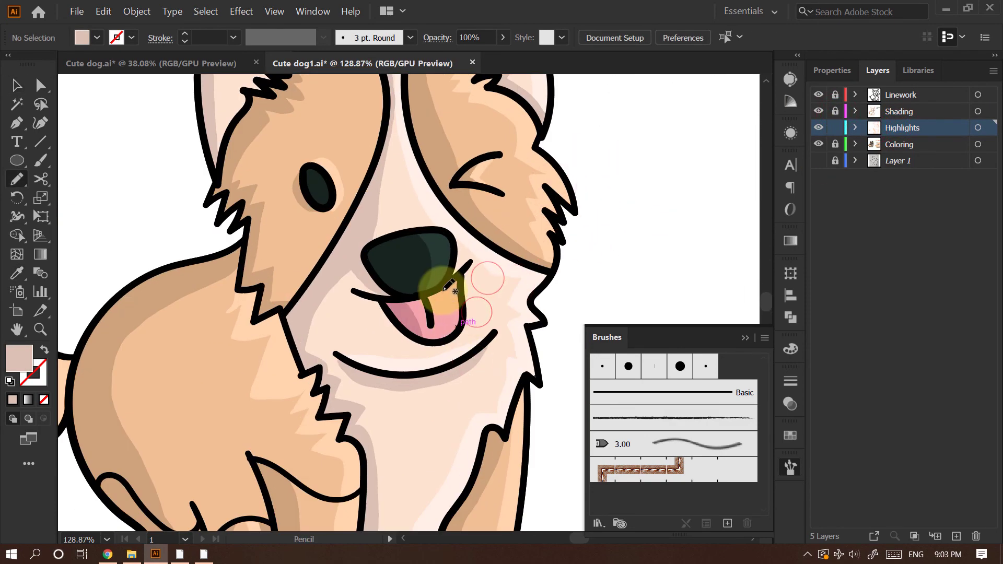
pyautogui.moveTo(450, 286)
pyautogui.mouseDown()
pyautogui.moveTo(464, 294)
pyautogui.moveTo(453, 285)
pyautogui.mouseUp()
pyautogui.press('i')
pyautogui.click(419, 310)
pyautogui.doubleClick(19, 358)
pyautogui.click(676, 167)
pyautogui.click(974, 171)
pyautogui.click(614, 220)
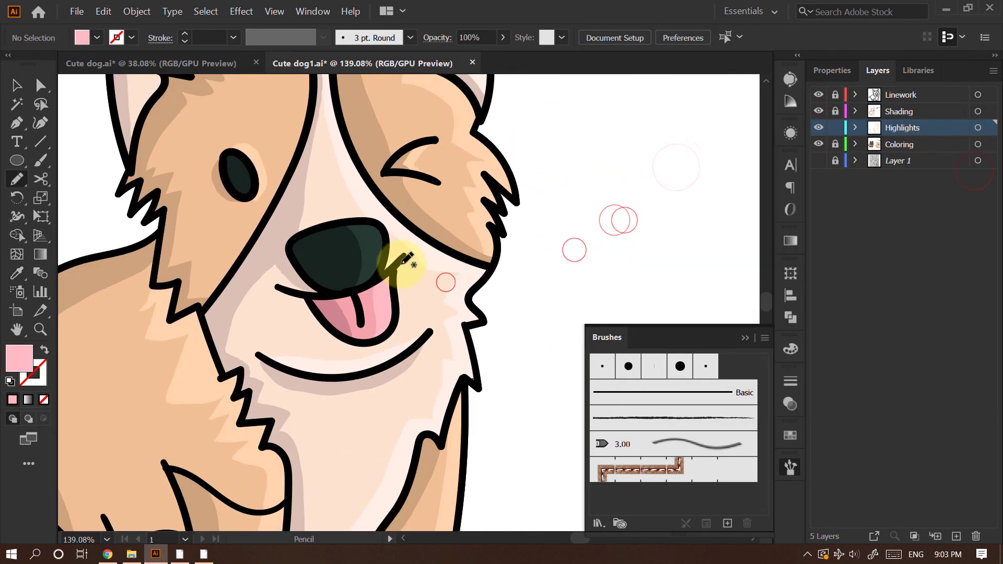
# Draw a highlight on the muzzle along the tongue's right edge and fill it with the sampled pale cream
pyautogui.moveTo(401, 263); pyautogui.dragTo(402, 264)
pyautogui.press('i')
pyautogui.click(441, 258)
pyautogui.press('v')
pyautogui.click(578, 230)
# Draw a shadow on the muzzle below the tongue's lower-left edge and fill it with the sampled dusty pink
pyautogui.press('n')
pyautogui.moveTo(432, 318); pyautogui.dragTo(381, 289)
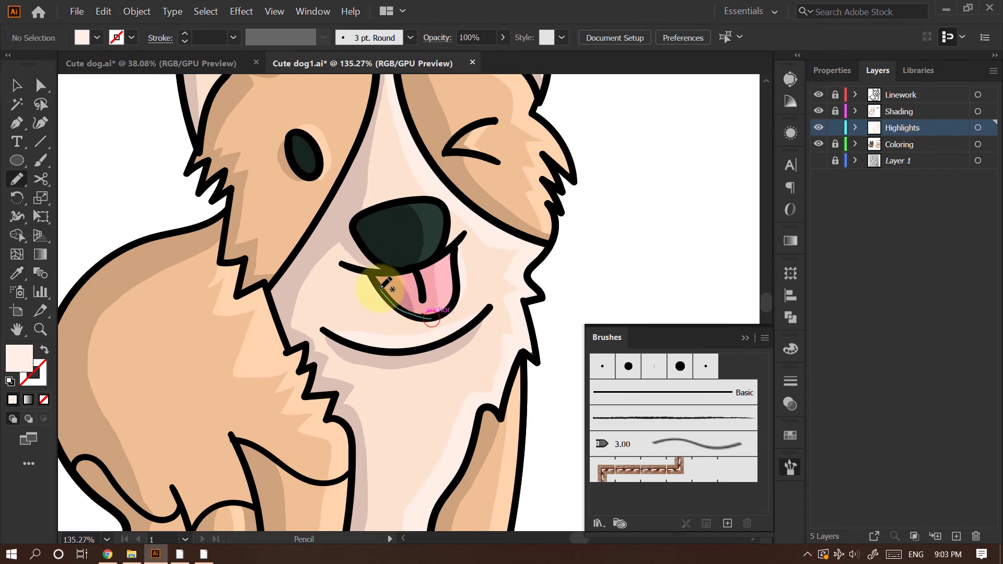
pyautogui.moveTo(422, 327); pyautogui.dragTo(431, 320)
pyautogui.press('i')
pyautogui.click(329, 239)
pyautogui.press('v')
pyautogui.click(632, 236)
# Select the pale cream highlight beside the tongue and reshape its lower end so it follows the tongue's curved outline
pyautogui.moveTo(491, 255); pyautogui.dragTo(506, 280)
pyautogui.click(447, 313)
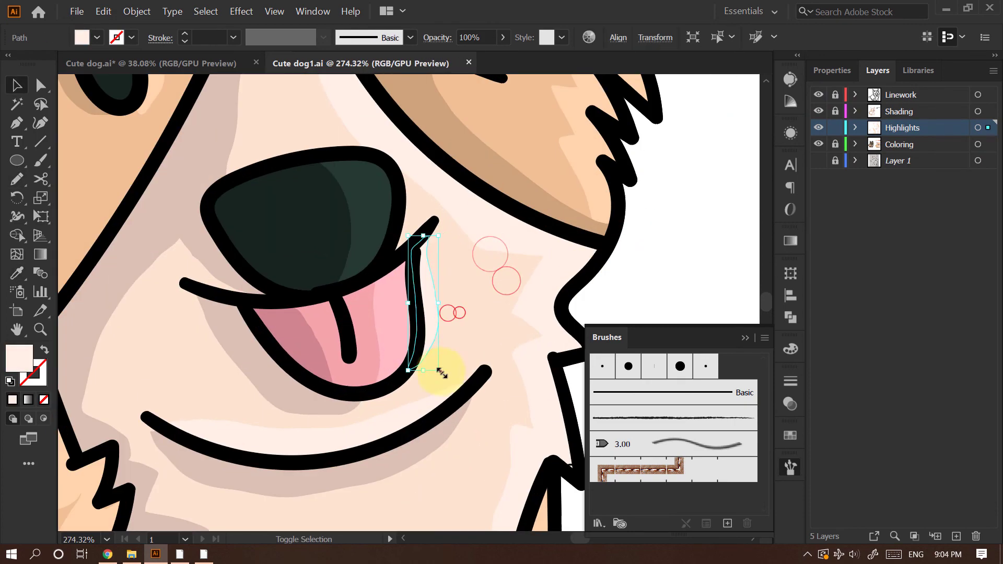
pyautogui.moveTo(440, 371)
pyautogui.mouseDown()
pyautogui.moveTo(446, 385)
pyautogui.moveTo(400, 409)
pyautogui.mouseUp()
pyautogui.press('a')
pyautogui.moveTo(416, 352); pyautogui.dragTo(419, 365)
pyautogui.moveTo(506, 251); pyautogui.dragTo(502, 245)
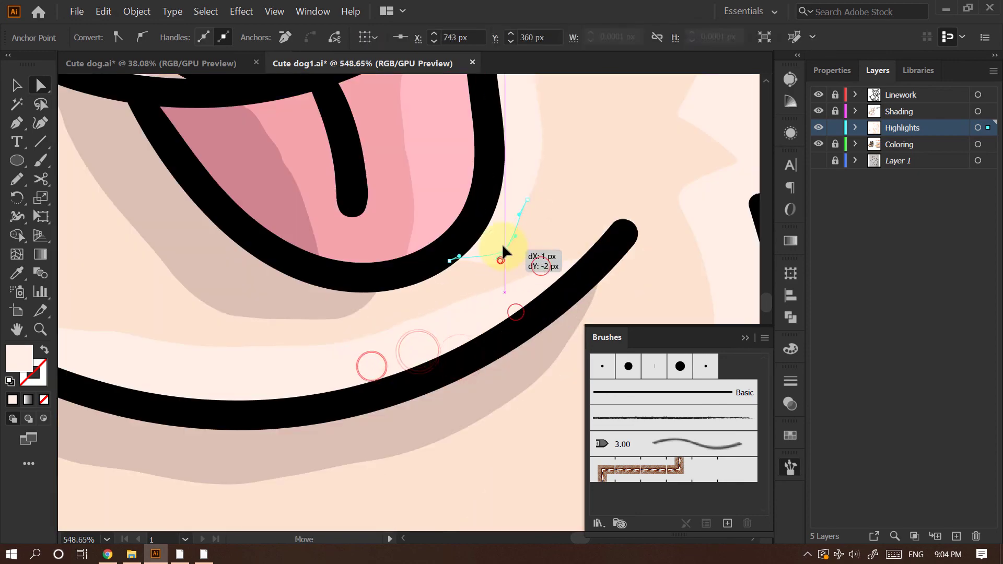
pyautogui.press('v')
pyautogui.click(501, 260)
pyautogui.press('a')
pyautogui.click(384, 286)
pyautogui.press('v')
pyautogui.click(676, 206)
# Unlock all the layers and delete the finished reference dog beside the new drawing
pyautogui.moveTo(100, 109); pyautogui.dragTo(340, 356)
pyautogui.click(838, 94)
pyautogui.click(835, 111)
pyautogui.click(835, 144)
pyautogui.click(835, 161)
pyautogui.press('Delete')
# Select the light-direction arrow sketch and move it off the artboard, above its top edge
pyautogui.click(855, 144)
pyautogui.scroll(1, 496, 235)
pyautogui.click(528, 202)
pyautogui.moveTo(481, 148); pyautogui.dragTo(620, 223)
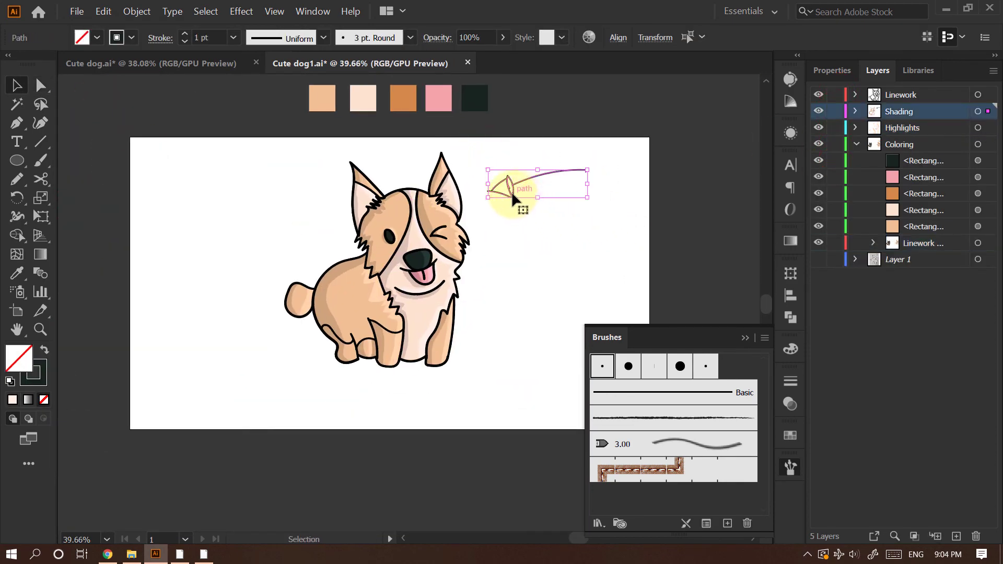
pyautogui.click(552, 227)
pyautogui.moveTo(486, 271); pyautogui.dragTo(436, 260)
# Select the entire dog and shift it slightly down and to the right on the artboard
pyautogui.moveTo(195, 155); pyautogui.dragTo(329, 222)
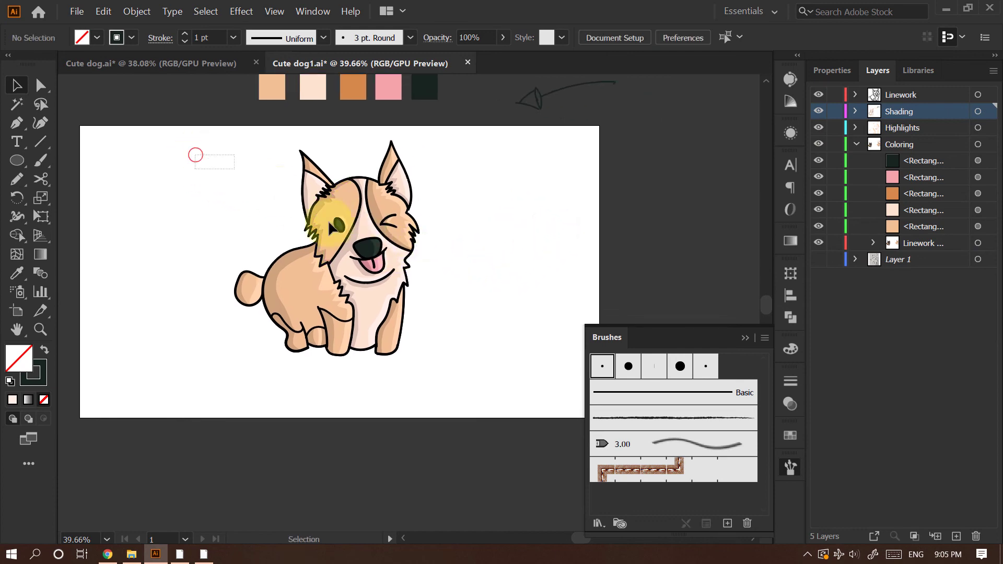
pyautogui.moveTo(462, 372); pyautogui.dragTo(464, 374)
pyautogui.moveTo(407, 296); pyautogui.dragTo(412, 303)
pyautogui.click(215, 325)
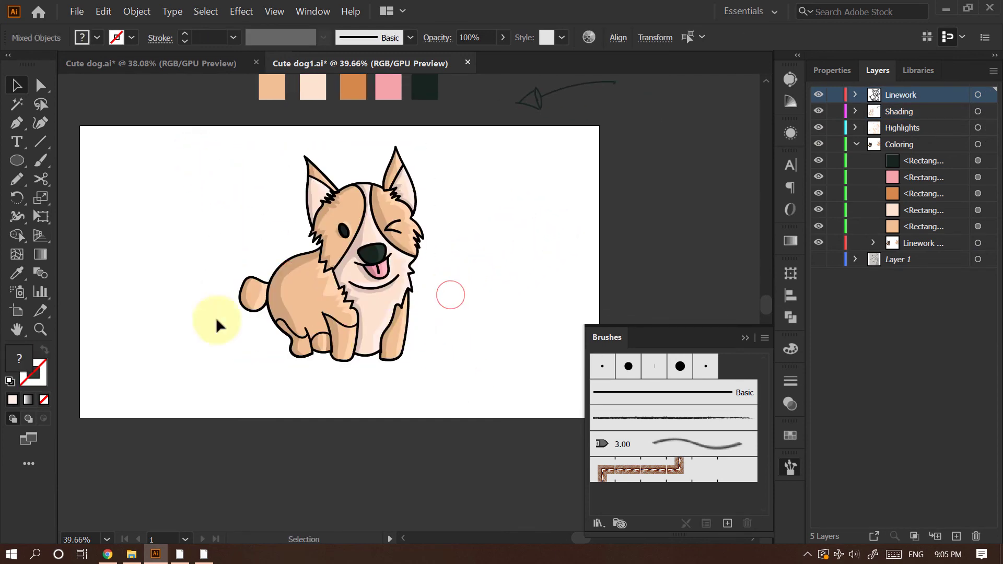
pyautogui.moveTo(23, 169); pyautogui.dragTo(49, 197)
pyautogui.moveTo(241, 368); pyautogui.dragTo(430, 381)
pyautogui.press('i')
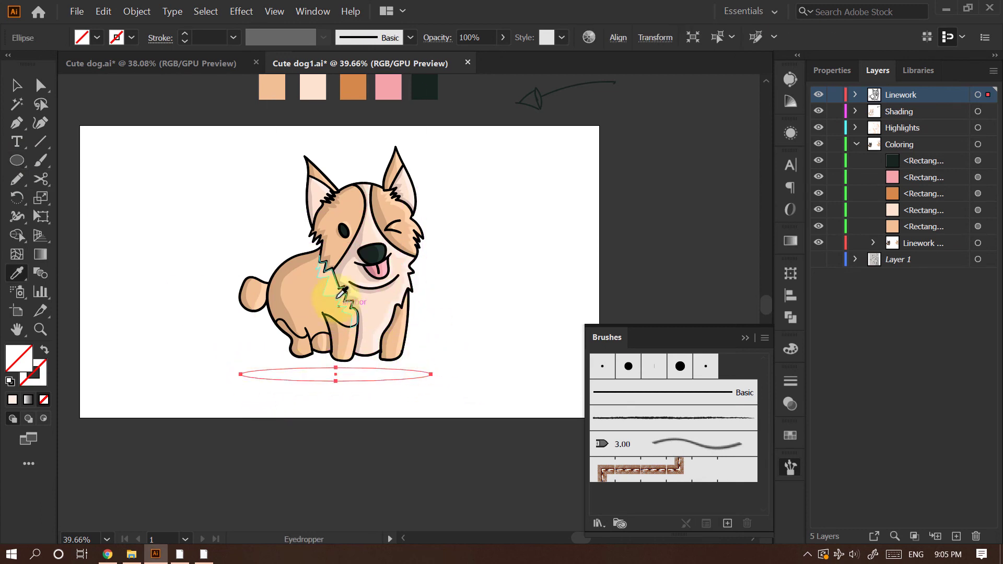
pyautogui.click(403, 254)
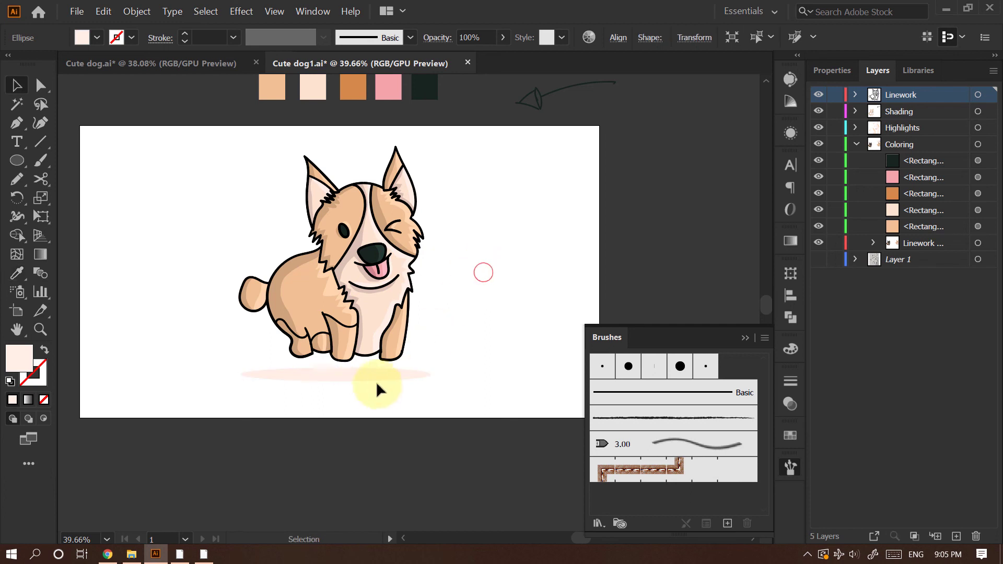
pyautogui.moveTo(377, 374); pyautogui.dragTo(376, 367)
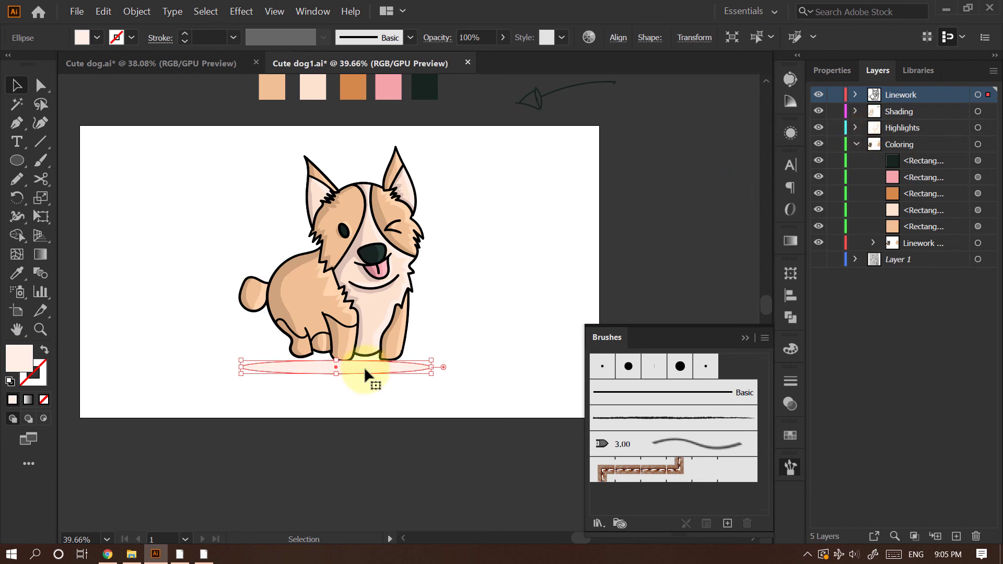
pyautogui.moveTo(365, 374); pyautogui.dragTo(368, 392)
pyautogui.click(859, 95)
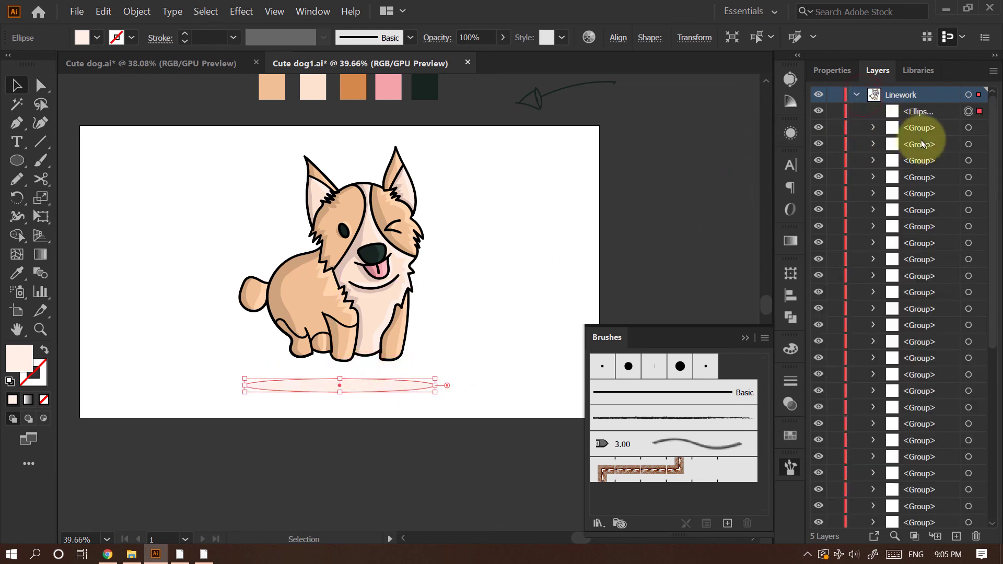
pyautogui.click(857, 94)
pyautogui.hotkey('ctrl', 'z')
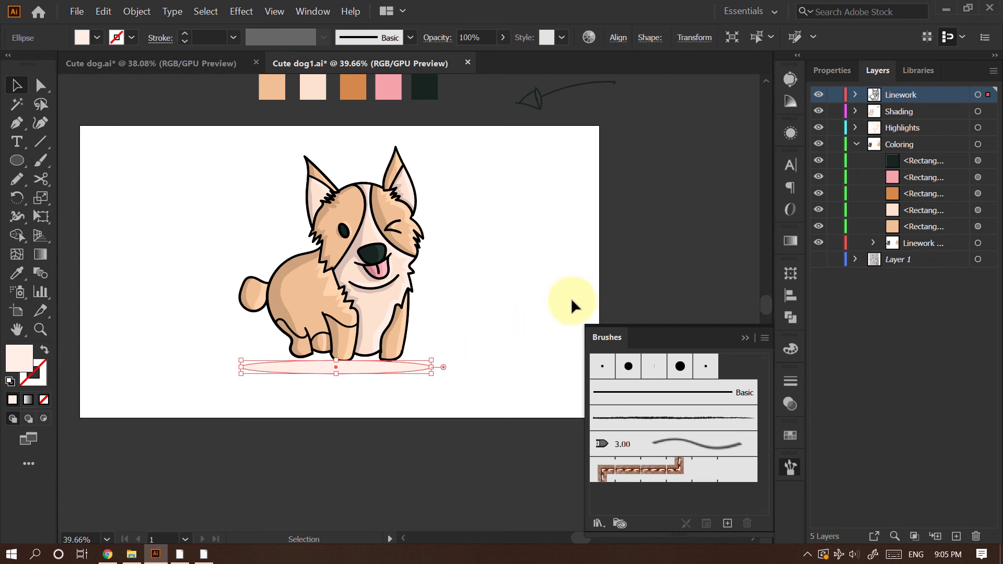
pyautogui.hotkey('ctrl', 'z')
# Lock the Linework, Shading and Highlights layers and make the unlocked Coloring layer active
pyautogui.click(835, 95)
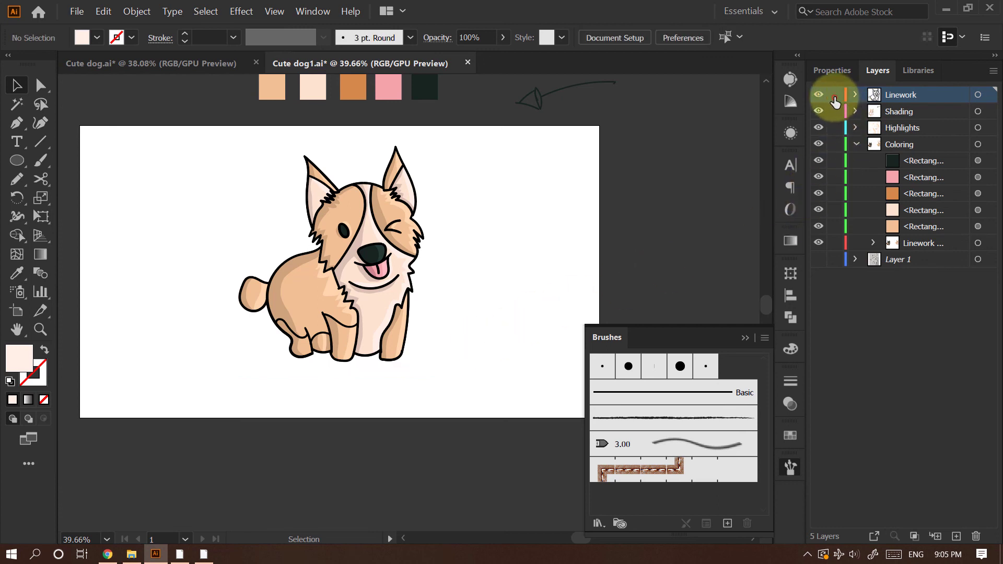
pyautogui.click(857, 145)
pyautogui.click(835, 111)
pyautogui.click(835, 127)
pyautogui.click(870, 148)
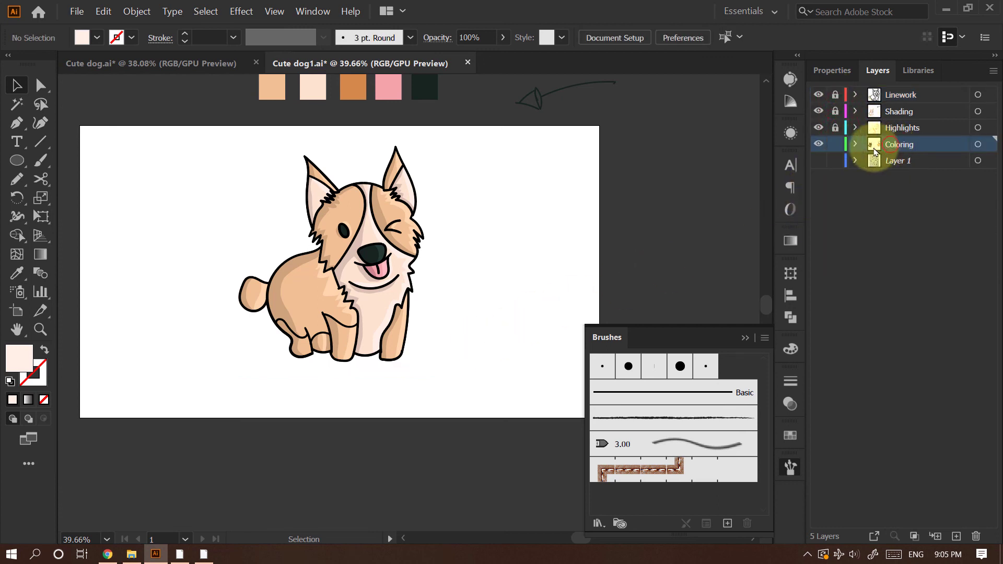
pyautogui.click(835, 144)
pyautogui.click(835, 144)
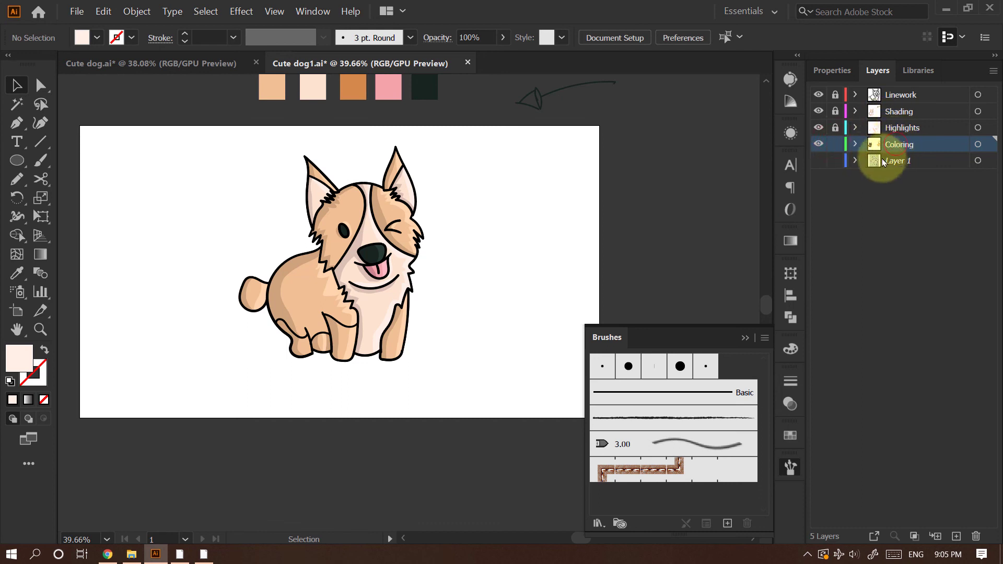
# Draw a wide, flat ellipse behind the dog's feet on the Coloring layer and position it as a ground shadow
pyautogui.click(17, 160)
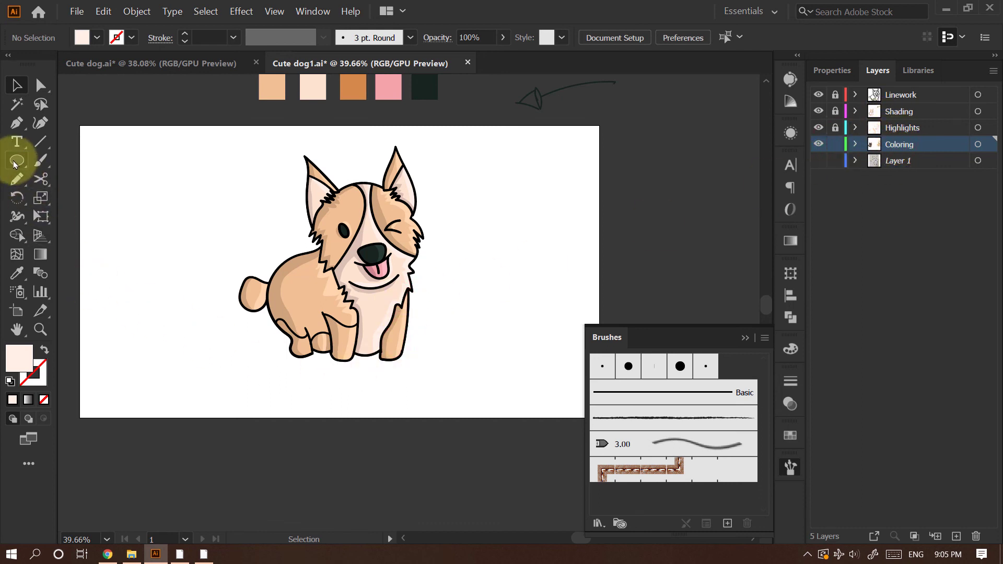
pyautogui.moveTo(249, 355); pyautogui.dragTo(429, 355)
pyautogui.press('v')
pyautogui.click(537, 268)
pyautogui.click(425, 359)
pyautogui.click(521, 308)
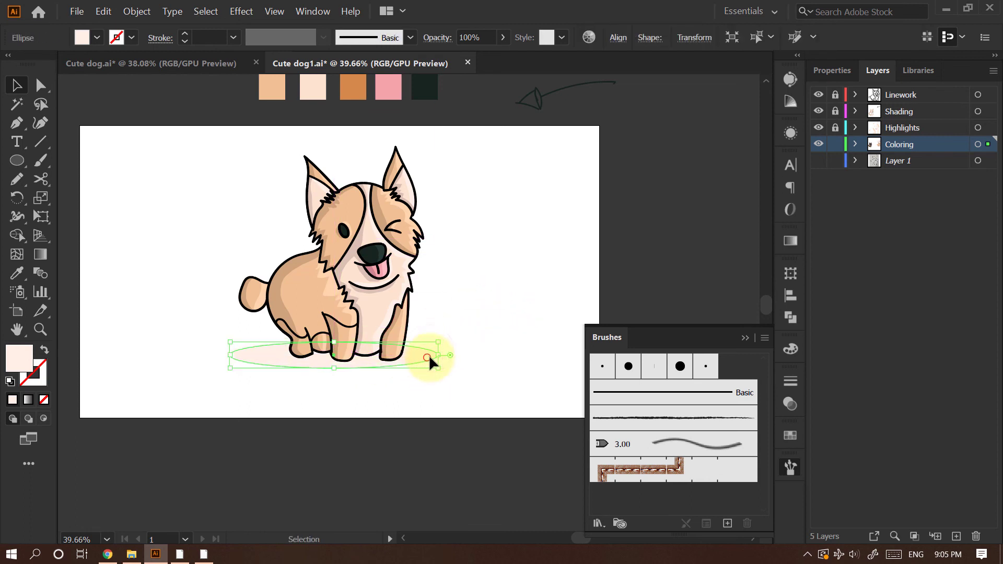
# Nudge the ground shadow ellipse beneath the feet and set its fill to light grey eaeaea
pyautogui.doubleClick(19, 358)
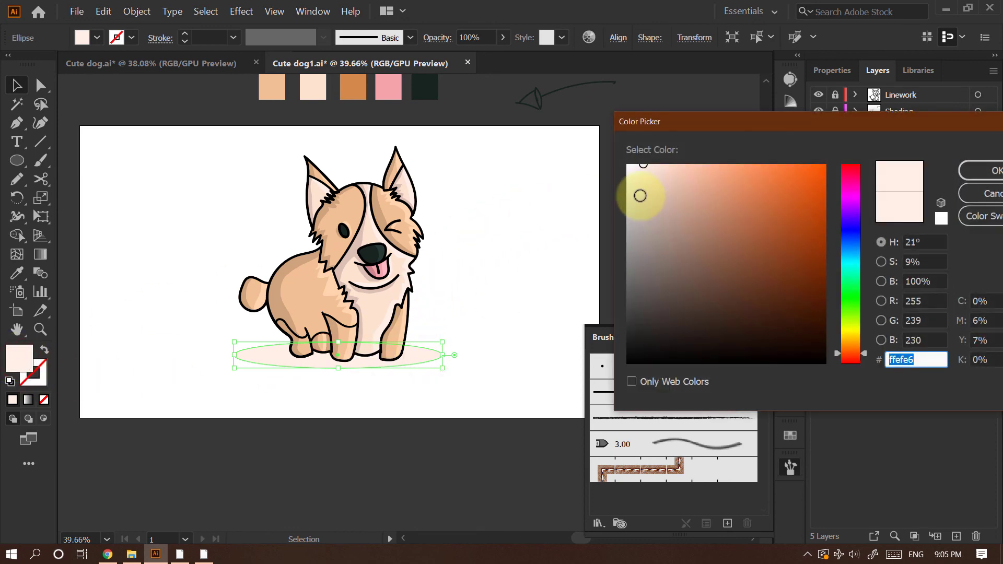
pyautogui.click(627, 196)
pyautogui.click(974, 173)
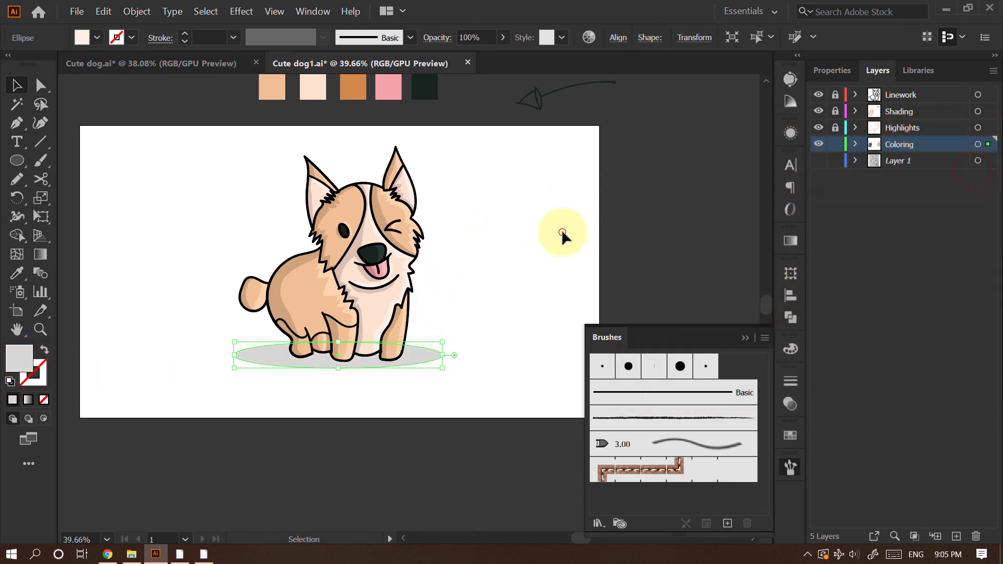
pyautogui.moveTo(433, 353); pyautogui.dragTo(438, 356)
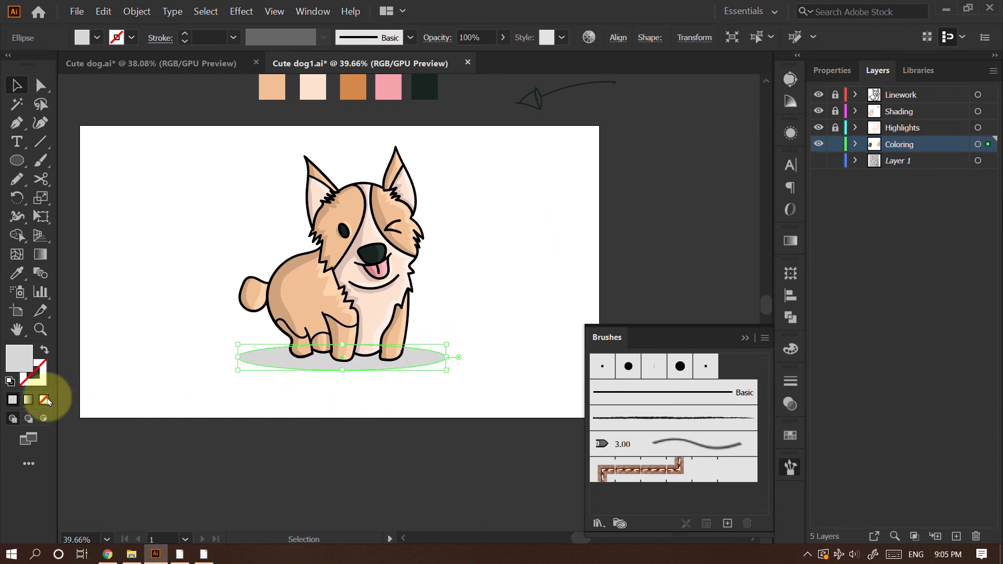
pyautogui.doubleClick(19, 359)
pyautogui.moveTo(614, 177); pyautogui.dragTo(616, 180)
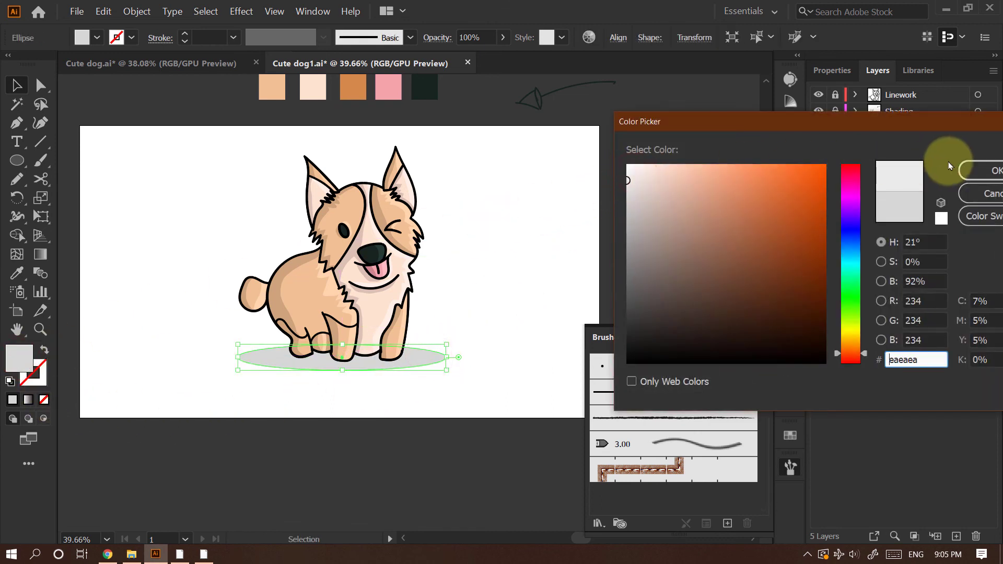
pyautogui.click(974, 171)
pyautogui.click(557, 246)
# Fine-tune the grey ground shadow's position so it sits centred beneath the dog's feet
pyautogui.moveTo(512, 245); pyautogui.dragTo(519, 278)
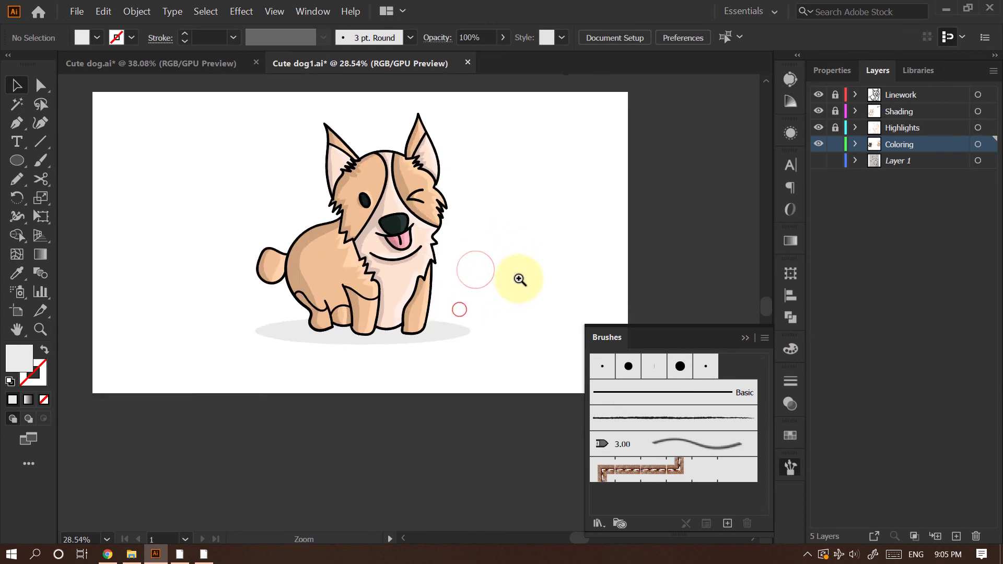
pyautogui.click(551, 253)
pyautogui.moveTo(548, 222); pyautogui.dragTo(491, 268)
pyautogui.moveTo(488, 269); pyautogui.dragTo(526, 297)
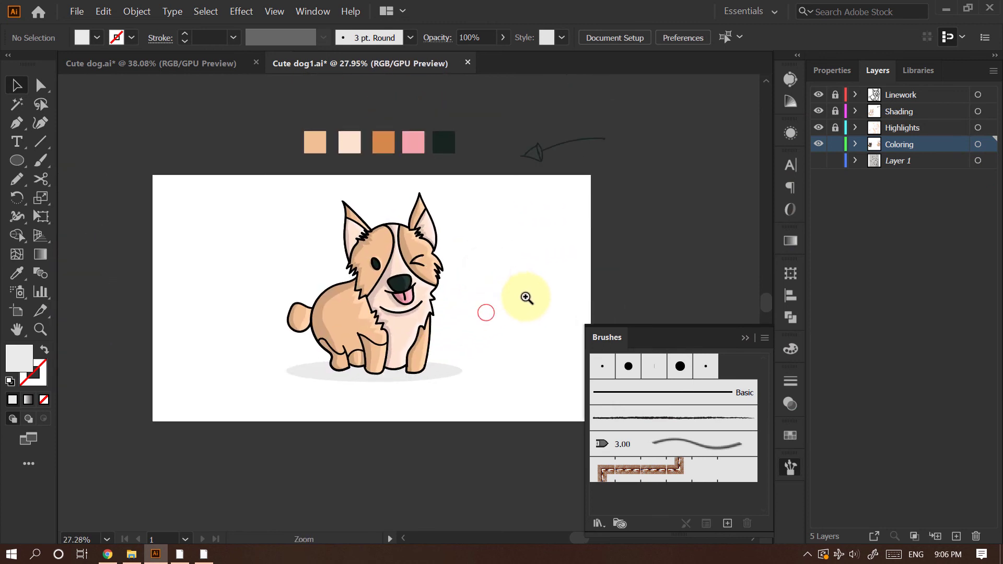
pyautogui.click(444, 381)
pyautogui.moveTo(370, 387); pyautogui.dragTo(368, 381)
pyautogui.click(501, 313)
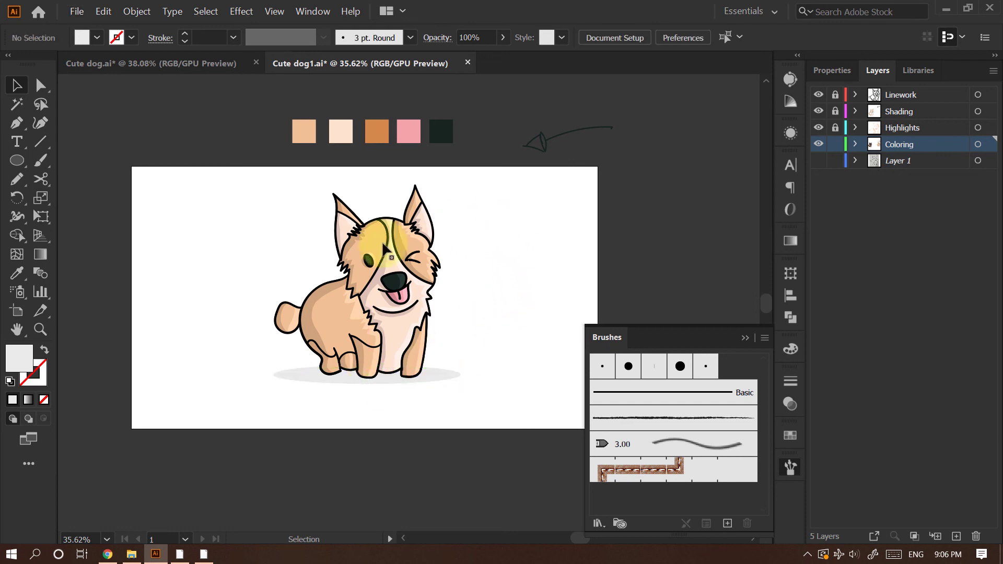
pyautogui.moveTo(447, 375); pyautogui.dragTo(448, 374)
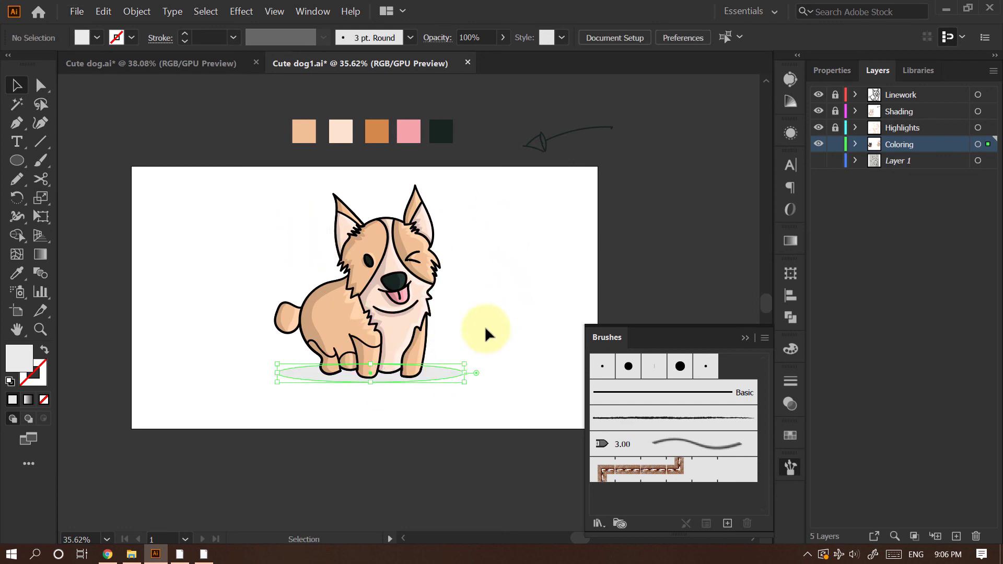
pyautogui.moveTo(249, 183); pyautogui.dragTo(472, 424)
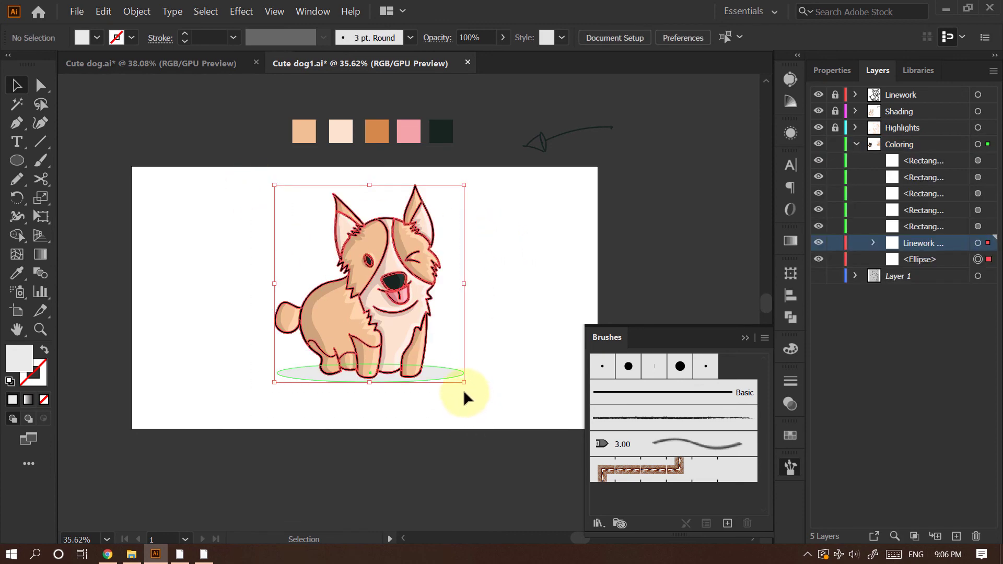
pyautogui.moveTo(430, 342); pyautogui.dragTo(431, 351)
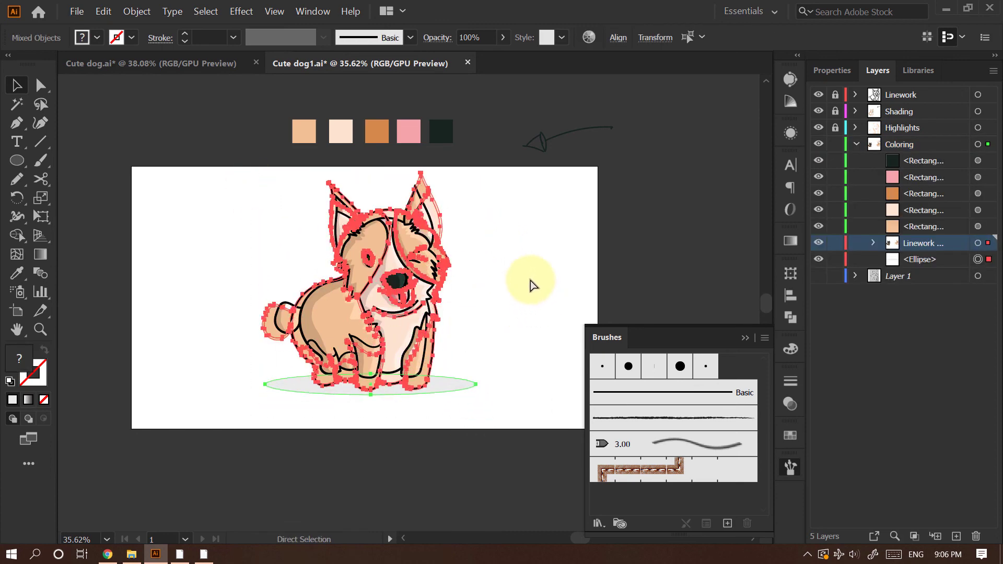
pyautogui.click(528, 251)
# Unlock Shading, Highlights and Linework, select the whole dog with its ground shadow, and enlarge it on the artboard
pyautogui.click(835, 110)
pyautogui.click(835, 127)
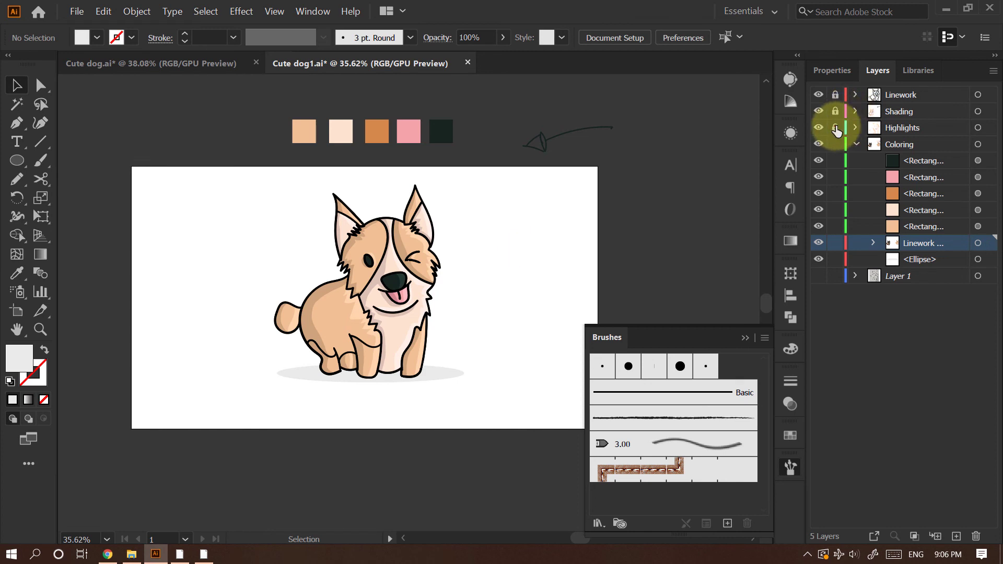
pyautogui.click(835, 94)
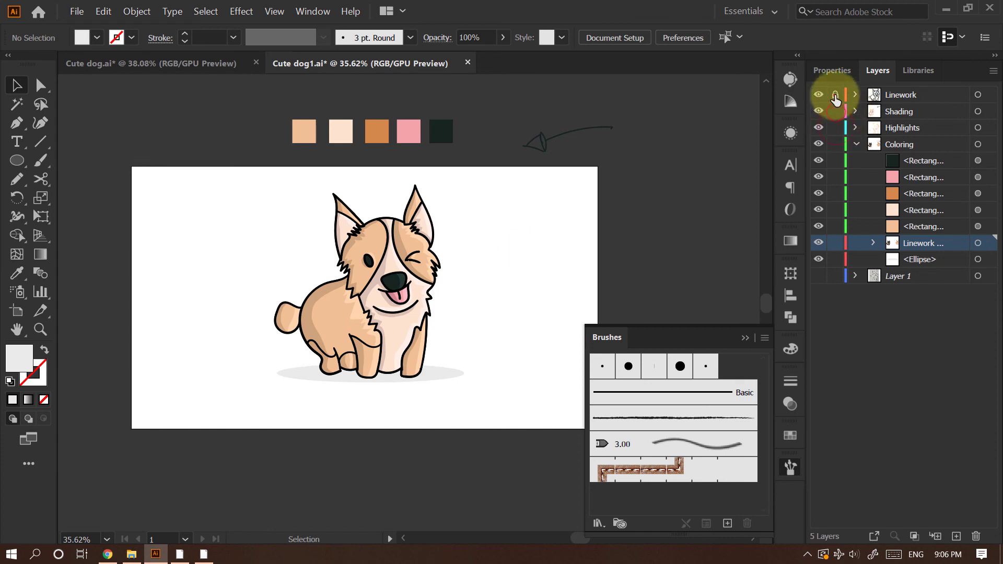
pyautogui.click(856, 144)
pyautogui.moveTo(269, 206); pyautogui.dragTo(475, 398)
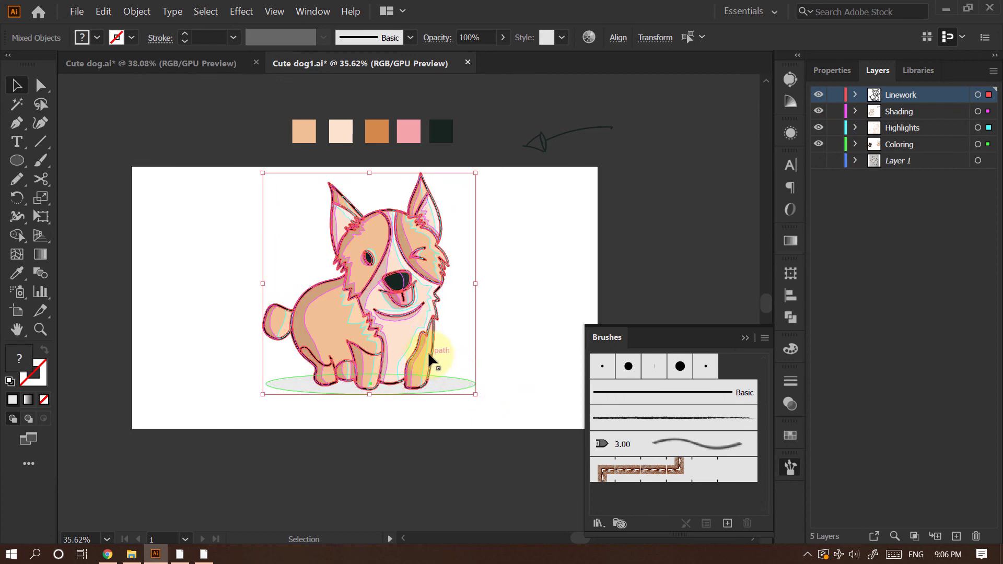
pyautogui.moveTo(432, 351); pyautogui.dragTo(448, 358)
pyautogui.moveTo(472, 396)
pyautogui.mouseDown()
pyautogui.moveTo(493, 411)
pyautogui.moveTo(473, 398)
pyautogui.mouseUp()
pyautogui.moveTo(419, 357); pyautogui.dragTo(481, 264)
pyautogui.click(477, 340)
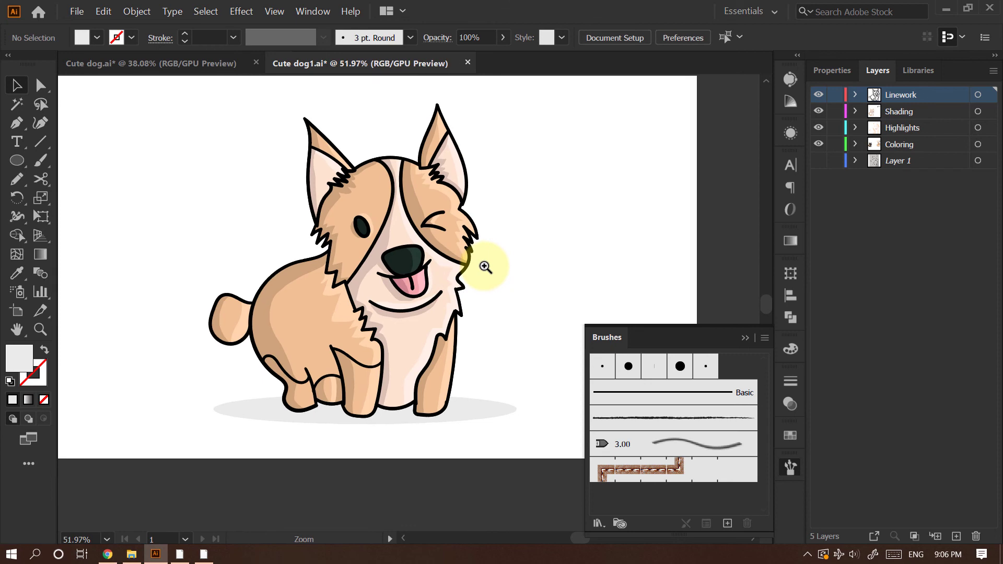